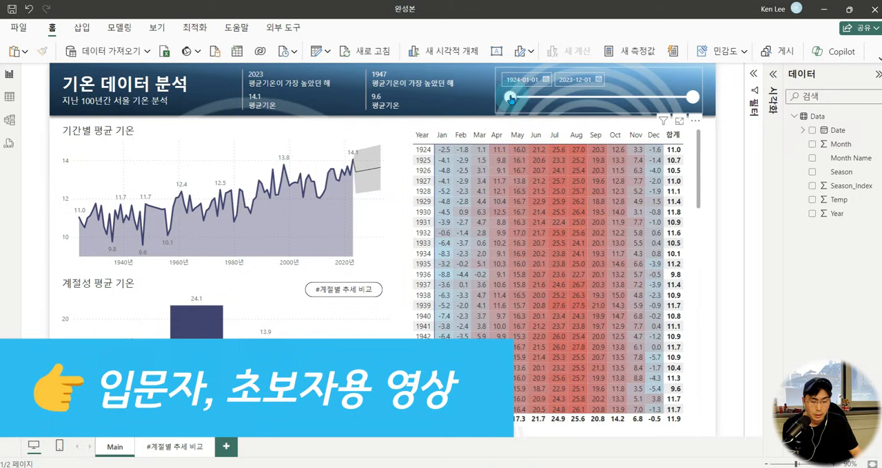
Try the dashboard's date range slicer and restore it to 1924-01-01 through 2023-12-01.
{"action": "left_click_drag", "start_coordinate": [673, 99], "coordinate": [698, 98]}
{"action": "left_click_drag", "start_coordinate": [570, 97], "coordinate": [510, 97]}
{"action": "left_click_drag", "start_coordinate": [341, 136], "coordinate": [397, 219]}
{"action": "key", "text": "Escape"}
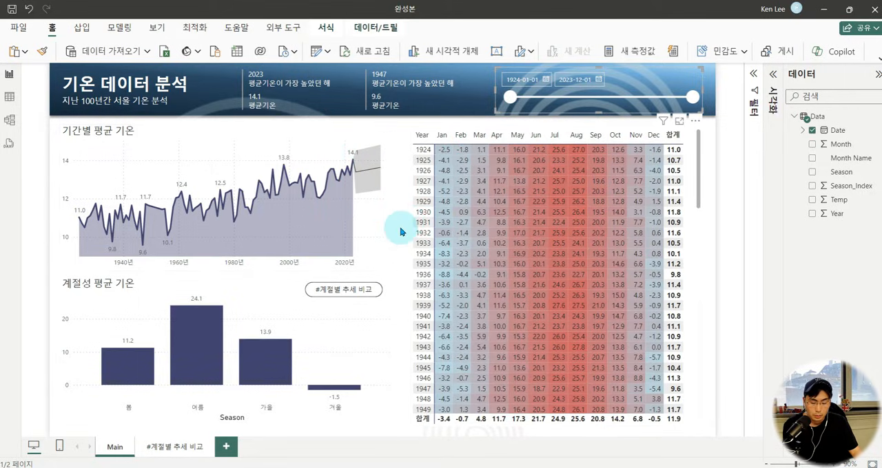
Cross-filter the dashboard by individual seasons such as 여름 in the 계절성 평균 기온 chart, then clear the selection.
{"action": "left_click", "coordinate": [193, 353]}
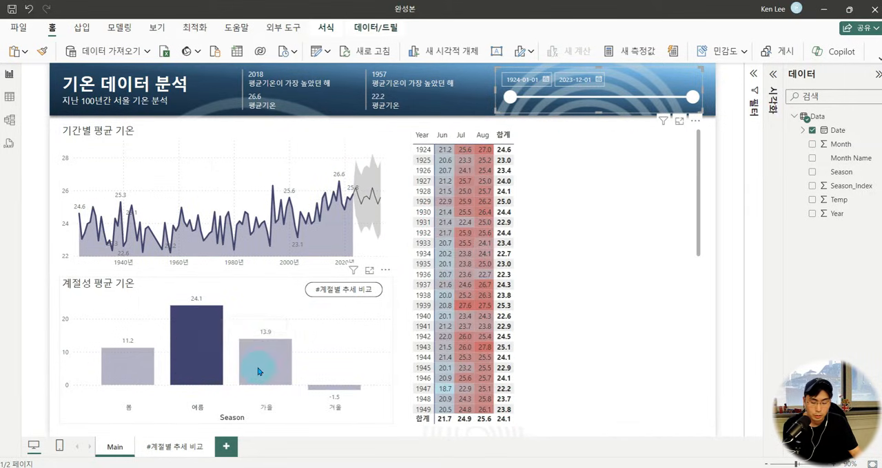
{"action": "left_click", "coordinate": [248, 367]}
{"action": "left_click", "coordinate": [197, 358]}
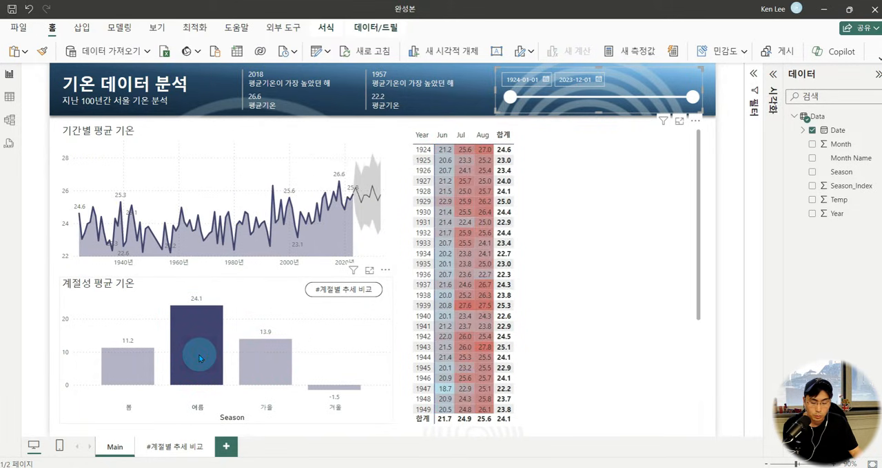
{"action": "left_click", "coordinate": [201, 355]}
View the #계절별 추세 비교 page from the seasonal chart's link and return to the main page.
{"action": "left_click", "coordinate": [309, 295]}
{"action": "left_click", "coordinate": [319, 295], "text": "ctrl"}
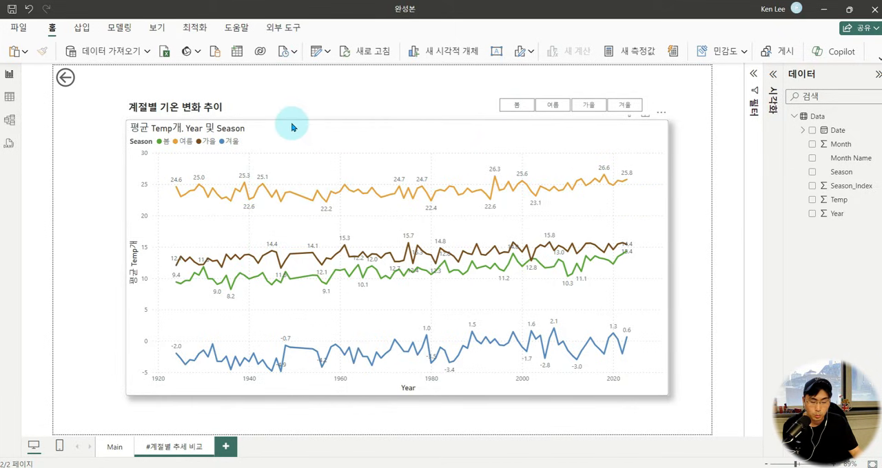
{"action": "left_click", "coordinate": [66, 77], "text": "ctrl"}
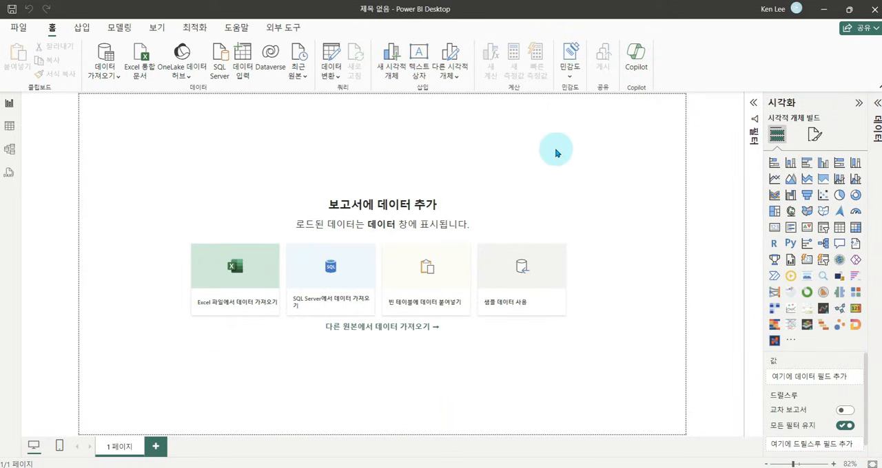
Enable the 개체 내 상호 작용 preview feature in the options and acknowledge the restart notice.
{"action": "left_click", "coordinate": [19, 28]}
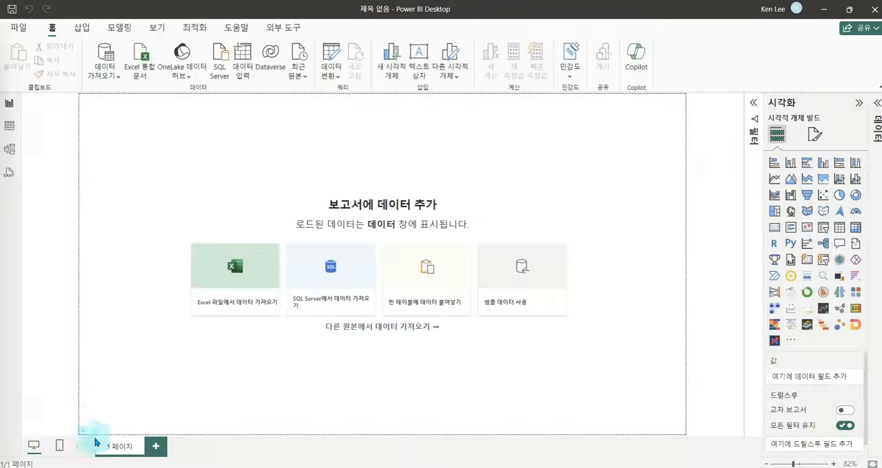
{"action": "left_click", "coordinate": [20, 27]}
{"action": "left_click", "coordinate": [67, 434]}
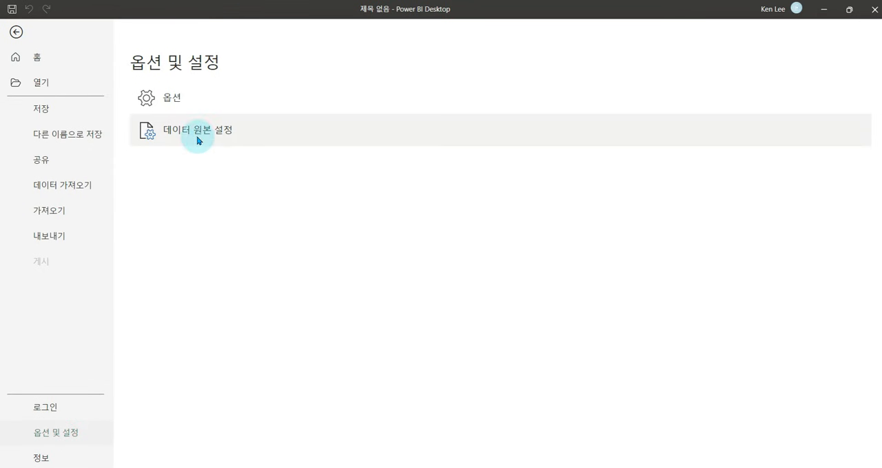
{"action": "left_click", "coordinate": [178, 97]}
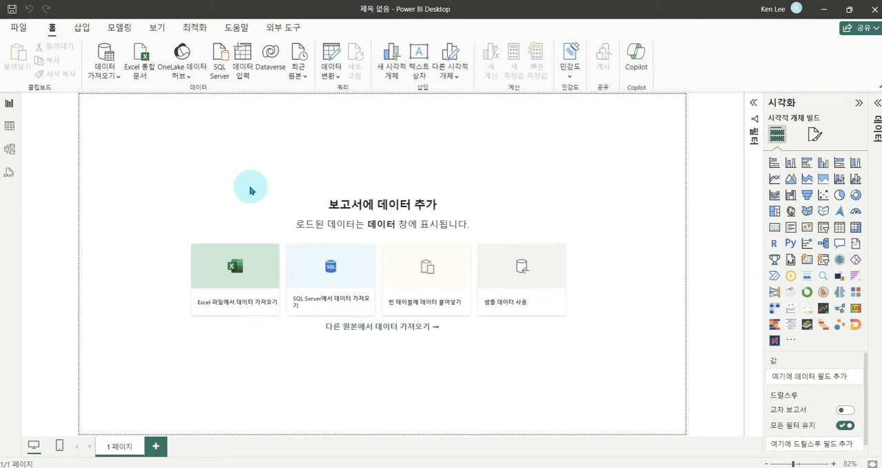
{"action": "left_click", "coordinate": [213, 239]}
{"action": "left_click", "coordinate": [287, 248]}
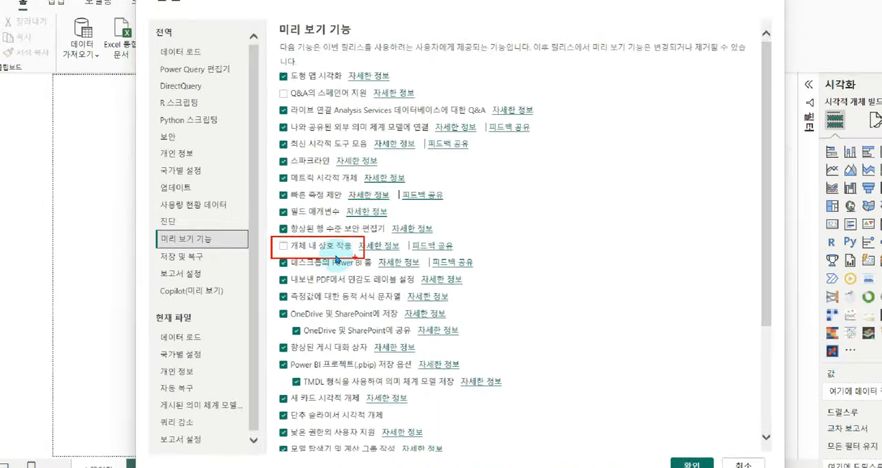
{"action": "left_click", "coordinate": [283, 246]}
{"action": "left_click", "coordinate": [285, 246]}
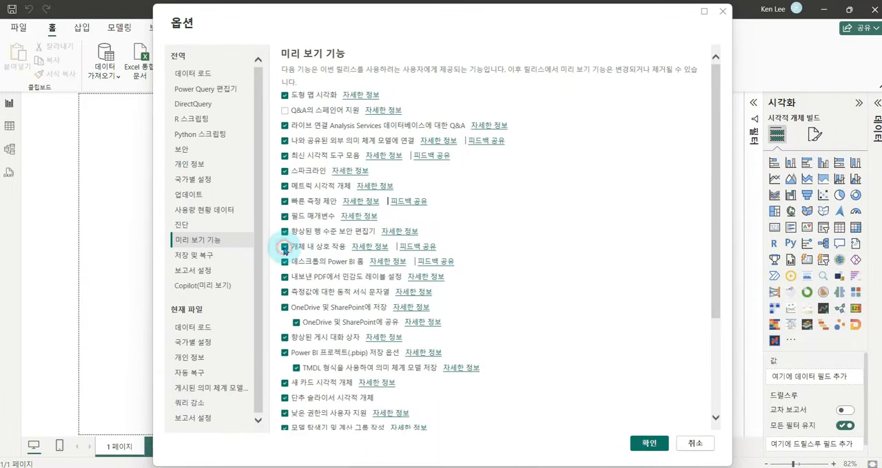
{"action": "scroll", "coordinate": [611, 255], "scroll_direction": "down", "scroll_amount": 3}
{"action": "scroll", "coordinate": [617, 331], "scroll_direction": "up", "scroll_amount": 3}
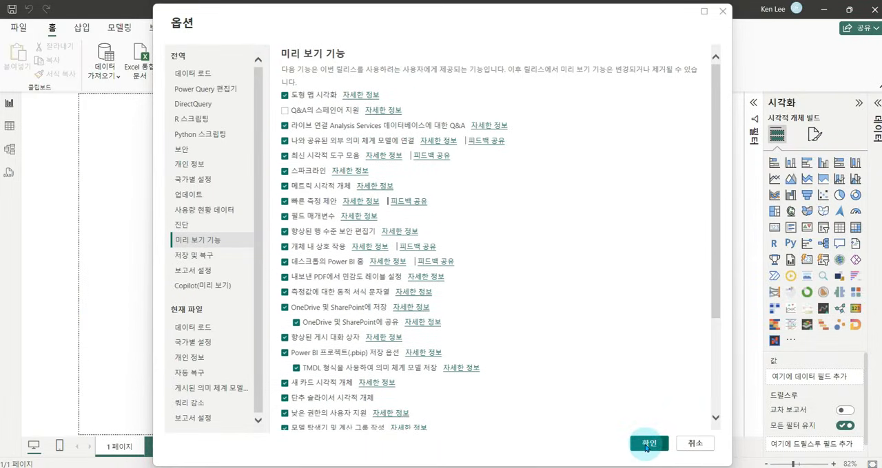
{"action": "left_click", "coordinate": [649, 443]}
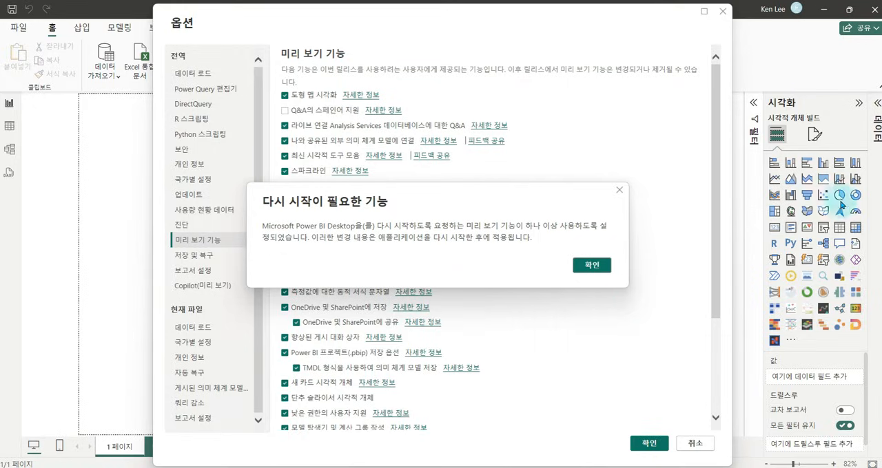
{"action": "left_click", "coordinate": [592, 266]}
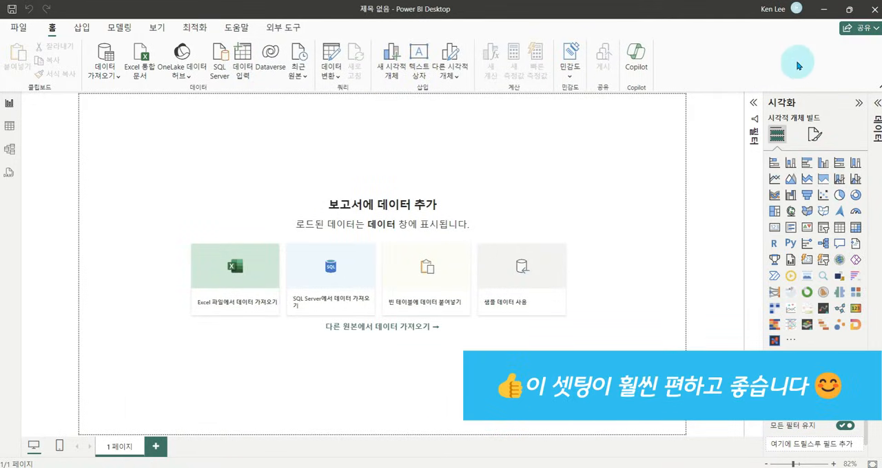
Restart Power BI Desktop and create a new blank report with the full ribbon expanded.
{"action": "left_click", "coordinate": [874, 11]}
{"action": "left_click", "coordinate": [474, 263]}
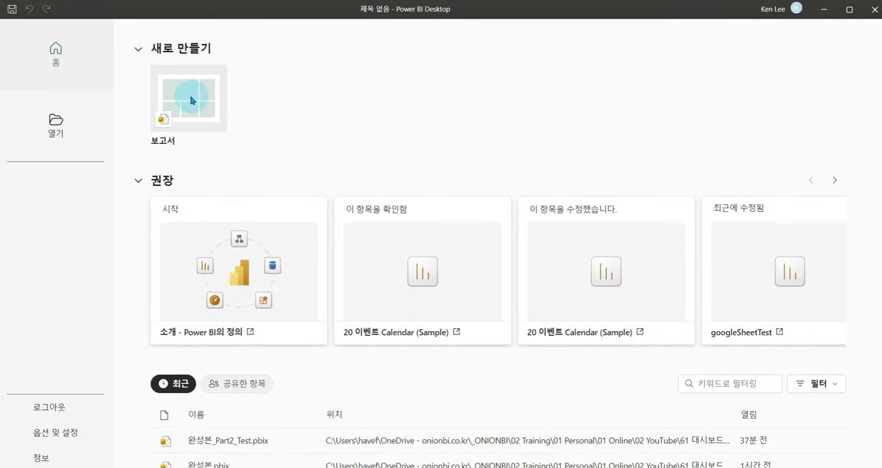
{"action": "left_click", "coordinate": [192, 100]}
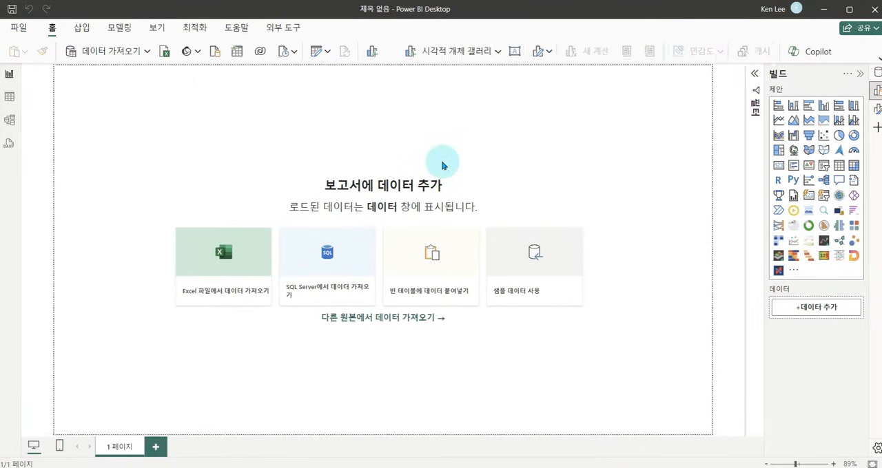
{"action": "left_click", "coordinate": [877, 59]}
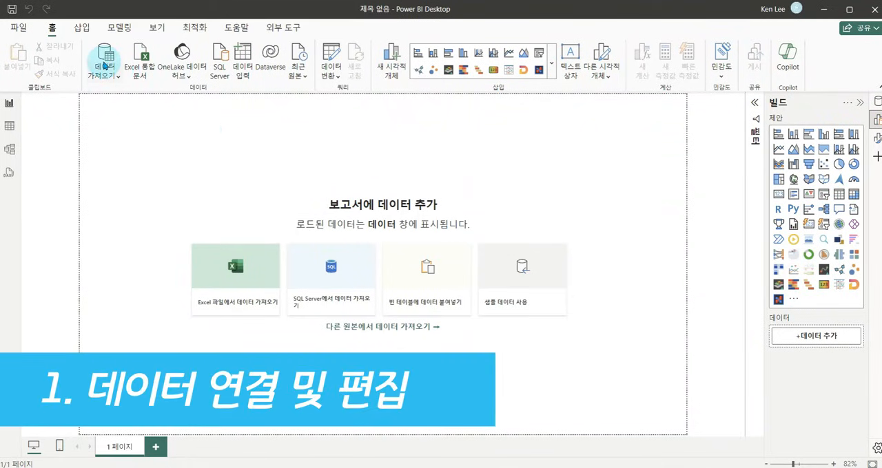
Connect to the CSV file Data_from 1924 to 2023.csv and open it for data transformation in Power Query.
{"action": "left_click", "coordinate": [110, 77]}
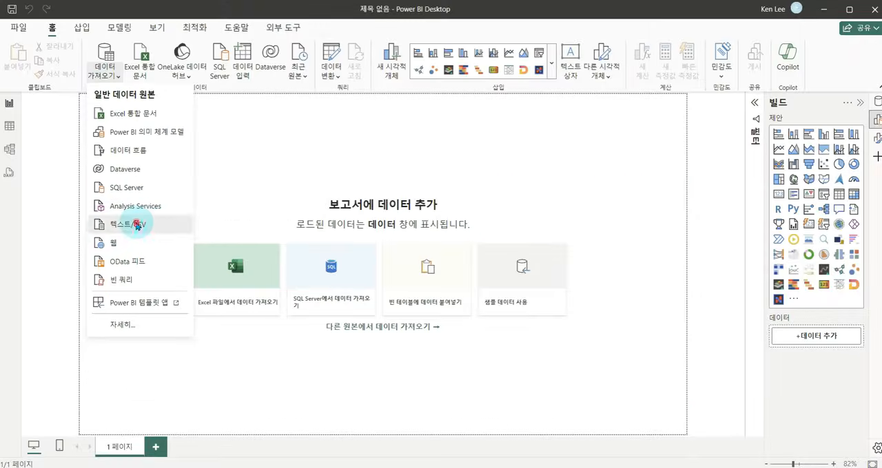
{"action": "left_click", "coordinate": [180, 222]}
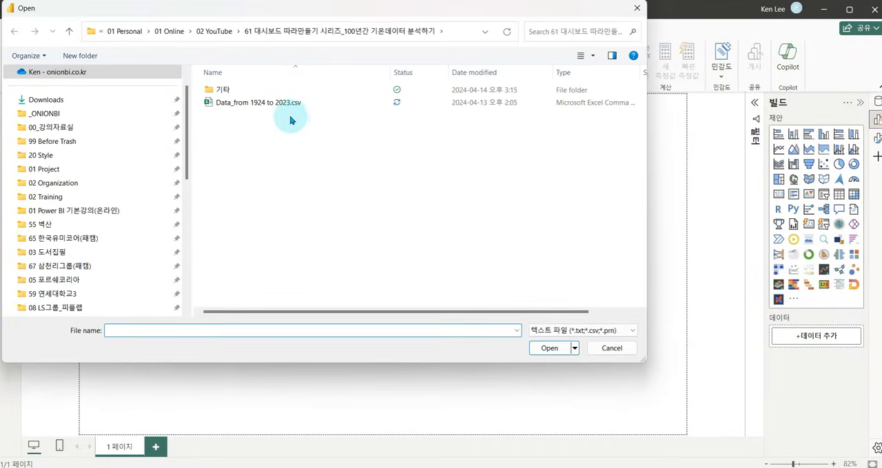
{"action": "left_click", "coordinate": [272, 103]}
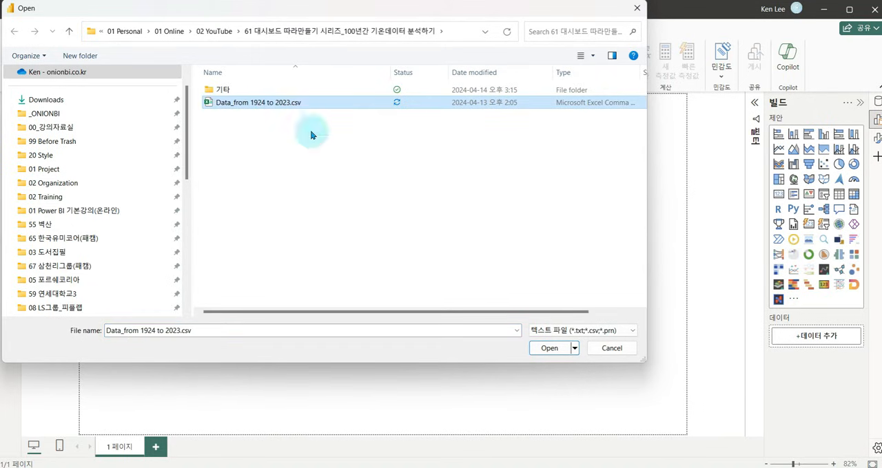
{"action": "left_click", "coordinate": [549, 349]}
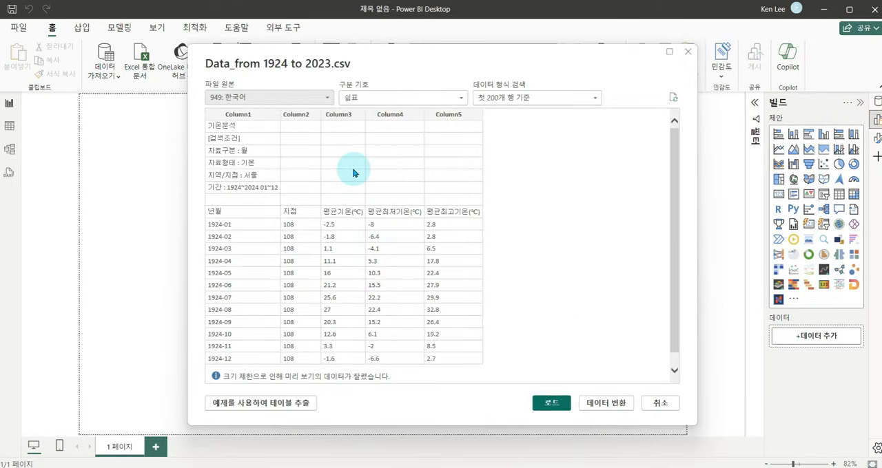
{"action": "left_click", "coordinate": [596, 408]}
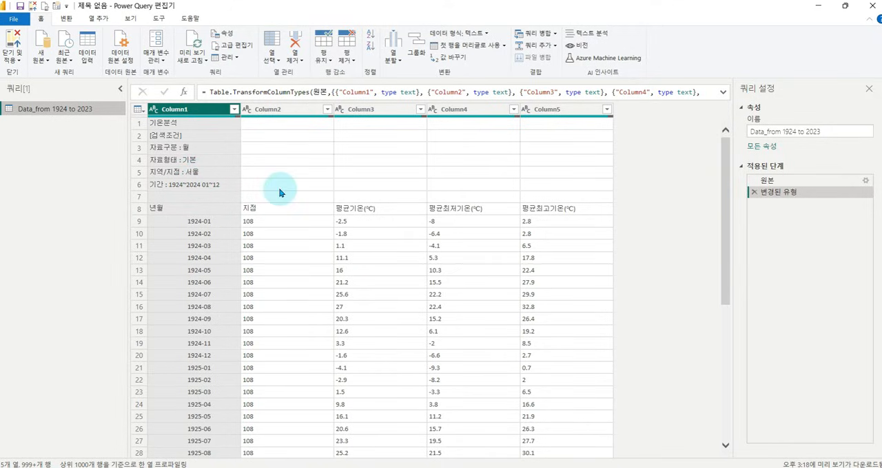
Remove the top 7 rows above the column titles from the temperature table.
{"action": "key", "text": "ctrl+2"}
{"action": "mouse_move", "coordinate": [149, 115]}
{"action": "left_mouse_down"}
{"action": "mouse_move", "coordinate": [284, 191]}
{"action": "mouse_move", "coordinate": [605, 212]}
{"action": "mouse_move", "coordinate": [610, 200]}
{"action": "left_mouse_up"}
{"action": "key", "text": "Escape"}
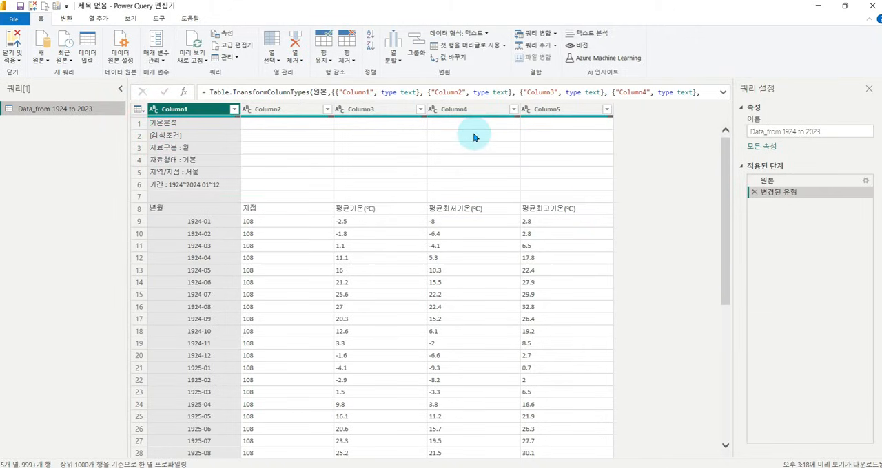
{"action": "left_click", "coordinate": [348, 59]}
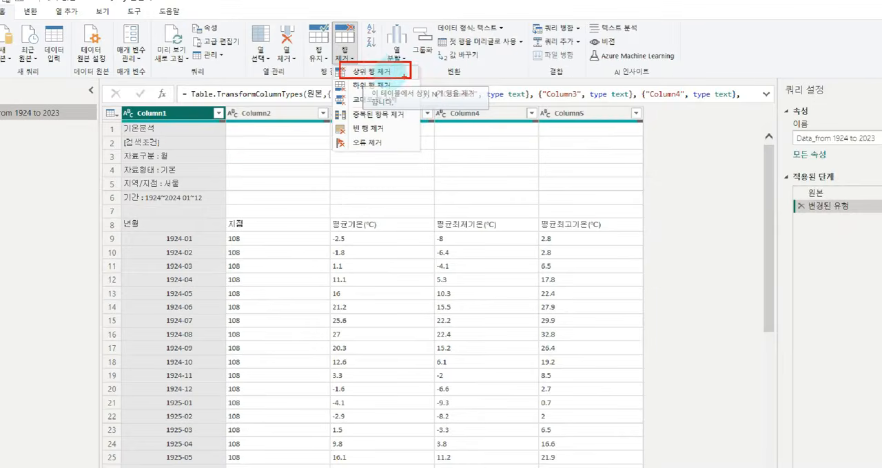
{"action": "left_click", "coordinate": [344, 50]}
{"action": "left_click", "coordinate": [372, 72]}
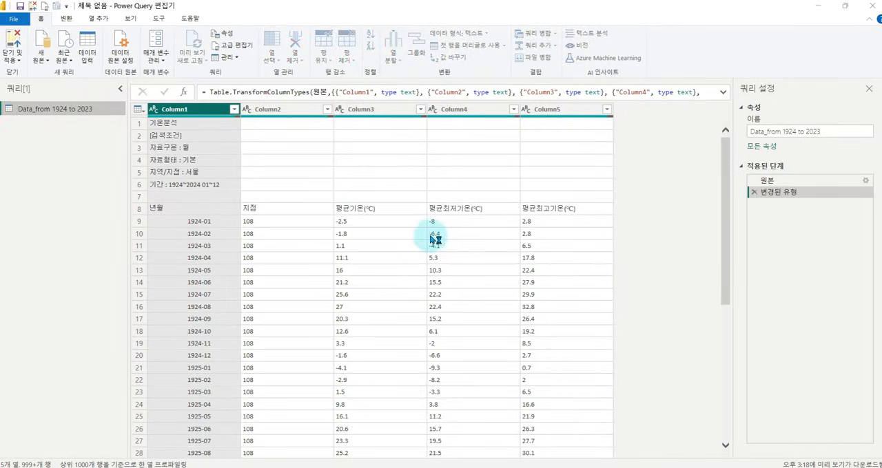
{"action": "left_click", "coordinate": [404, 245]}
{"action": "type", "text": "7"}
{"action": "left_click", "coordinate": [560, 274]}
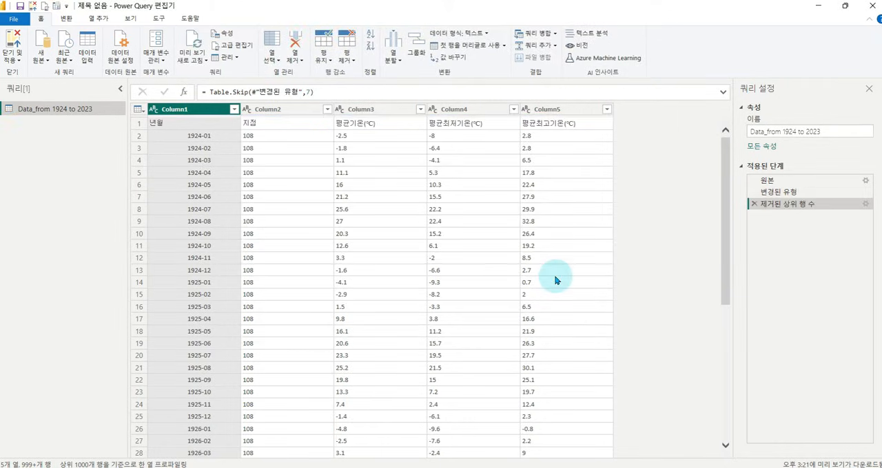
Promote the first row of the temperature table to column headers.
{"action": "left_click_drag", "start_coordinate": [142, 112], "coordinate": [604, 126]}
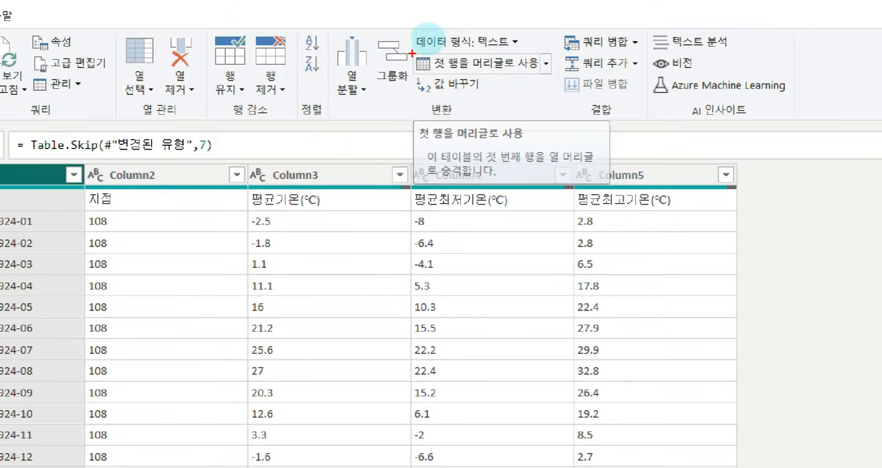
{"action": "left_click_drag", "start_coordinate": [428, 39], "coordinate": [507, 56]}
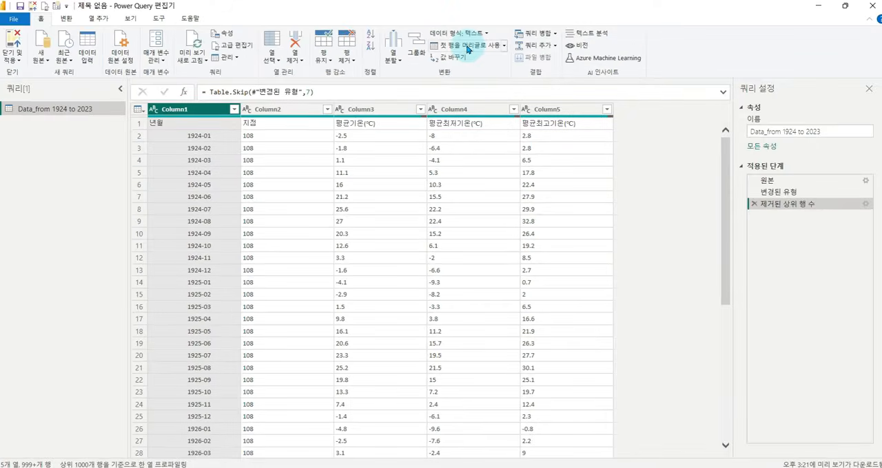
{"action": "left_click", "coordinate": [476, 52]}
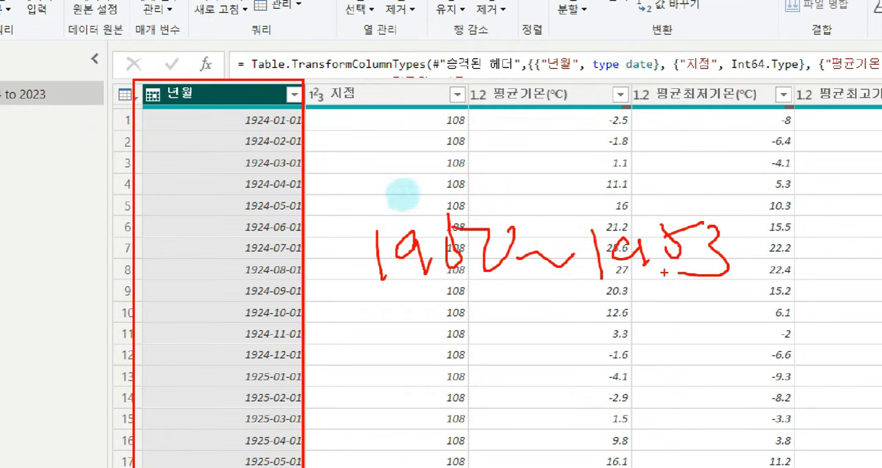
{"action": "mouse_move", "coordinate": [345, 191]}
{"action": "left_mouse_down"}
{"action": "mouse_move", "coordinate": [779, 287]}
{"action": "mouse_move", "coordinate": [750, 282]}
{"action": "left_mouse_up"}
{"action": "mouse_move", "coordinate": [715, 163]}
{"action": "left_mouse_down"}
{"action": "mouse_move", "coordinate": [725, 175]}
{"action": "mouse_move", "coordinate": [751, 147]}
{"action": "left_mouse_up"}
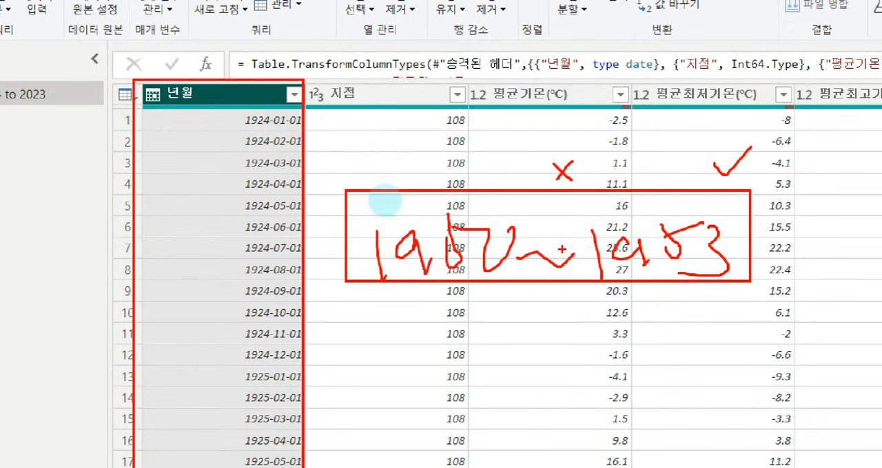
{"action": "key", "text": "Escape"}
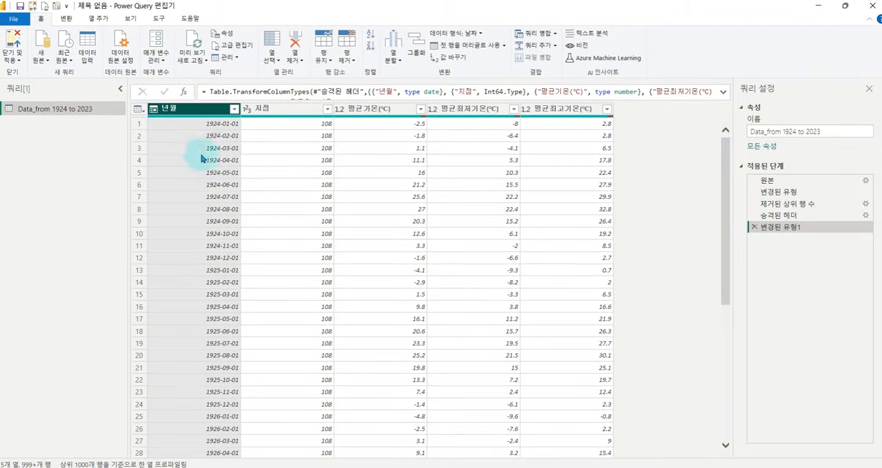
{"action": "mouse_move", "coordinate": [461, 126]}
{"action": "left_mouse_down"}
{"action": "mouse_move", "coordinate": [482, 89]}
{"action": "mouse_move", "coordinate": [518, 139]}
{"action": "mouse_move", "coordinate": [525, 136]}
{"action": "left_mouse_up"}
{"action": "mouse_move", "coordinate": [565, 103]}
{"action": "left_mouse_down"}
{"action": "mouse_move", "coordinate": [549, 132]}
{"action": "mouse_move", "coordinate": [543, 126]}
{"action": "left_mouse_up"}
{"action": "left_click_drag", "start_coordinate": [543, 102], "coordinate": [573, 128]}
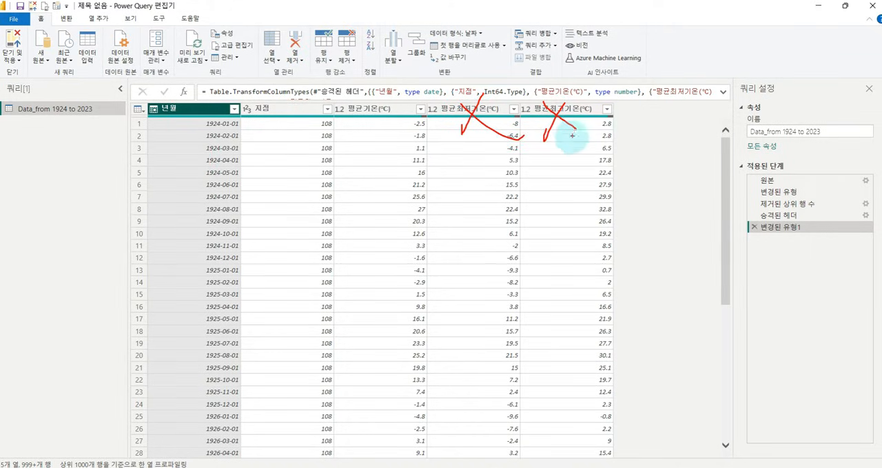
{"action": "key", "text": "Escape"}
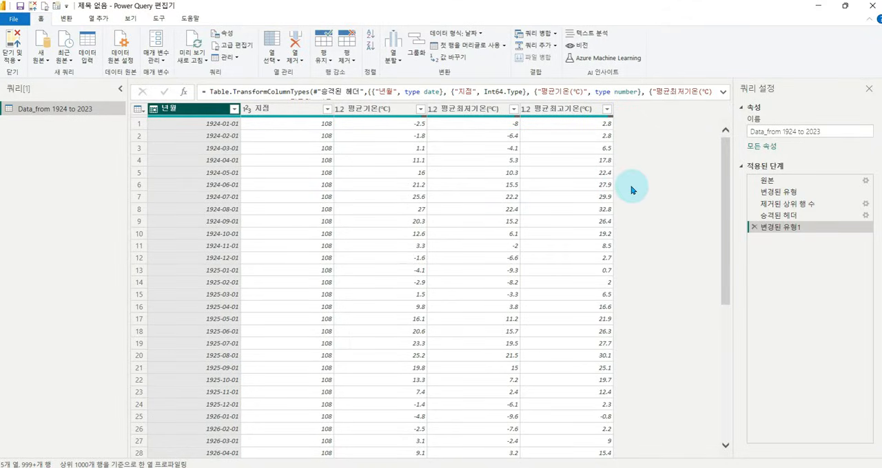
{"action": "mouse_move", "coordinate": [617, 100]}
{"action": "left_mouse_down"}
{"action": "mouse_move", "coordinate": [665, 116]}
{"action": "mouse_move", "coordinate": [675, 104]}
{"action": "mouse_move", "coordinate": [770, 113]}
{"action": "left_mouse_up"}
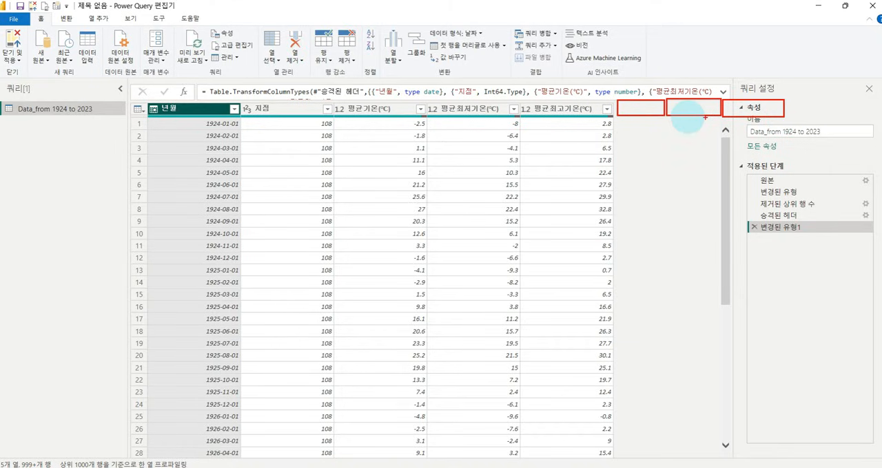
{"action": "left_click_drag", "start_coordinate": [633, 82], "coordinate": [765, 70]}
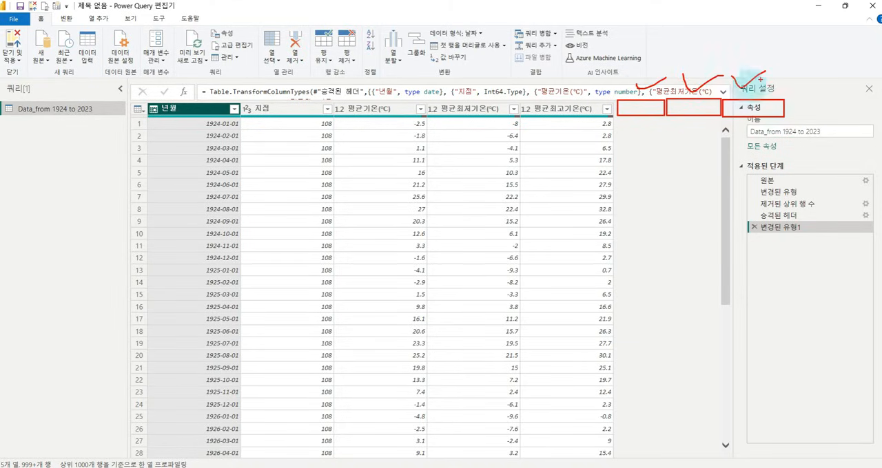
{"action": "key", "text": "Escape"}
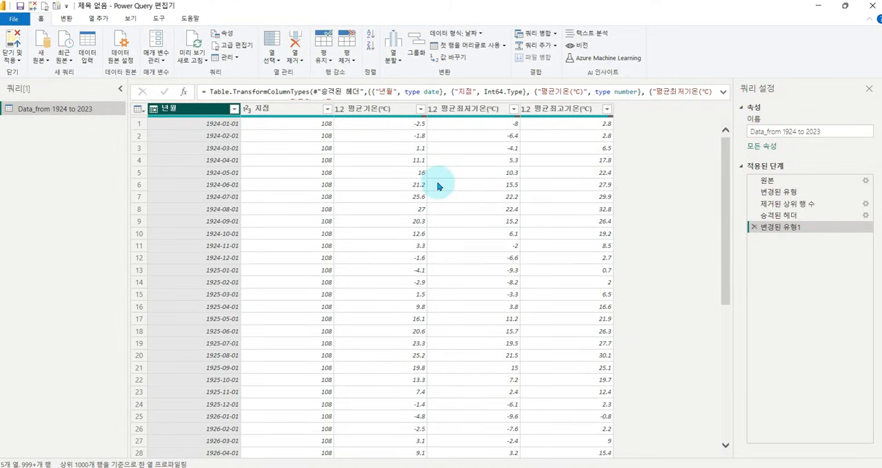
Load the full value list of the 지점 column and filter out the null rows, keeping only 108.
{"action": "left_click", "coordinate": [269, 109]}
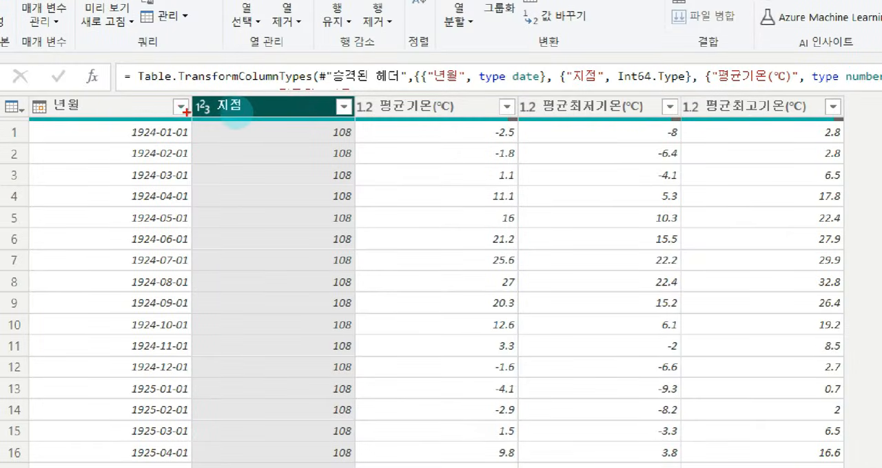
{"action": "left_click_drag", "start_coordinate": [232, 110], "coordinate": [338, 120]}
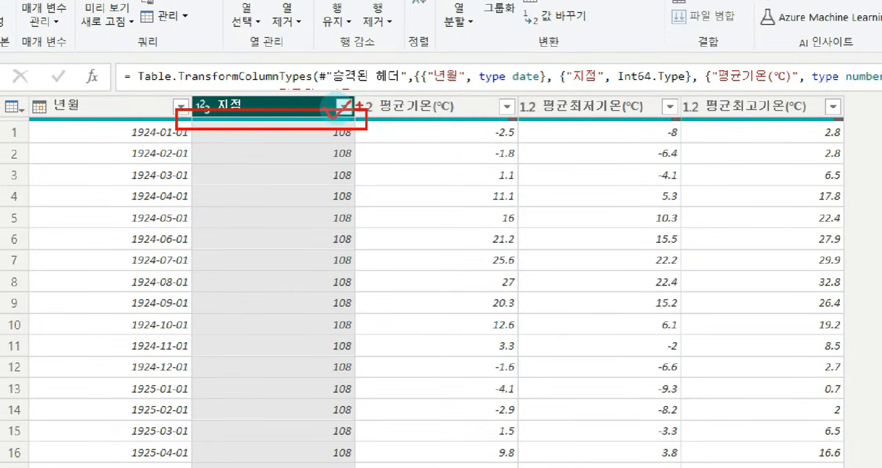
{"action": "key", "text": "Escape"}
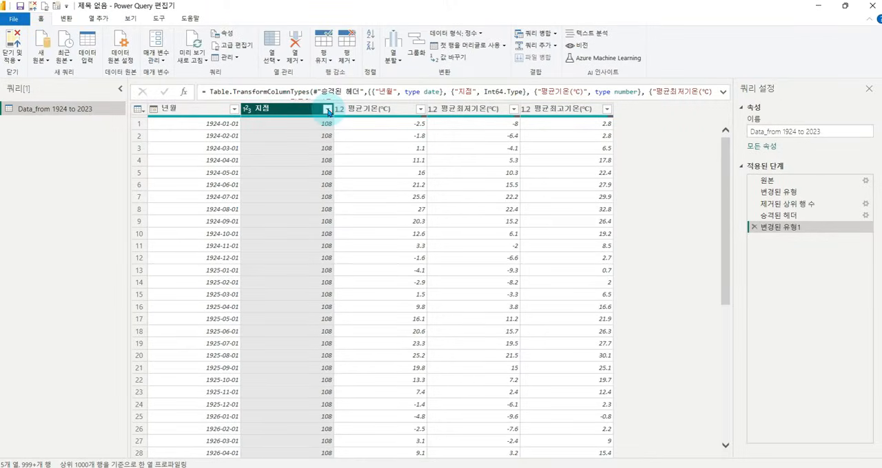
{"action": "left_click", "coordinate": [328, 111]}
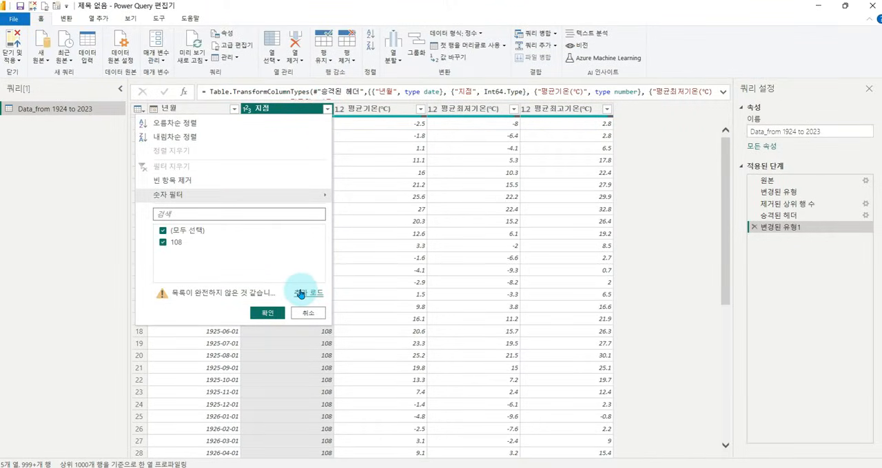
{"action": "left_click", "coordinate": [301, 294]}
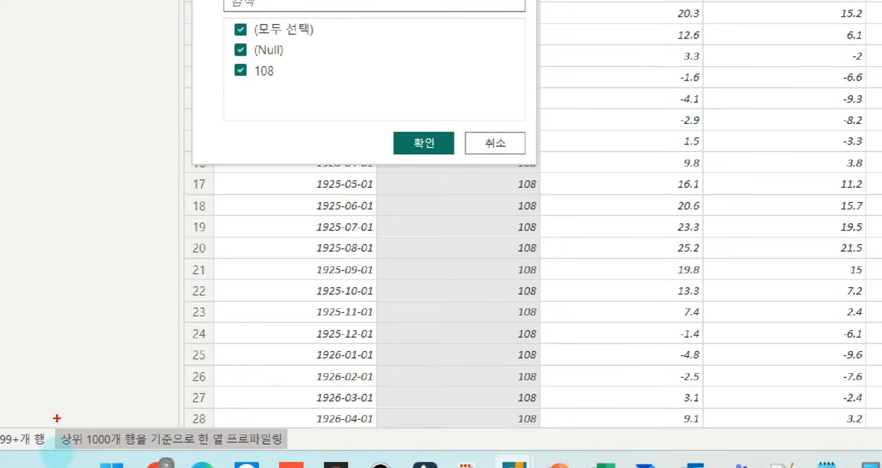
{"action": "mouse_move", "coordinate": [57, 418]}
{"action": "left_mouse_down"}
{"action": "mouse_move", "coordinate": [240, 429]}
{"action": "mouse_move", "coordinate": [315, 456]}
{"action": "left_mouse_up"}
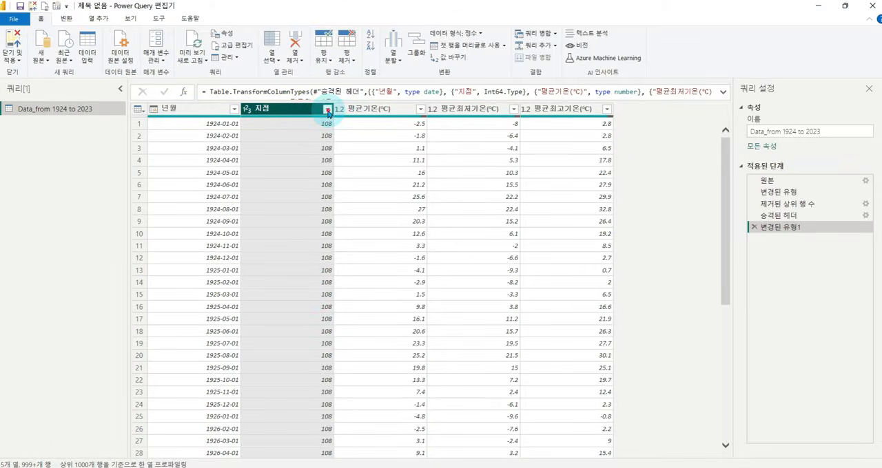
{"action": "left_click", "coordinate": [327, 109]}
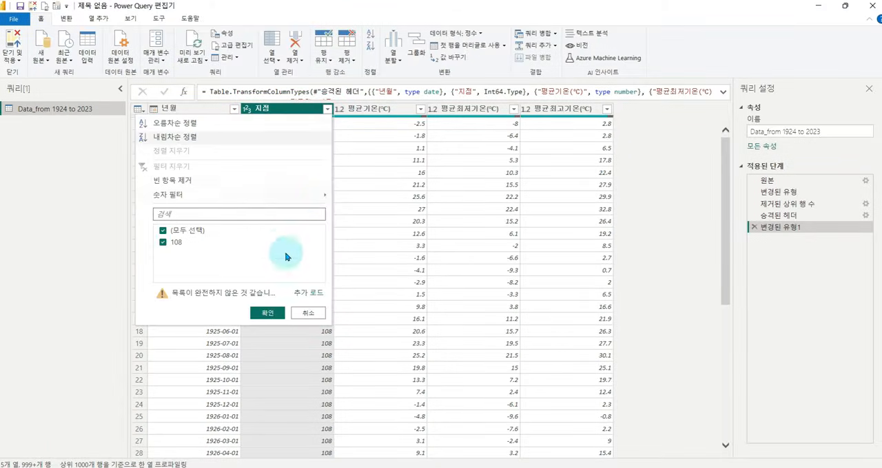
{"action": "left_click", "coordinate": [308, 293]}
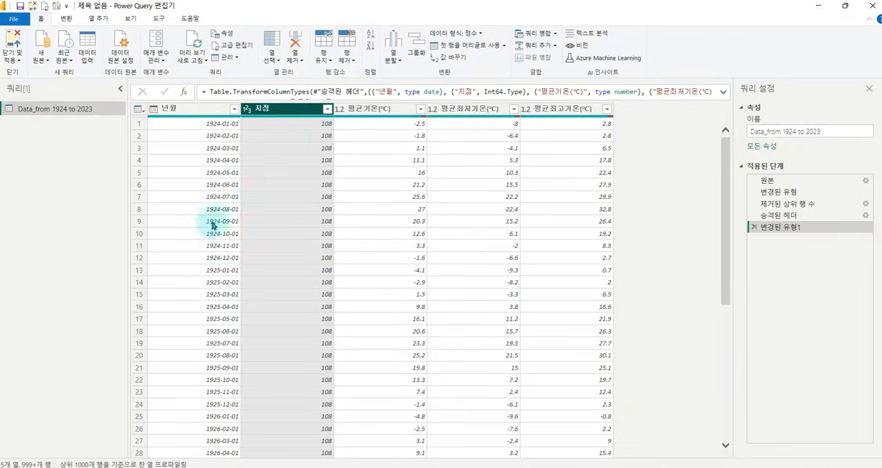
{"action": "left_click", "coordinate": [444, 7]}
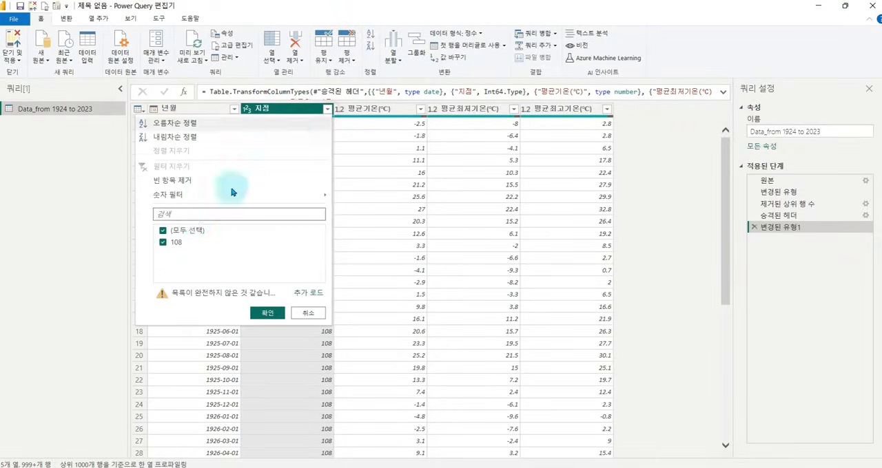
{"action": "left_click", "coordinate": [301, 293]}
{"action": "left_click", "coordinate": [177, 246]}
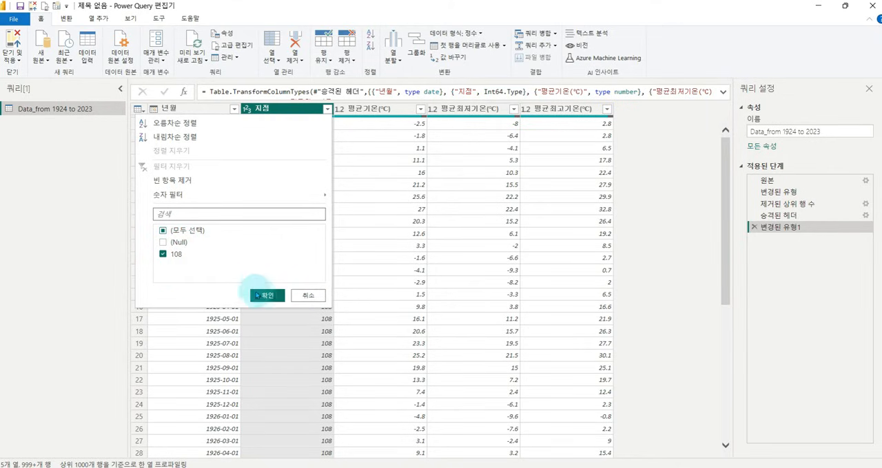
{"action": "left_click", "coordinate": [267, 294]}
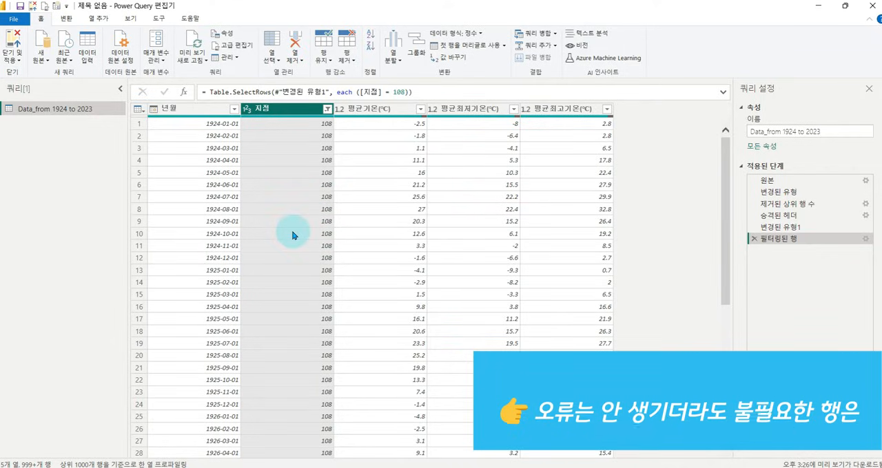
Examine the date filter options available for the 년월 column.
{"action": "left_click", "coordinate": [208, 105], "text": "ctrl"}
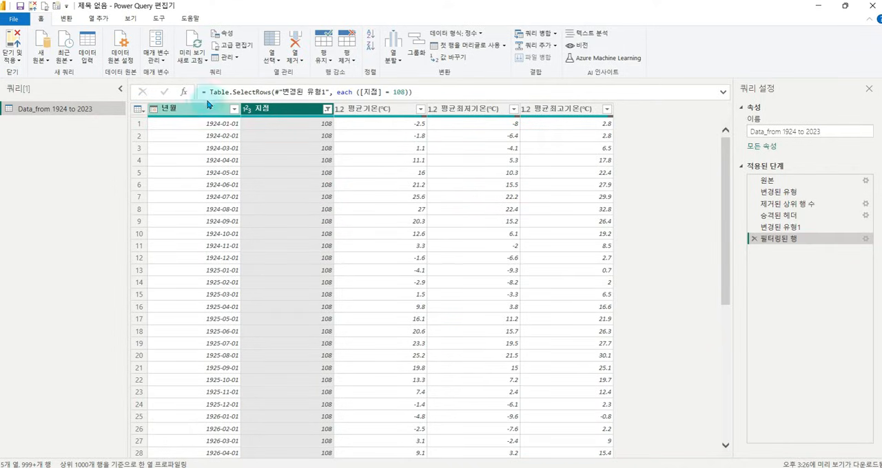
{"action": "left_click", "coordinate": [184, 114]}
{"action": "left_click", "coordinate": [234, 109]}
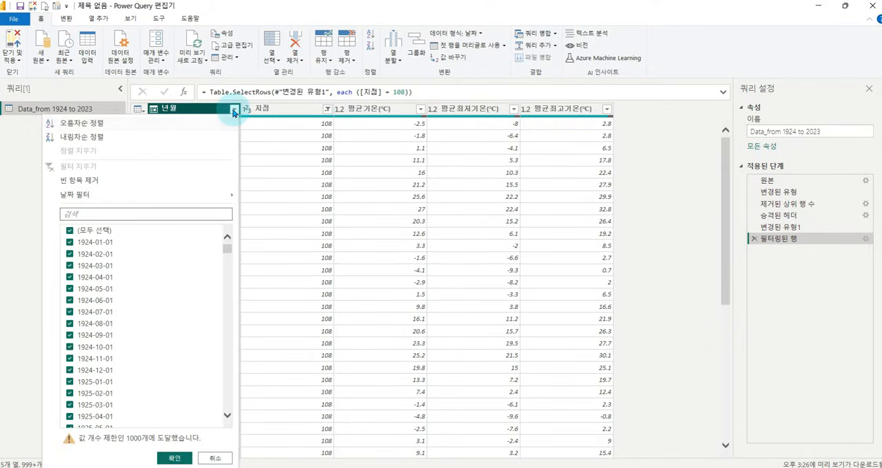
{"action": "mouse_move", "coordinate": [218, 198]}
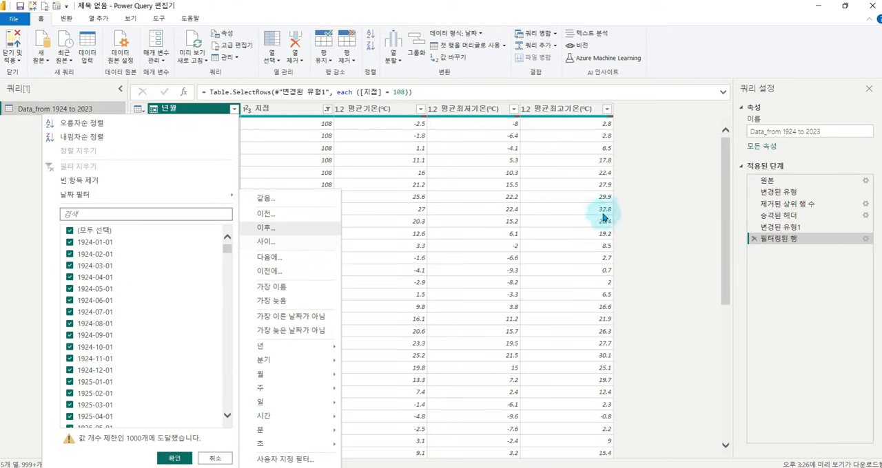
{"action": "left_click", "coordinate": [655, 211]}
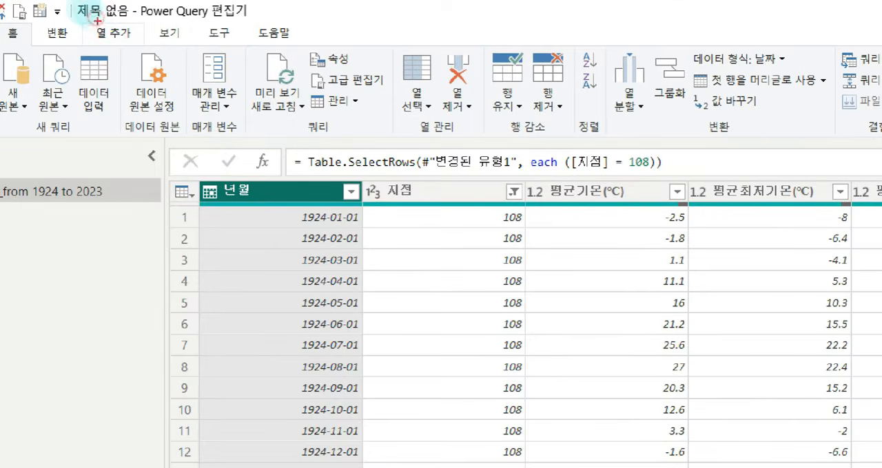
Add a new year column (년) extracted from the 년월 date column.
{"action": "left_click", "coordinate": [99, 18]}
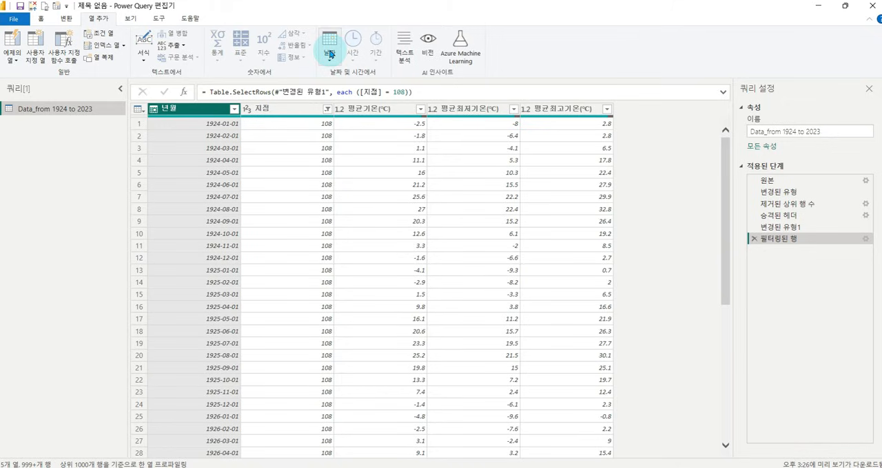
{"action": "left_click", "coordinate": [330, 50]}
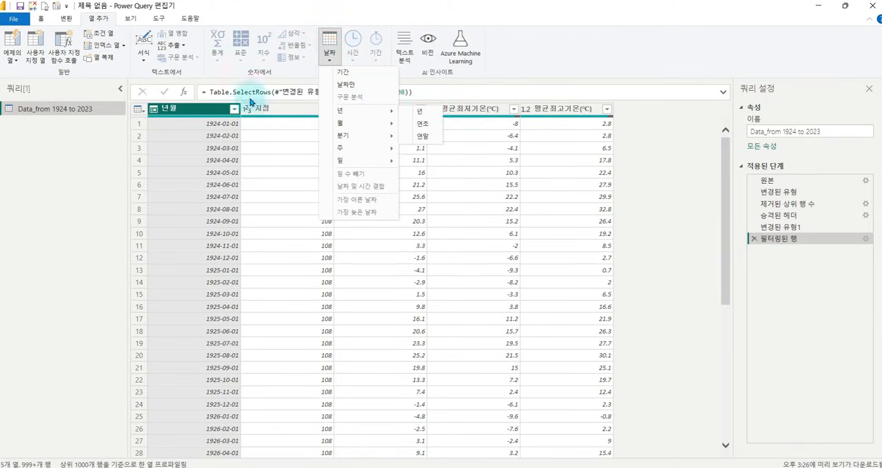
{"action": "left_click", "coordinate": [415, 113]}
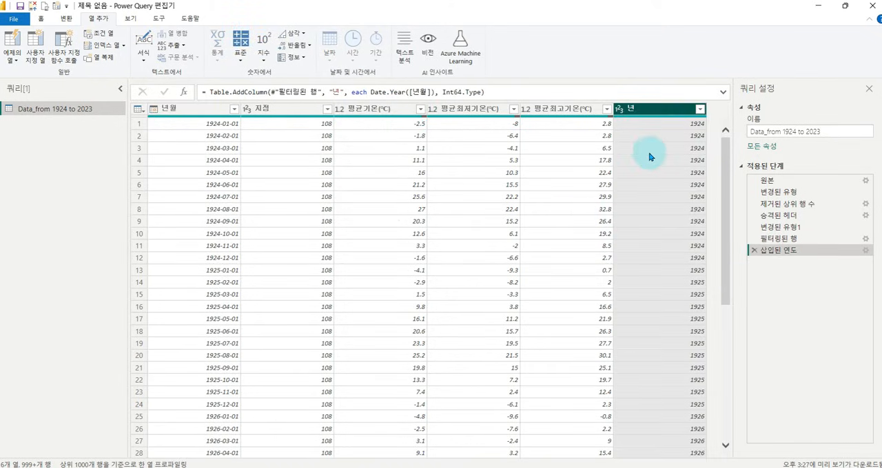
{"action": "left_click_drag", "start_coordinate": [719, 351], "coordinate": [718, 442]}
{"action": "mouse_move", "coordinate": [628, 128]}
{"action": "left_mouse_down"}
{"action": "mouse_move", "coordinate": [609, 92]}
{"action": "mouse_move", "coordinate": [631, 124]}
{"action": "left_mouse_up"}
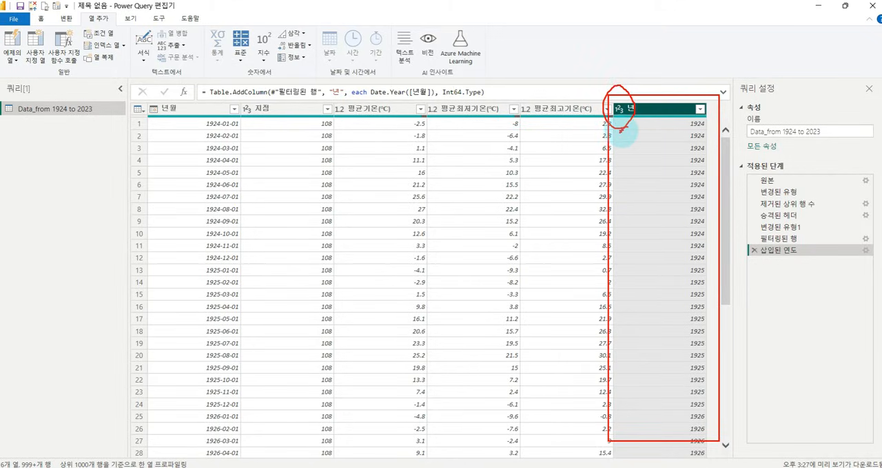
{"action": "key", "text": "Escape"}
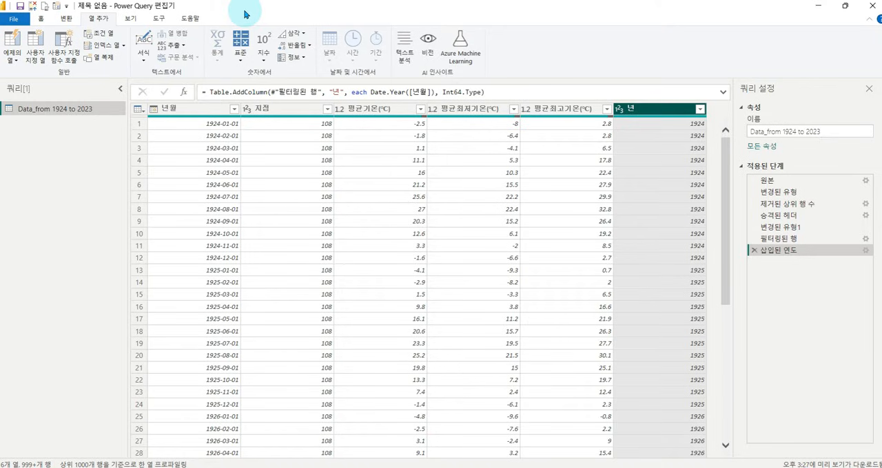
Add a month name column (월 이름) derived from the 년월 date column and check its values.
{"action": "left_click", "coordinate": [192, 112]}
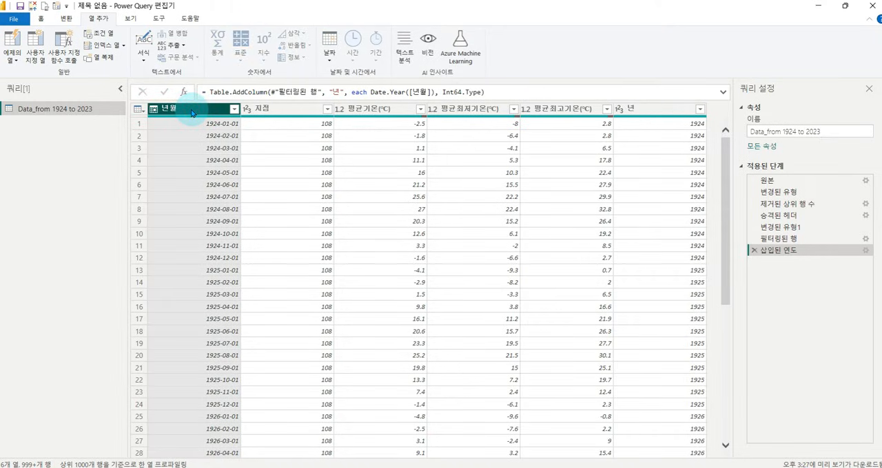
{"action": "left_click", "coordinate": [329, 59]}
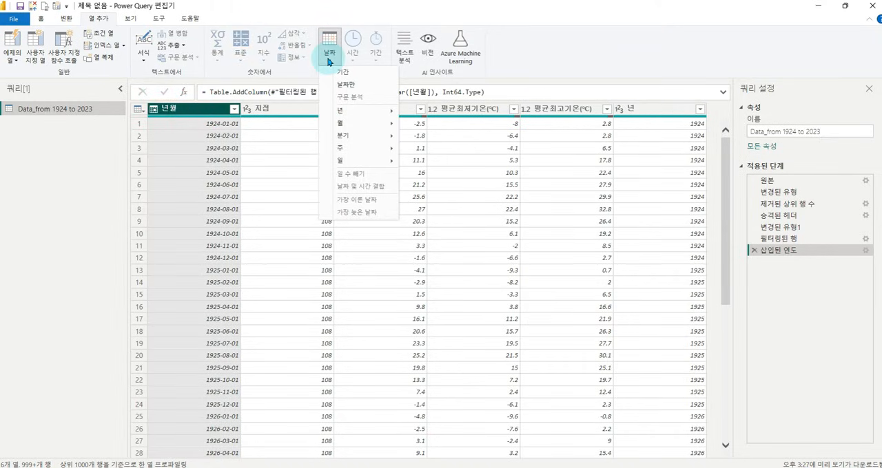
{"action": "mouse_move", "coordinate": [379, 124]}
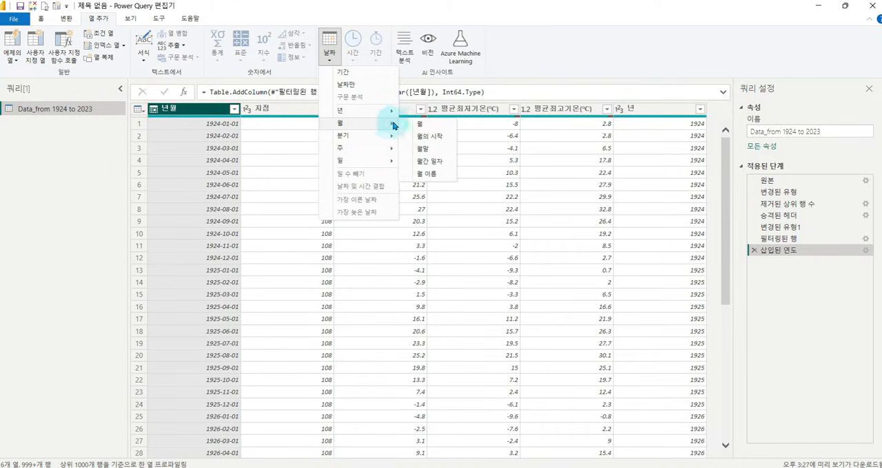
{"action": "left_click", "coordinate": [427, 176]}
{"action": "left_click_drag", "start_coordinate": [598, 459], "coordinate": [665, 414]}
{"action": "scroll", "coordinate": [655, 198], "scroll_direction": "down", "scroll_amount": 5}
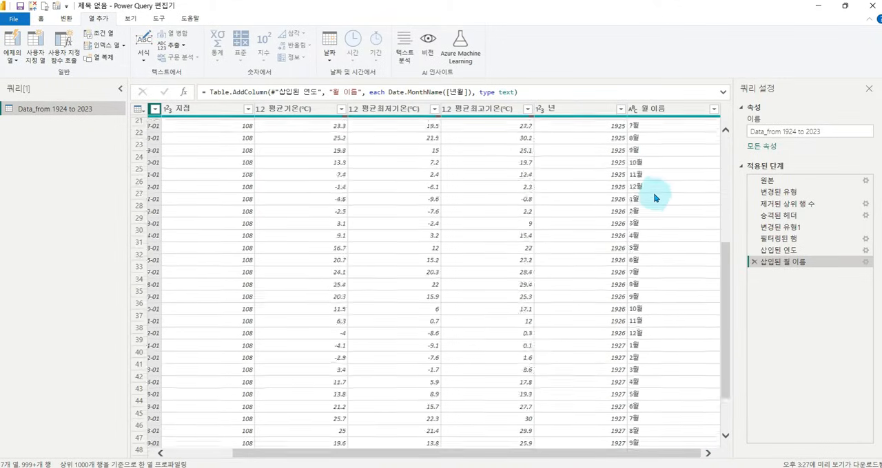
{"action": "scroll", "coordinate": [655, 198], "scroll_direction": "up", "scroll_amount": 5}
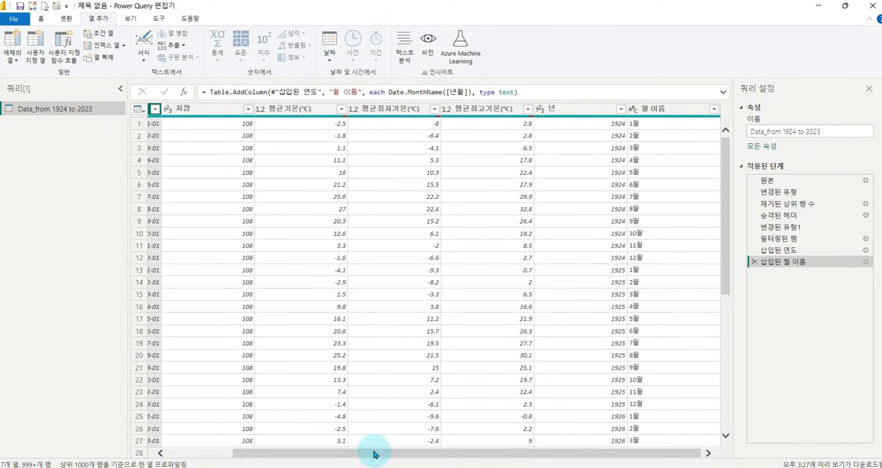
{"action": "left_click_drag", "start_coordinate": [374, 455], "coordinate": [252, 455]}
Add a numeric month column (월) extracted from the 년월 date column.
{"action": "left_click", "coordinate": [329, 49]}
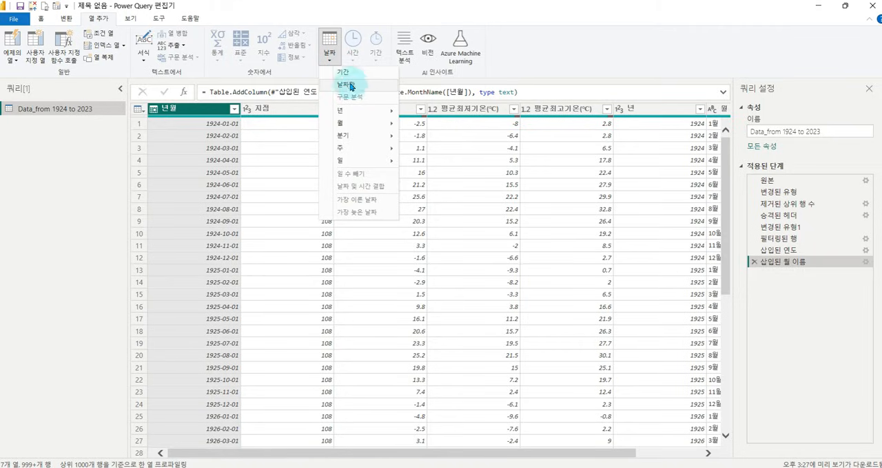
{"action": "mouse_move", "coordinate": [370, 122]}
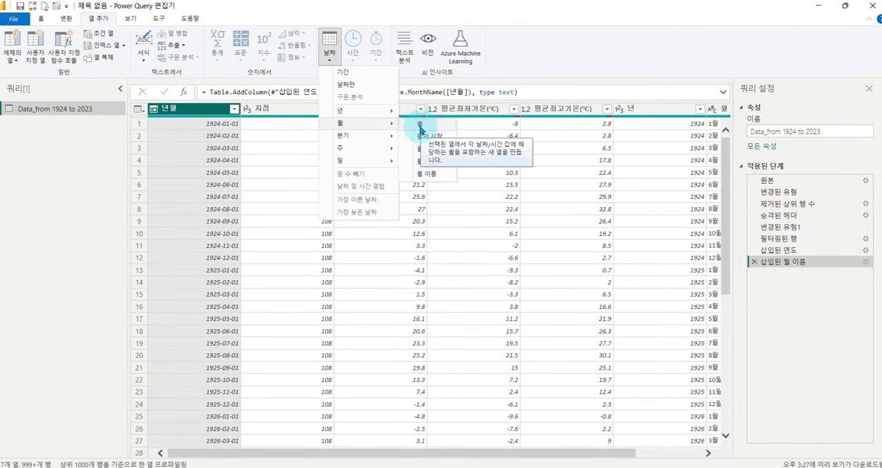
{"action": "left_click", "coordinate": [420, 125]}
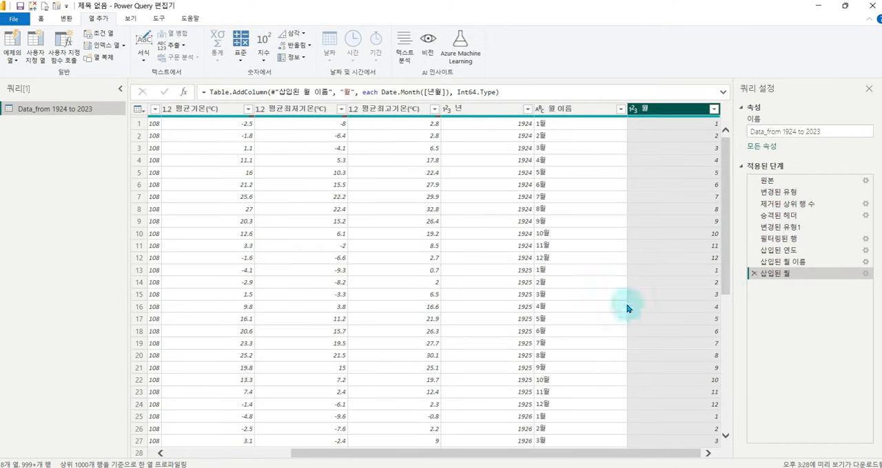
{"action": "left_click_drag", "start_coordinate": [625, 96], "coordinate": [728, 449]}
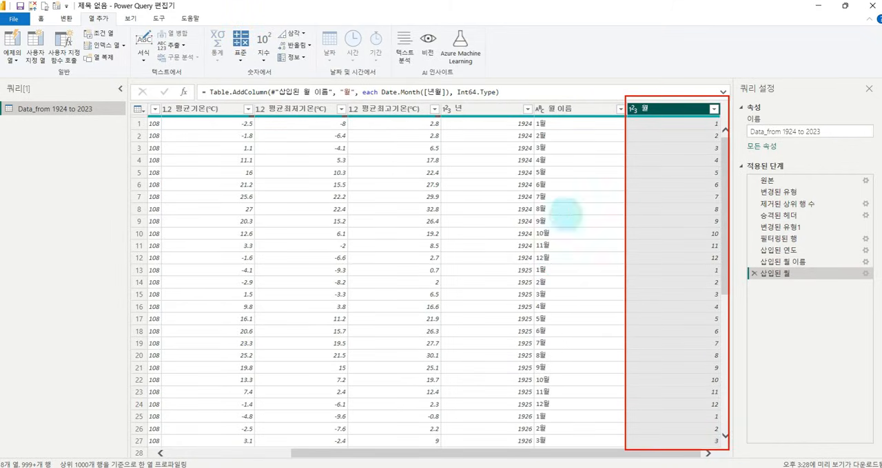
Deselect 1950 through 1953 in the 년 column's filter list and load the remaining years into it.
{"action": "left_click", "coordinate": [487, 115]}
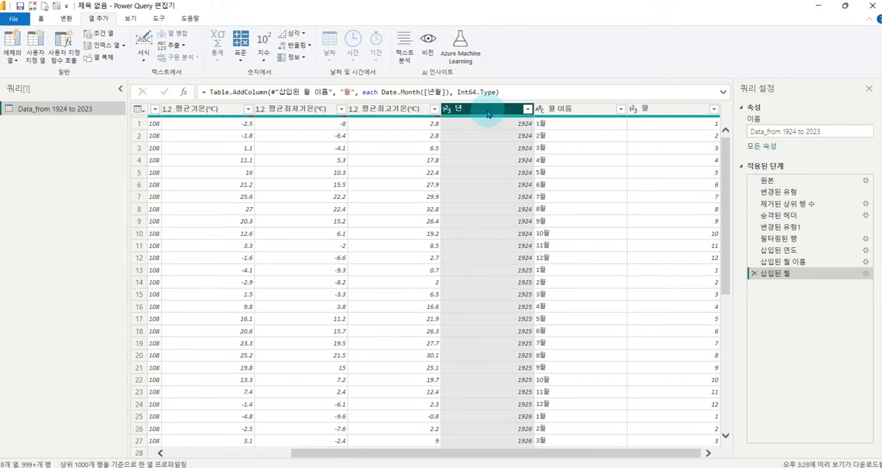
{"action": "left_click", "coordinate": [527, 111]}
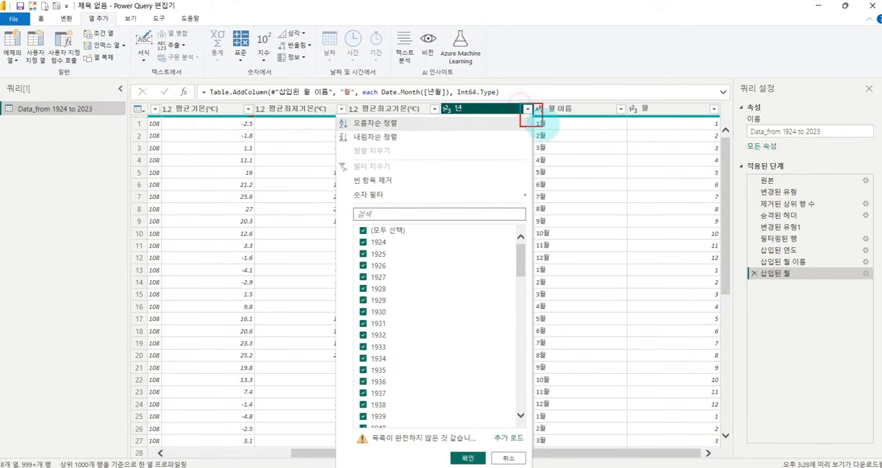
{"action": "left_click", "coordinate": [532, 119]}
{"action": "left_click", "coordinate": [529, 116]}
{"action": "left_click_drag", "start_coordinate": [521, 261], "coordinate": [524, 317]}
{"action": "left_click", "coordinate": [371, 238]}
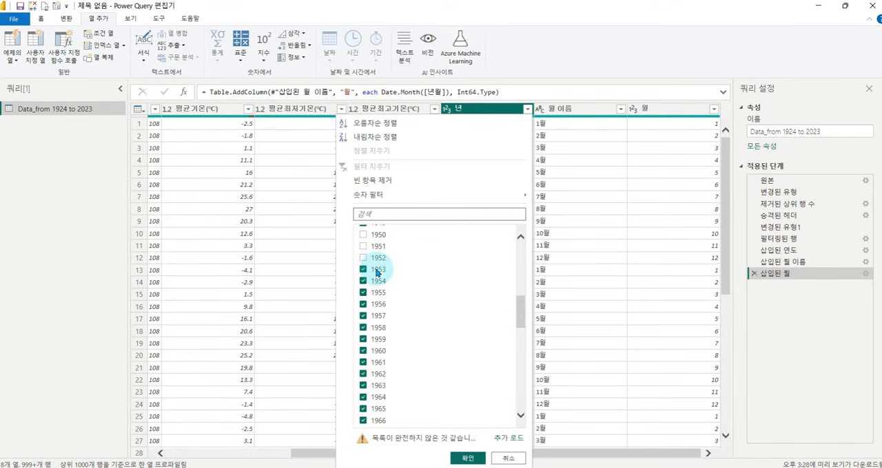
{"action": "left_click", "coordinate": [376, 272]}
{"action": "scroll", "coordinate": [466, 311], "scroll_direction": "up", "scroll_amount": 2}
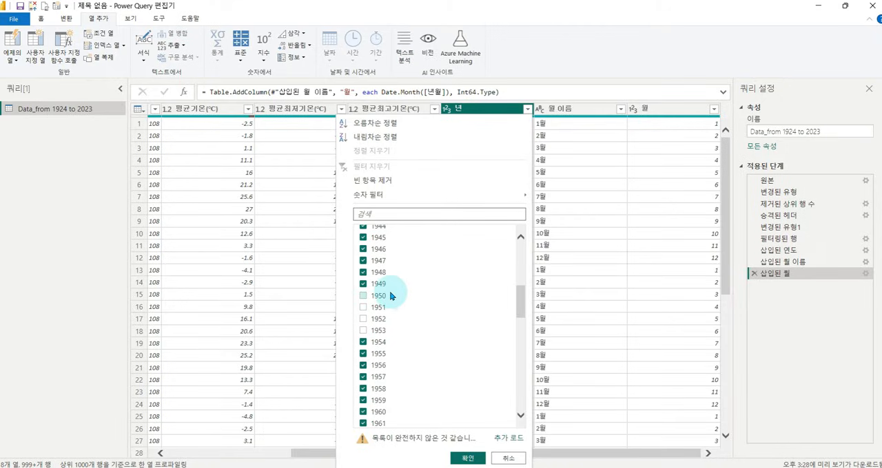
{"action": "left_click_drag", "start_coordinate": [522, 303], "coordinate": [509, 439]}
{"action": "left_click", "coordinate": [509, 439]}
Filter the 년 column on the full list to exclude the years 1950, 1951, 1952, 1953 and 2024.
{"action": "left_click_drag", "start_coordinate": [520, 248], "coordinate": [532, 301]}
{"action": "left_click", "coordinate": [361, 239]}
{"action": "left_click", "coordinate": [362, 252]}
{"action": "left_click", "coordinate": [363, 265]}
{"action": "left_click", "coordinate": [364, 266]}
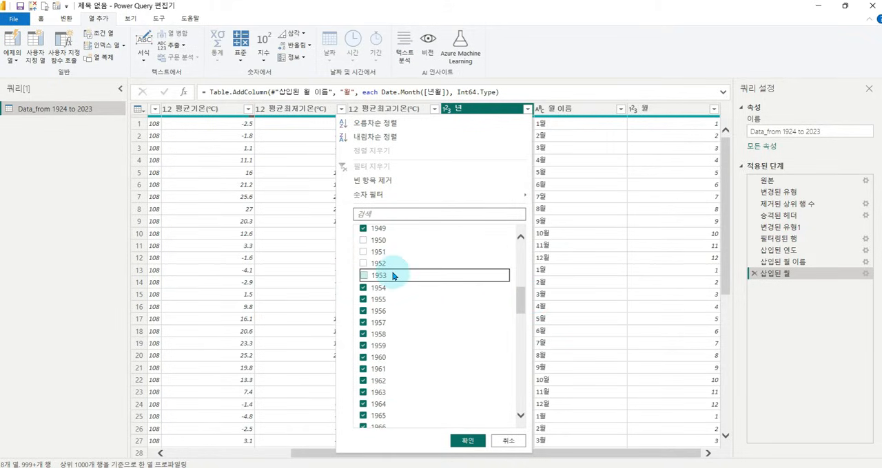
{"action": "left_click_drag", "start_coordinate": [520, 296], "coordinate": [522, 396]}
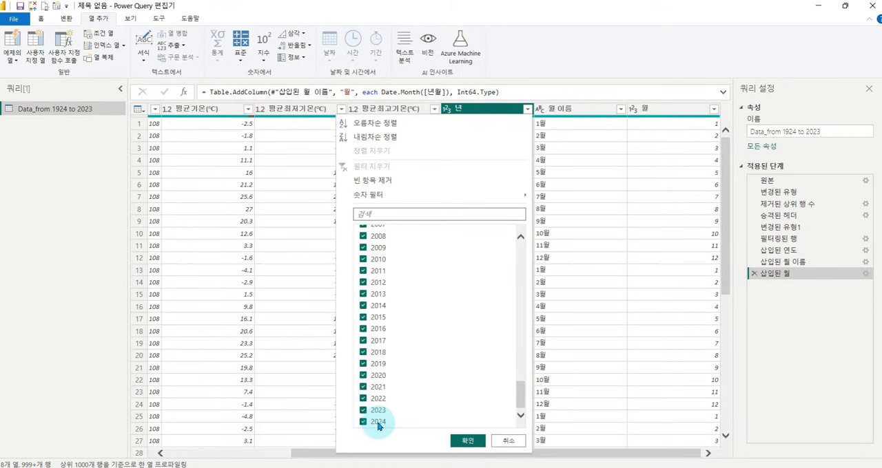
{"action": "left_click", "coordinate": [469, 445]}
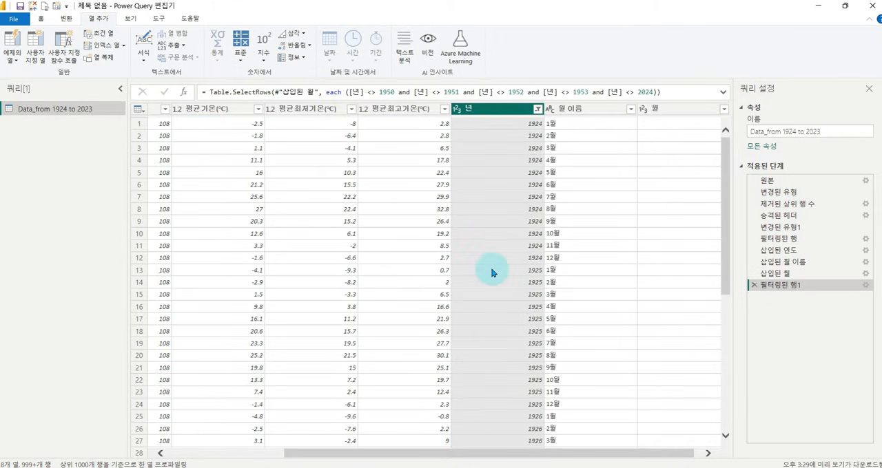
{"action": "mouse_move", "coordinate": [317, 80]}
{"action": "left_mouse_down"}
{"action": "mouse_move", "coordinate": [679, 113]}
{"action": "mouse_move", "coordinate": [670, 108]}
{"action": "left_mouse_up"}
{"action": "mouse_move", "coordinate": [386, 70]}
{"action": "left_mouse_down"}
{"action": "mouse_move", "coordinate": [389, 90]}
{"action": "mouse_move", "coordinate": [430, 57]}
{"action": "left_mouse_up"}
{"action": "left_click_drag", "start_coordinate": [455, 59], "coordinate": [502, 77]}
{"action": "left_click_drag", "start_coordinate": [521, 71], "coordinate": [608, 66]}
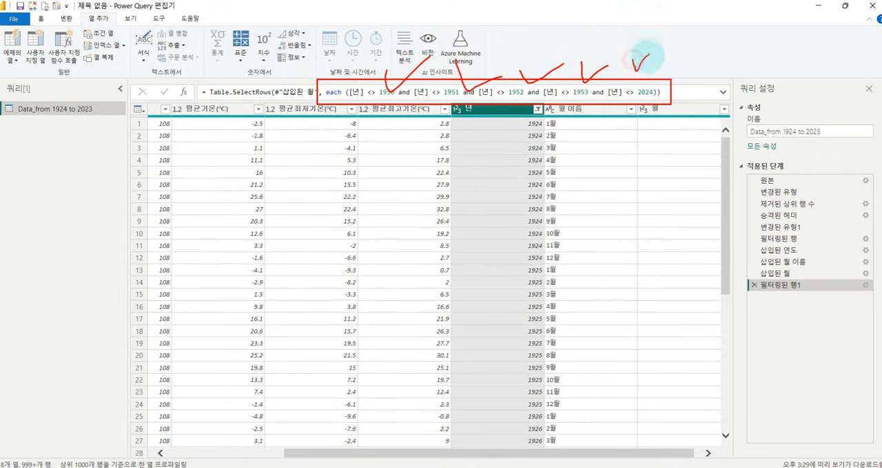
{"action": "key", "text": "e"}
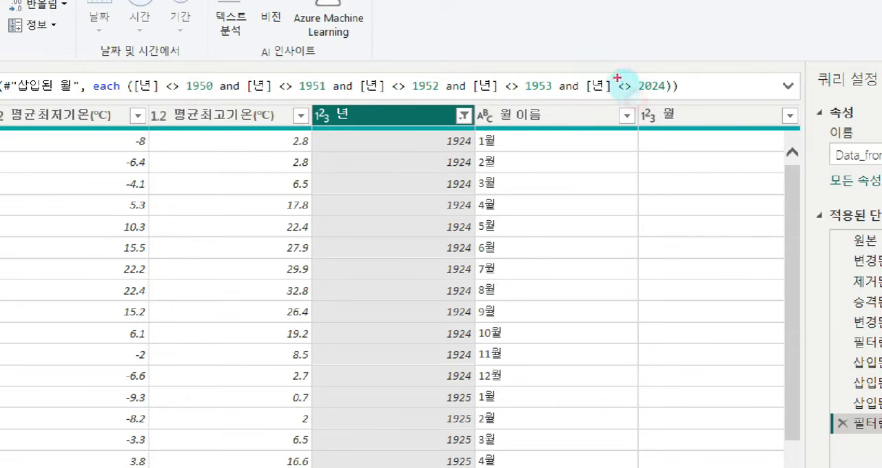
{"action": "left_click_drag", "start_coordinate": [669, 65], "coordinate": [701, 58]}
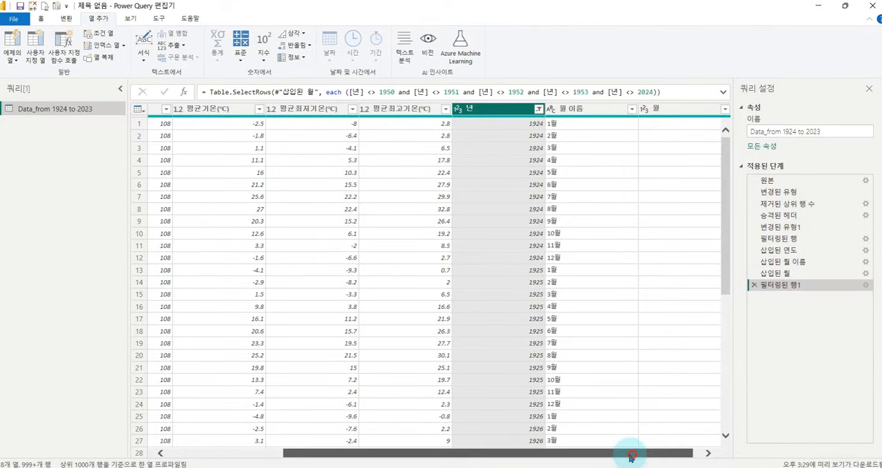
Remove the 지점, 평균최저기온(℃) and 평균최고기온(℃) columns from the table.
{"action": "left_click_drag", "start_coordinate": [630, 455], "coordinate": [430, 462]}
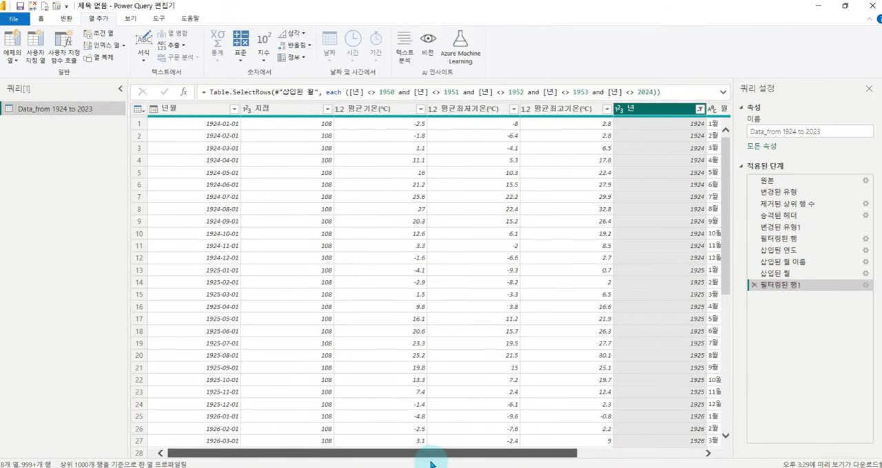
{"action": "left_click", "coordinate": [284, 111]}
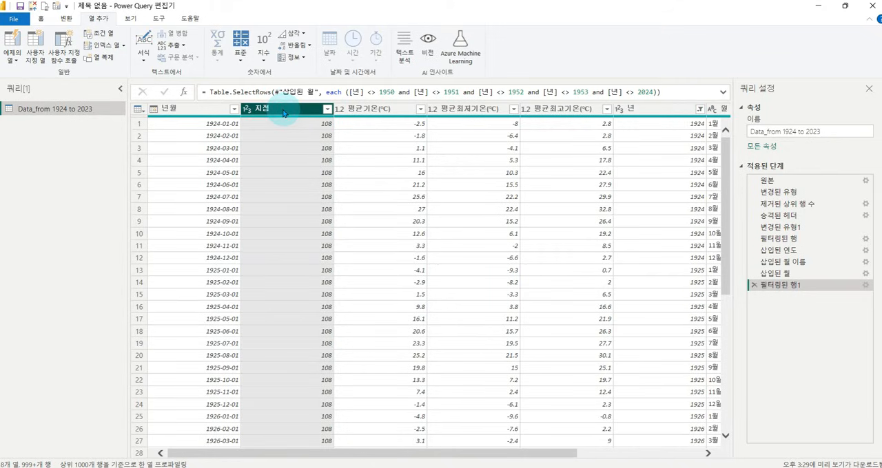
{"action": "right_click", "coordinate": [283, 113]}
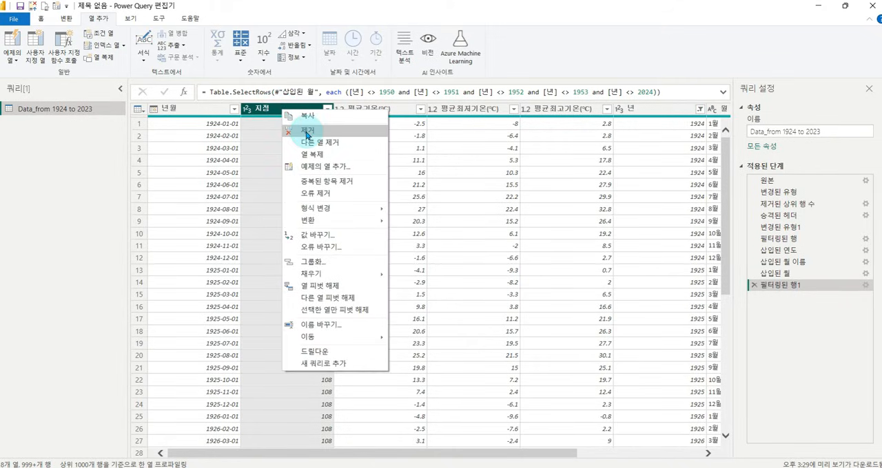
{"action": "left_click", "coordinate": [41, 19]}
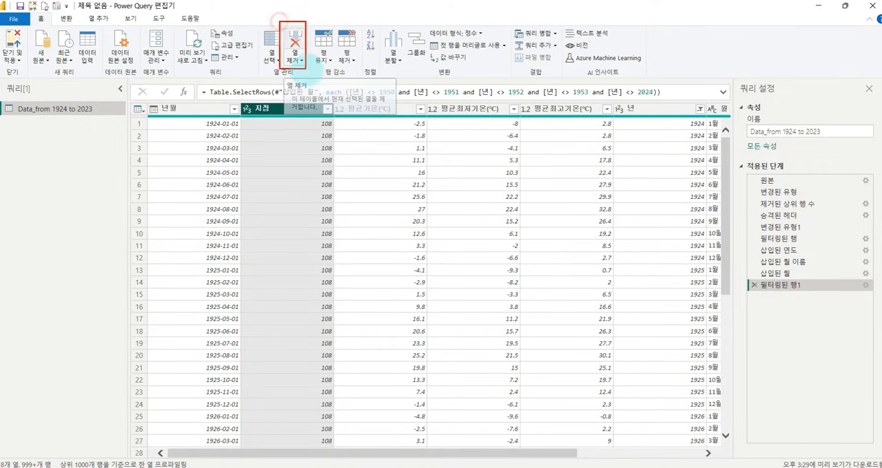
{"action": "left_click", "coordinate": [295, 43]}
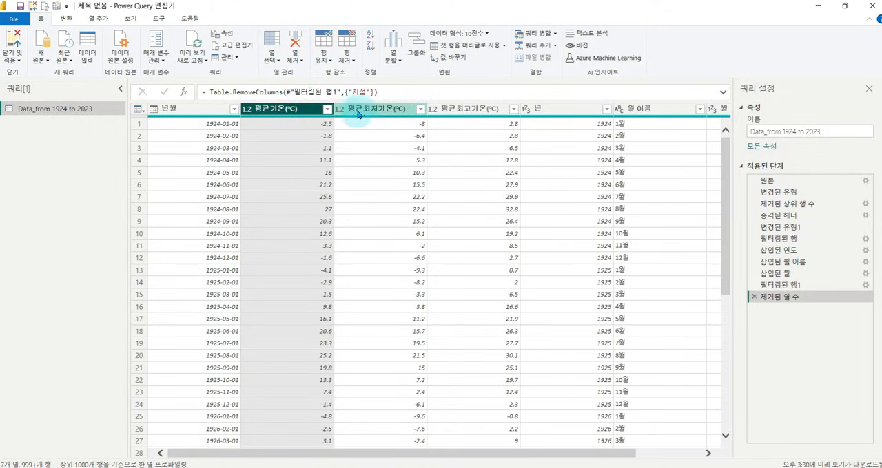
{"action": "left_click", "coordinate": [466, 110], "text": "ctrl"}
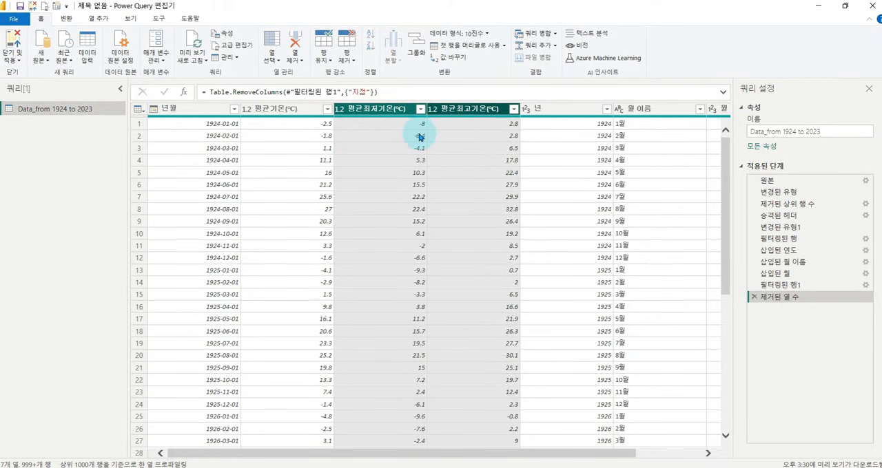
{"action": "left_click", "coordinate": [295, 38]}
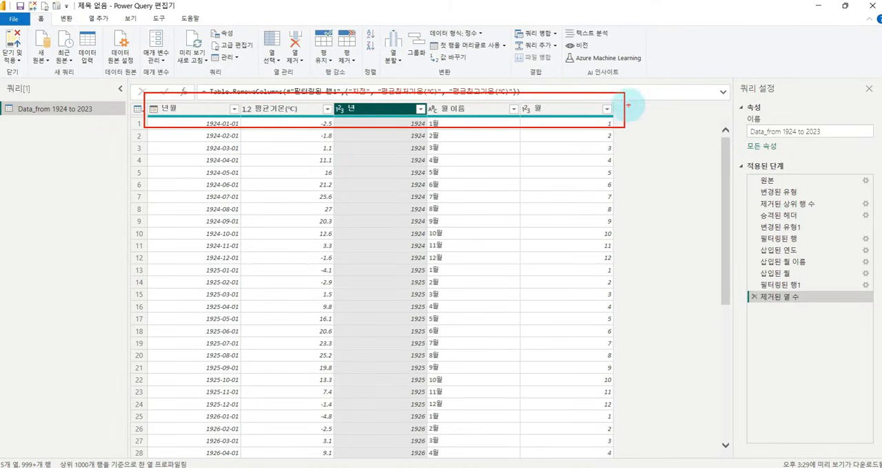
Rename the Data_from 1924 to 2023 query as Data.
{"action": "double_click", "coordinate": [38, 110]}
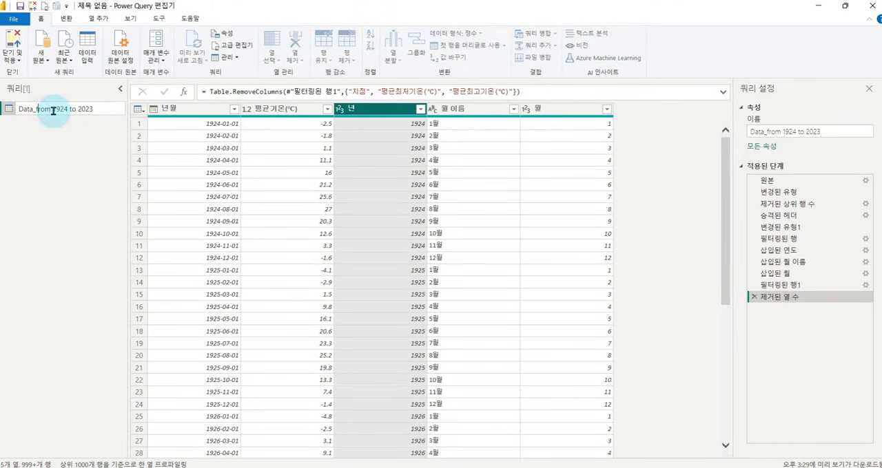
{"action": "left_click_drag", "start_coordinate": [98, 110], "coordinate": [2, 115]}
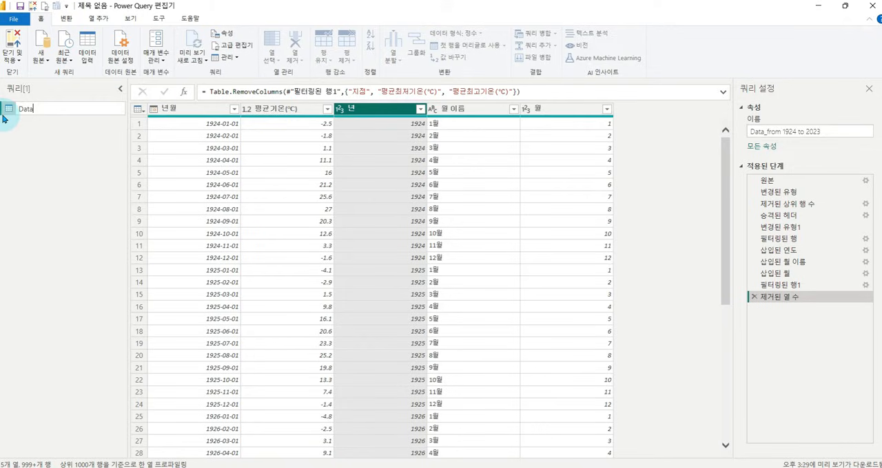
{"action": "key", "text": "Return"}
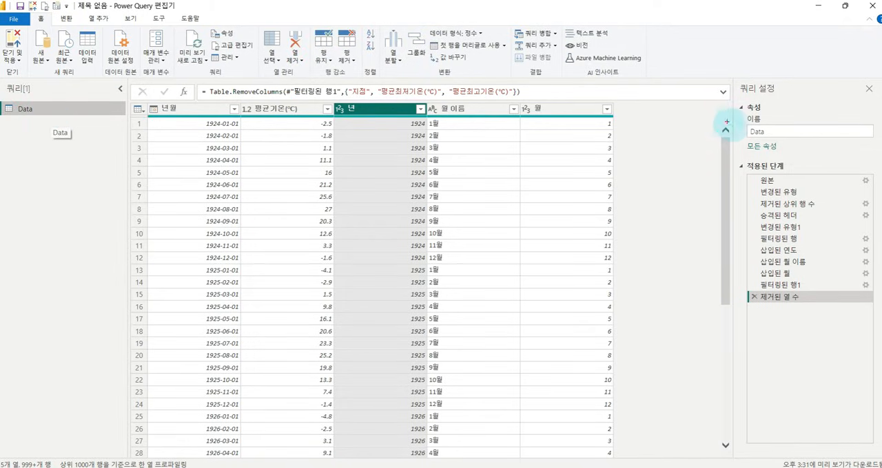
{"action": "left_click", "coordinate": [184, 109]}
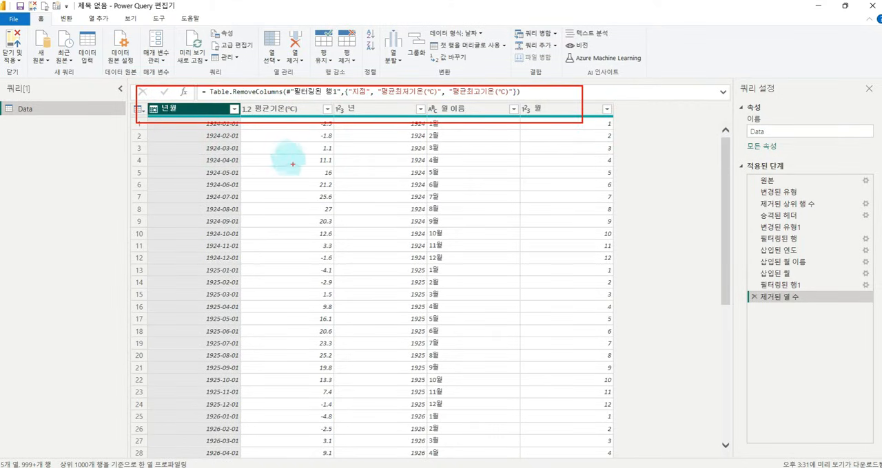
{"action": "double_click", "coordinate": [186, 112]}
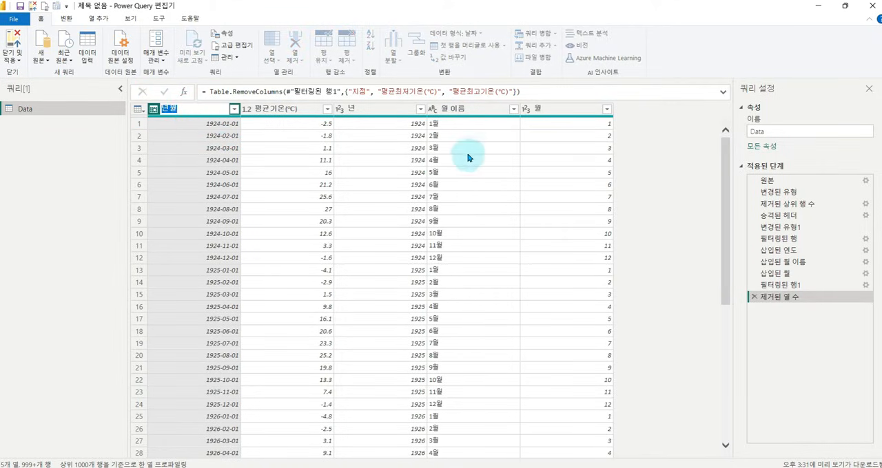
{"action": "left_click", "coordinate": [233, 107]}
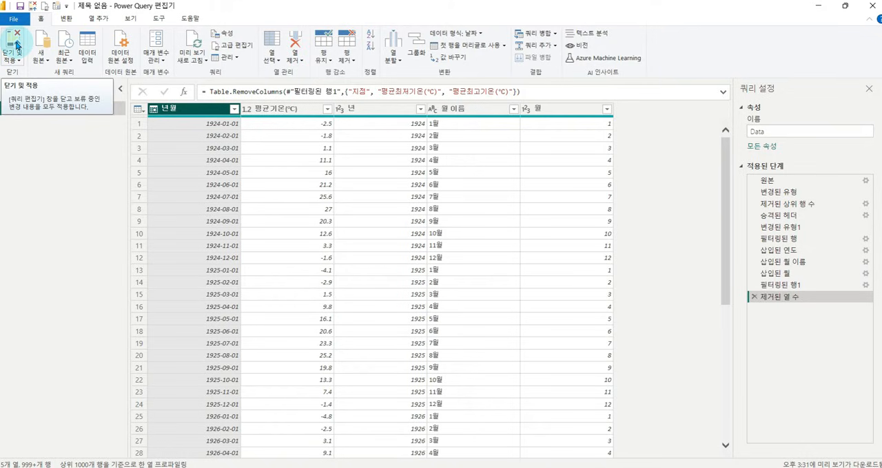
Apply the query changes and close the Power Query editor, loading the Data table into the report.
{"action": "left_click", "coordinate": [13, 40]}
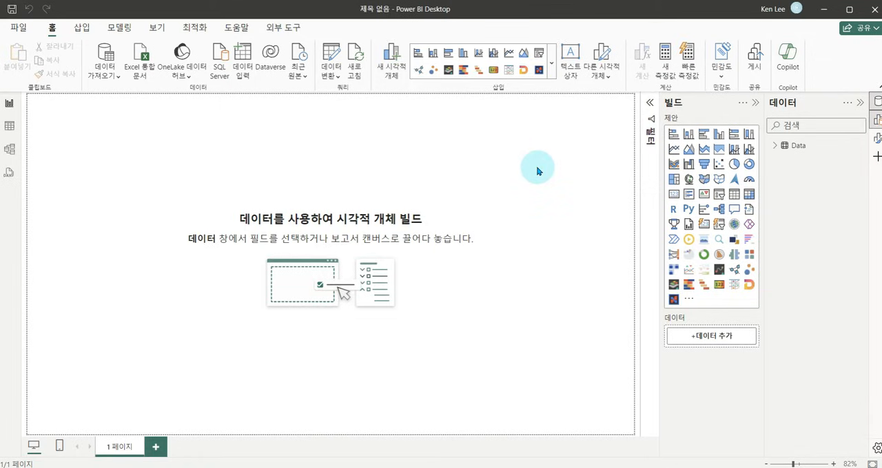
Show the page format settings and load 배경이미지.jpg as the canvas background image.
{"action": "left_click", "coordinate": [877, 142]}
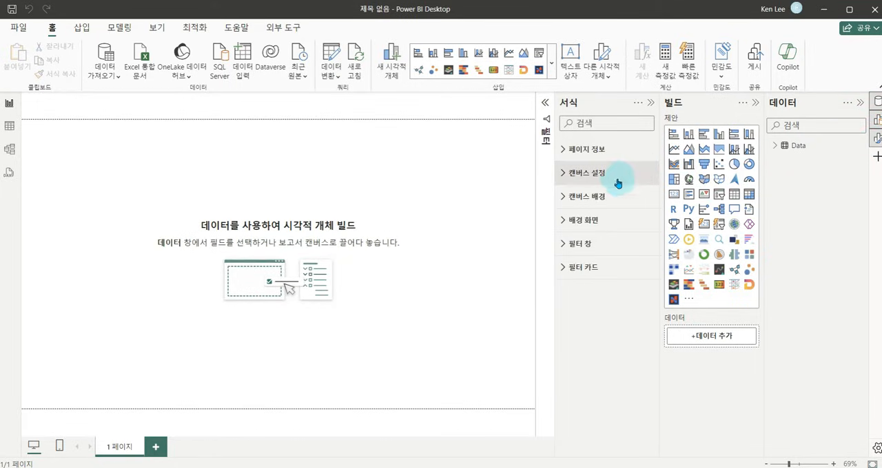
{"action": "key", "text": "ctrl+1"}
{"action": "left_click", "coordinate": [581, 195]}
{"action": "left_click_drag", "start_coordinate": [534, 180], "coordinate": [680, 221]}
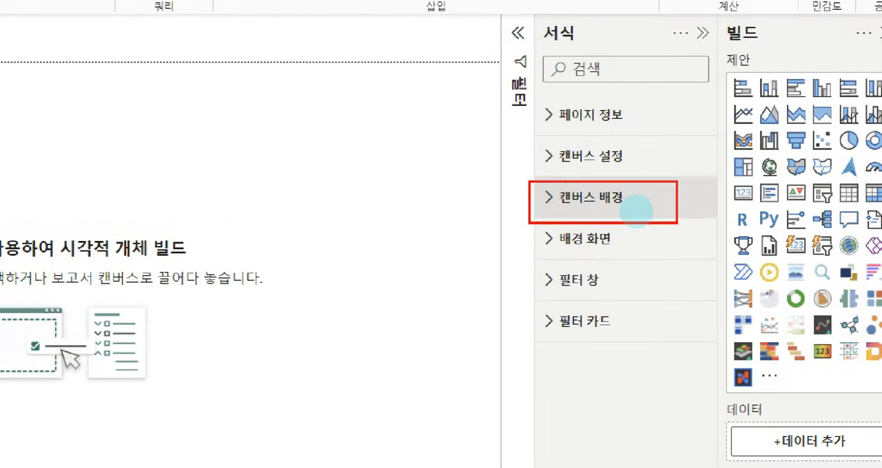
{"action": "key", "text": "Escape"}
{"action": "left_click", "coordinate": [560, 197]}
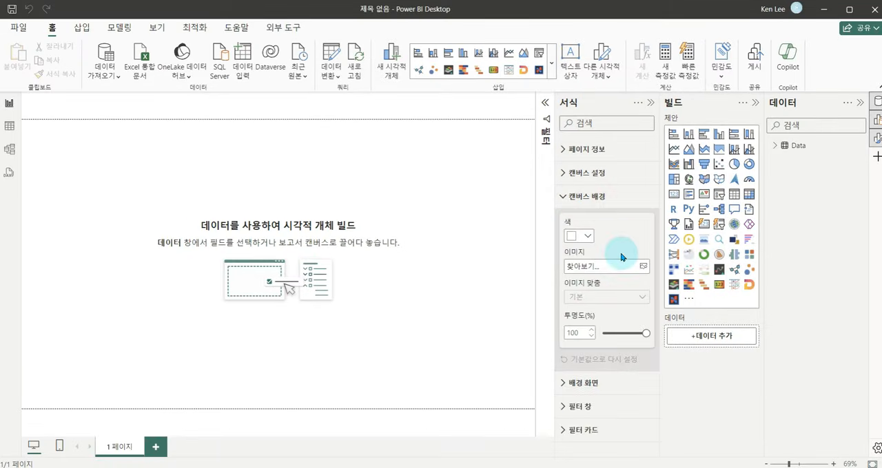
{"action": "left_click", "coordinate": [643, 266]}
{"action": "left_click", "coordinate": [296, 103]}
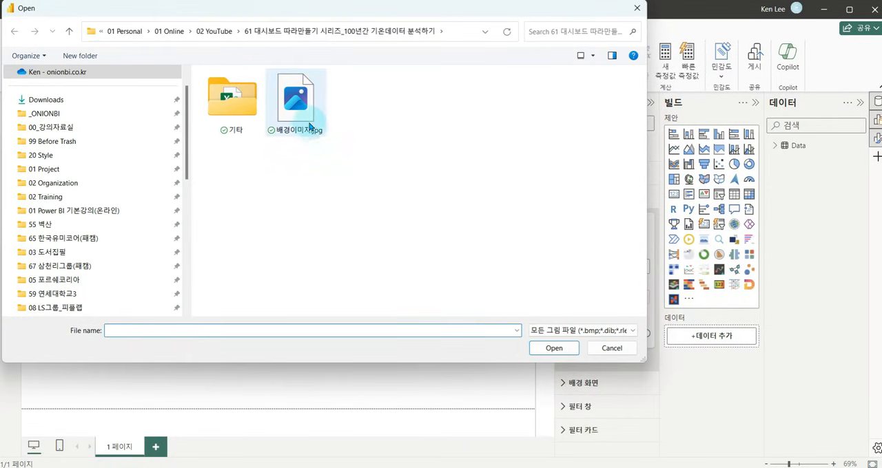
{"action": "left_click", "coordinate": [553, 349]}
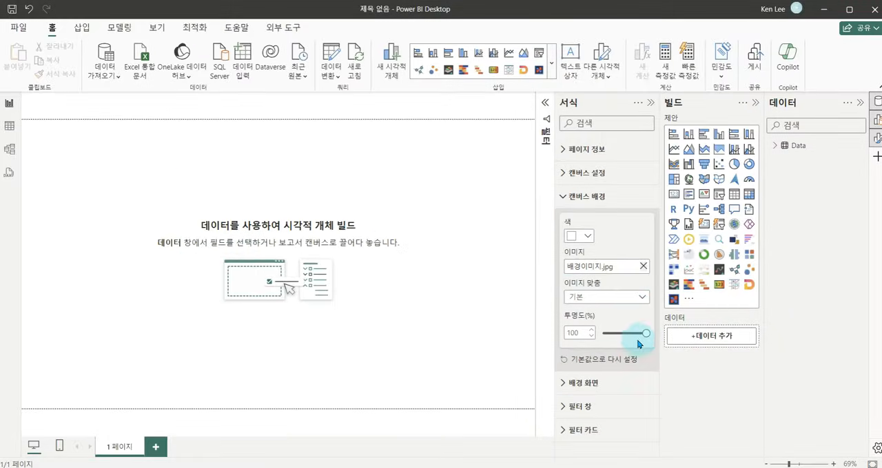
Set the canvas background's transparency to 0% and its image fit to 맞춤.
{"action": "left_click_drag", "start_coordinate": [645, 333], "coordinate": [588, 340]}
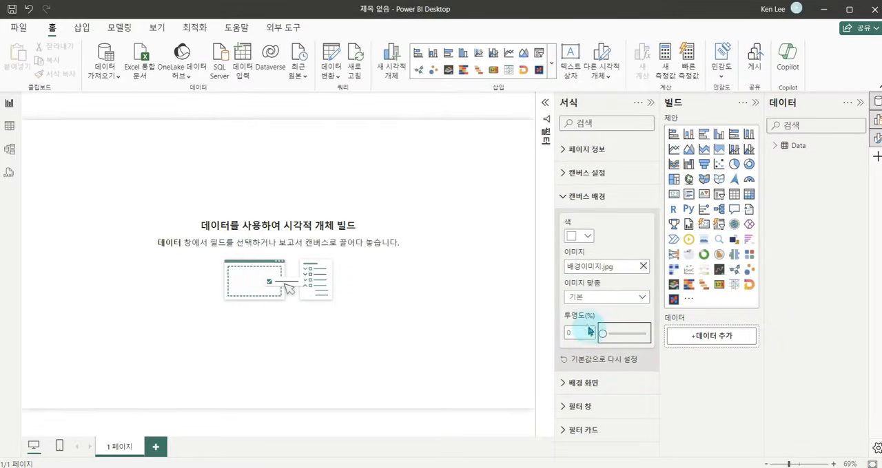
{"action": "left_click", "coordinate": [637, 303]}
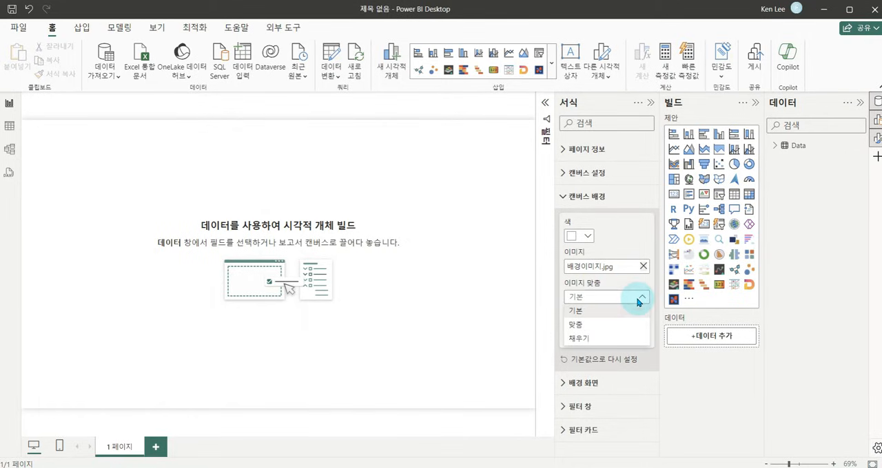
{"action": "left_click", "coordinate": [603, 327]}
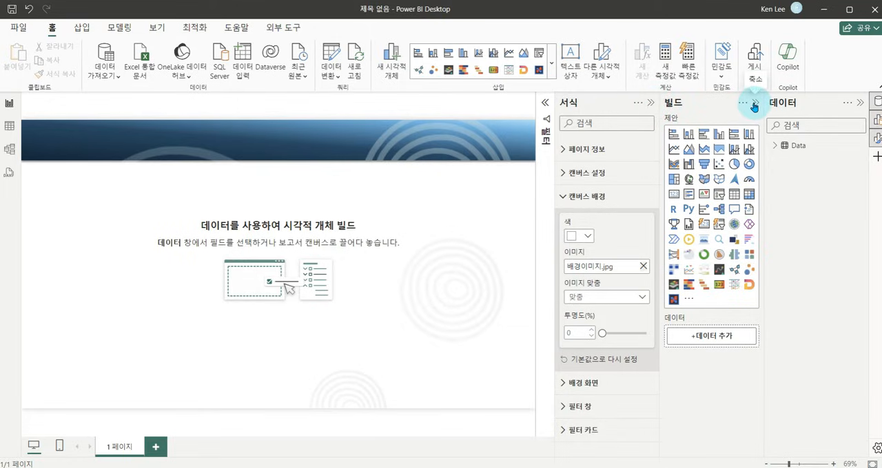
Add a text box to the page with the lines "기온 데이터 분석" and "지난 100년간 서울 기온 분석", collapsing the build and filter panes.
{"action": "left_click", "coordinate": [755, 106]}
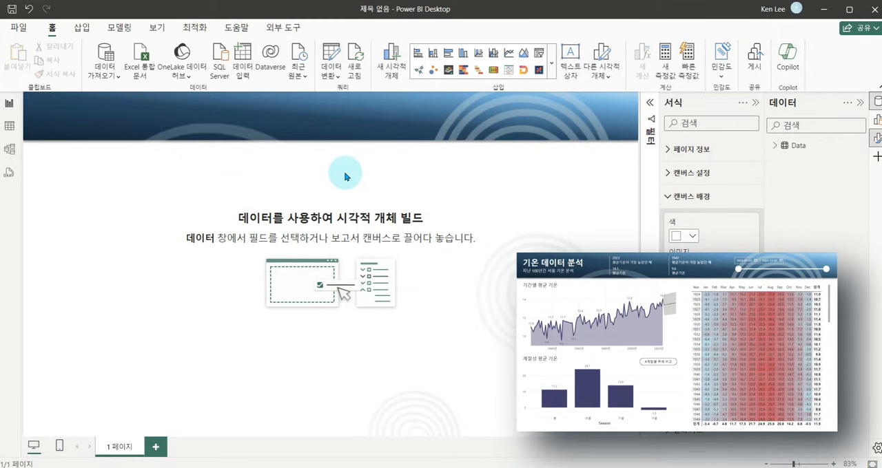
{"action": "left_click", "coordinate": [569, 55]}
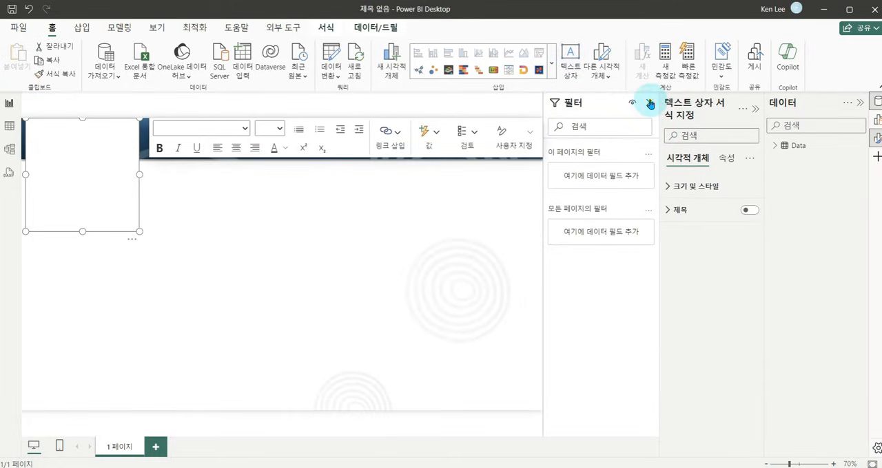
{"action": "left_click", "coordinate": [650, 104]}
{"action": "left_click", "coordinate": [124, 119]}
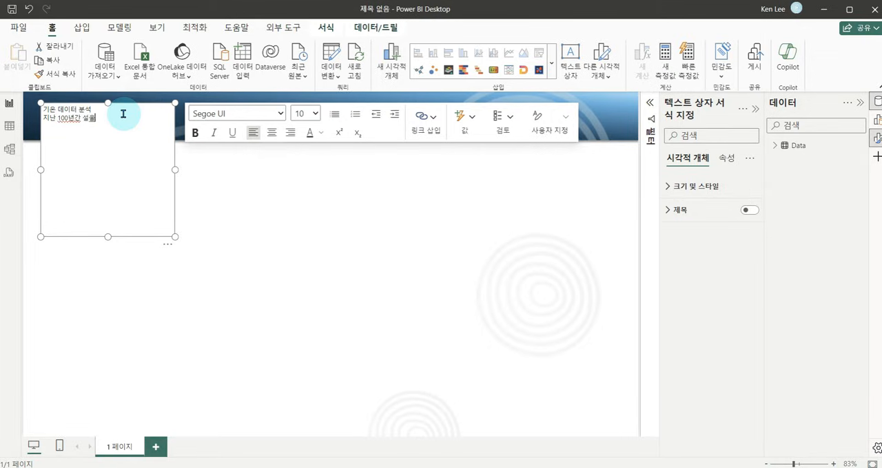
{"action": "left_click", "coordinate": [94, 119]}
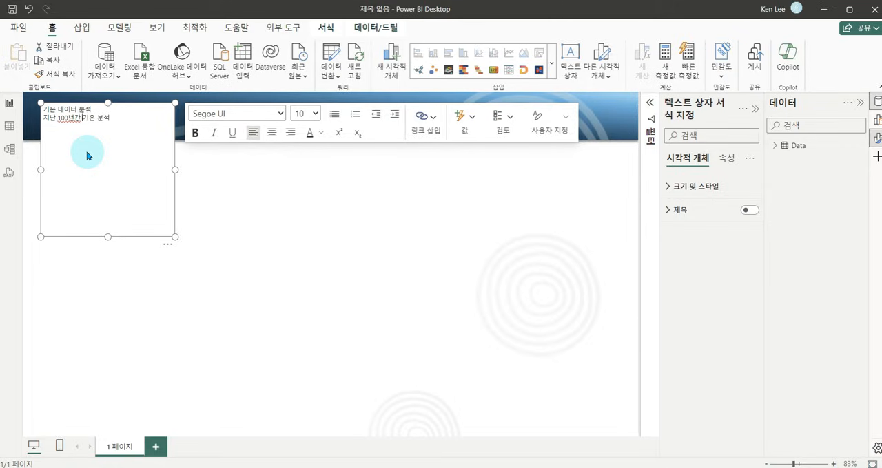
Set the font size of the title line "기온 데이터 분석" to 28.
{"action": "left_click_drag", "start_coordinate": [131, 111], "coordinate": [46, 110]}
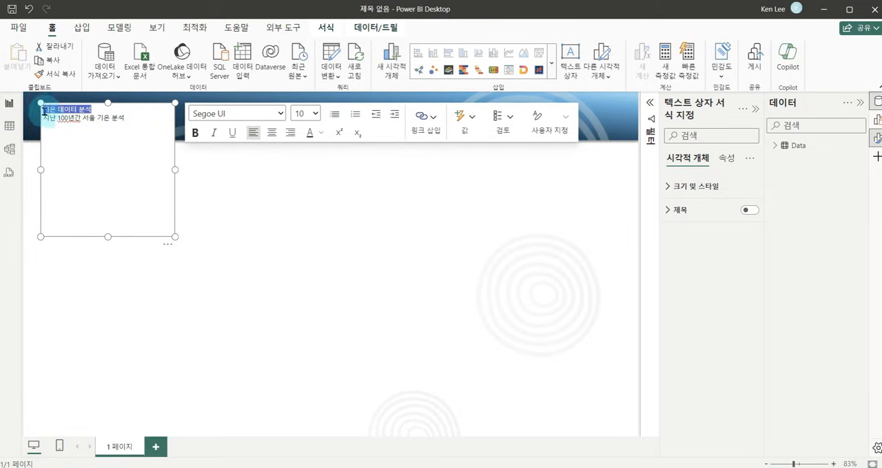
{"action": "left_click", "coordinate": [305, 114]}
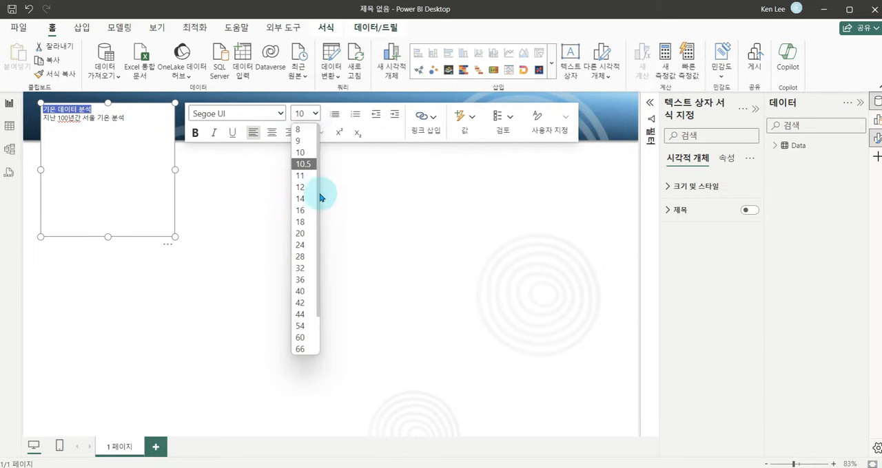
{"action": "left_click", "coordinate": [304, 258]}
Set the font size of the subtitle line "지난 100년간 서울 기온 분석" to 14.
{"action": "left_click", "coordinate": [130, 154]}
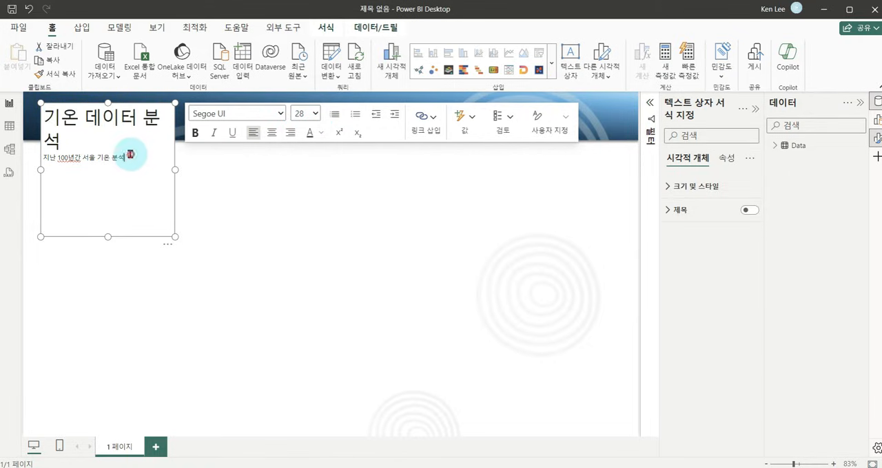
{"action": "left_click_drag", "start_coordinate": [124, 156], "coordinate": [48, 158]}
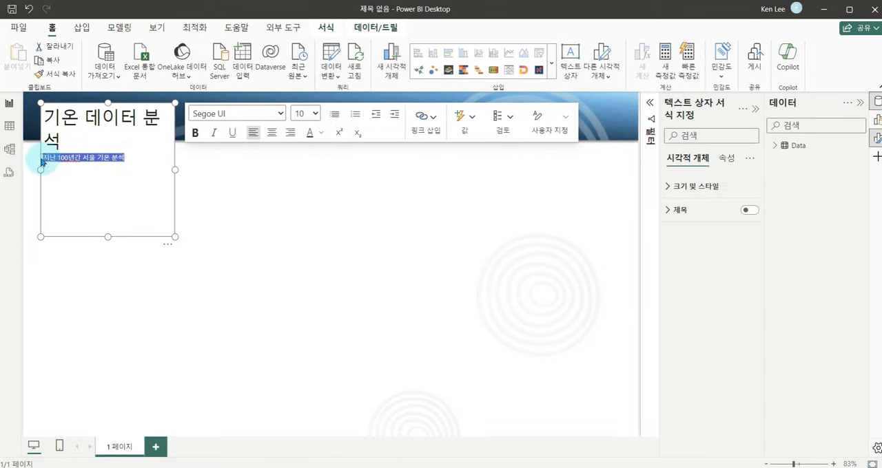
{"action": "left_click", "coordinate": [314, 113]}
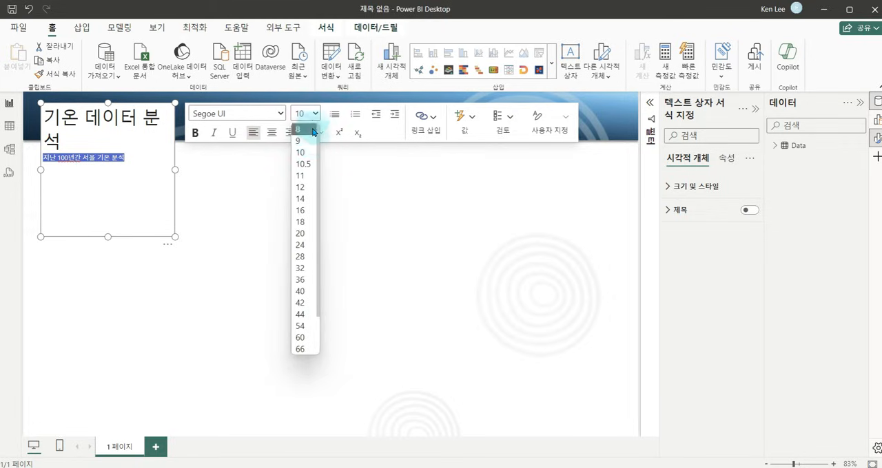
{"action": "left_click", "coordinate": [303, 199]}
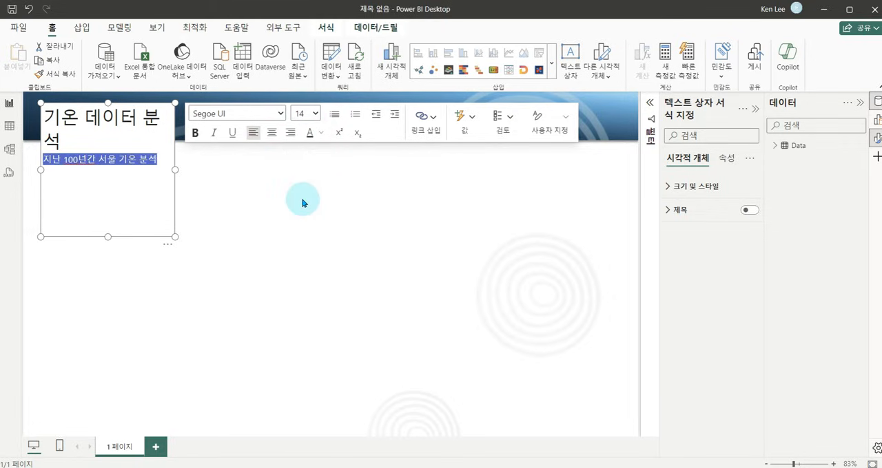
Resize the text box to be wider and shorter so the title fits on one line.
{"action": "left_click", "coordinate": [215, 181]}
{"action": "left_click", "coordinate": [126, 136]}
{"action": "left_click_drag", "start_coordinate": [174, 237], "coordinate": [193, 220]}
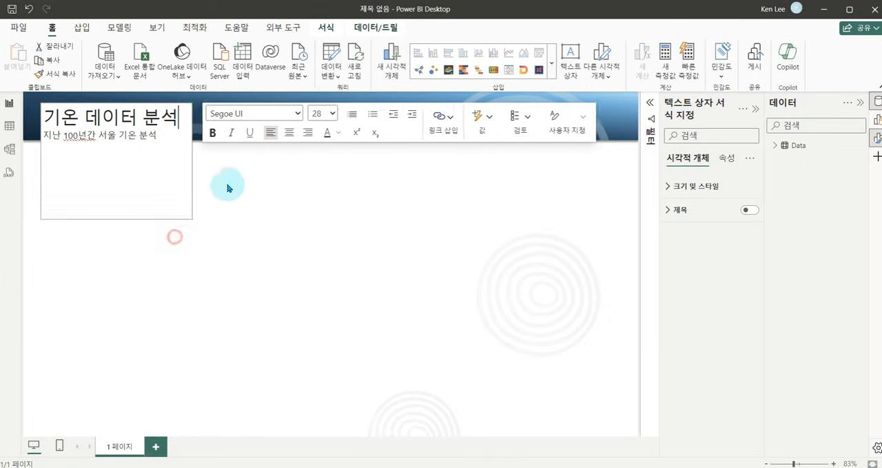
Fit the text box inside the header band and make the title line "기온 데이터 분석" bold.
{"action": "left_click_drag", "start_coordinate": [228, 189], "coordinate": [199, 149]}
{"action": "left_click_drag", "start_coordinate": [177, 112], "coordinate": [38, 113]}
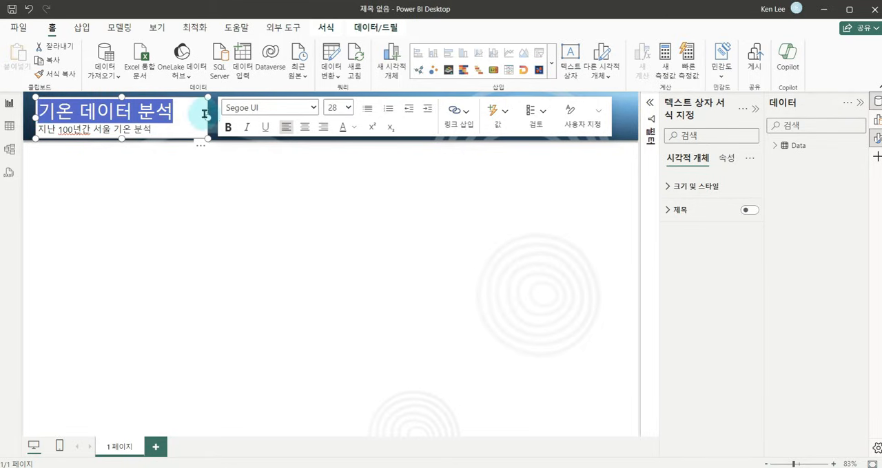
{"action": "left_click", "coordinate": [228, 127]}
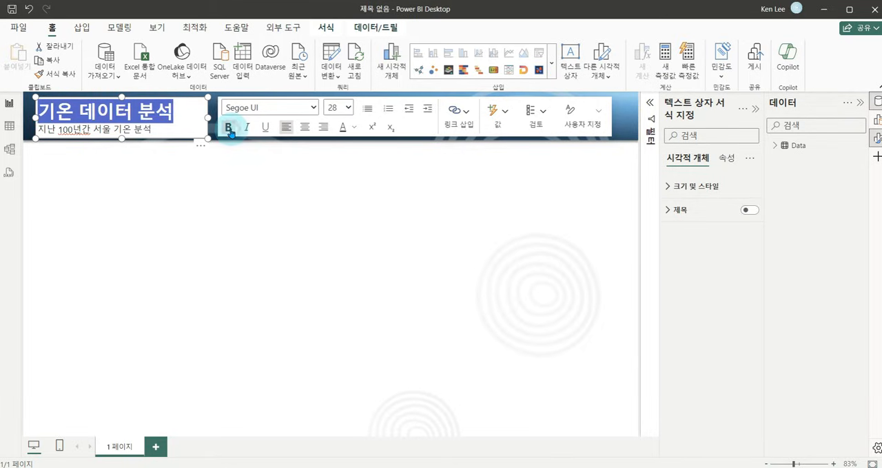
{"action": "left_click", "coordinate": [190, 121]}
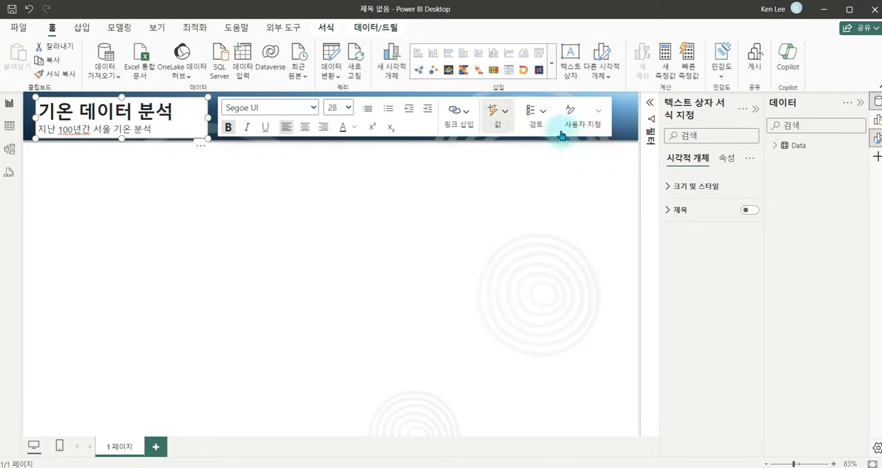
Turn off the text box's background (배경) in its size and style settings.
{"action": "left_click", "coordinate": [667, 186]}
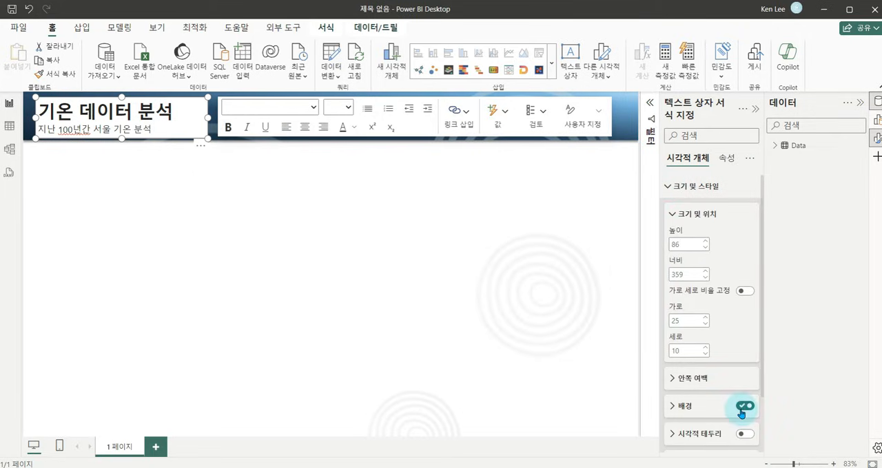
{"action": "left_click", "coordinate": [666, 186]}
{"action": "left_click", "coordinate": [668, 187]}
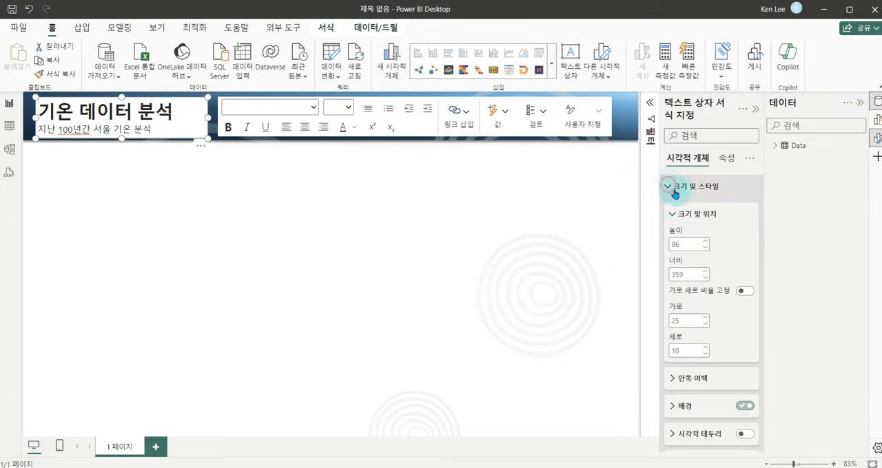
{"action": "left_click", "coordinate": [689, 214]}
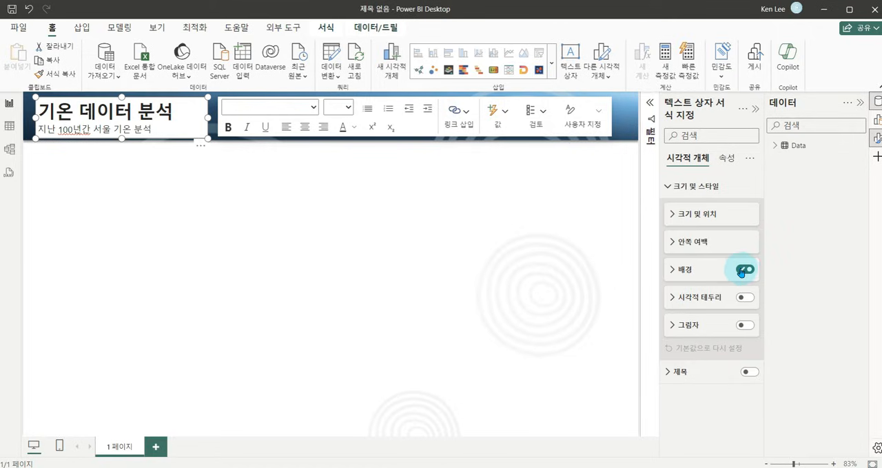
{"action": "left_click", "coordinate": [739, 272]}
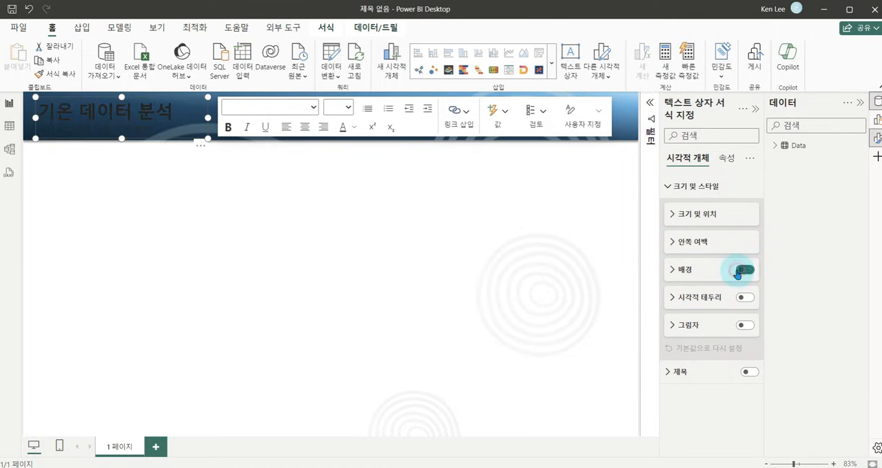
Set the font colour of both lines in the title text box to white.
{"action": "left_click", "coordinate": [165, 127]}
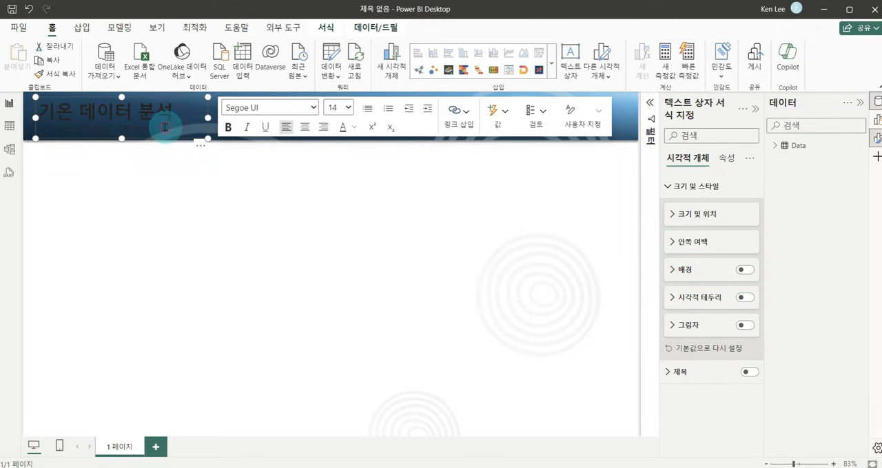
{"action": "key", "text": "ctrl+a"}
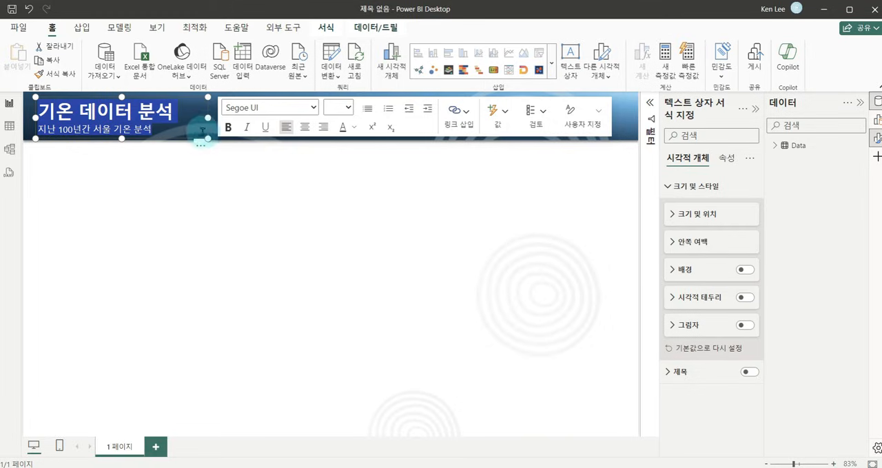
{"action": "left_click", "coordinate": [355, 130]}
{"action": "left_click", "coordinate": [366, 168]}
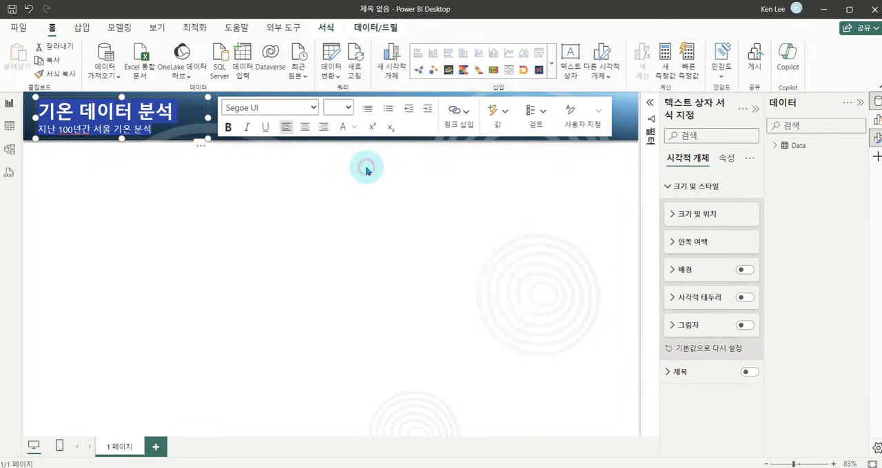
{"action": "left_click", "coordinate": [237, 187]}
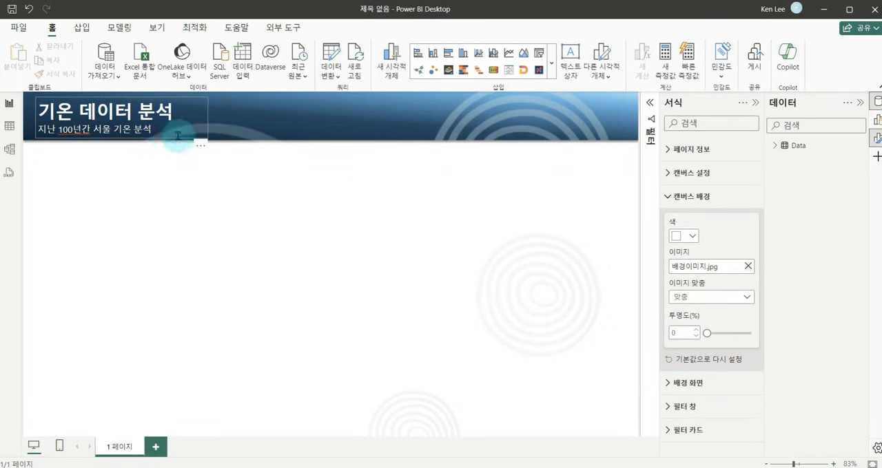
{"action": "left_click_drag", "start_coordinate": [38, 149], "coordinate": [271, 294]}
{"action": "mouse_move", "coordinate": [59, 249]}
{"action": "left_mouse_down"}
{"action": "mouse_move", "coordinate": [142, 239]}
{"action": "mouse_move", "coordinate": [260, 165]}
{"action": "left_mouse_up"}
{"action": "key", "text": "Escape"}
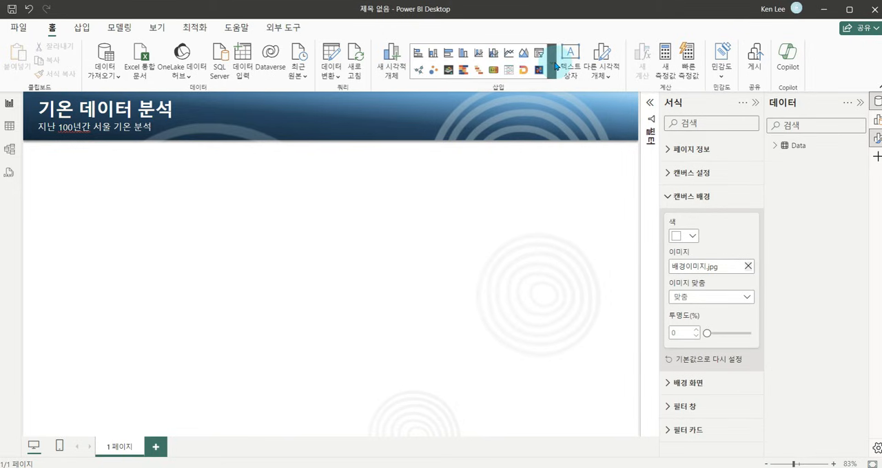
Insert a line chart and enlarge it to fill about half the page width below the title.
{"action": "left_click", "coordinate": [554, 63]}
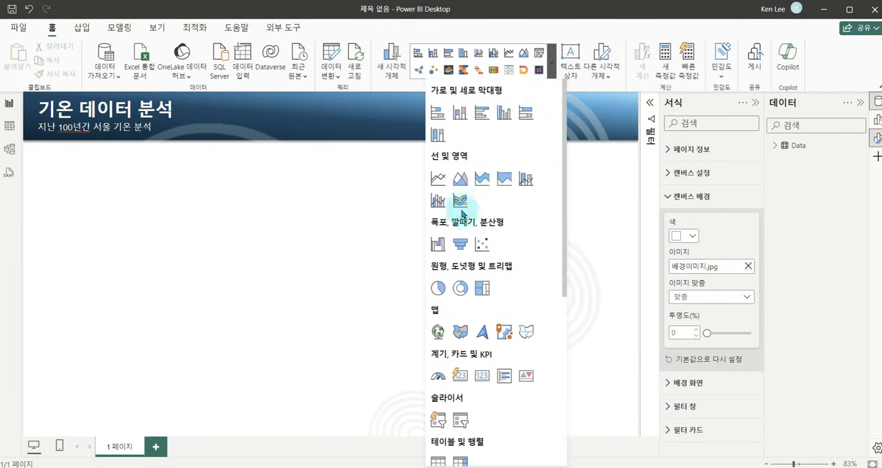
{"action": "left_click", "coordinate": [439, 180]}
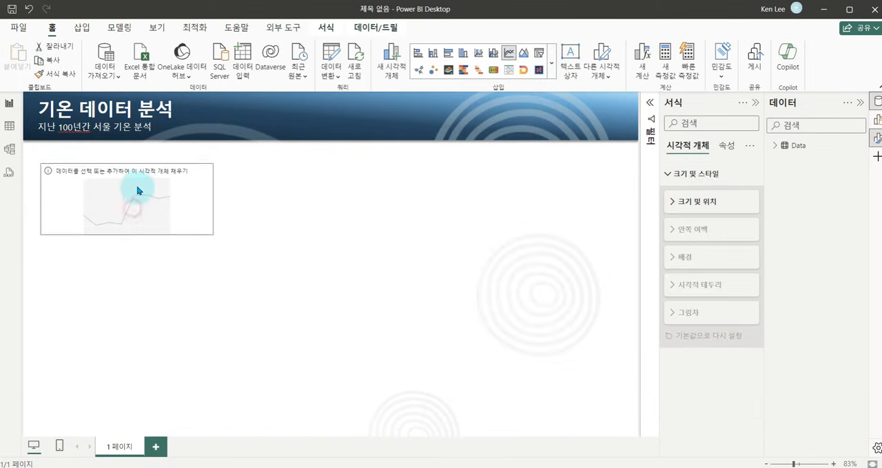
{"action": "left_click_drag", "start_coordinate": [207, 226], "coordinate": [316, 318]}
Add the 년월 date field to the line chart's X axis.
{"action": "left_click", "coordinate": [393, 252]}
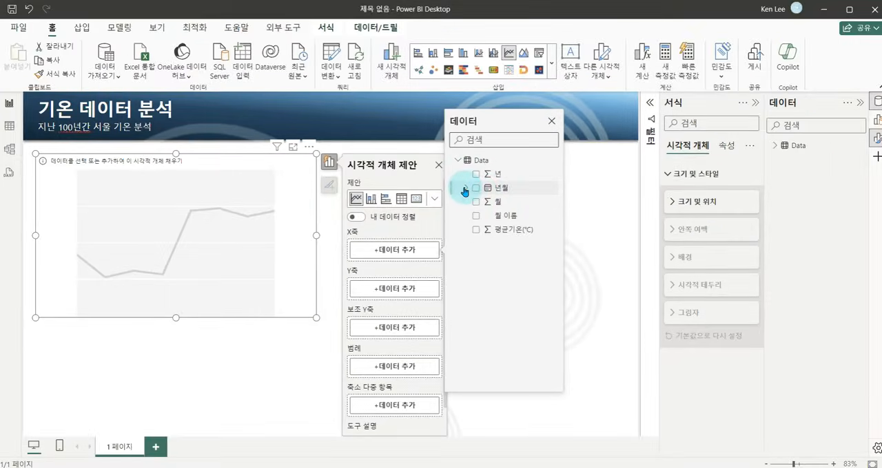
{"action": "left_click", "coordinate": [465, 189]}
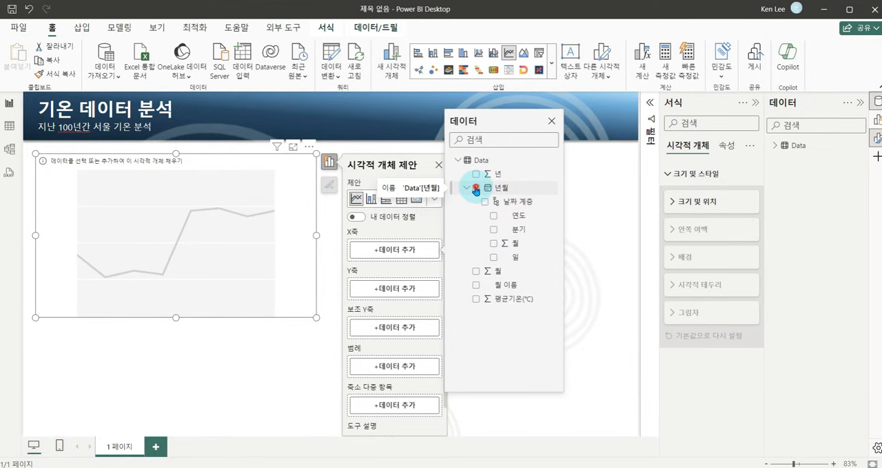
{"action": "left_click", "coordinate": [476, 190]}
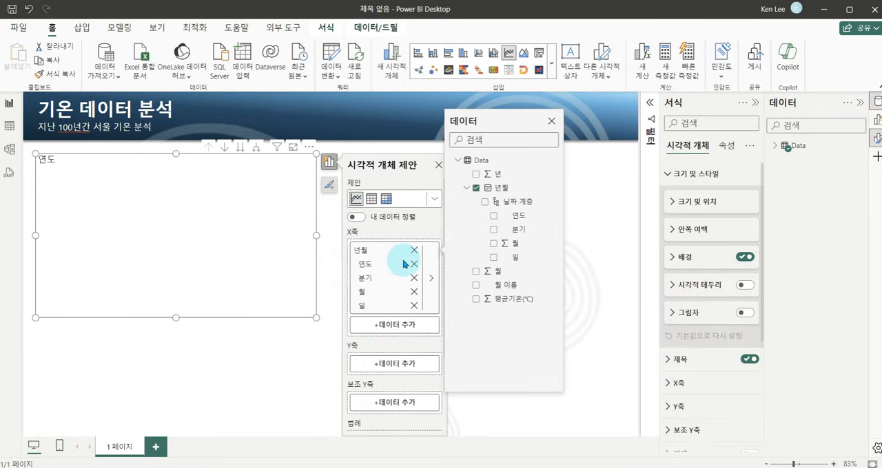
Set the default summarization of the 평균기온(℃) column to 평균 (average).
{"action": "left_click", "coordinate": [384, 365]}
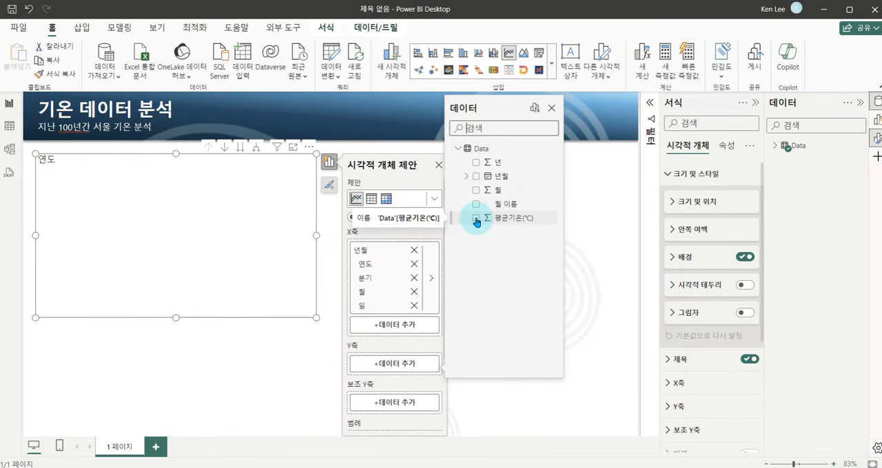
{"action": "left_click", "coordinate": [596, 233]}
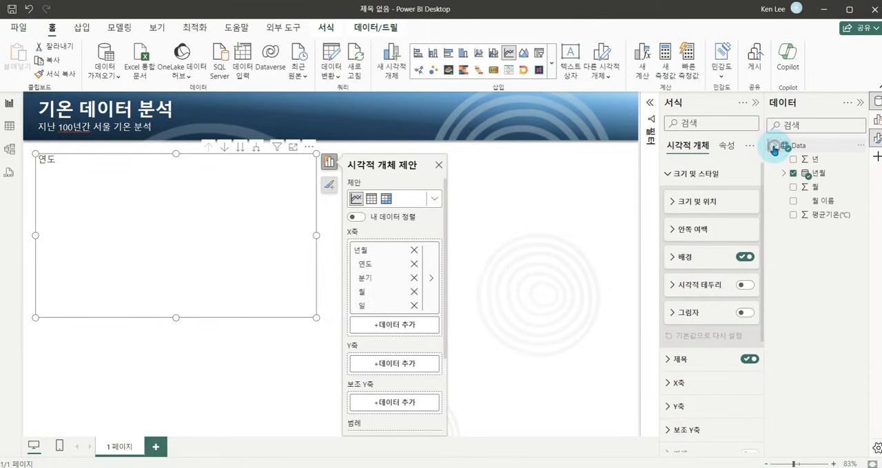
{"action": "left_click", "coordinate": [820, 219]}
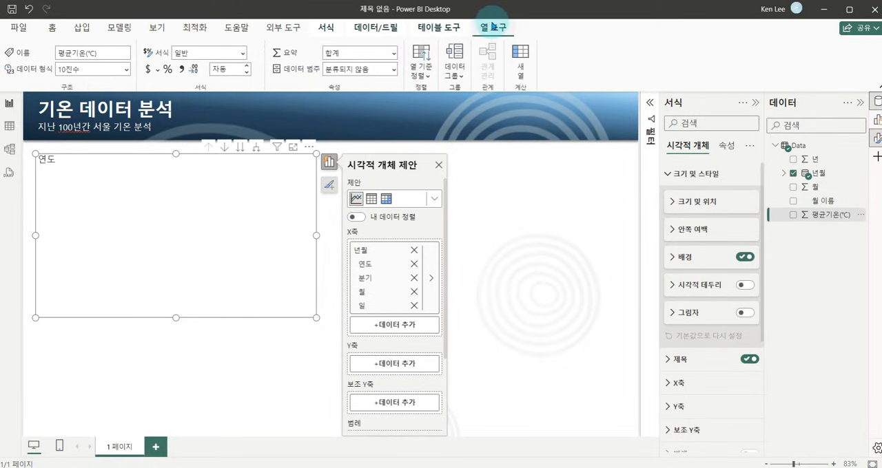
{"action": "left_click", "coordinate": [379, 52]}
{"action": "left_click", "coordinate": [393, 53]}
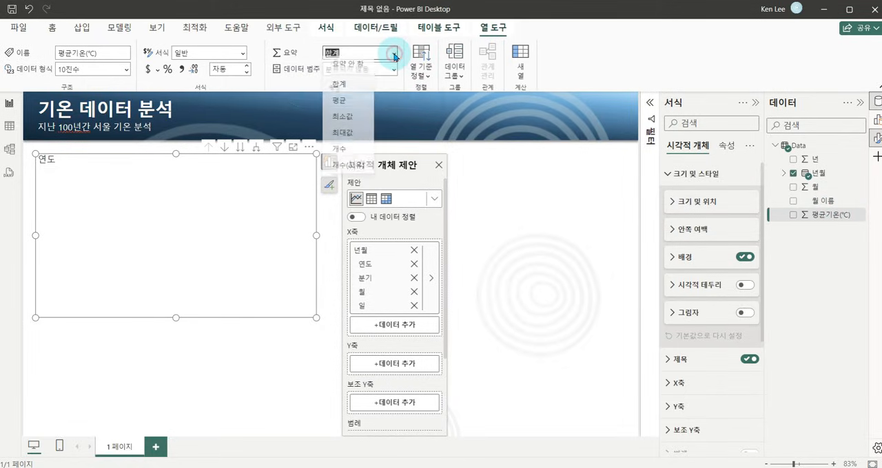
{"action": "left_click", "coordinate": [341, 105]}
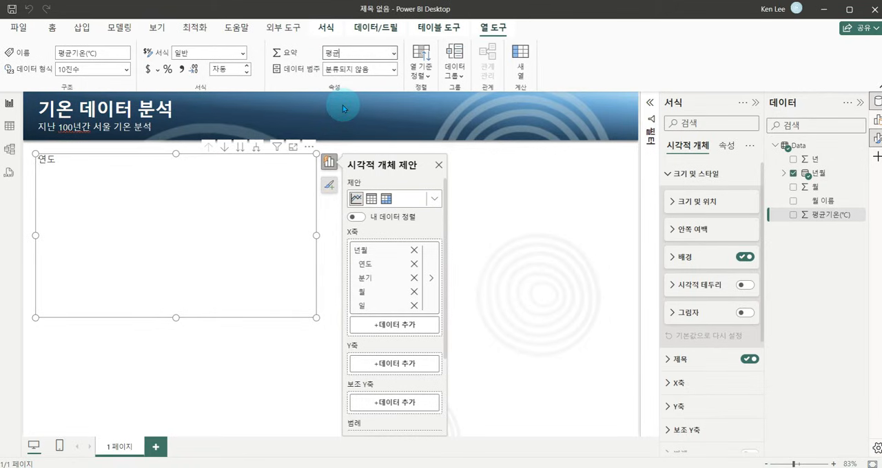
Add the 평균기온(℃) field to the line chart's Y axis and check its summarization option.
{"action": "scroll", "coordinate": [406, 292], "scroll_direction": "down", "scroll_amount": 1}
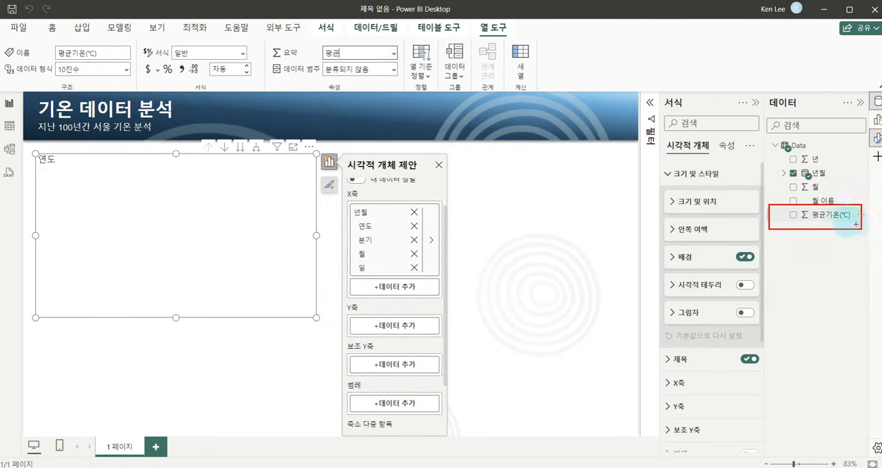
{"action": "left_click_drag", "start_coordinate": [809, 215], "coordinate": [401, 332]}
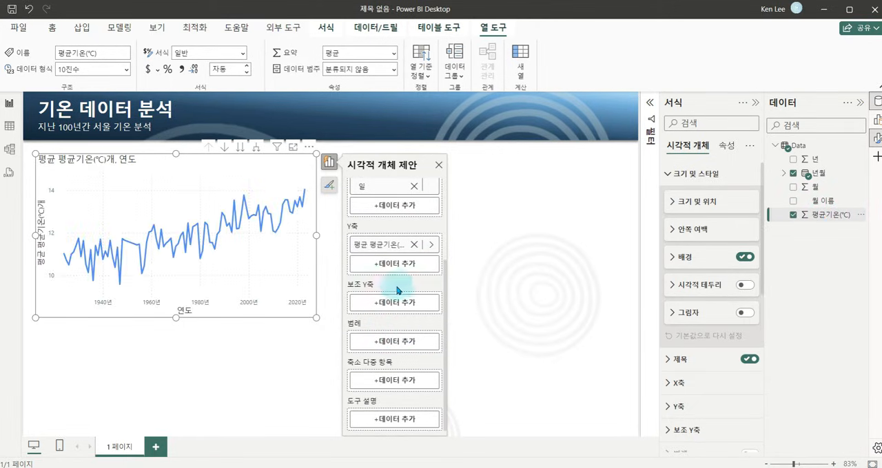
{"action": "scroll", "coordinate": [397, 284], "scroll_direction": "up", "scroll_amount": 3}
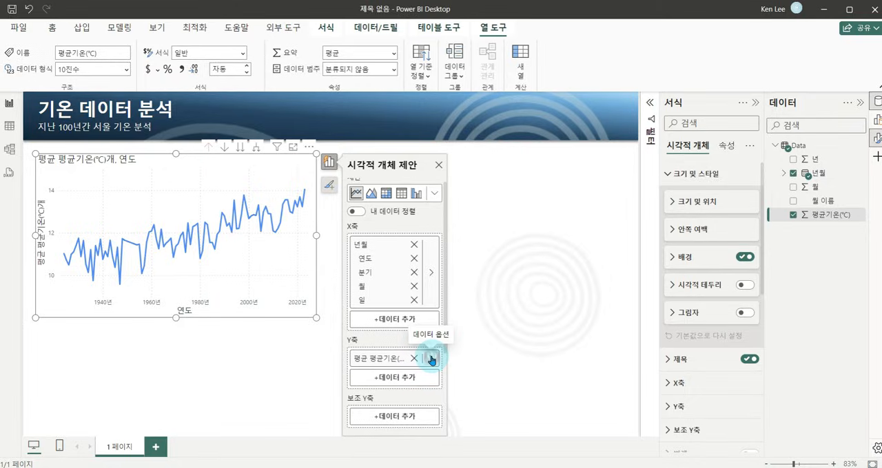
{"action": "left_click", "coordinate": [432, 359]}
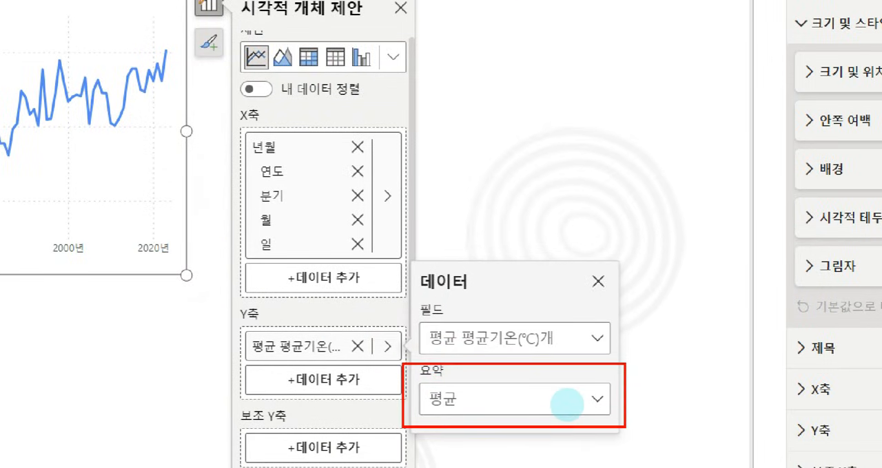
{"action": "mouse_move", "coordinate": [492, 350]}
{"action": "left_mouse_down"}
{"action": "mouse_move", "coordinate": [466, 348]}
{"action": "mouse_move", "coordinate": [500, 337]}
{"action": "mouse_move", "coordinate": [484, 349]}
{"action": "mouse_move", "coordinate": [499, 390]}
{"action": "mouse_move", "coordinate": [437, 390]}
{"action": "mouse_move", "coordinate": [484, 400]}
{"action": "left_mouse_up"}
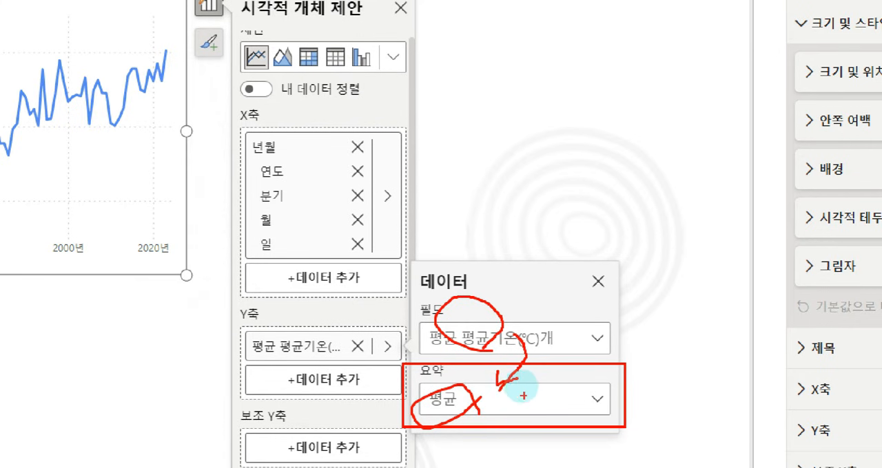
{"action": "key", "text": "Escape"}
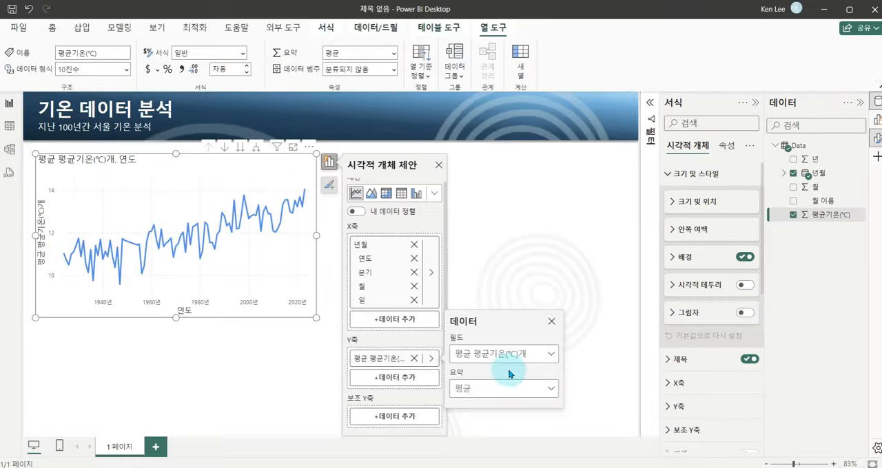
{"action": "left_click", "coordinate": [288, 169]}
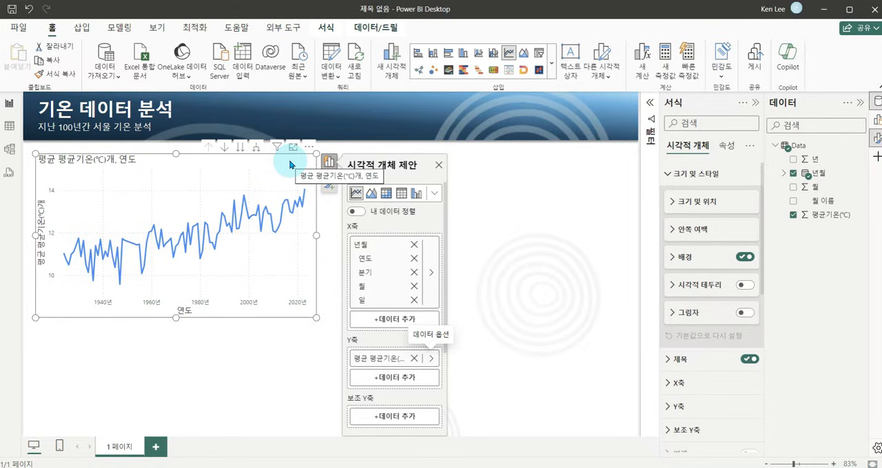
{"action": "key", "text": "ctrl+1"}
{"action": "left_click", "coordinate": [101, 210]}
{"action": "mouse_move", "coordinate": [31, 165]}
{"action": "left_mouse_down"}
{"action": "mouse_move", "coordinate": [475, 294]}
{"action": "mouse_move", "coordinate": [481, 359]}
{"action": "left_mouse_up"}
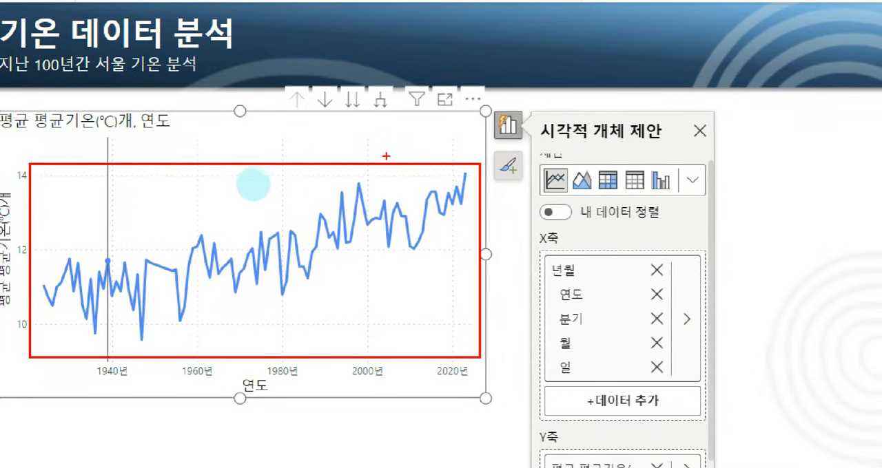
{"action": "left_click_drag", "start_coordinate": [362, 177], "coordinate": [372, 174]}
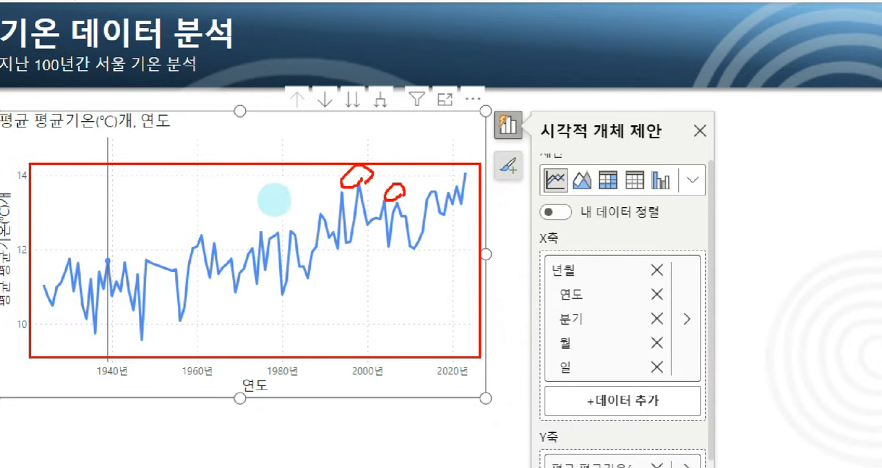
{"action": "key", "text": "Escape"}
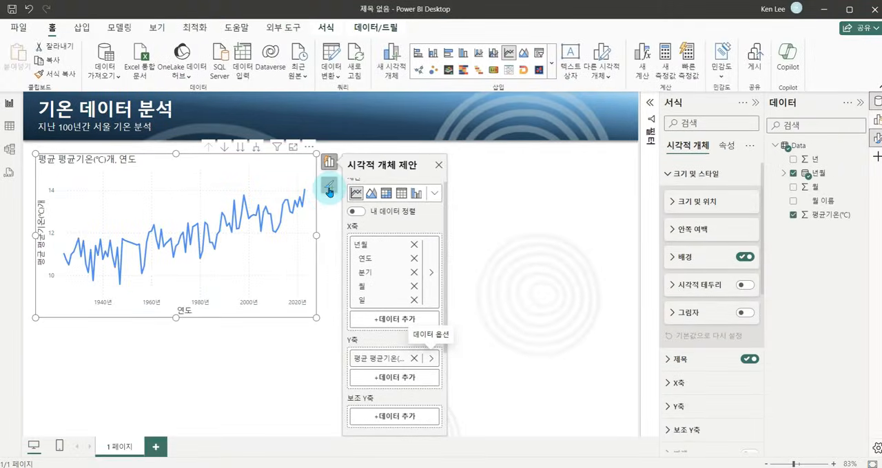
Turn on data labels (데이터 레이블) and the forecast (예측) for the line chart.
{"action": "left_click", "coordinate": [330, 188]}
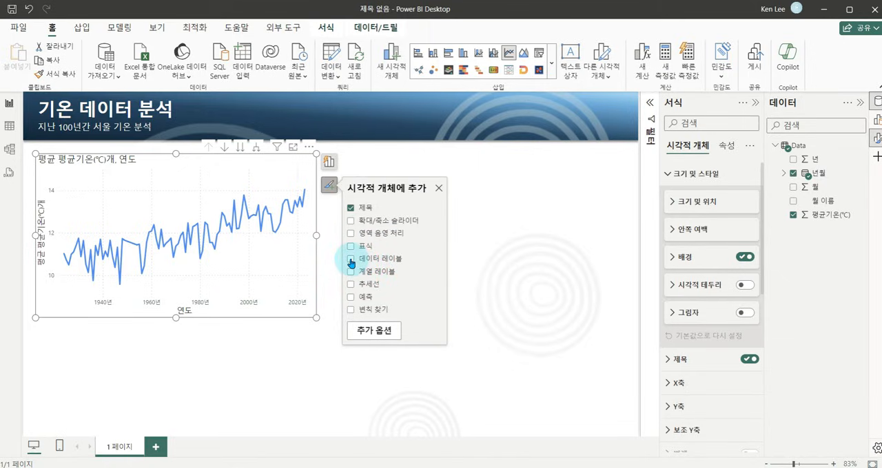
{"action": "key", "text": "ctrl+1"}
{"action": "left_click", "coordinate": [352, 300]}
{"action": "left_click_drag", "start_coordinate": [327, 288], "coordinate": [425, 308]}
{"action": "key", "text": "Escape"}
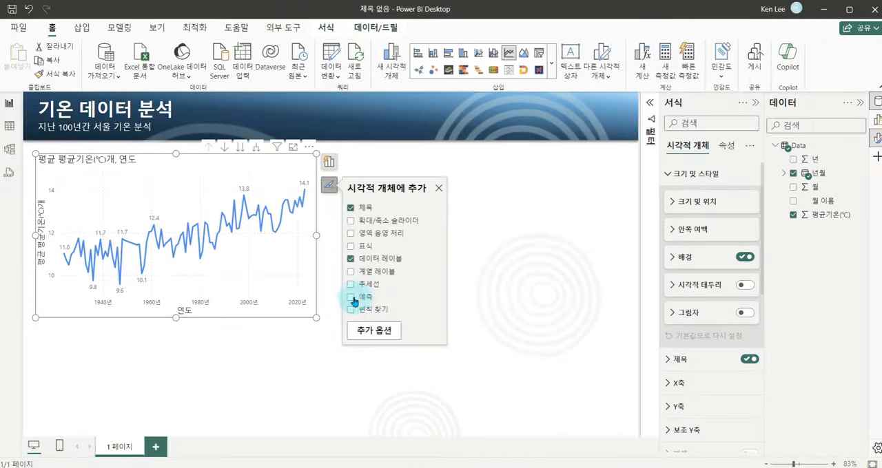
{"action": "left_click", "coordinate": [352, 300]}
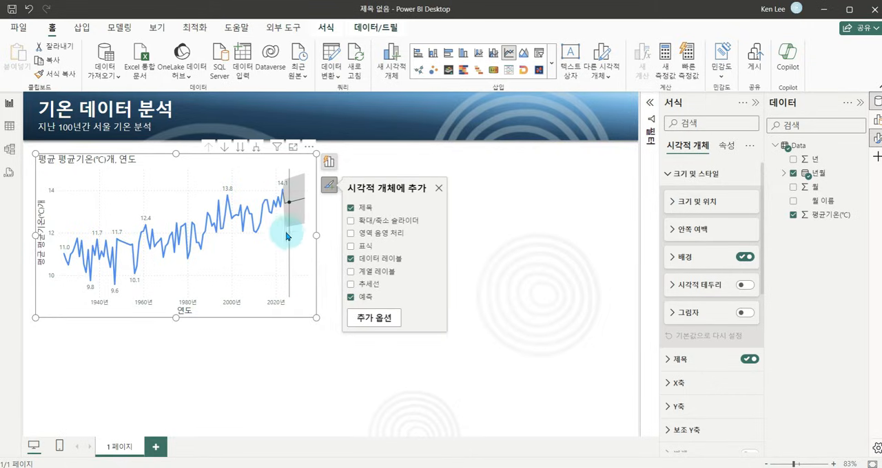
Turn on area shading (영역 음영 처리) for the line chart and show its axis field assignments.
{"action": "left_click", "coordinate": [352, 236]}
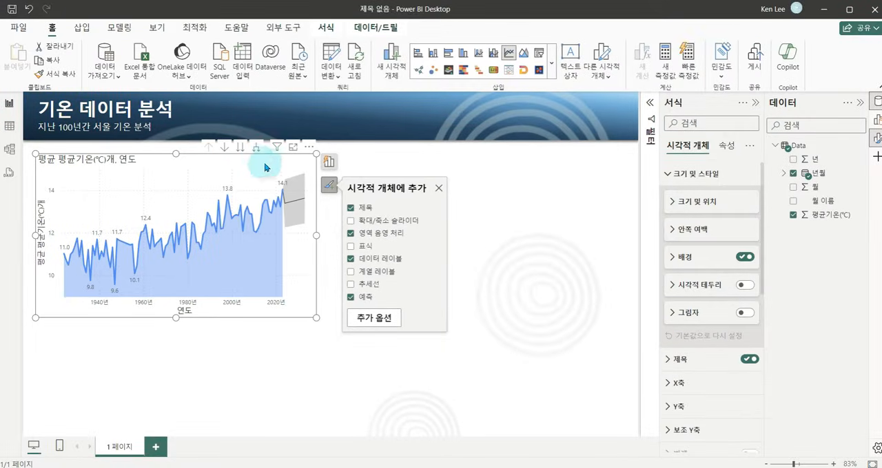
{"action": "left_click", "coordinate": [329, 161]}
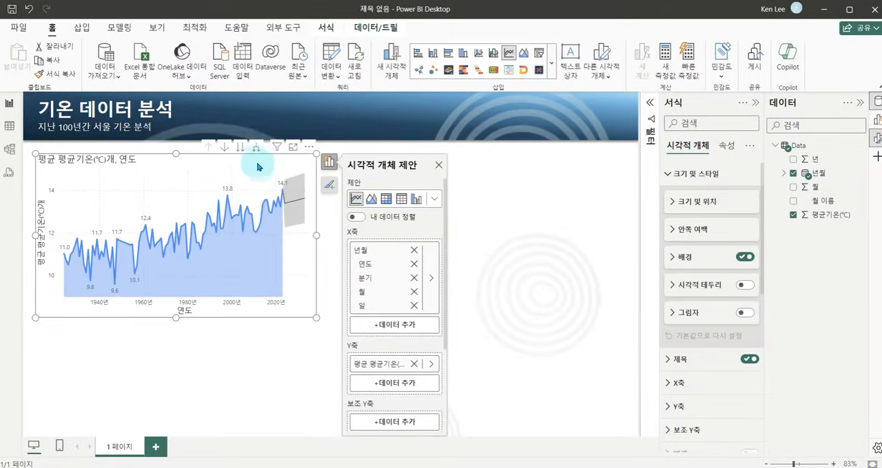
Expand the line chart's date hierarchy to the quarter and month levels, and return it to the year level.
{"action": "left_click", "coordinate": [257, 149]}
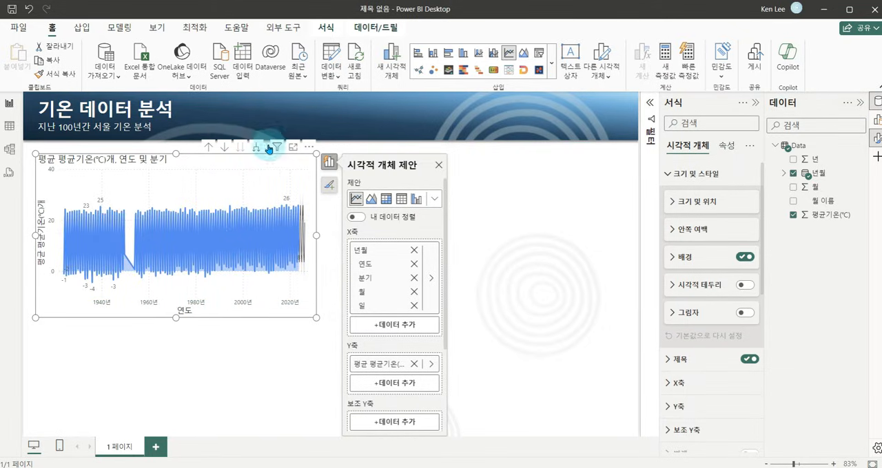
{"action": "left_click", "coordinate": [257, 149]}
{"action": "left_click", "coordinate": [257, 149]}
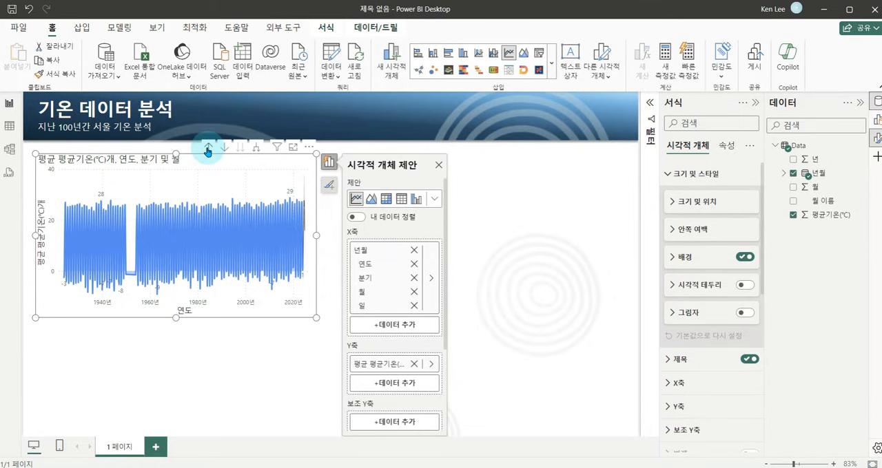
{"action": "left_click", "coordinate": [207, 148]}
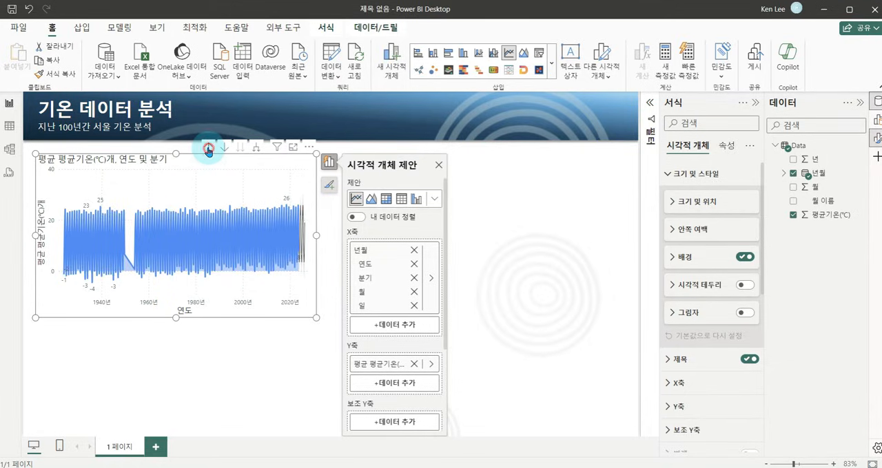
{"action": "left_click", "coordinate": [208, 148]}
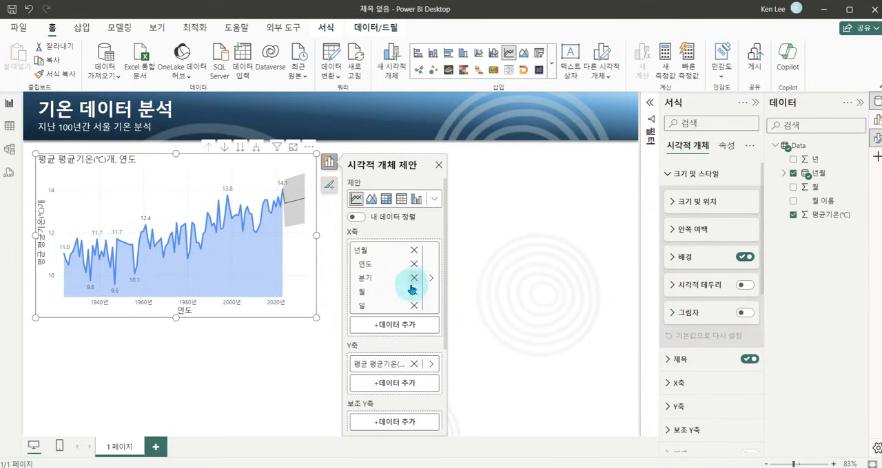
Remove the 일, 월 and 분기 levels from the line chart's X axis, keeping only 연도.
{"action": "left_click", "coordinate": [416, 307]}
{"action": "left_click", "coordinate": [414, 291]}
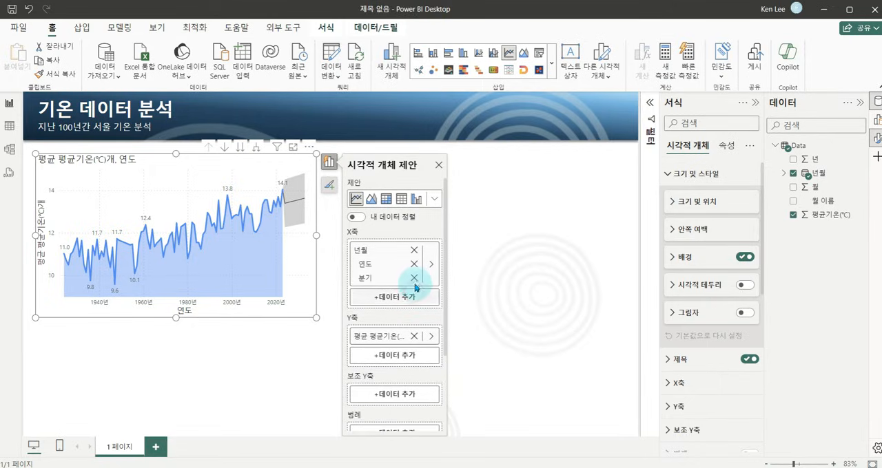
{"action": "left_click", "coordinate": [414, 278]}
{"action": "left_click_drag", "start_coordinate": [228, 162], "coordinate": [232, 162]}
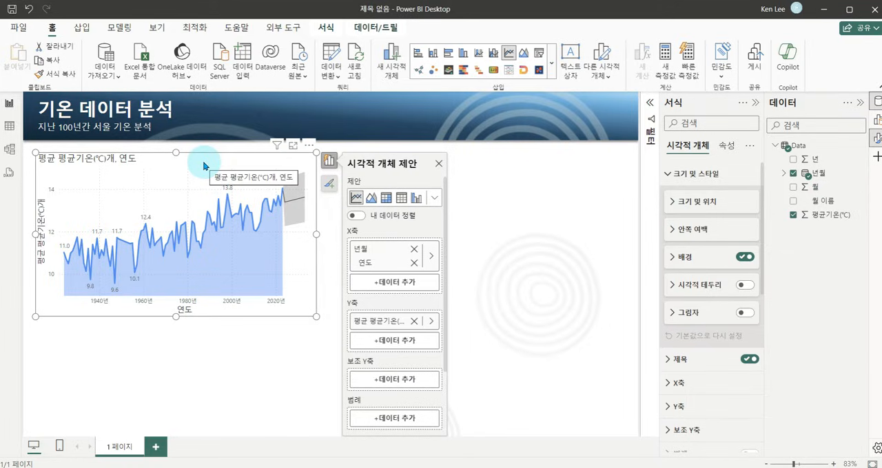
{"action": "left_click_drag", "start_coordinate": [27, 192], "coordinate": [49, 278]}
{"action": "left_click_drag", "start_coordinate": [160, 303], "coordinate": [205, 325]}
{"action": "key", "text": "Escape"}
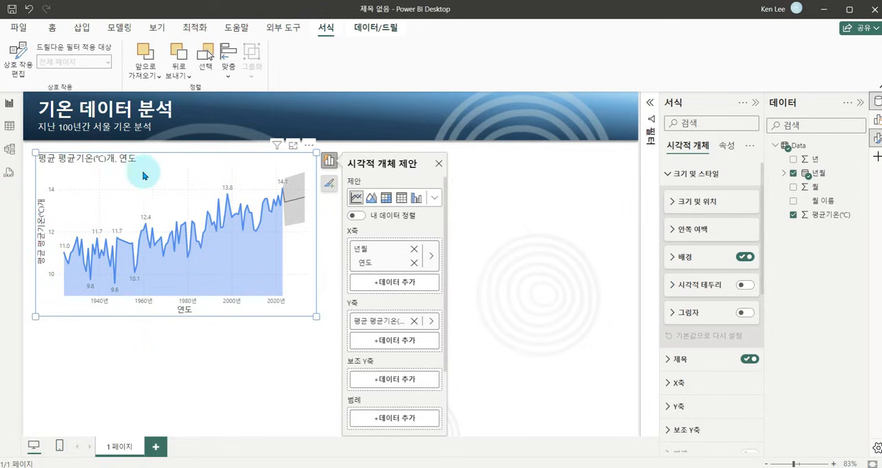
Remove the Y-axis and X-axis titles from the line chart and deselect it.
{"action": "right_click", "coordinate": [41, 222]}
{"action": "left_click", "coordinate": [65, 213]}
{"action": "left_click", "coordinate": [177, 310]}
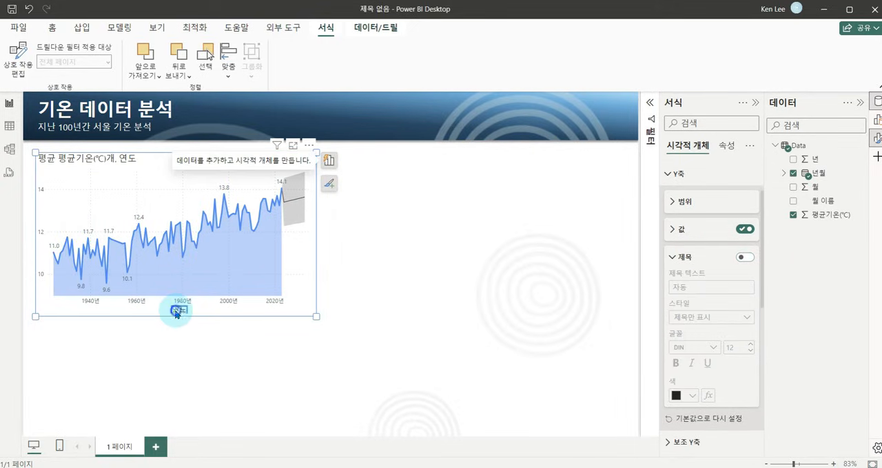
{"action": "right_click", "coordinate": [176, 311]}
{"action": "left_click", "coordinate": [218, 320]}
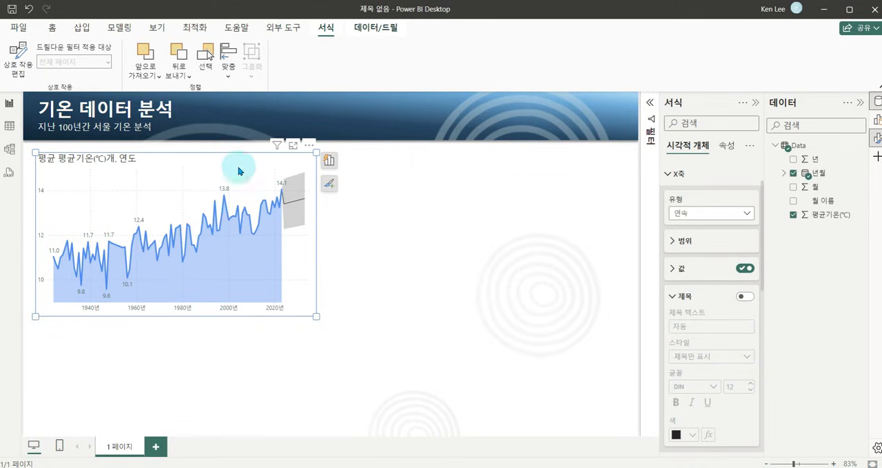
{"action": "left_click", "coordinate": [395, 216]}
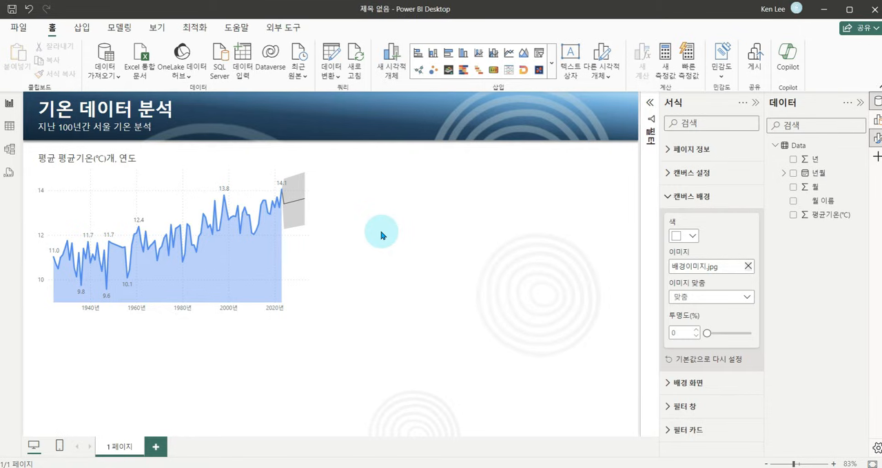
{"action": "mouse_move", "coordinate": [41, 321]}
{"action": "left_mouse_down"}
{"action": "mouse_move", "coordinate": [221, 381]}
{"action": "mouse_move", "coordinate": [285, 430]}
{"action": "mouse_move", "coordinate": [311, 432]}
{"action": "left_mouse_up"}
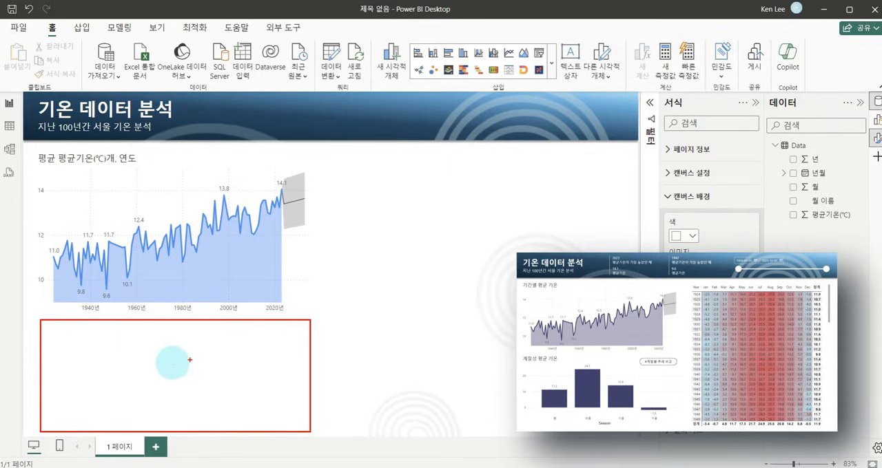
{"action": "mouse_move", "coordinate": [63, 336]}
{"action": "left_mouse_down"}
{"action": "mouse_move", "coordinate": [95, 414]}
{"action": "mouse_move", "coordinate": [107, 422]}
{"action": "left_mouse_up"}
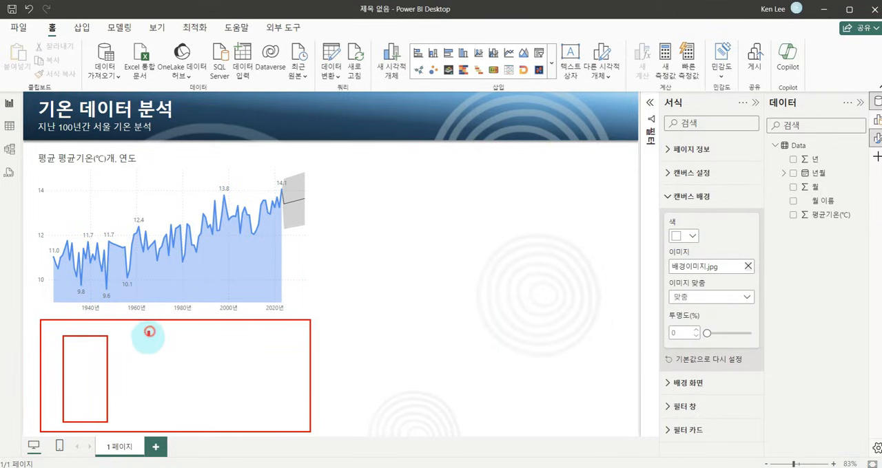
{"action": "left_click_drag", "start_coordinate": [149, 331], "coordinate": [186, 441]}
{"action": "left_click_drag", "start_coordinate": [219, 340], "coordinate": [251, 417]}
{"action": "left_click_drag", "start_coordinate": [265, 347], "coordinate": [305, 417]}
{"action": "key", "text": "Escape"}
{"action": "left_click", "coordinate": [378, 231]}
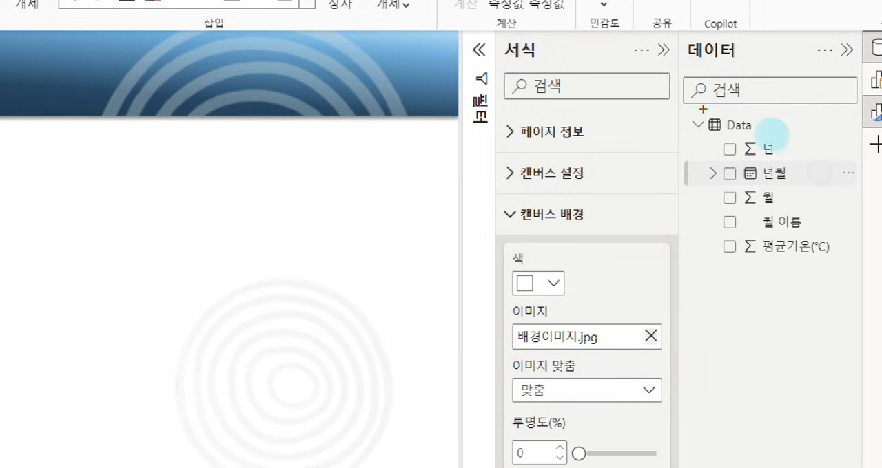
{"action": "mouse_move", "coordinate": [768, 135]}
{"action": "left_mouse_down"}
{"action": "mouse_move", "coordinate": [835, 216]}
{"action": "mouse_move", "coordinate": [868, 230]}
{"action": "left_mouse_up"}
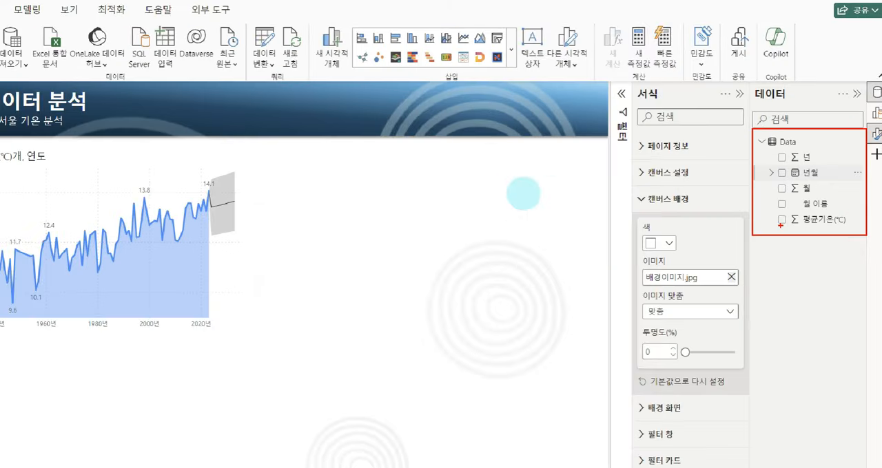
{"action": "key", "text": "Escape"}
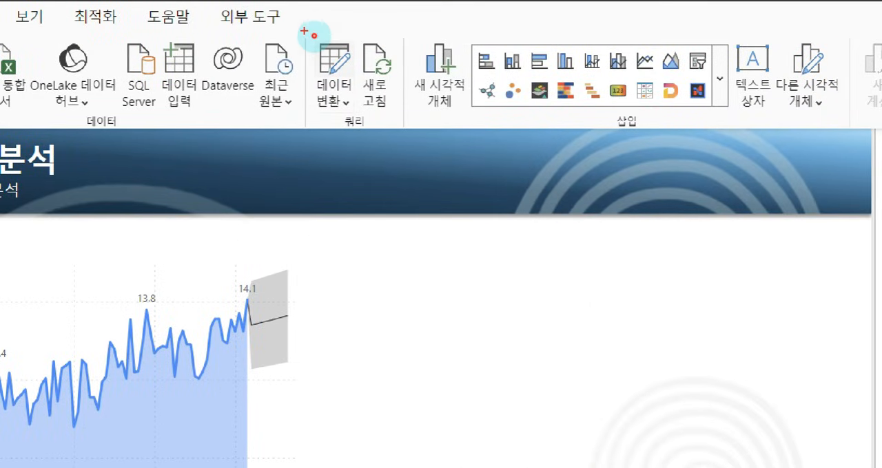
{"action": "left_click_drag", "start_coordinate": [304, 31], "coordinate": [356, 127]}
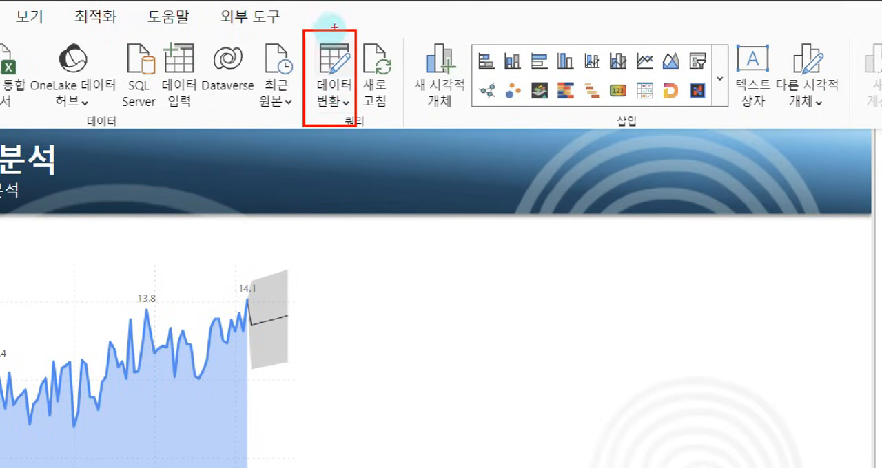
{"action": "key", "text": "Escape"}
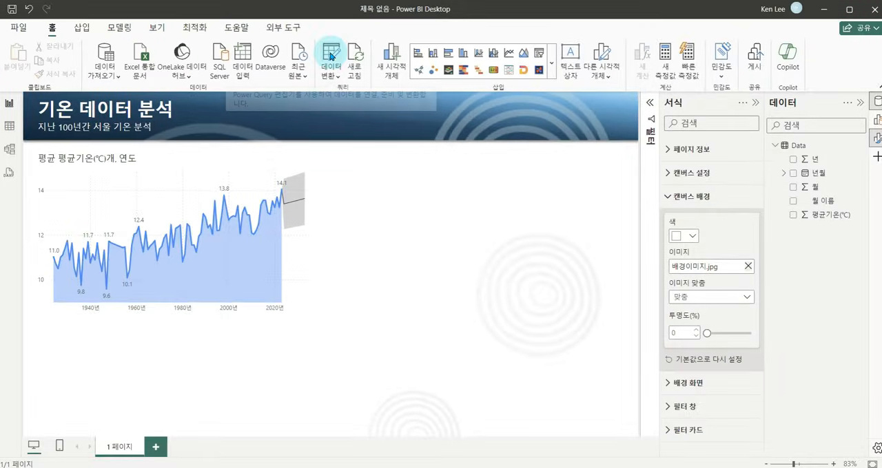
Open the report's Data query in the Power Query Editor.
{"action": "left_click", "coordinate": [335, 65]}
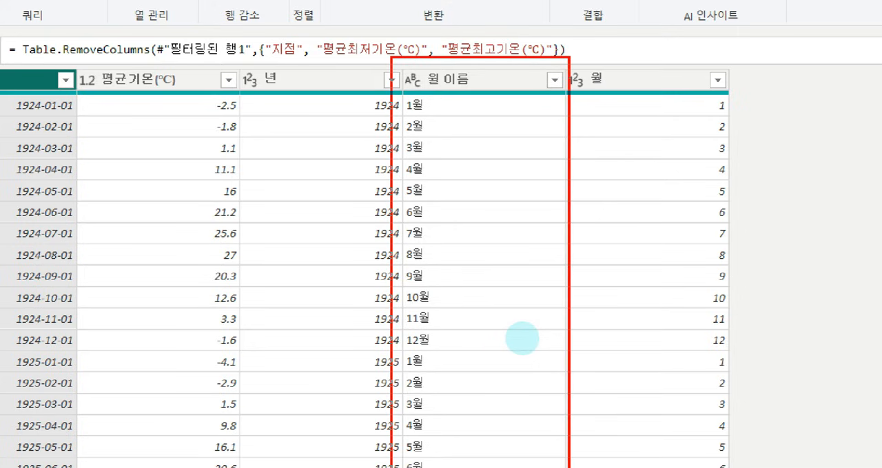
{"action": "mouse_move", "coordinate": [435, 103]}
{"action": "left_mouse_down"}
{"action": "mouse_move", "coordinate": [457, 133]}
{"action": "mouse_move", "coordinate": [467, 303]}
{"action": "mouse_move", "coordinate": [448, 453]}
{"action": "left_mouse_up"}
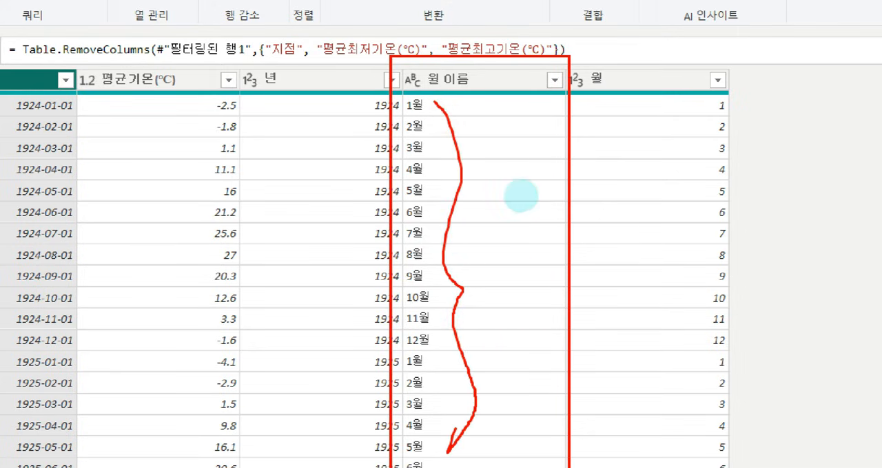
{"action": "mouse_move", "coordinate": [542, 234]}
{"action": "left_mouse_down"}
{"action": "mouse_move", "coordinate": [746, 191]}
{"action": "mouse_move", "coordinate": [754, 199]}
{"action": "left_mouse_up"}
{"action": "left_click_drag", "start_coordinate": [746, 164], "coordinate": [702, 240]}
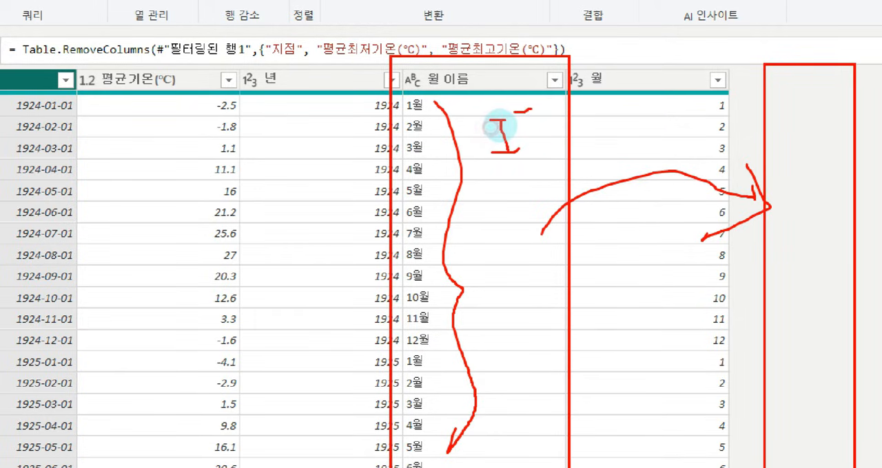
{"action": "mouse_move", "coordinate": [522, 111]}
{"action": "left_mouse_down"}
{"action": "mouse_move", "coordinate": [522, 140]}
{"action": "mouse_move", "coordinate": [807, 142]}
{"action": "left_mouse_up"}
{"action": "left_click_drag", "start_coordinate": [790, 114], "coordinate": [758, 148]}
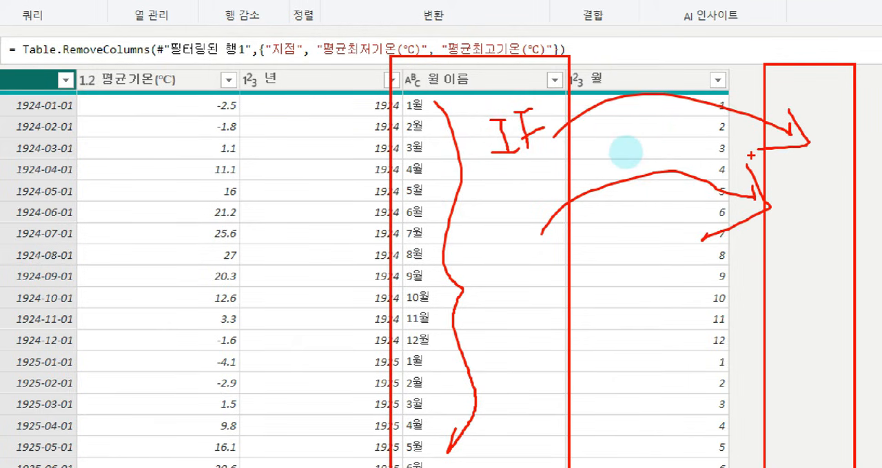
{"action": "key", "text": "Escape"}
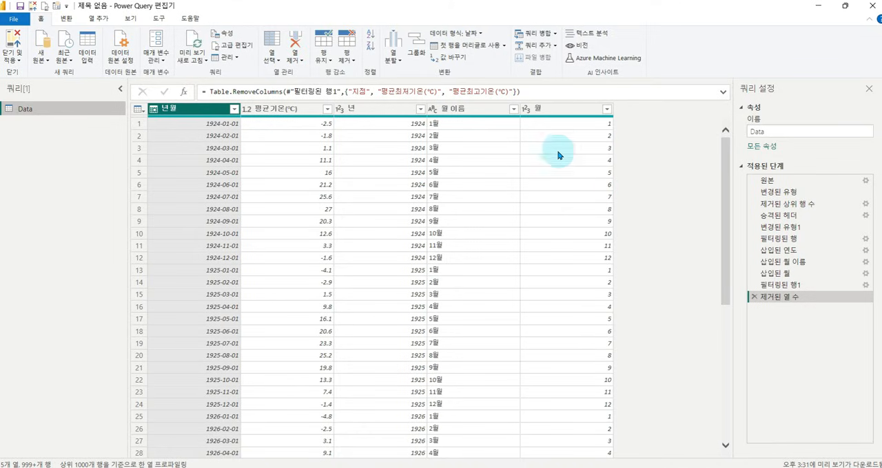
Start a conditional column that outputs 겨울 where 월 이름 equals 1월, and cancel it.
{"action": "left_click", "coordinate": [472, 110]}
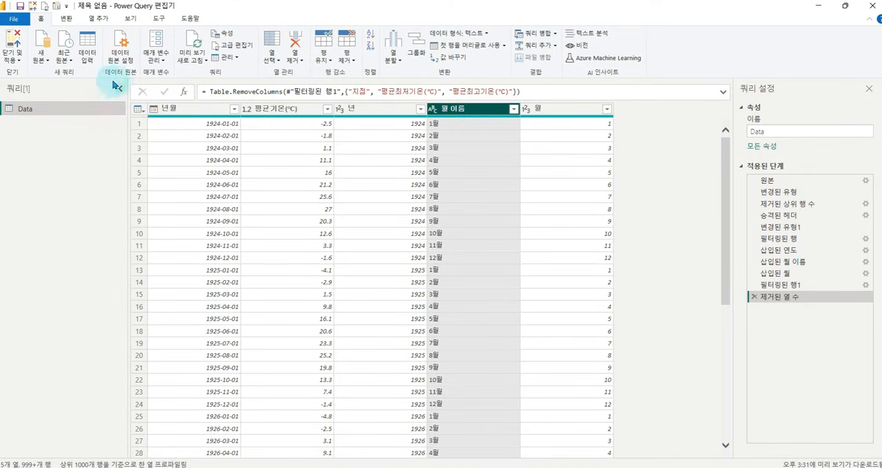
{"action": "left_click", "coordinate": [98, 18]}
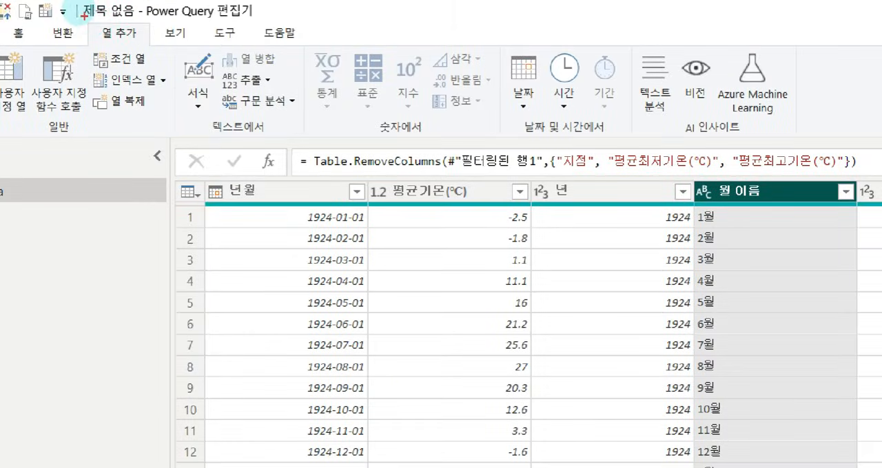
{"action": "left_click_drag", "start_coordinate": [88, 11], "coordinate": [138, 23]}
{"action": "left_click_drag", "start_coordinate": [90, 46], "coordinate": [154, 69]}
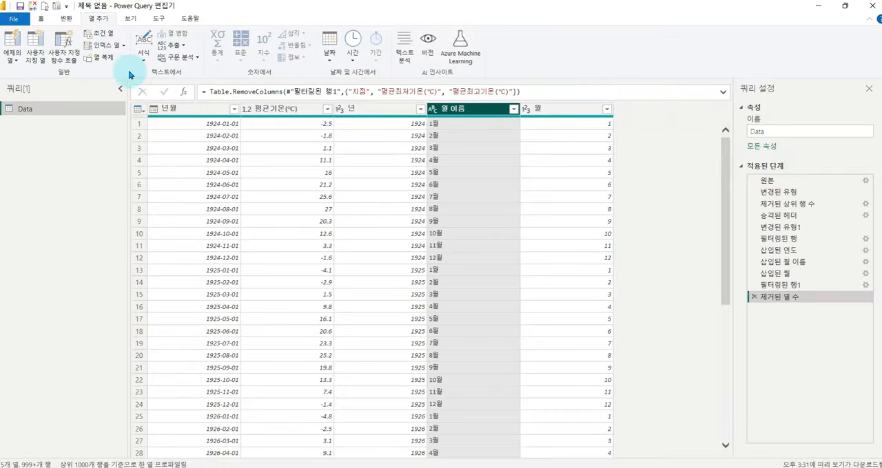
{"action": "left_click", "coordinate": [130, 59]}
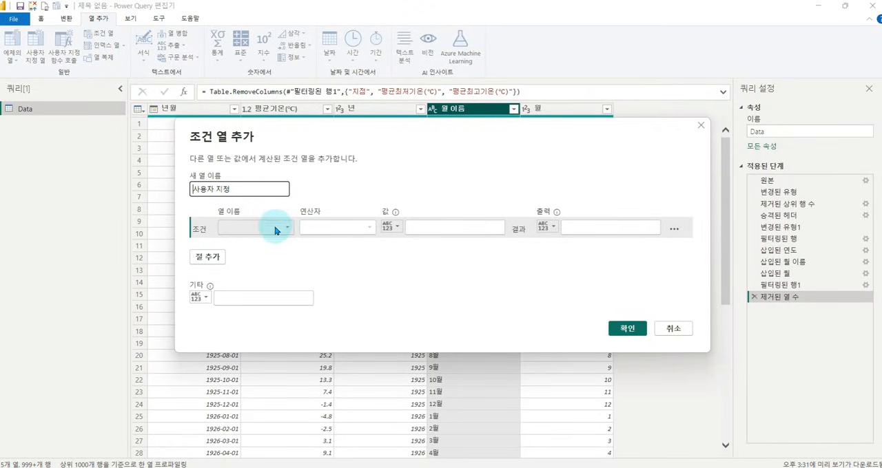
{"action": "left_click", "coordinate": [285, 229]}
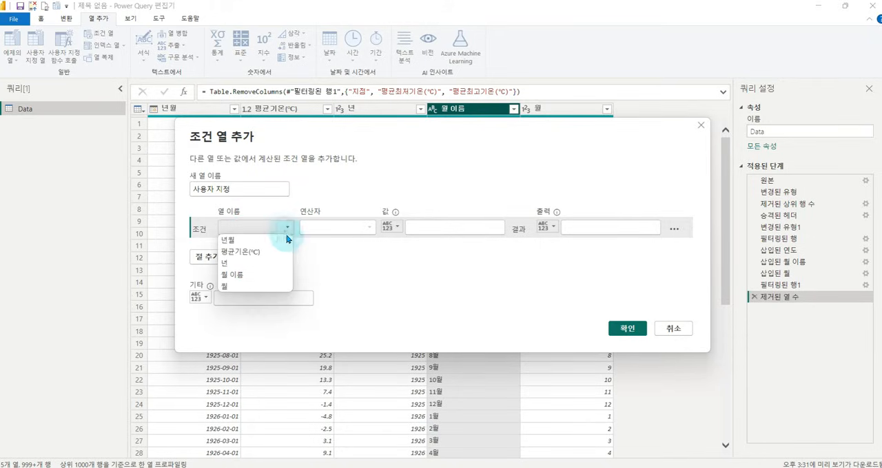
{"action": "left_click", "coordinate": [285, 238]}
{"action": "left_click", "coordinate": [288, 229]}
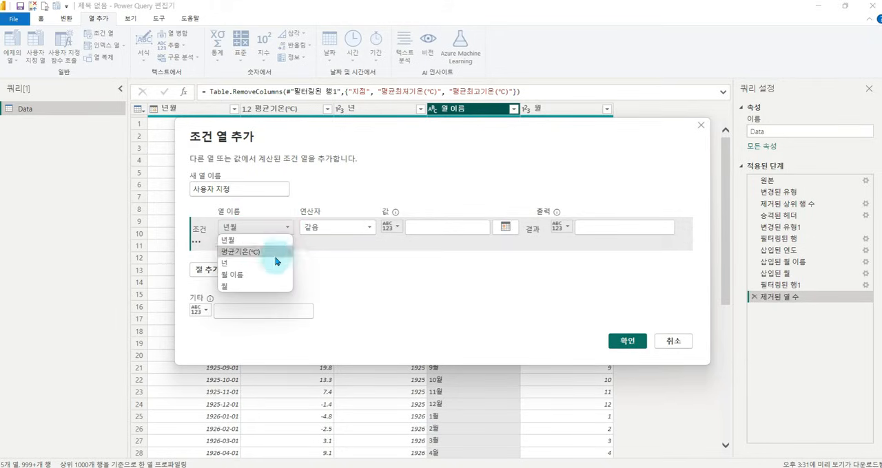
{"action": "left_click", "coordinate": [277, 276]}
{"action": "left_click", "coordinate": [435, 229]}
{"action": "type", "text": "1"}
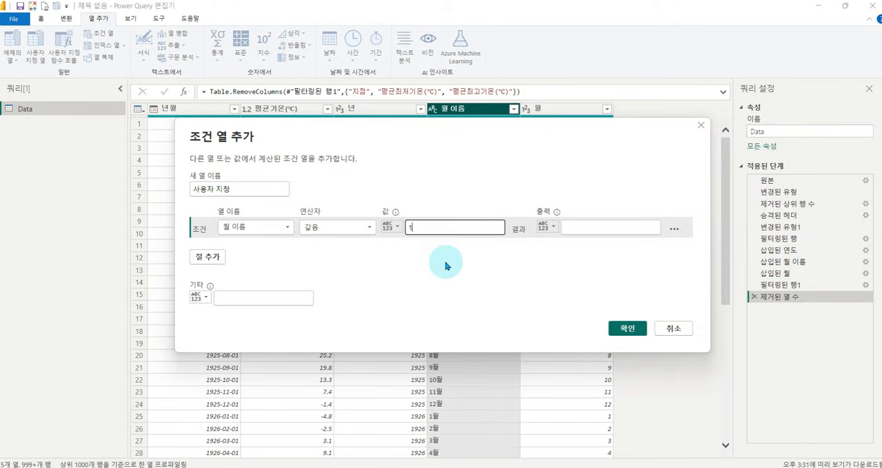
{"action": "type", "text": "월"}
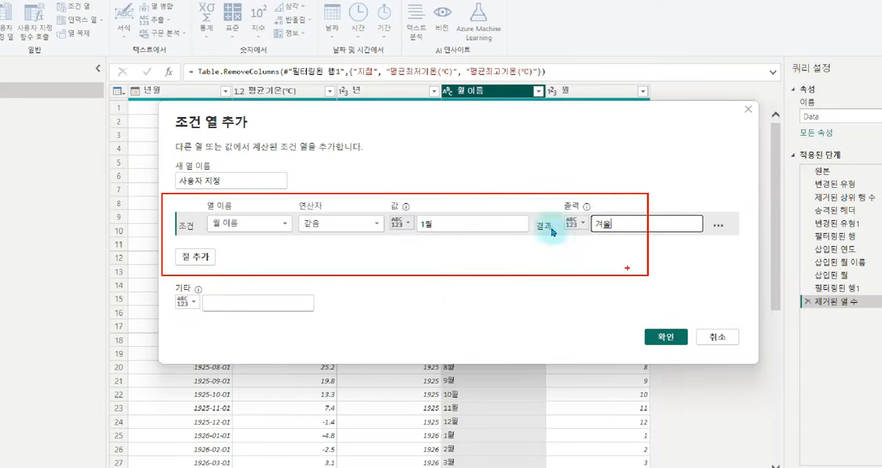
{"action": "left_click", "coordinate": [748, 109]}
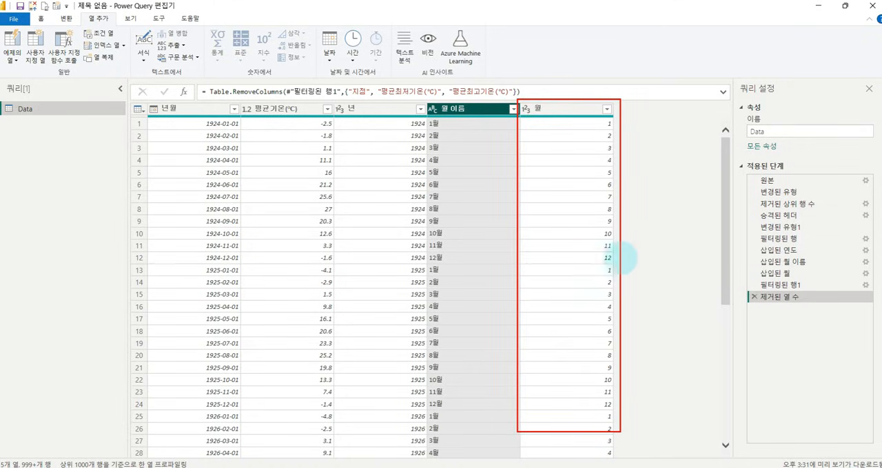
{"action": "left_click_drag", "start_coordinate": [641, 153], "coordinate": [665, 146]}
{"action": "left_click_drag", "start_coordinate": [606, 131], "coordinate": [650, 128]}
{"action": "mouse_move", "coordinate": [635, 164]}
{"action": "left_mouse_down"}
{"action": "mouse_move", "coordinate": [612, 159]}
{"action": "mouse_move", "coordinate": [632, 184]}
{"action": "left_mouse_up"}
{"action": "key", "text": "Escape"}
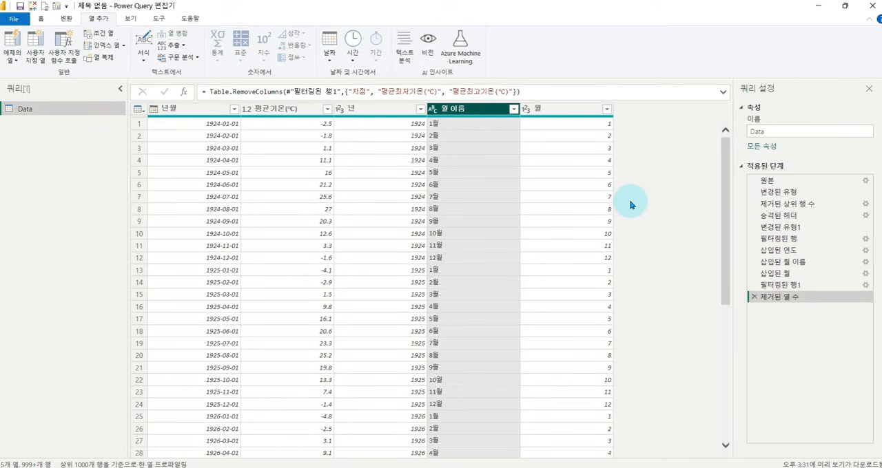
Start a column from examples based on the 월 column, entering 겨울 for months 1 and 2.
{"action": "left_click", "coordinate": [564, 116]}
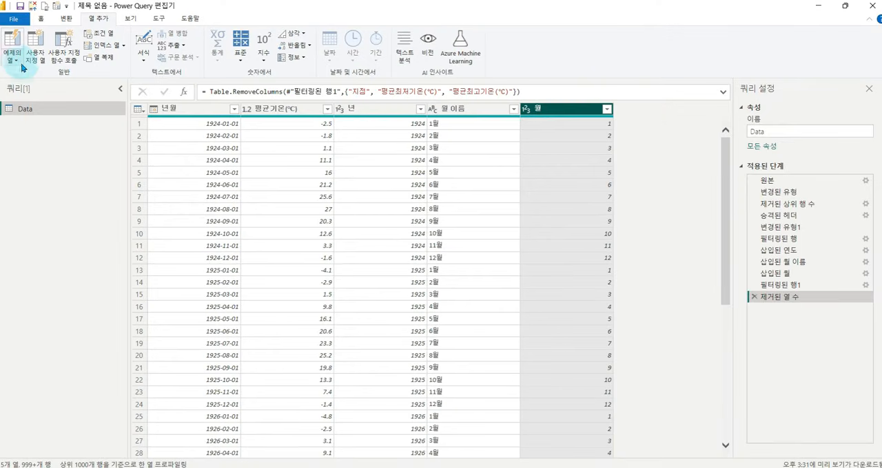
{"action": "left_click", "coordinate": [30, 91]}
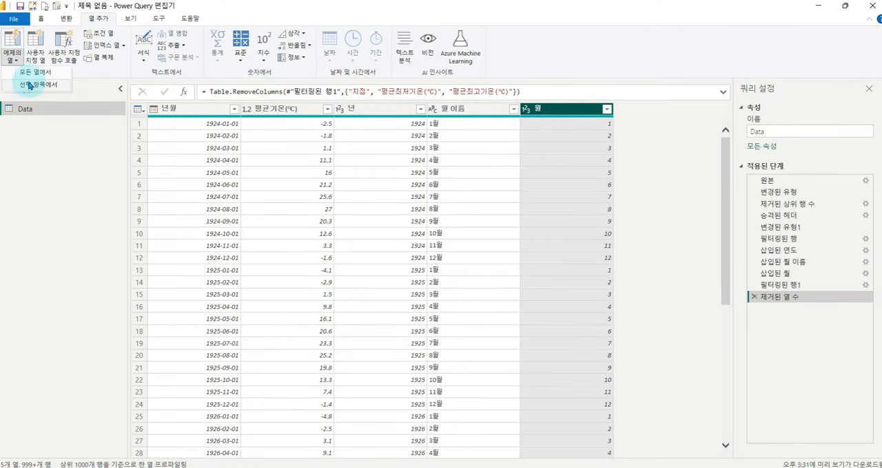
{"action": "left_click", "coordinate": [36, 84]}
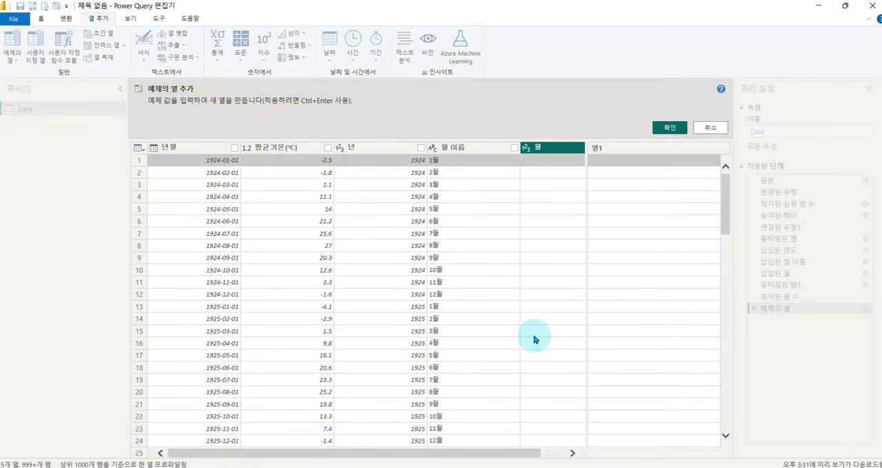
{"action": "left_click_drag", "start_coordinate": [500, 461], "coordinate": [541, 462]}
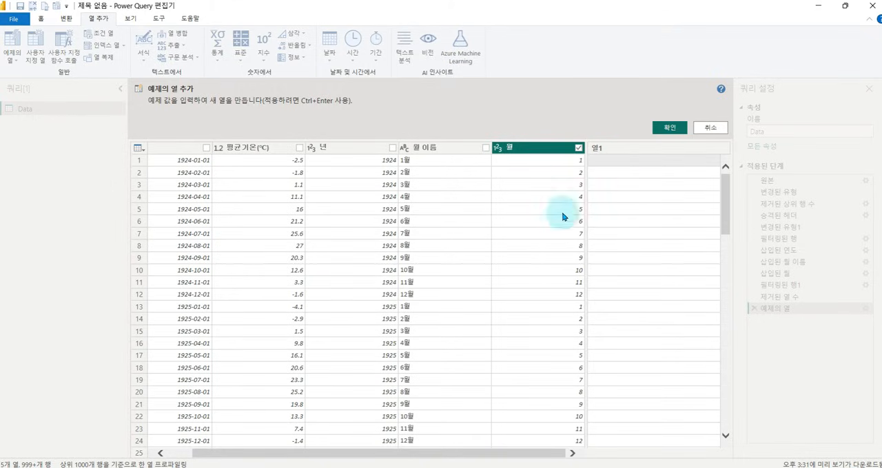
{"action": "left_click", "coordinate": [609, 165]}
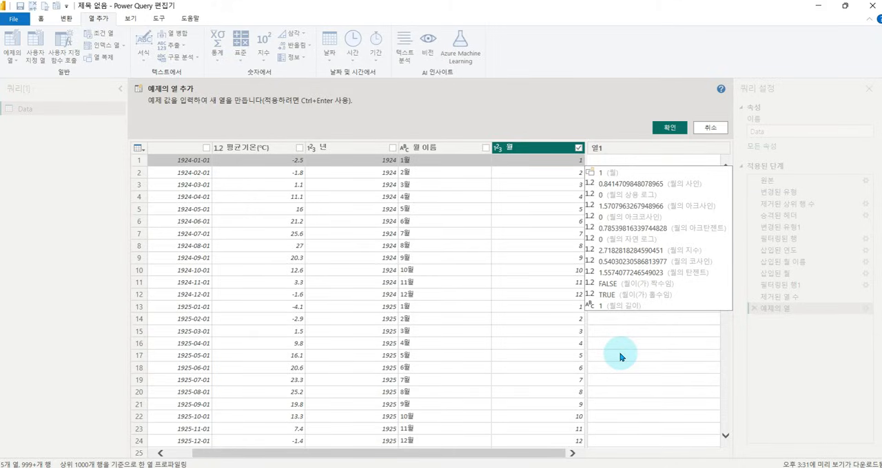
{"action": "type", "text": "계"}
{"action": "key", "text": "Return"}
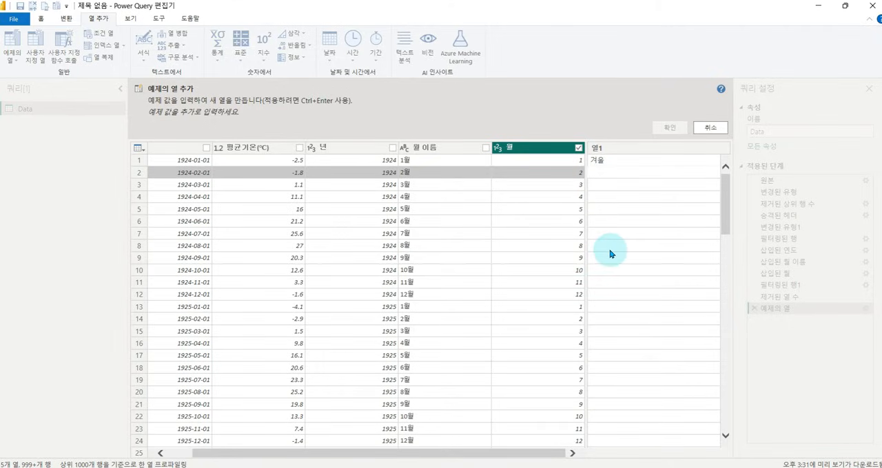
{"action": "type", "text": "겨울"}
{"action": "key", "text": "Return"}
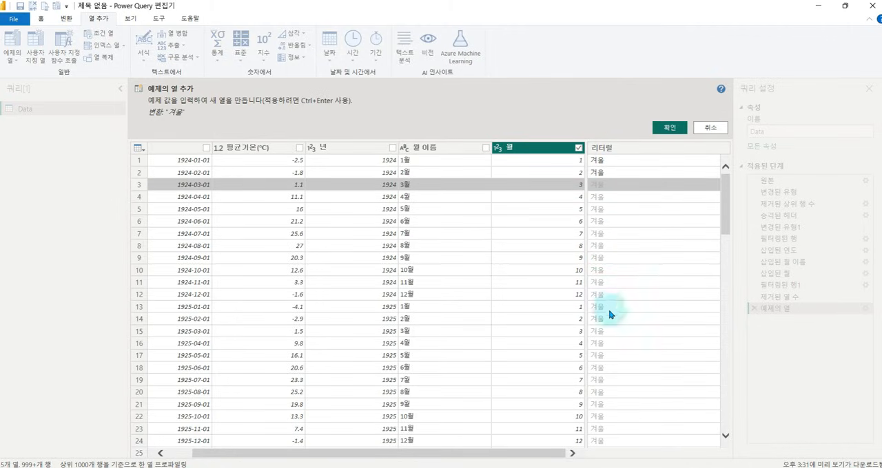
Enter the example values 봄 for months 3 to 5, 여름 for 6 to 8, 가을 for 9 to 11 and 겨울 for 12.
{"action": "left_click", "coordinate": [607, 186]}
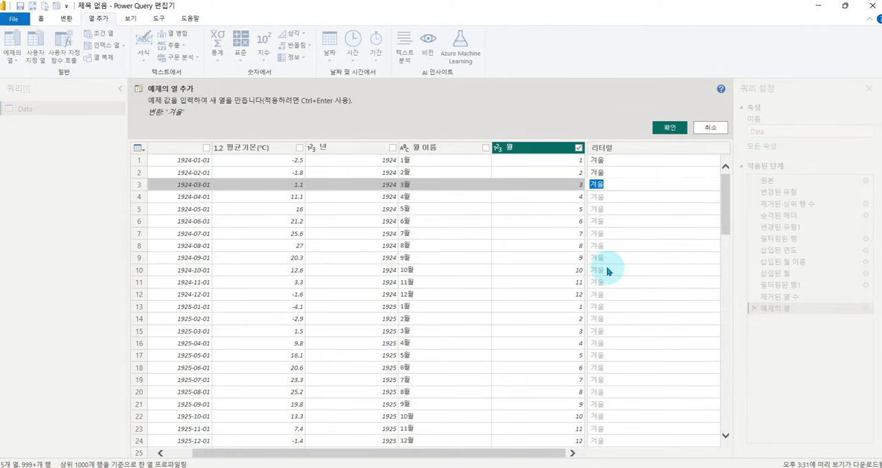
{"action": "type", "text": "봄"}
{"action": "key", "text": "Return"}
{"action": "type", "text": "봄"}
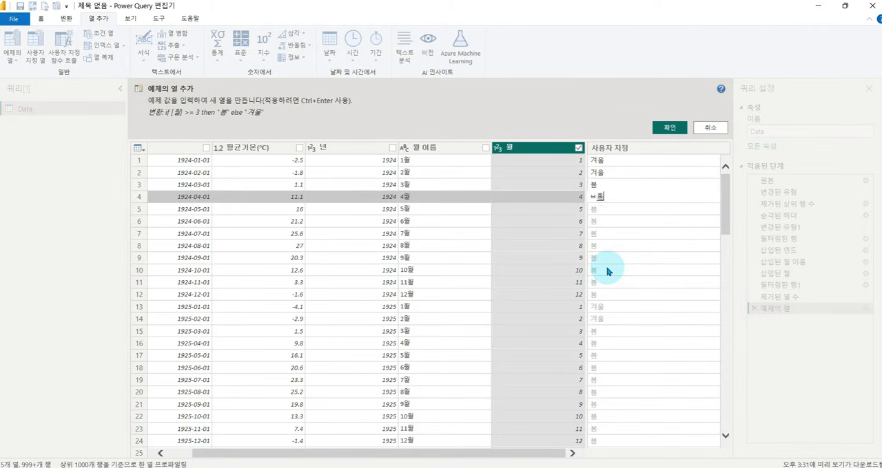
{"action": "key", "text": "Return"}
{"action": "type", "text": "봄"}
{"action": "key", "text": "Return"}
{"action": "type", "text": "여름"}
{"action": "key", "text": "Return"}
{"action": "type", "text": "여름"}
{"action": "key", "text": "Return"}
{"action": "type", "text": "가을"}
{"action": "key", "text": "Return"}
{"action": "key", "text": "Return"}
{"action": "key", "text": "Return"}
{"action": "key", "text": "Return"}
{"action": "key", "text": "Return"}
{"action": "type", "text": "겨울"}
{"action": "key", "text": "Return"}
{"action": "key", "text": "Return"}
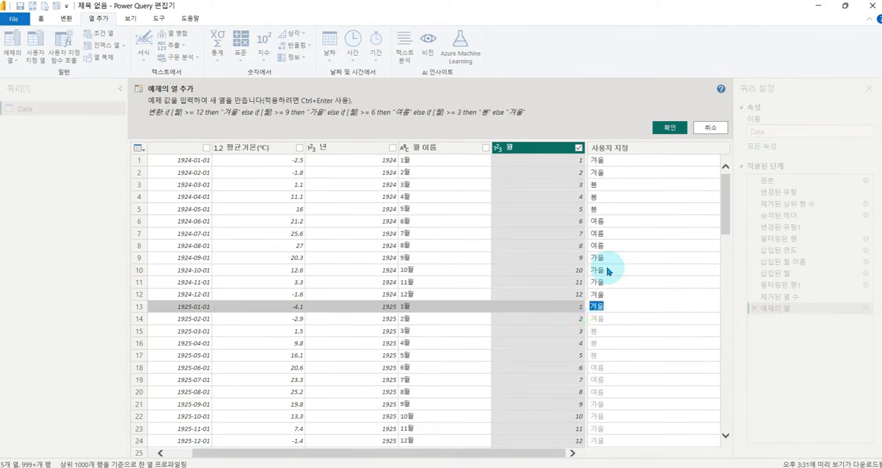
{"action": "key", "text": "Return"}
{"action": "mouse_move", "coordinate": [587, 155]}
{"action": "left_mouse_down"}
{"action": "mouse_move", "coordinate": [639, 318]}
{"action": "mouse_move", "coordinate": [649, 443]}
{"action": "left_mouse_up"}
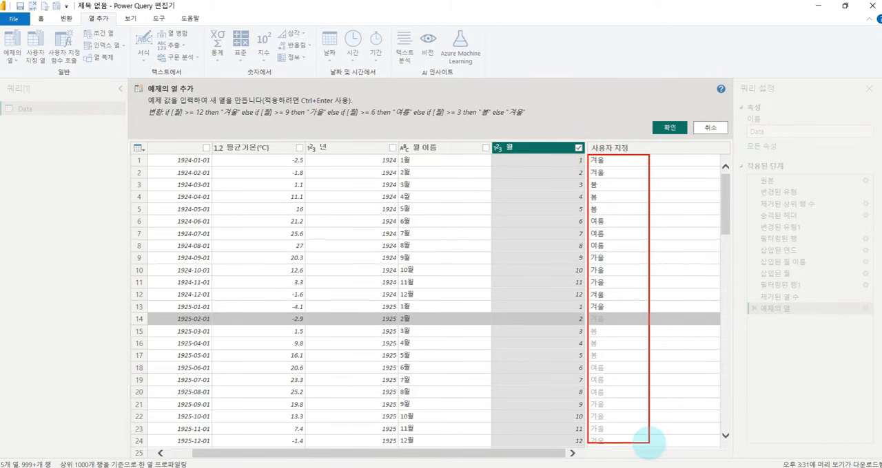
{"action": "mouse_move", "coordinate": [155, 97]}
{"action": "left_mouse_down"}
{"action": "mouse_move", "coordinate": [304, 130]}
{"action": "mouse_move", "coordinate": [540, 124]}
{"action": "left_mouse_up"}
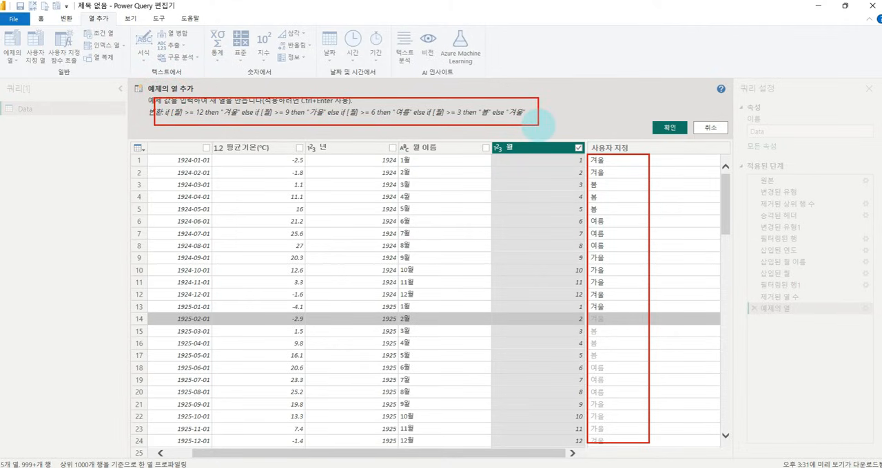
{"action": "key", "text": "Escape"}
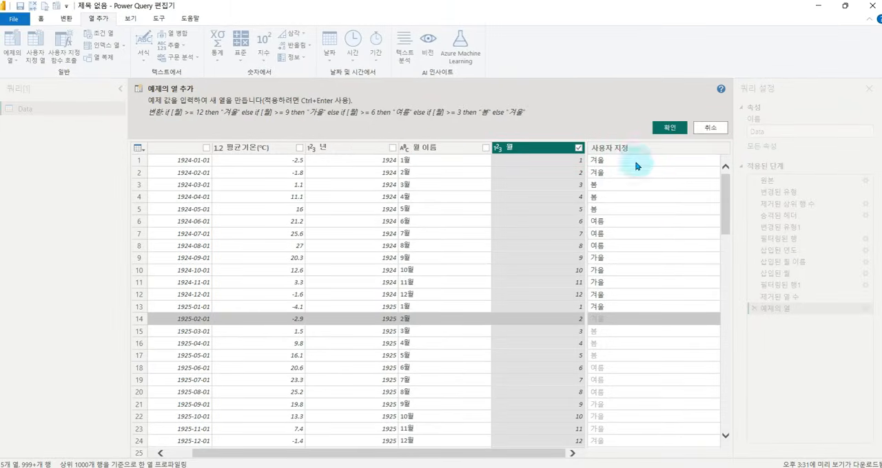
Accept the example-based season column and rename it 계절.
{"action": "left_click", "coordinate": [665, 129]}
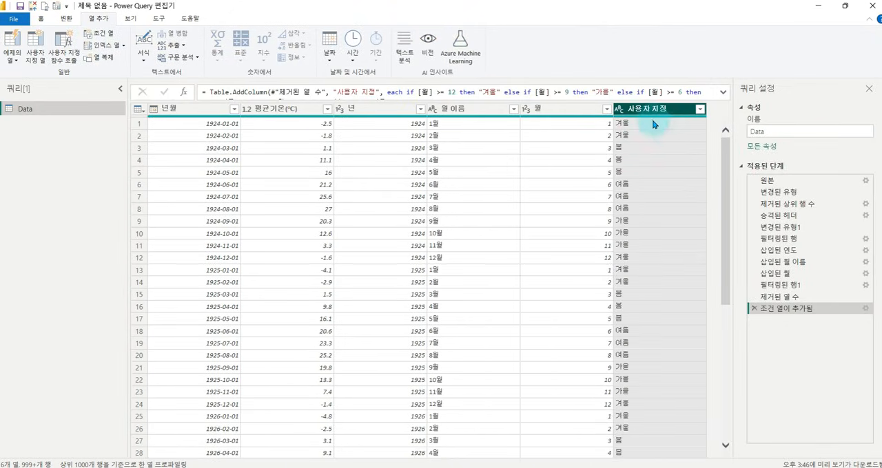
{"action": "mouse_move", "coordinate": [608, 97]}
{"action": "left_mouse_down"}
{"action": "mouse_move", "coordinate": [705, 357]}
{"action": "mouse_move", "coordinate": [724, 447]}
{"action": "mouse_move", "coordinate": [710, 451]}
{"action": "left_mouse_up"}
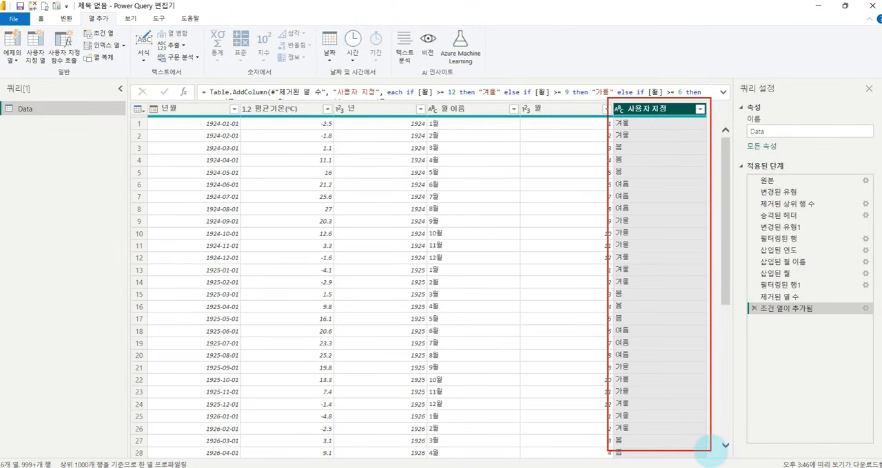
{"action": "double_click", "coordinate": [654, 109]}
{"action": "type", "text": "계절"}
{"action": "key", "text": "Return"}
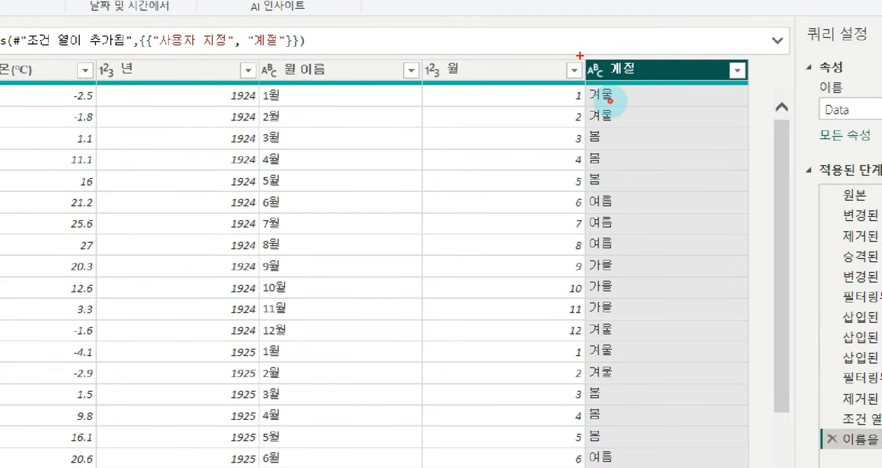
{"action": "left_click_drag", "start_coordinate": [578, 55], "coordinate": [754, 350]}
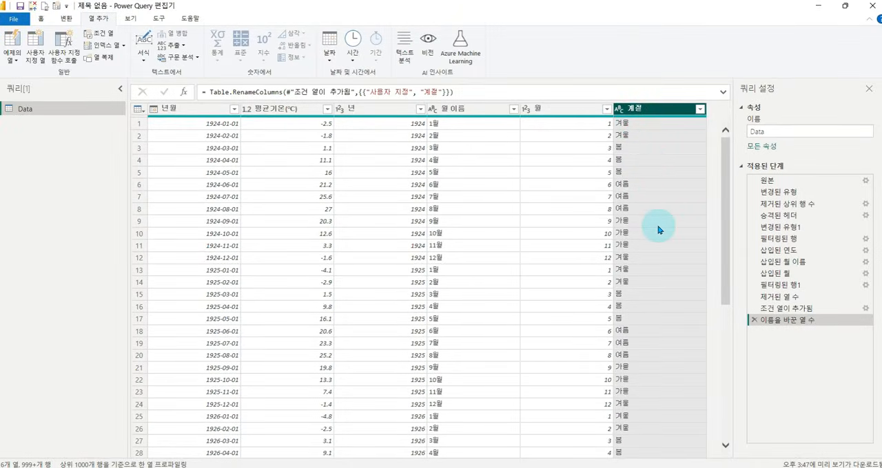
{"action": "left_click_drag", "start_coordinate": [702, 103], "coordinate": [721, 134]}
{"action": "left_click_drag", "start_coordinate": [730, 200], "coordinate": [753, 448]}
Start a column from examples based on the 계절 column, entering 4 for 겨울 and 1 for 봄.
{"action": "left_click", "coordinate": [12, 55]}
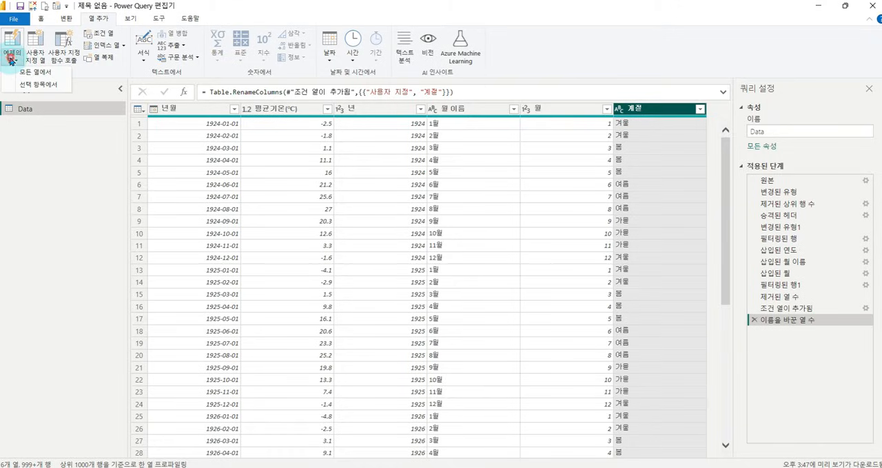
{"action": "left_click", "coordinate": [30, 87]}
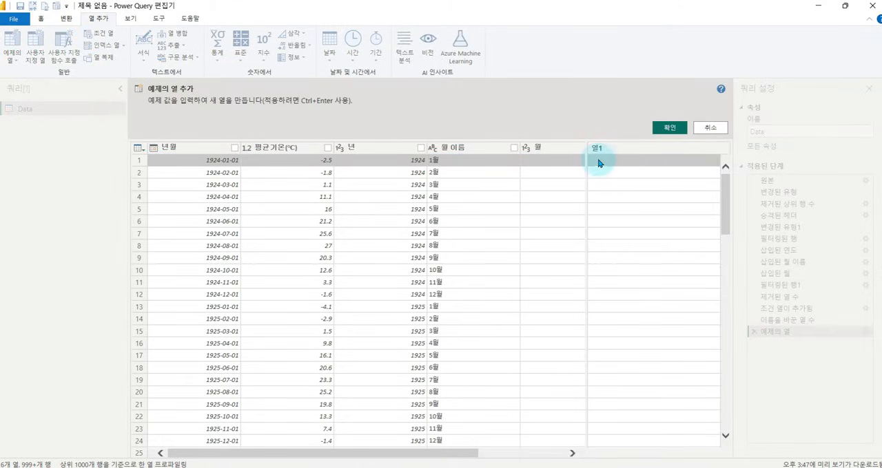
{"action": "left_click_drag", "start_coordinate": [462, 455], "coordinate": [549, 455]}
{"action": "left_click", "coordinate": [623, 164]}
{"action": "type", "text": "4"}
{"action": "key", "text": "Return"}
{"action": "type", "text": "4"}
{"action": "key", "text": "Return"}
{"action": "type", "text": "1"}
Enter the example values 2 for 여름 and 3 for 가을, and accept the new column.
{"action": "key", "text": "Return"}
{"action": "left_click", "coordinate": [601, 221]}
{"action": "type", "text": "2"}
{"action": "key", "text": "Return"}
{"action": "key", "text": "Return"}
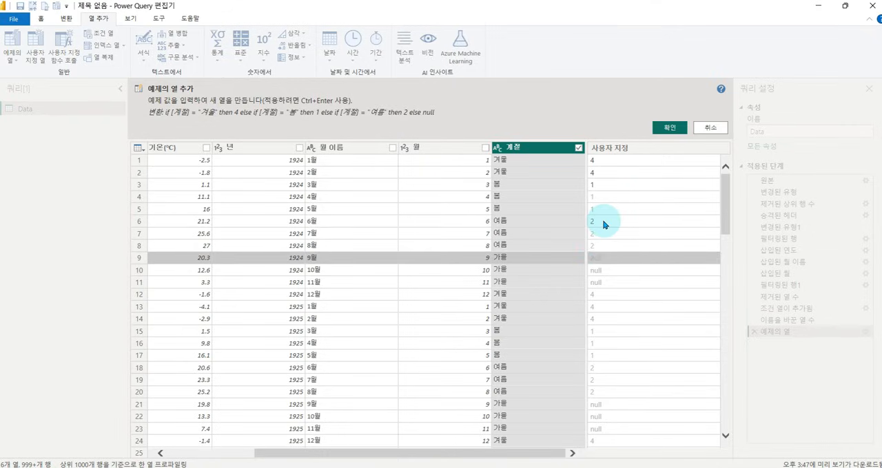
{"action": "key", "text": "Return"}
{"action": "type", "text": "3"}
{"action": "key", "text": "Return"}
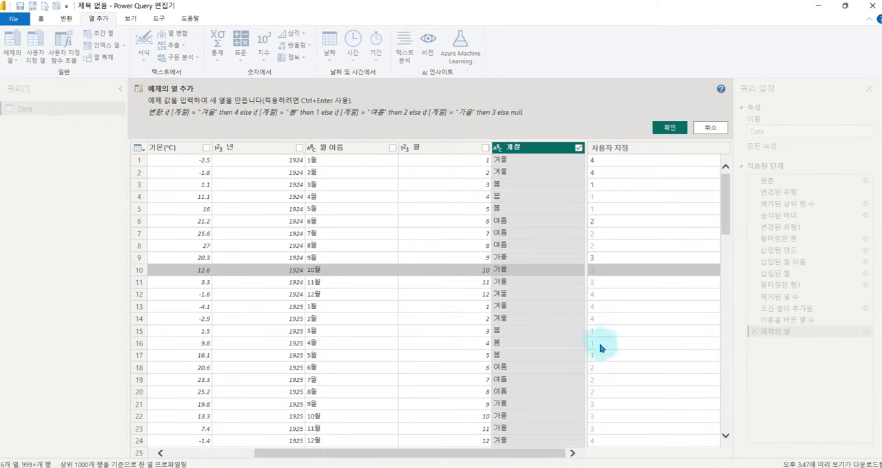
{"action": "left_click", "coordinate": [668, 127]}
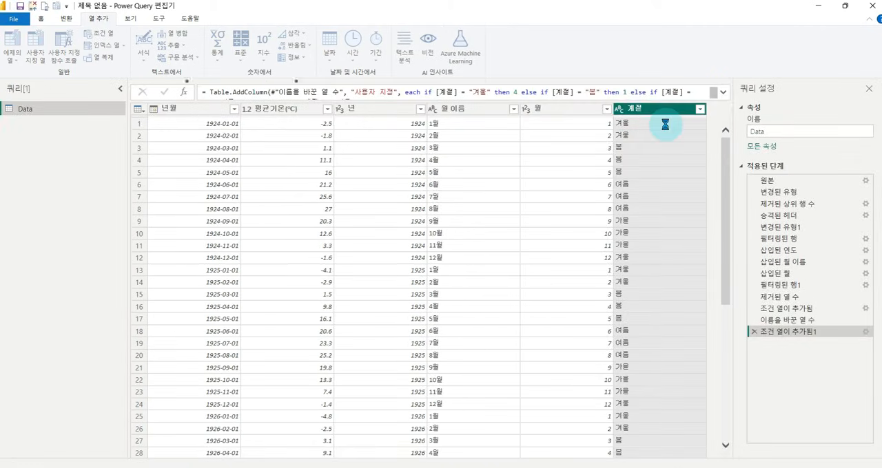
Rename the new number column 계절_Index and apply the query changes to the report.
{"action": "double_click", "coordinate": [680, 111]}
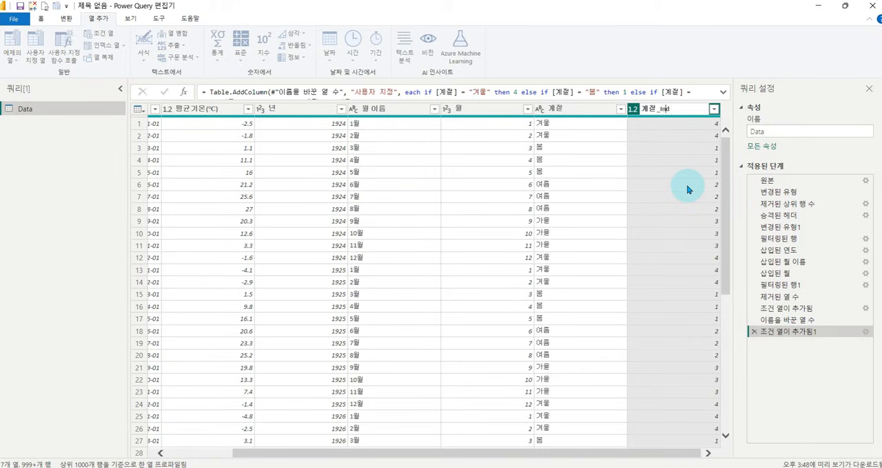
{"action": "key", "text": "Return"}
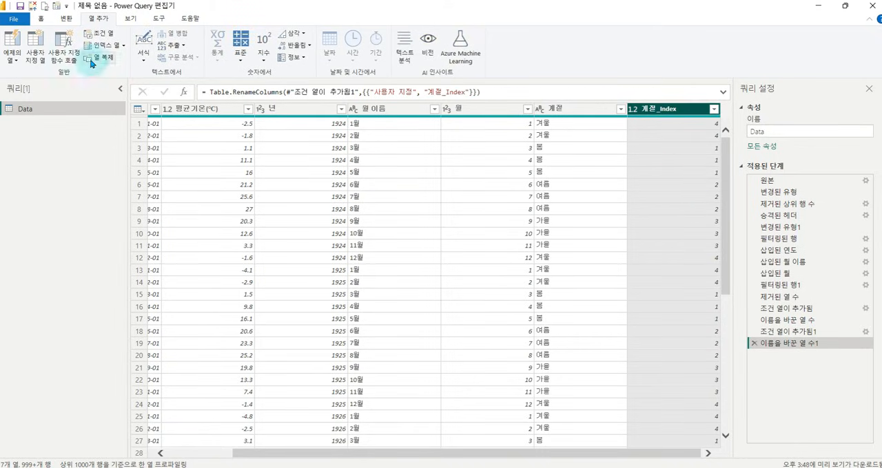
{"action": "left_click", "coordinate": [40, 19]}
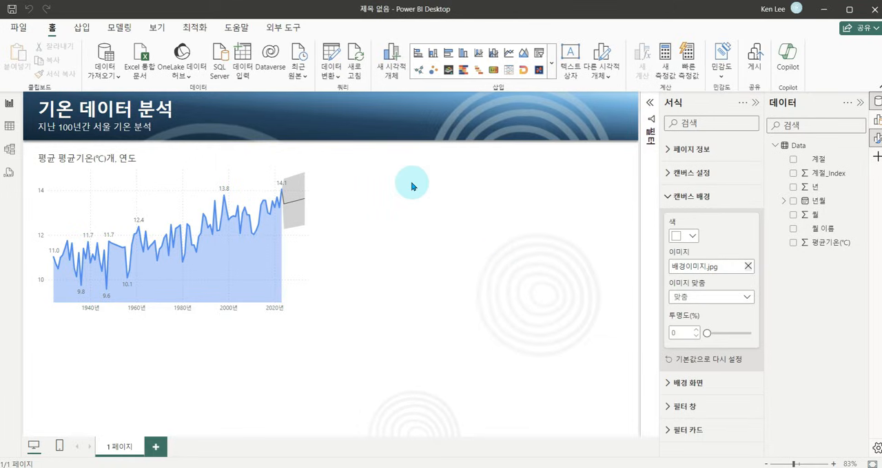
Insert a clustered column chart with 계절 on the X axis and average 평균기온(℃) on the Y axis.
{"action": "left_click", "coordinate": [389, 201]}
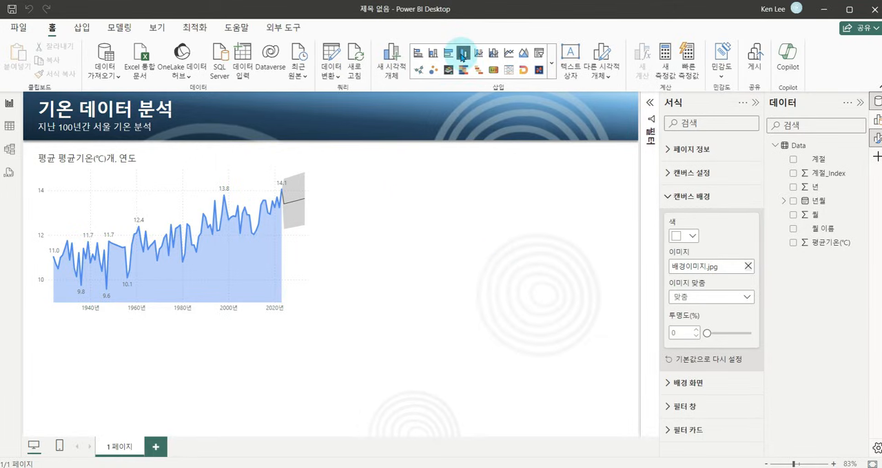
{"action": "left_click", "coordinate": [461, 55]}
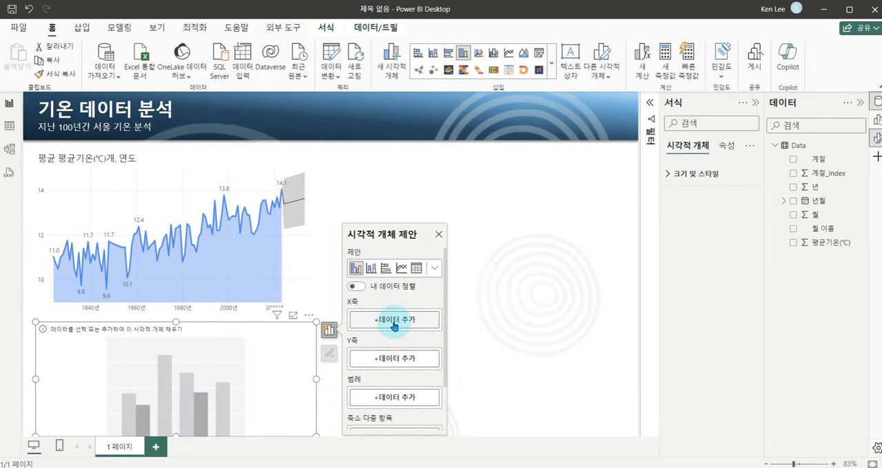
{"action": "left_click", "coordinate": [394, 321]}
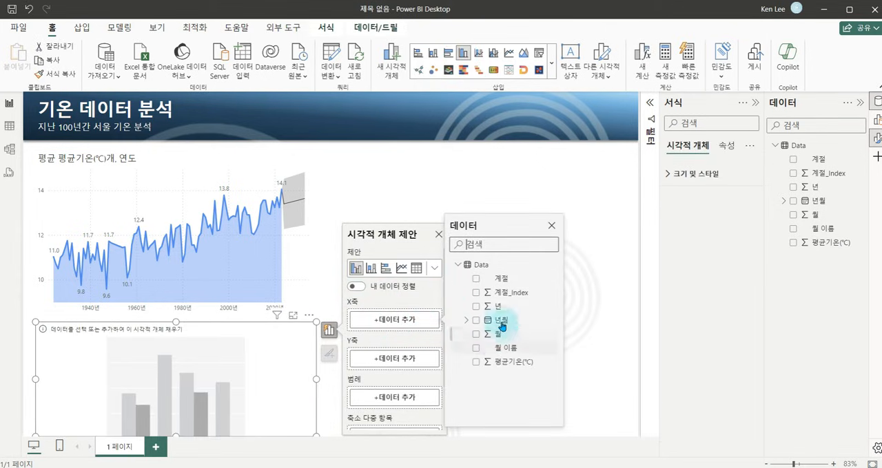
{"action": "left_click", "coordinate": [475, 279]}
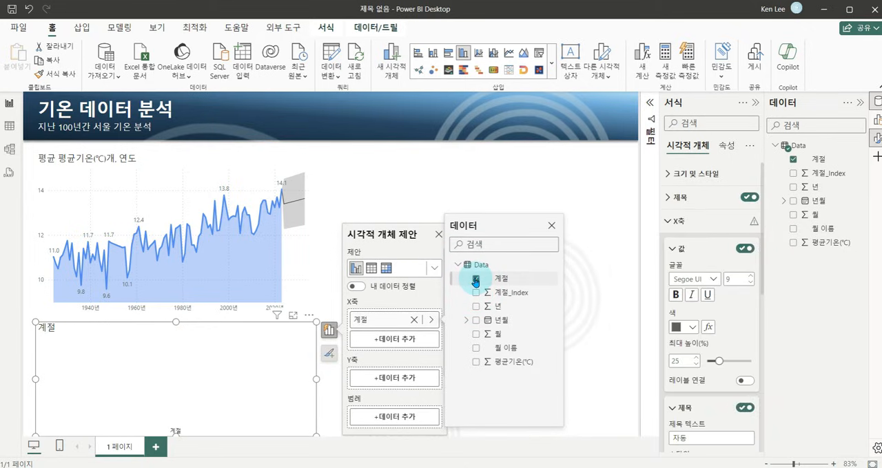
{"action": "left_click", "coordinate": [380, 383]}
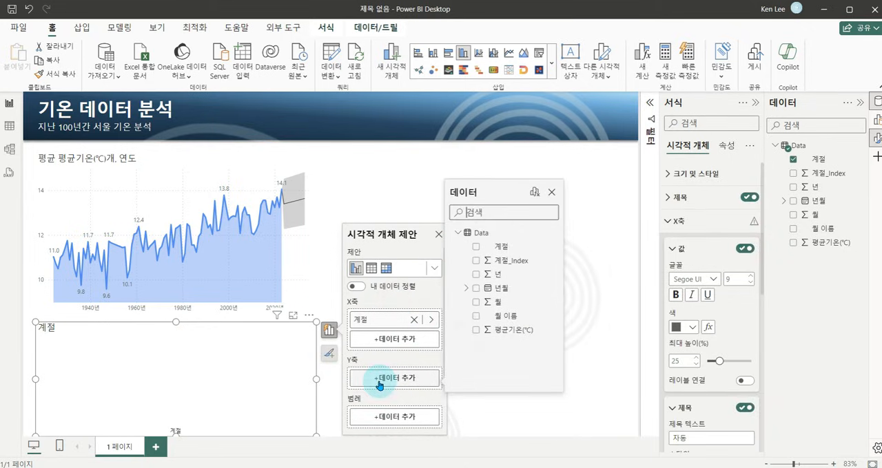
{"action": "left_click", "coordinate": [476, 331]}
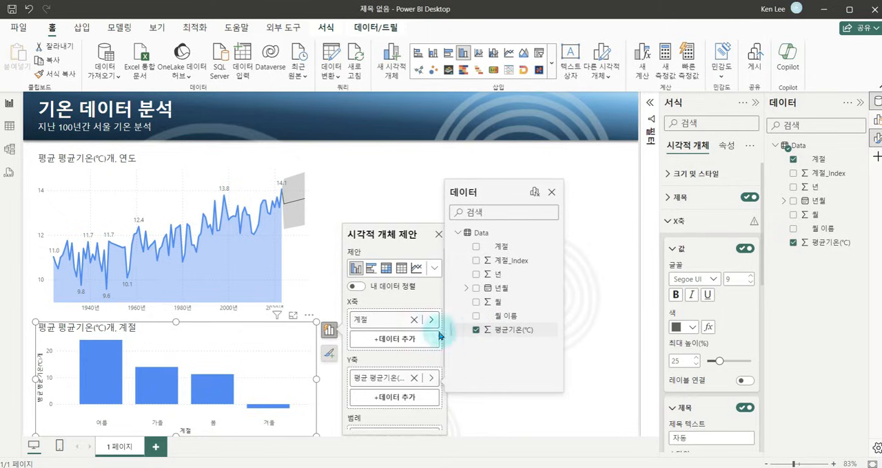
Reduce the line chart's height and move the seasonal column chart up beneath it.
{"action": "left_click", "coordinate": [208, 161]}
{"action": "left_click_drag", "start_coordinate": [176, 317], "coordinate": [177, 290]}
{"action": "left_click_drag", "start_coordinate": [180, 330], "coordinate": [178, 322]}
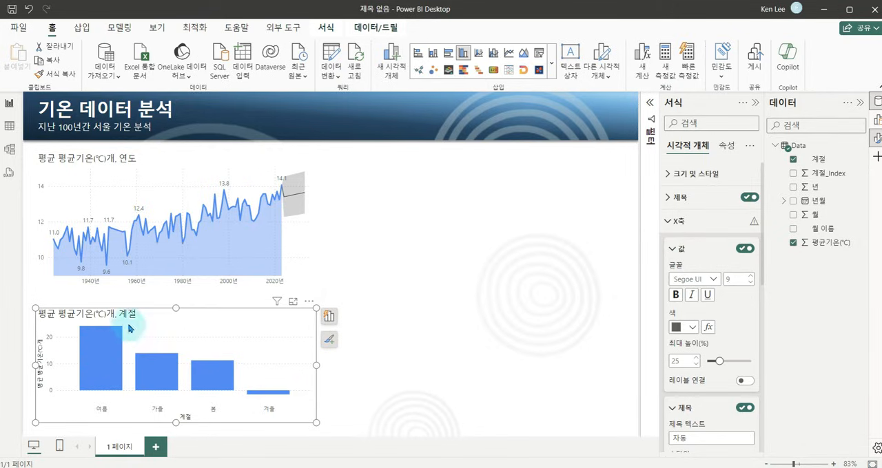
Set the 계절 column to sort by 계절_Index.
{"action": "left_click", "coordinate": [258, 318]}
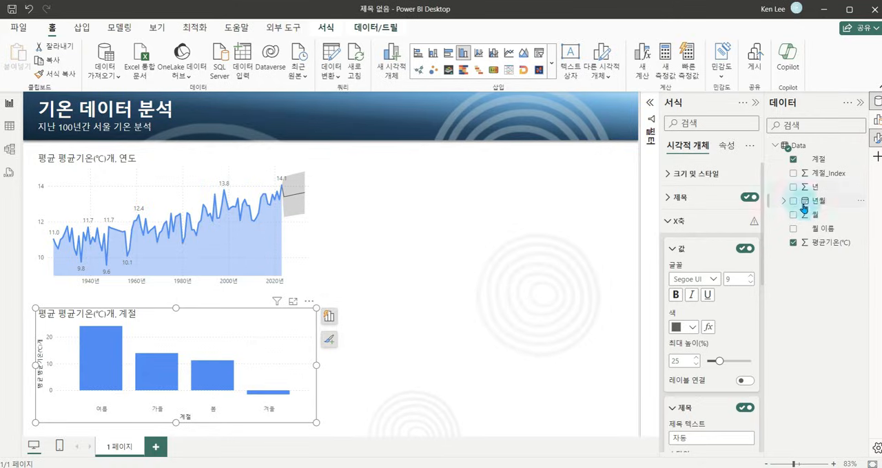
{"action": "left_click", "coordinate": [818, 160]}
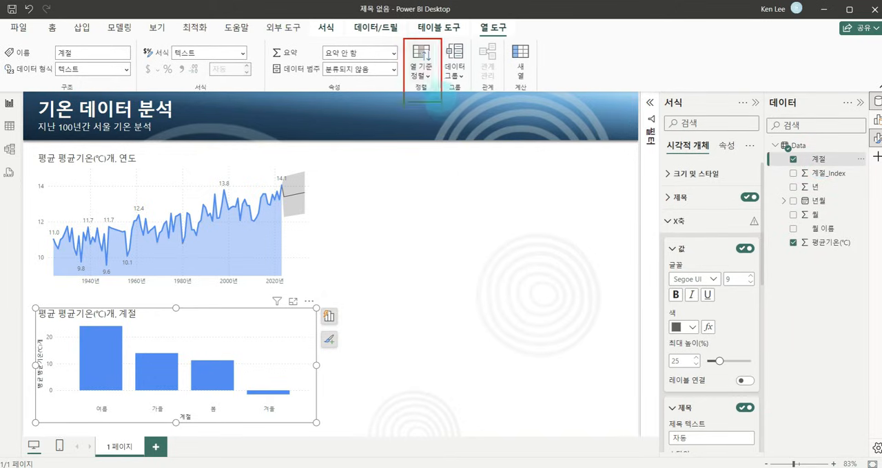
{"action": "left_click", "coordinate": [423, 71]}
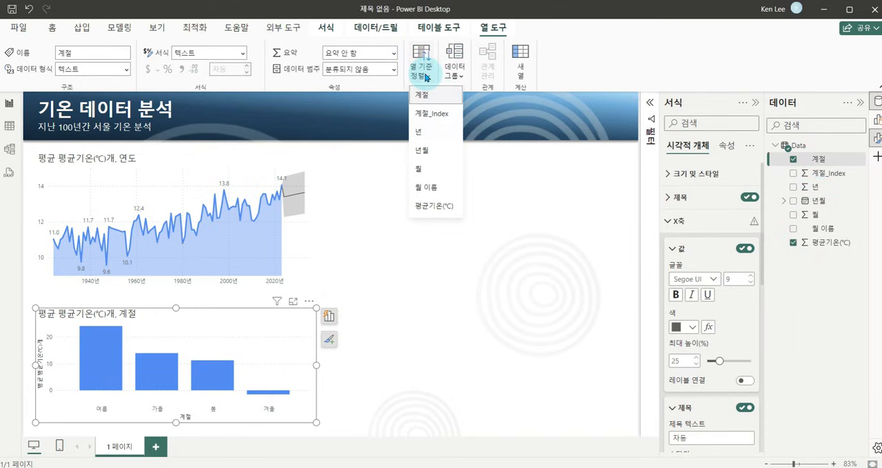
{"action": "left_click", "coordinate": [429, 115]}
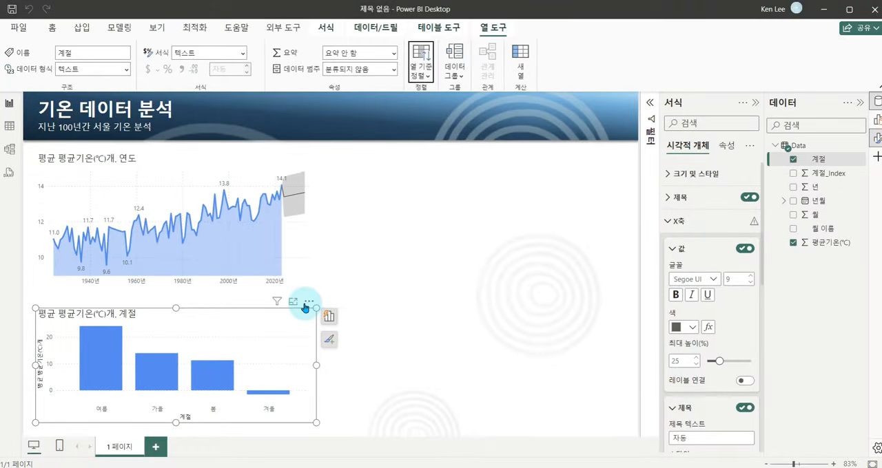
Sort the seasonal column chart's axis by 계절 in ascending order.
{"action": "left_click", "coordinate": [307, 303]}
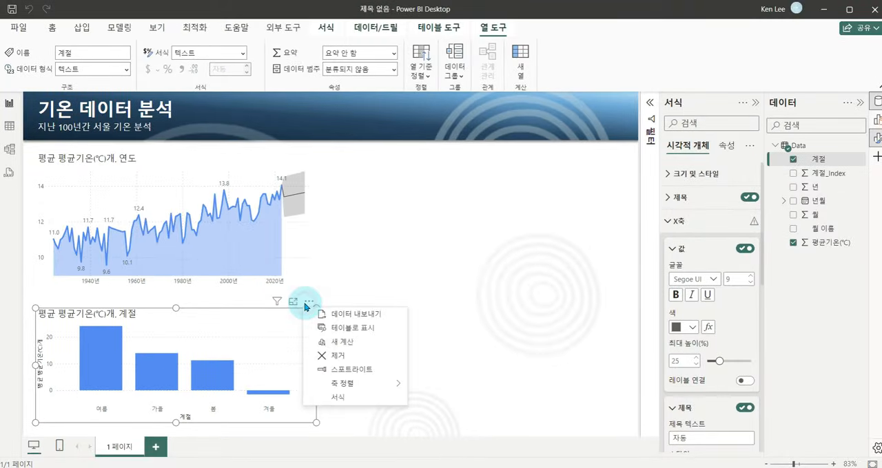
{"action": "mouse_move", "coordinate": [388, 386]}
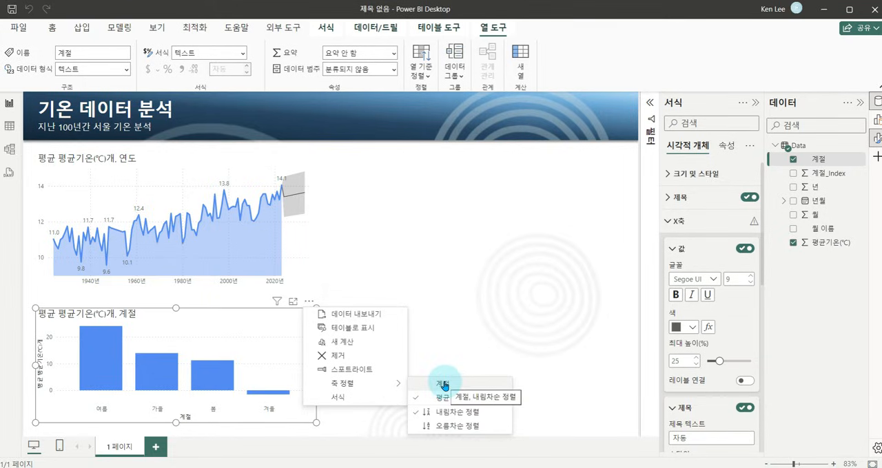
{"action": "left_click", "coordinate": [444, 385]}
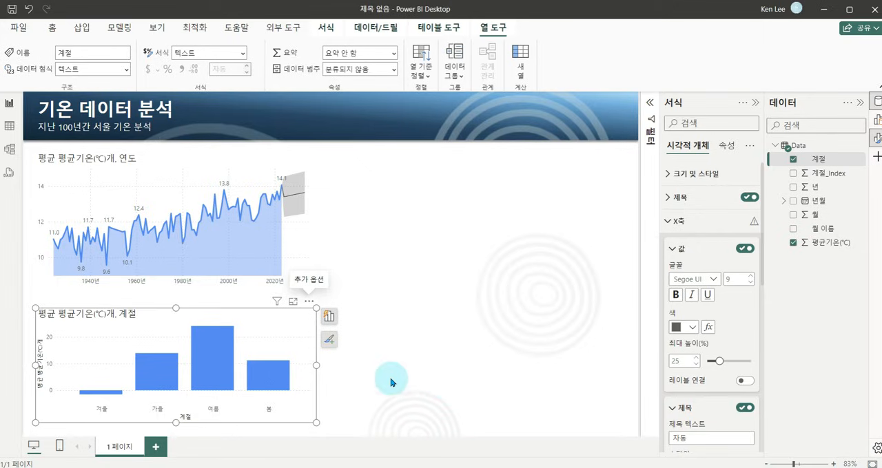
{"action": "left_click", "coordinate": [309, 304]}
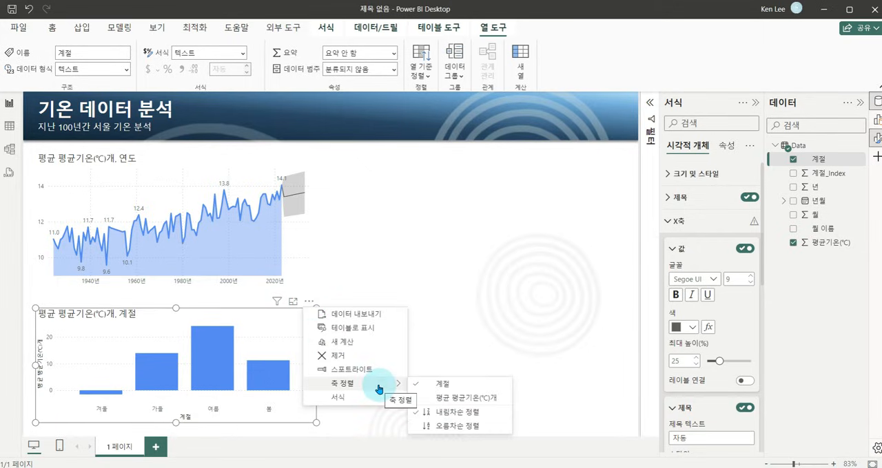
{"action": "left_click", "coordinate": [444, 427]}
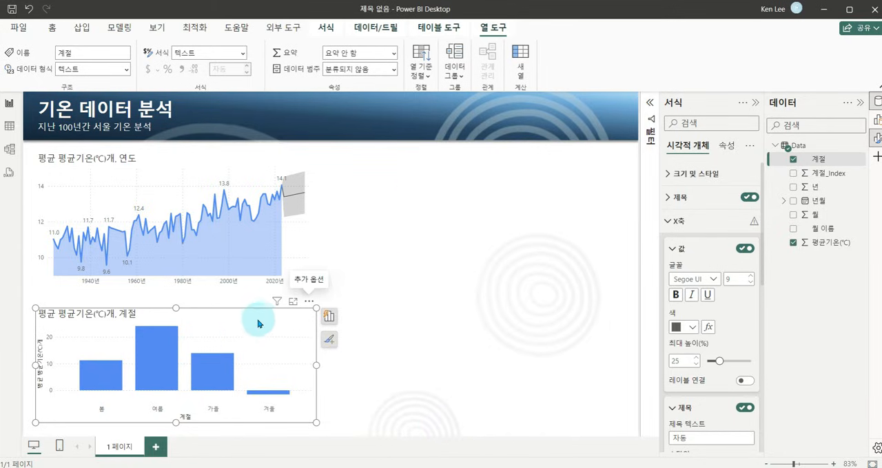
Turn on data labels for the seasonal column chart.
{"action": "left_click", "coordinate": [328, 341]}
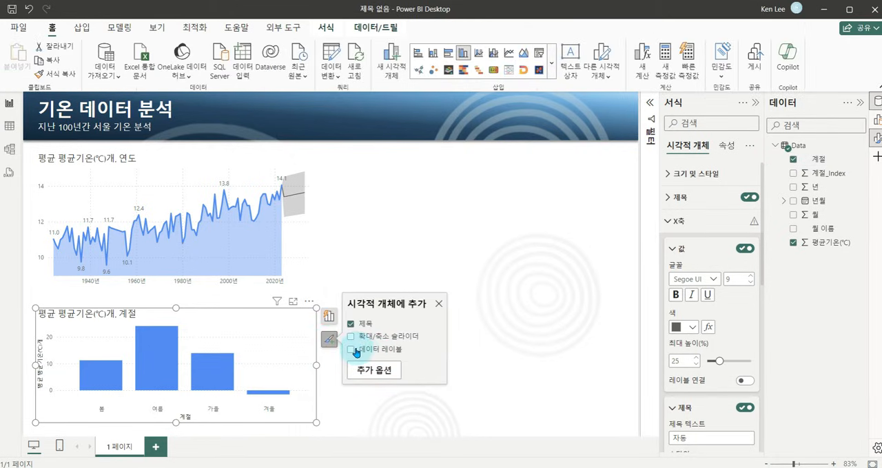
{"action": "left_click", "coordinate": [353, 350]}
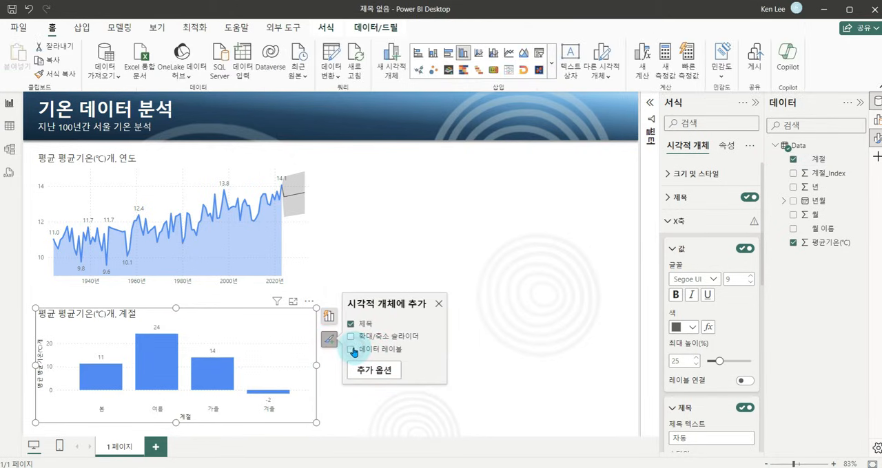
Remove both axis titles and the Y-axis values from the seasonal column chart.
{"action": "left_click", "coordinate": [202, 322]}
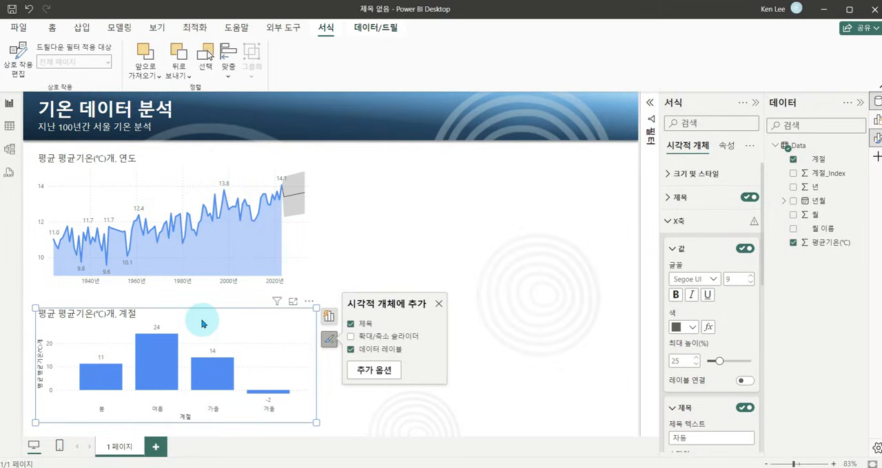
{"action": "right_click", "coordinate": [41, 360]}
{"action": "left_click", "coordinate": [72, 357]}
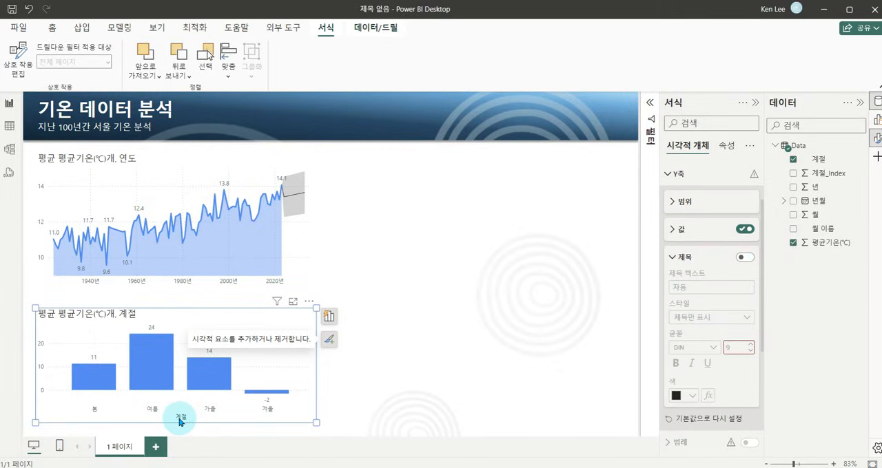
{"action": "right_click", "coordinate": [180, 420]}
{"action": "left_click", "coordinate": [208, 319]}
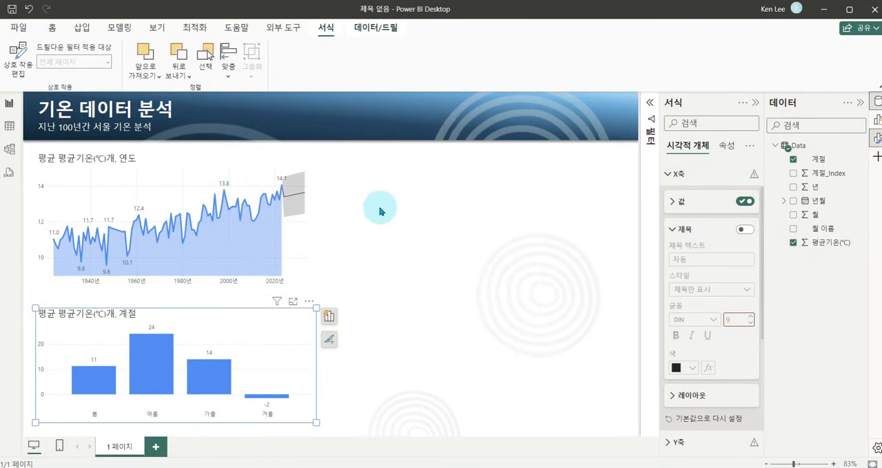
{"action": "right_click", "coordinate": [40, 348]}
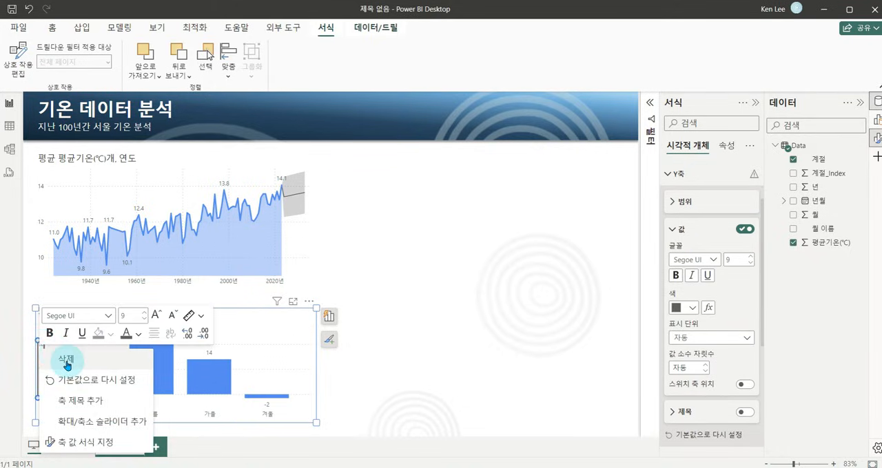
{"action": "left_click", "coordinate": [66, 361]}
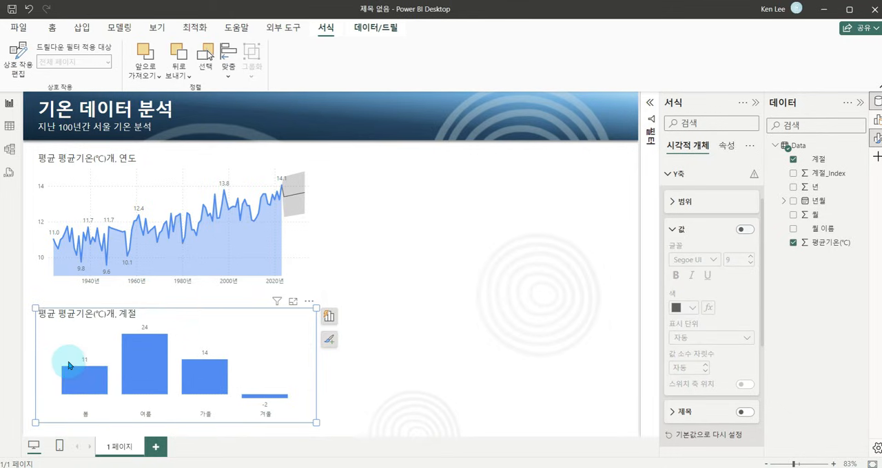
{"action": "left_click", "coordinate": [400, 216]}
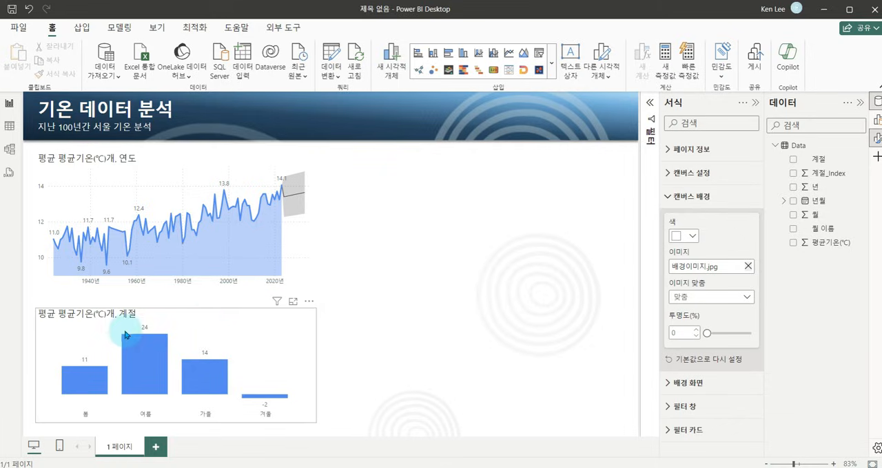
Change the yearly line chart's title to 기간별 평균 기온.
{"action": "left_click", "coordinate": [134, 165]}
{"action": "double_click", "coordinate": [104, 161]}
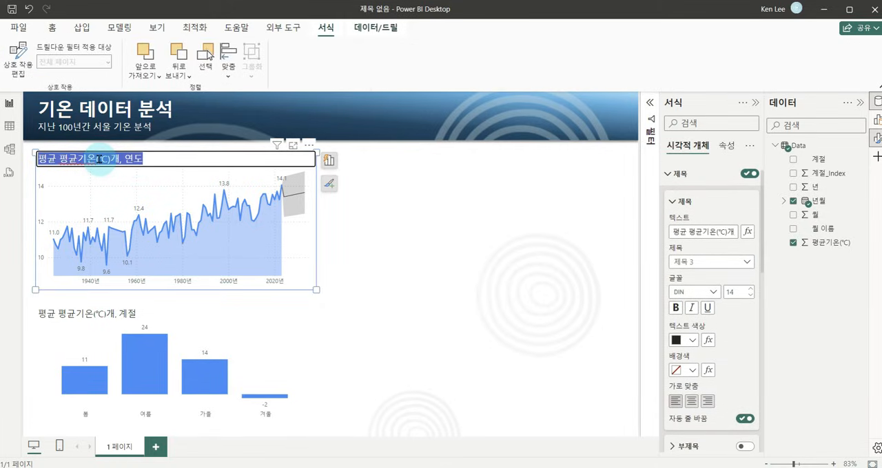
{"action": "type", "text": "기간별 평ㄱ"}
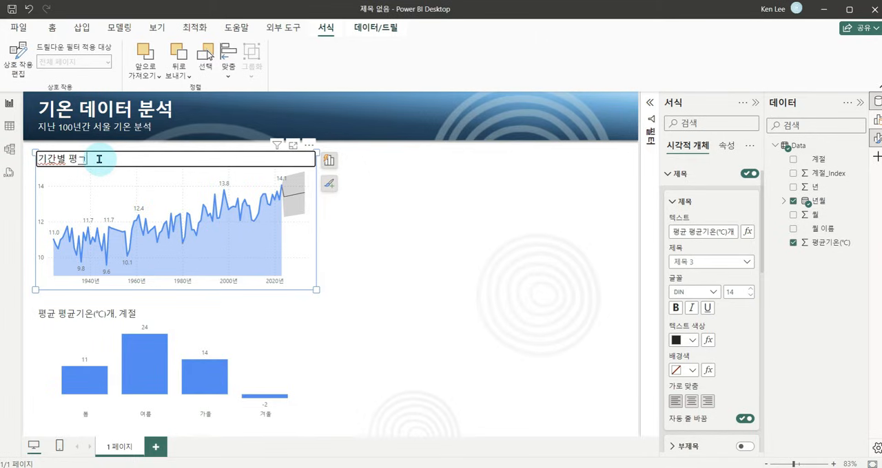
{"action": "key", "text": "BackSpace"}
{"action": "type", "text": "균 기온"}
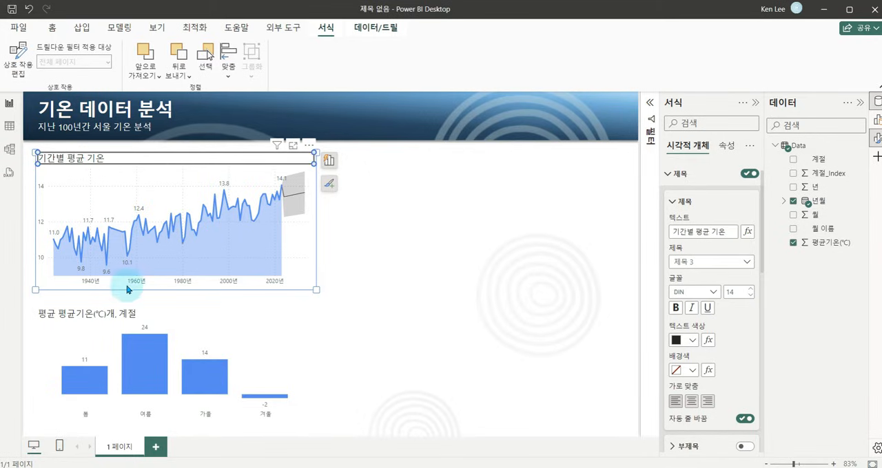
Change the seasonal column chart's title to 계절별 평균 기온.
{"action": "left_click", "coordinate": [160, 318]}
{"action": "double_click", "coordinate": [146, 315]}
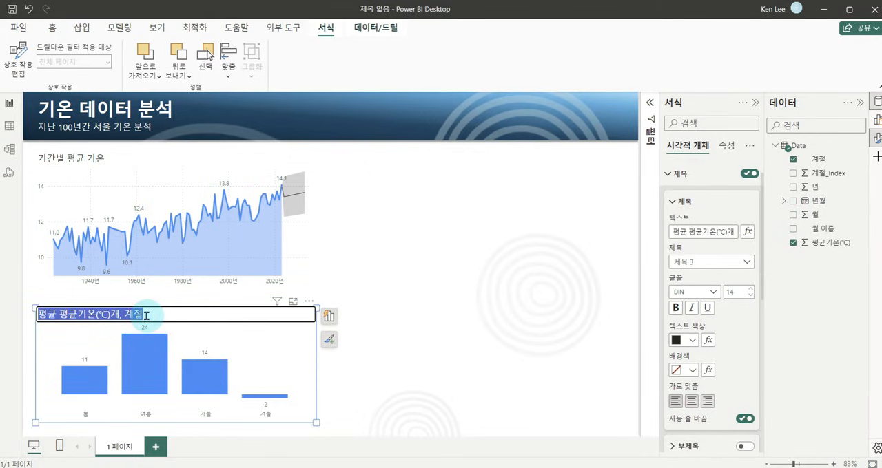
{"action": "type", "text": "계절별 평균 기온"}
{"action": "left_click", "coordinate": [397, 224]}
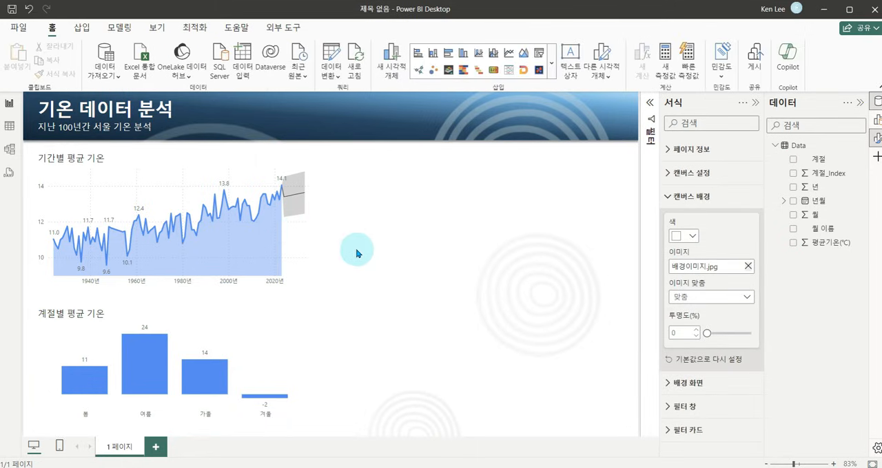
{"action": "left_click", "coordinate": [399, 210]}
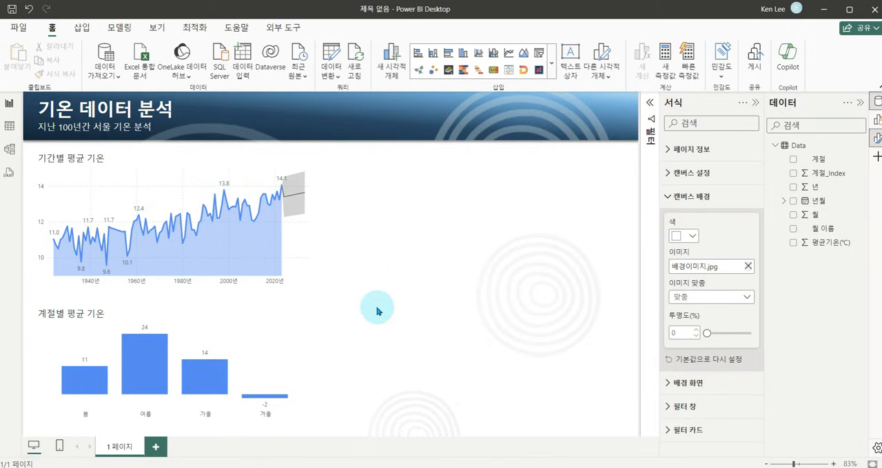
Apply the built-in Power BI theme with the navy, blue and red palette to the report.
{"action": "left_click", "coordinate": [158, 28]}
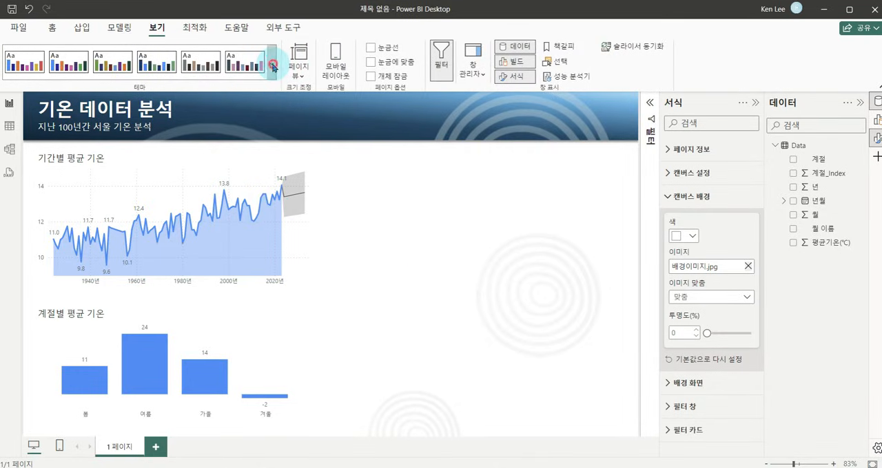
{"action": "left_click", "coordinate": [273, 65]}
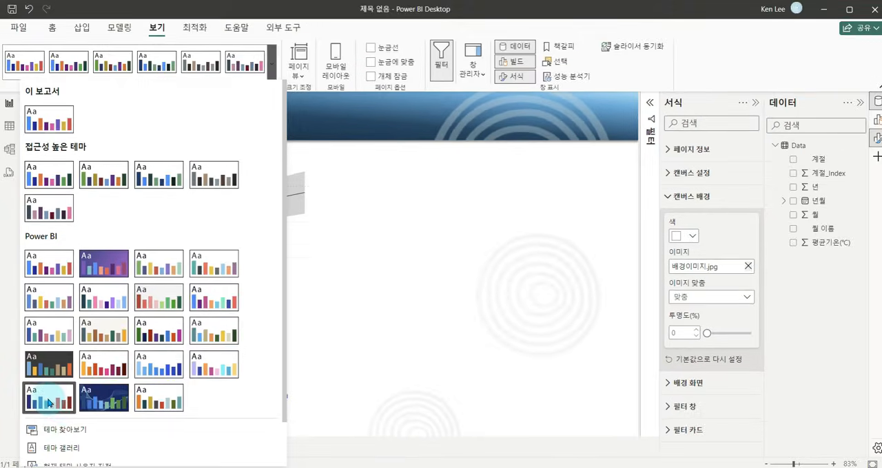
{"action": "left_click", "coordinate": [59, 401]}
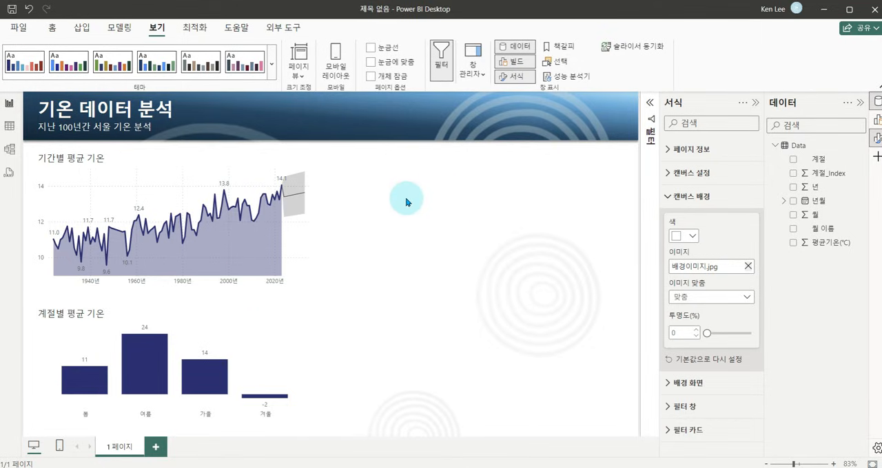
{"action": "left_click", "coordinate": [272, 65]}
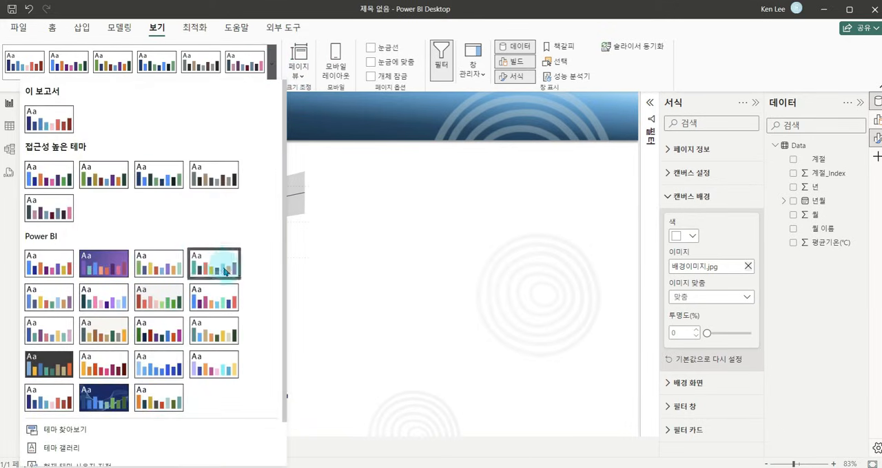
{"action": "left_click", "coordinate": [381, 201]}
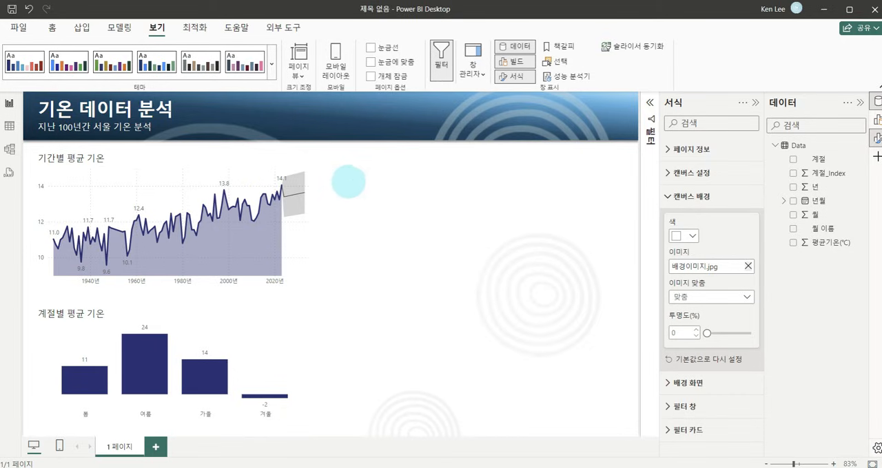
{"action": "left_click_drag", "start_coordinate": [313, 155], "coordinate": [634, 433]}
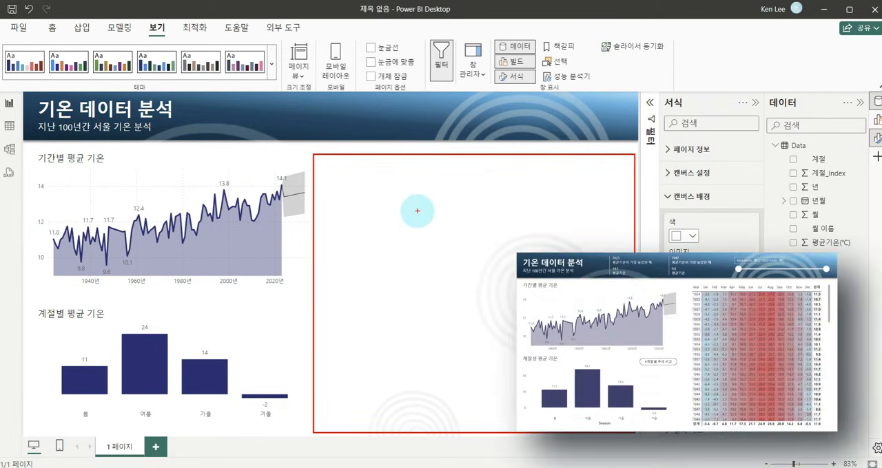
{"action": "key", "text": "Escape"}
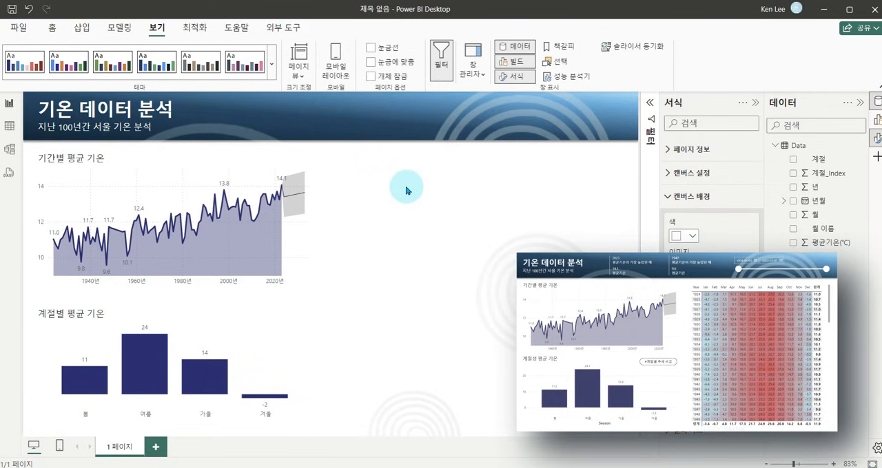
Insert an empty matrix visual beside the charts and enlarge it to fill the free area of the page.
{"action": "left_click", "coordinate": [53, 29]}
{"action": "left_click", "coordinate": [553, 64]}
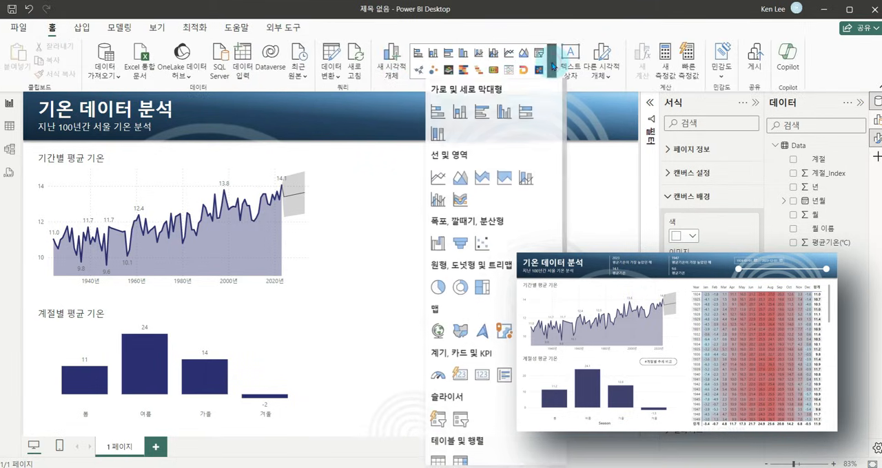
{"action": "scroll", "coordinate": [485, 389], "scroll_direction": "down", "scroll_amount": 2}
{"action": "scroll", "coordinate": [484, 390], "scroll_direction": "down", "scroll_amount": 1}
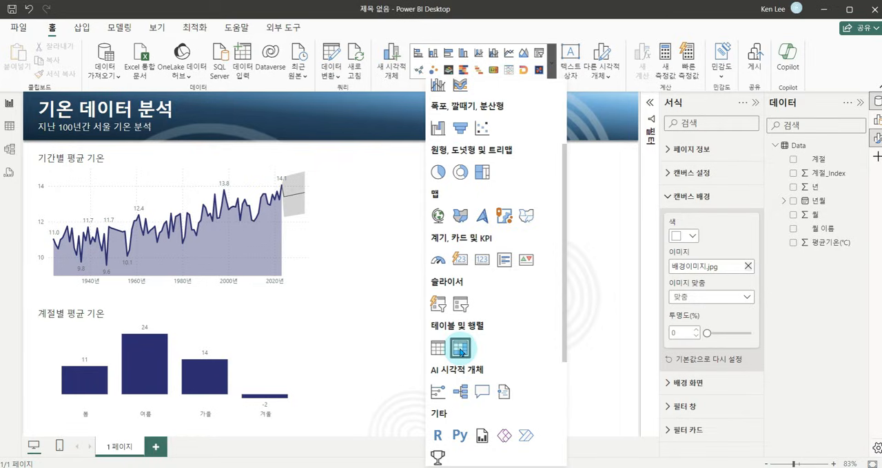
{"action": "left_click", "coordinate": [460, 351]}
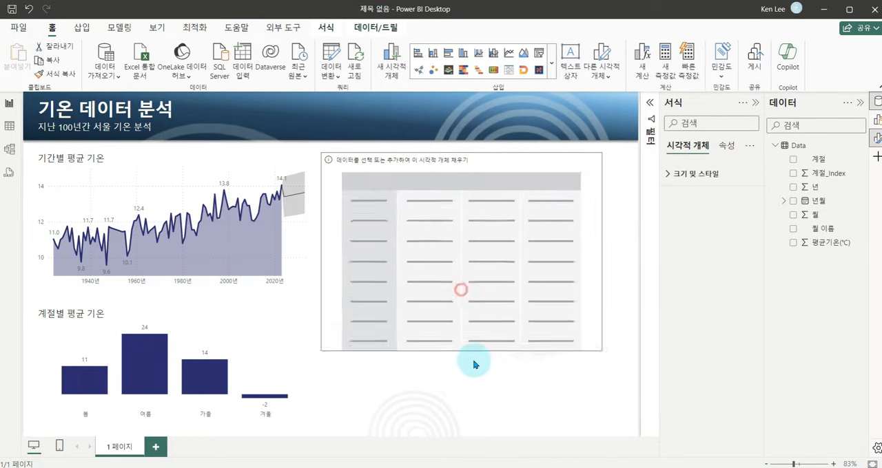
{"action": "left_click_drag", "start_coordinate": [602, 283], "coordinate": [624, 288]}
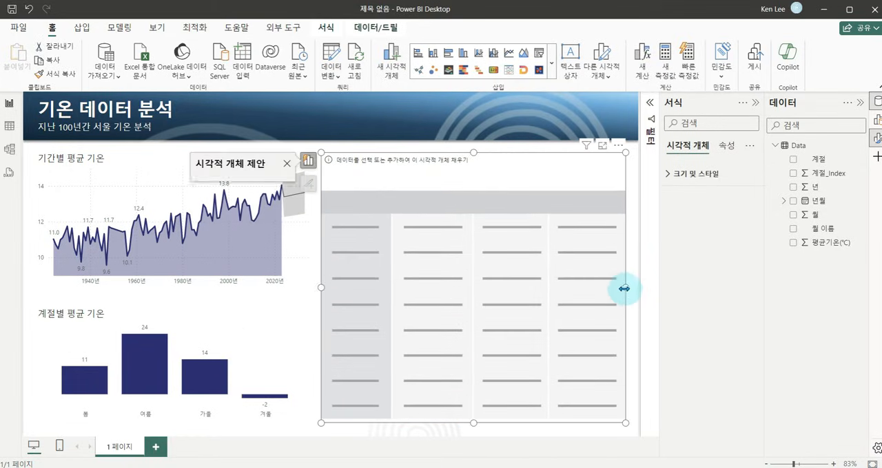
{"action": "left_click", "coordinate": [398, 169]}
{"action": "left_click_drag", "start_coordinate": [334, 153], "coordinate": [621, 186]}
{"action": "mouse_move", "coordinate": [494, 170]}
{"action": "left_mouse_down"}
{"action": "mouse_move", "coordinate": [508, 158]}
{"action": "mouse_move", "coordinate": [530, 182]}
{"action": "left_mouse_up"}
{"action": "mouse_move", "coordinate": [329, 197]}
{"action": "left_mouse_down"}
{"action": "mouse_move", "coordinate": [364, 368]}
{"action": "mouse_move", "coordinate": [394, 416]}
{"action": "left_mouse_up"}
{"action": "left_click_drag", "start_coordinate": [348, 282], "coordinate": [398, 293]}
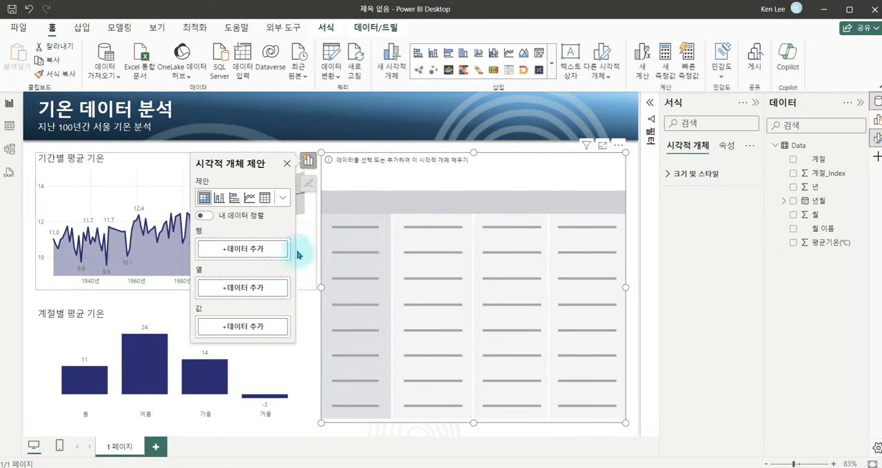
Add the 월 이름 field to the matrix rows and the 년 field to its columns.
{"action": "left_click", "coordinate": [248, 252]}
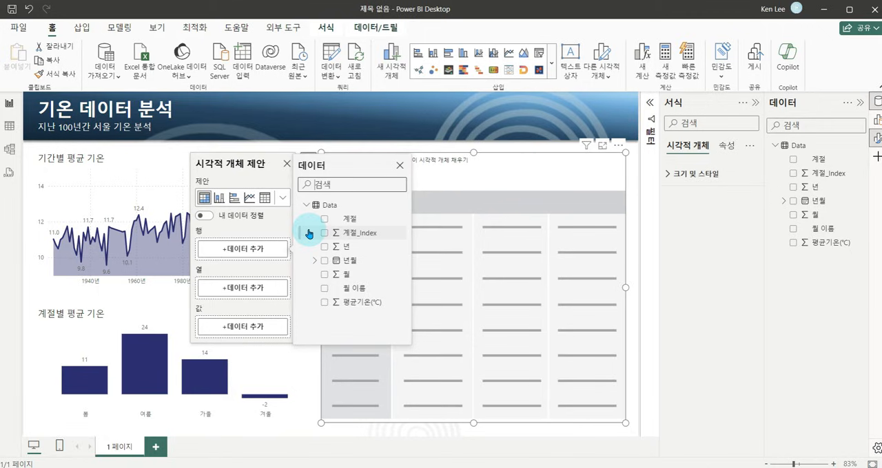
{"action": "left_click", "coordinate": [325, 288]}
{"action": "left_click", "coordinate": [242, 293]}
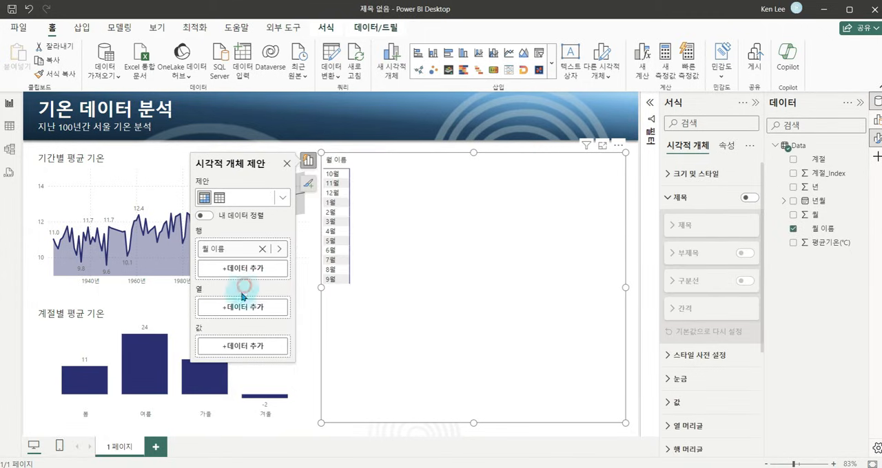
{"action": "left_click", "coordinate": [239, 306]}
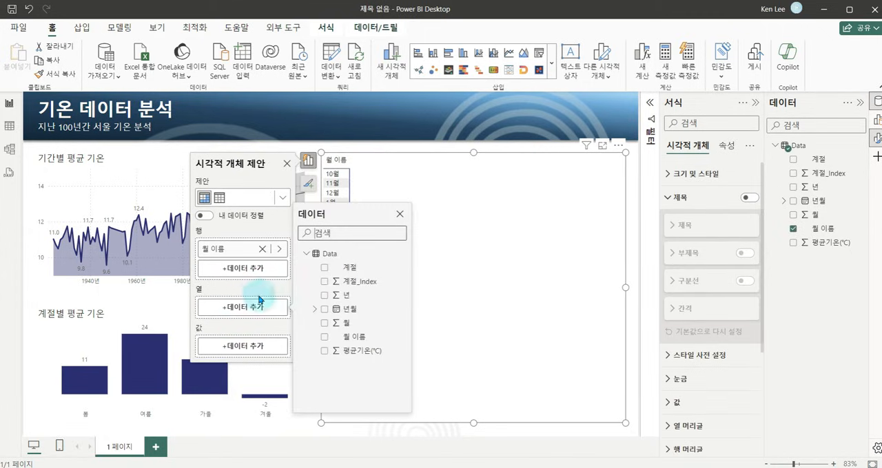
{"action": "left_click", "coordinate": [315, 309]}
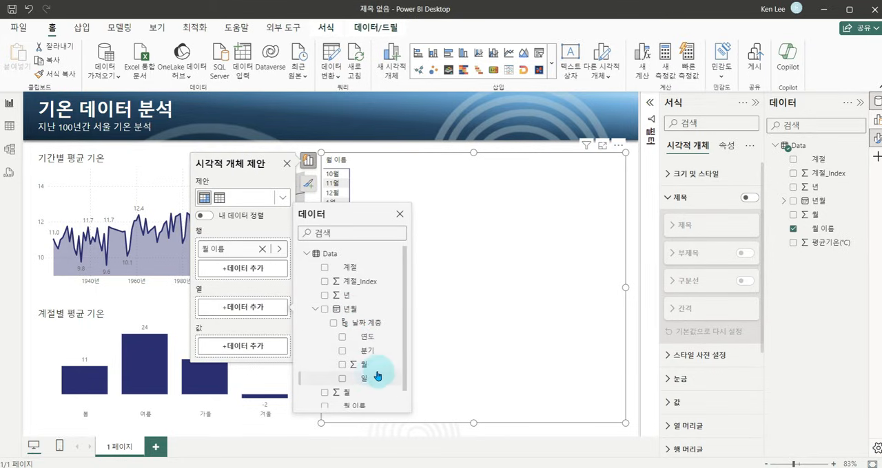
{"action": "left_click", "coordinate": [315, 308]}
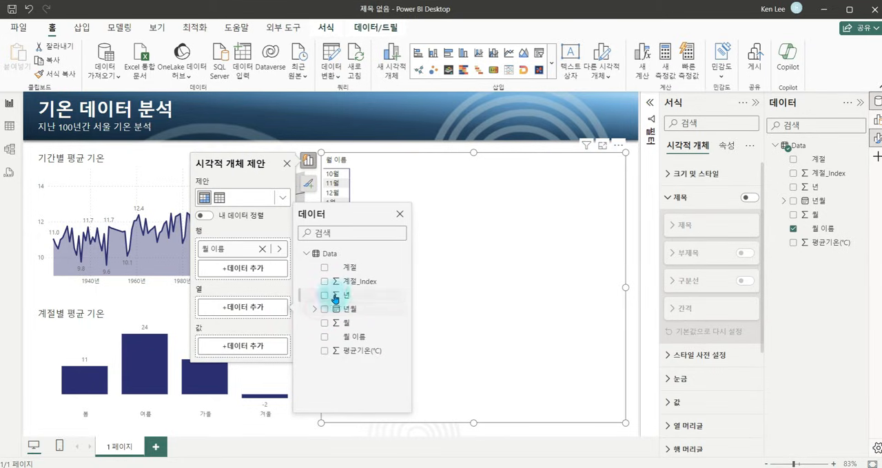
{"action": "left_click", "coordinate": [325, 296]}
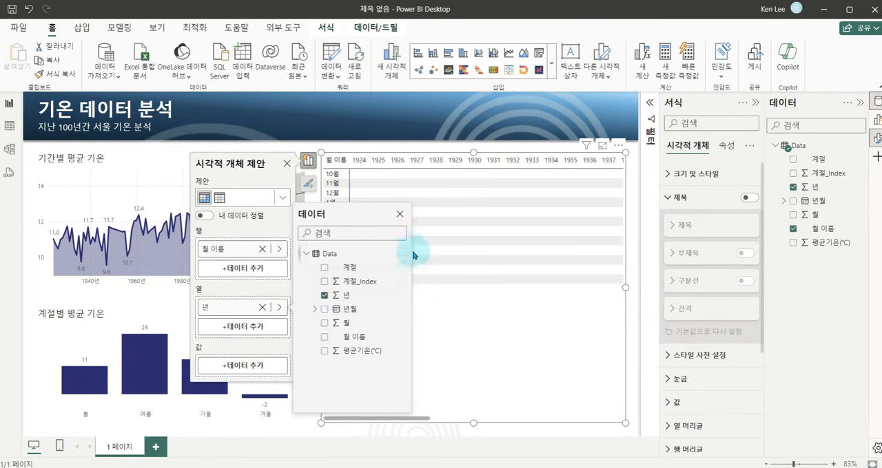
{"action": "left_click", "coordinate": [245, 294]}
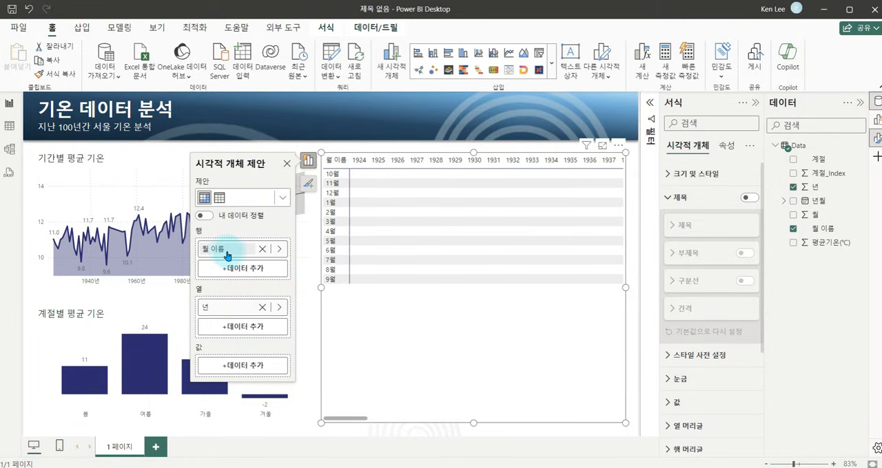
Swap the matrix fields so 년 is in the rows and 월 이름 in the columns, and add 평균기온(℃) as the values.
{"action": "left_click_drag", "start_coordinate": [228, 252], "coordinate": [239, 326]}
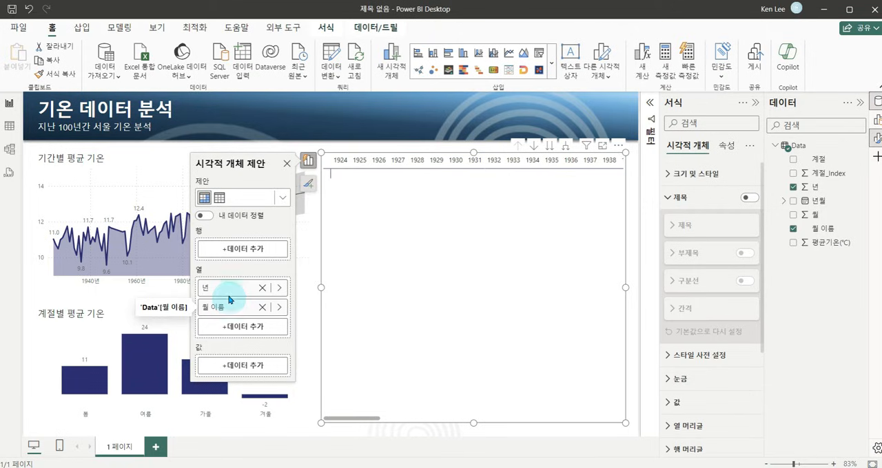
{"action": "left_click_drag", "start_coordinate": [230, 291], "coordinate": [233, 253]}
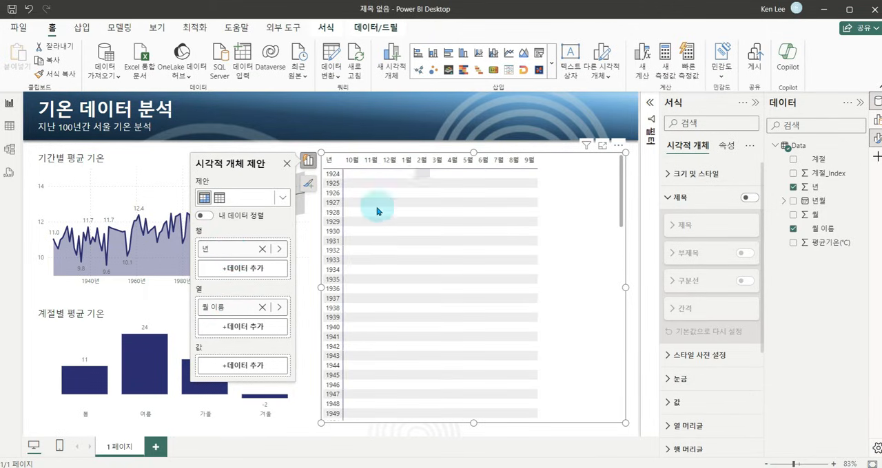
{"action": "left_click", "coordinate": [233, 371]}
{"action": "left_click", "coordinate": [323, 301]}
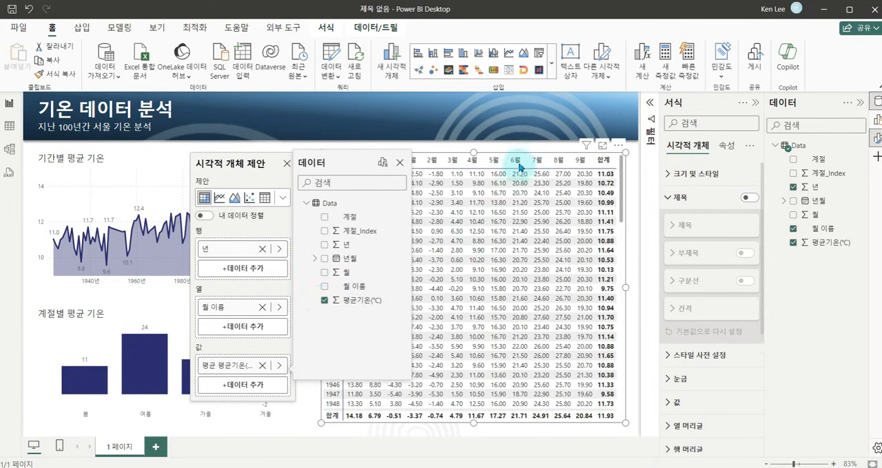
{"action": "left_click", "coordinate": [522, 150]}
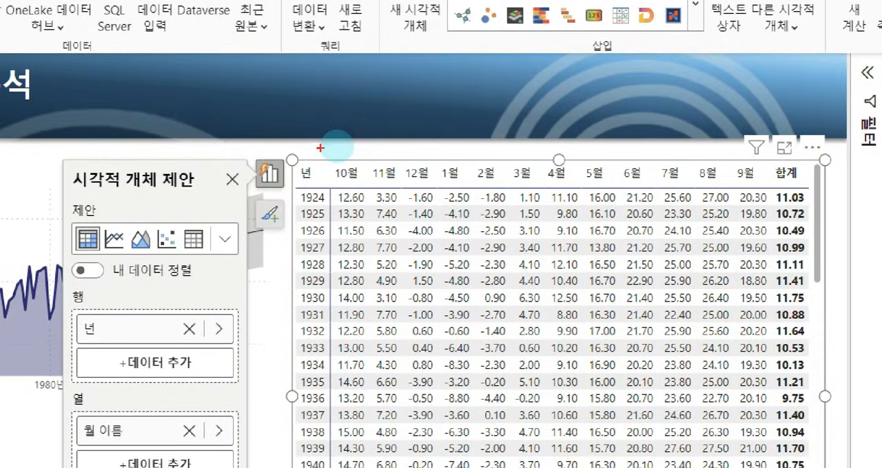
{"action": "mouse_move", "coordinate": [320, 147]}
{"action": "left_mouse_down"}
{"action": "mouse_move", "coordinate": [636, 183]}
{"action": "mouse_move", "coordinate": [773, 182]}
{"action": "left_mouse_up"}
{"action": "mouse_move", "coordinate": [647, 96]}
{"action": "left_mouse_down"}
{"action": "mouse_move", "coordinate": [651, 105]}
{"action": "mouse_move", "coordinate": [682, 88]}
{"action": "left_mouse_up"}
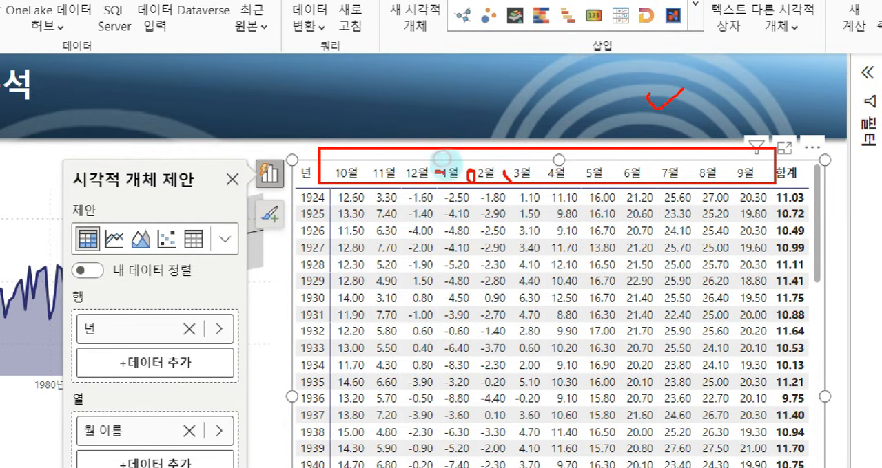
{"action": "mouse_move", "coordinate": [403, 143]}
{"action": "left_mouse_down"}
{"action": "mouse_move", "coordinate": [403, 151]}
{"action": "mouse_move", "coordinate": [389, 126]}
{"action": "mouse_move", "coordinate": [329, 159]}
{"action": "mouse_move", "coordinate": [376, 143]}
{"action": "left_mouse_up"}
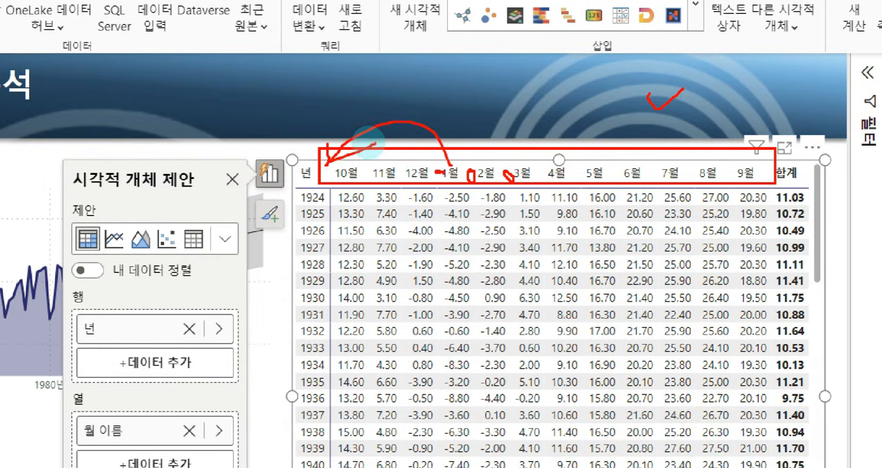
{"action": "left_click_drag", "start_coordinate": [320, 161], "coordinate": [365, 185]}
{"action": "left_click_drag", "start_coordinate": [439, 162], "coordinate": [466, 185]}
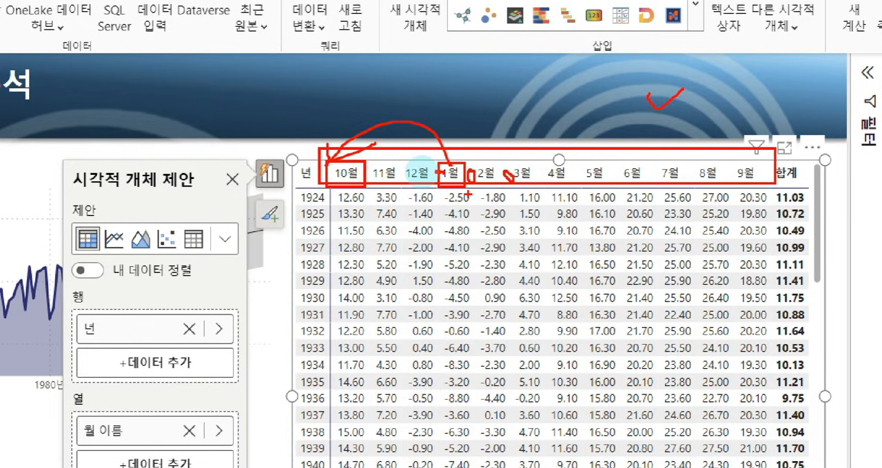
{"action": "key", "text": "Escape"}
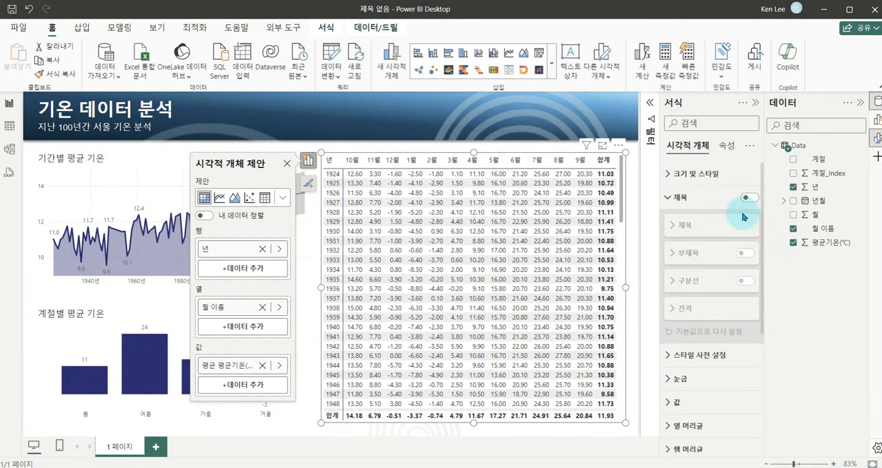
Sort the 월 이름 column by the 월 column.
{"action": "left_click", "coordinate": [824, 230]}
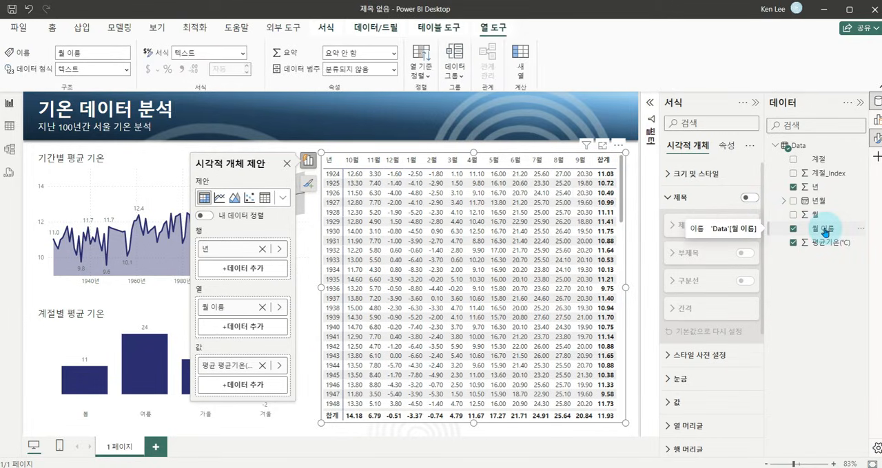
{"action": "left_click", "coordinate": [417, 74]}
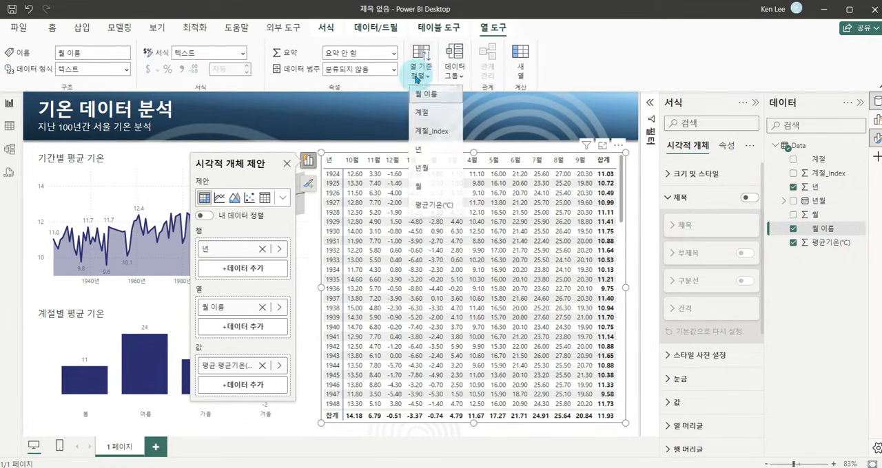
{"action": "left_click", "coordinate": [419, 190]}
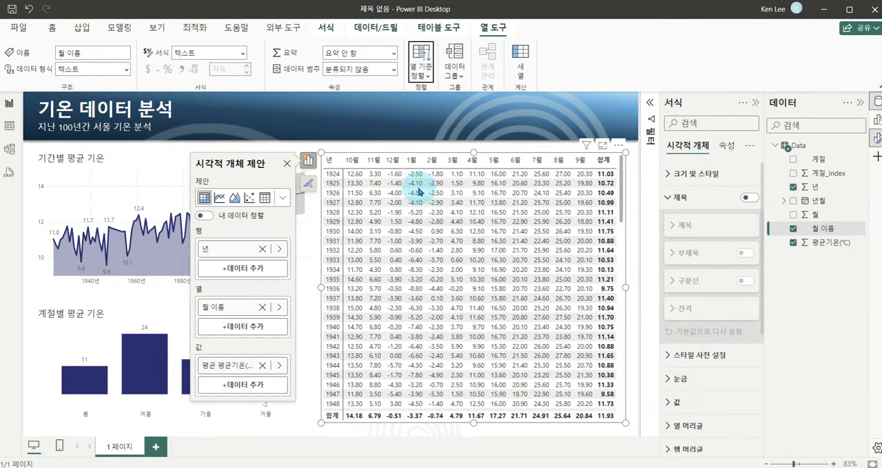
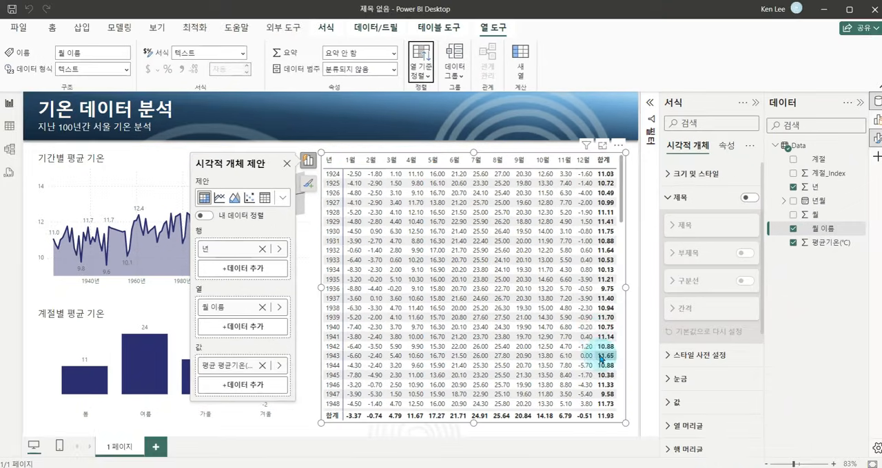
Format the 평균기온(℃) field as 10진수 with 1 decimal place.
{"action": "left_click", "coordinate": [826, 244]}
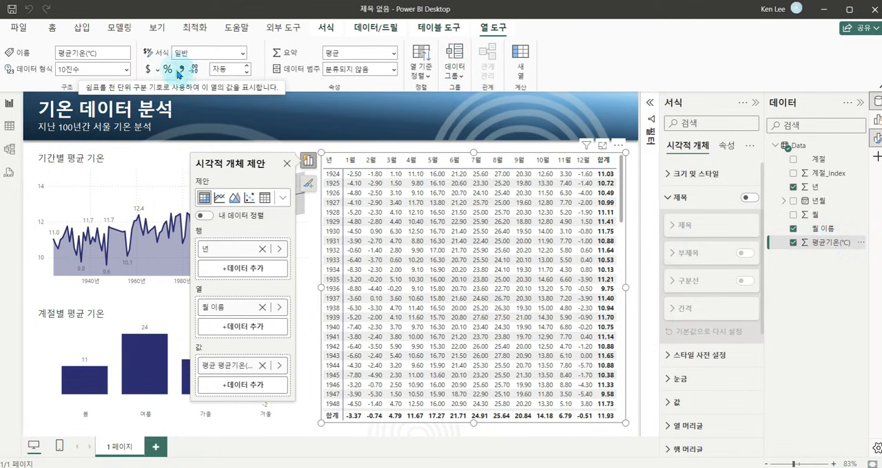
{"action": "left_click", "coordinate": [242, 53]}
{"action": "left_click", "coordinate": [190, 103]}
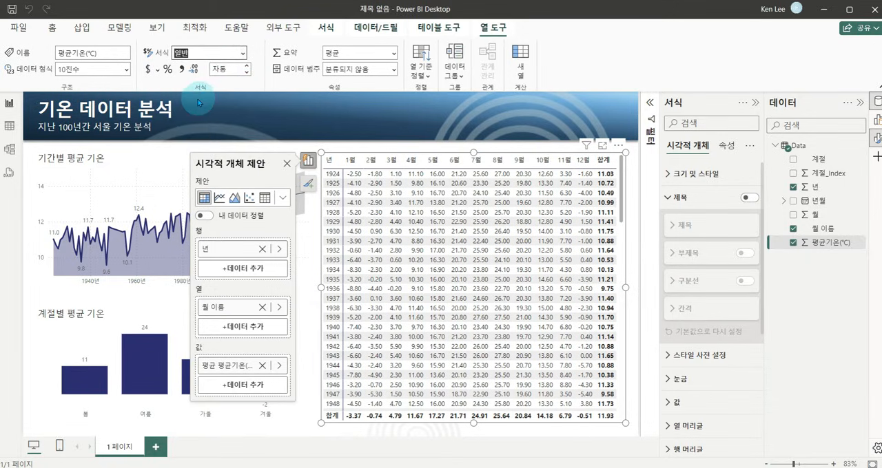
{"action": "double_click", "coordinate": [217, 70]}
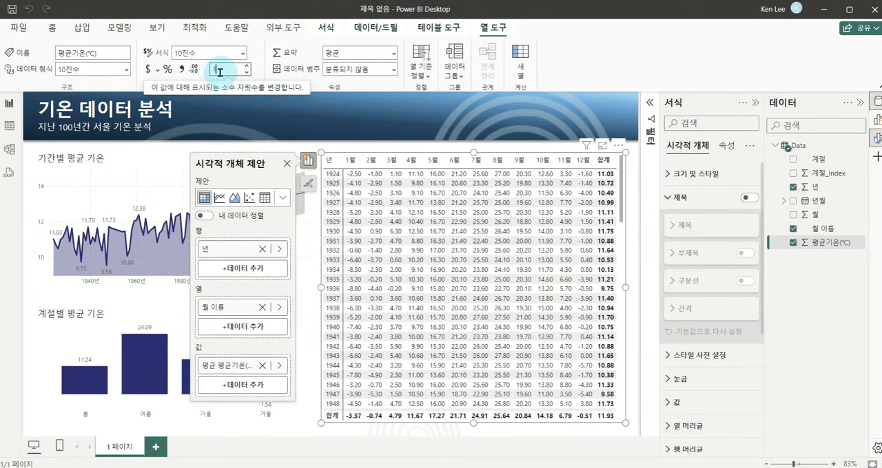
{"action": "type", "text": "1"}
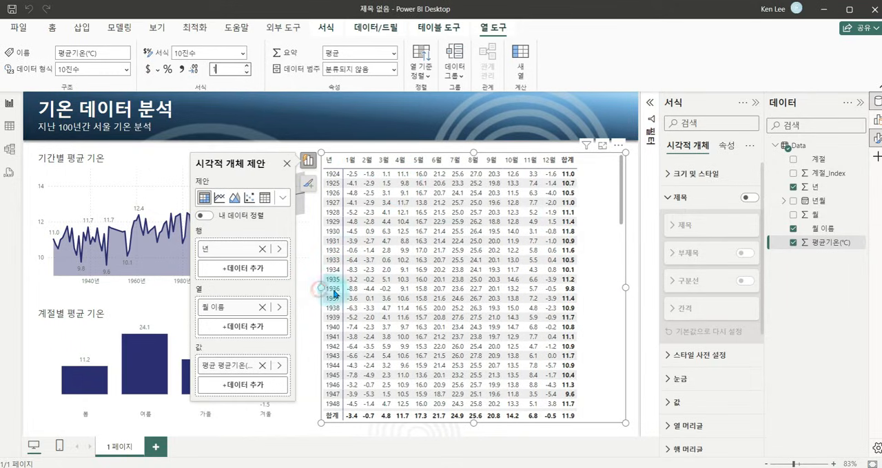
Narrow the matrix from its left edge and widen the two charts beside it to fill the freed space.
{"action": "left_click_drag", "start_coordinate": [333, 295], "coordinate": [355, 295]}
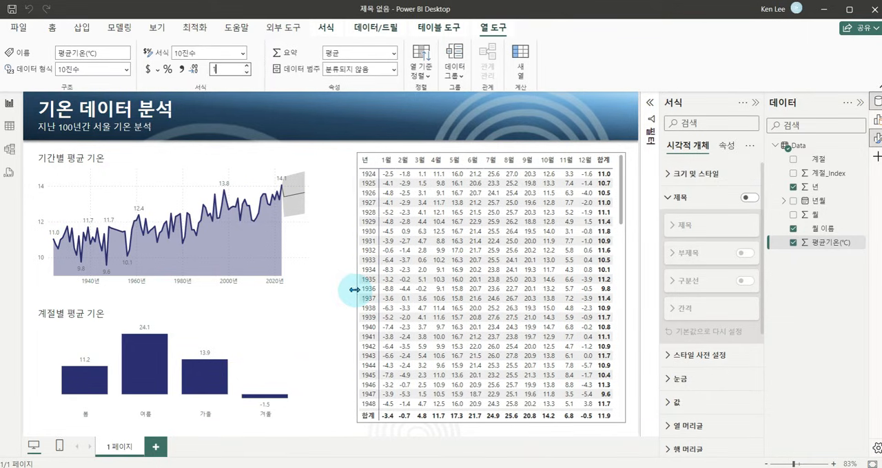
{"action": "left_click", "coordinate": [193, 168]}
{"action": "left_click_drag", "start_coordinate": [321, 218], "coordinate": [341, 228]}
{"action": "left_click", "coordinate": [314, 318]}
{"action": "key", "text": "ctrl+1"}
{"action": "left_click", "coordinate": [482, 145]}
{"action": "mouse_move", "coordinate": [293, 154]}
{"action": "left_mouse_down"}
{"action": "mouse_move", "coordinate": [456, 197]}
{"action": "mouse_move", "coordinate": [675, 213]}
{"action": "mouse_move", "coordinate": [682, 192]}
{"action": "left_mouse_up"}
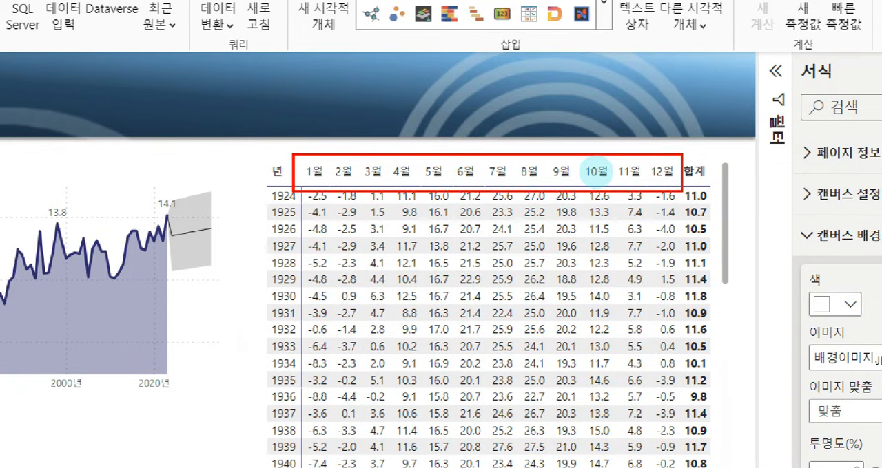
{"action": "left_click_drag", "start_coordinate": [559, 118], "coordinate": [565, 140]}
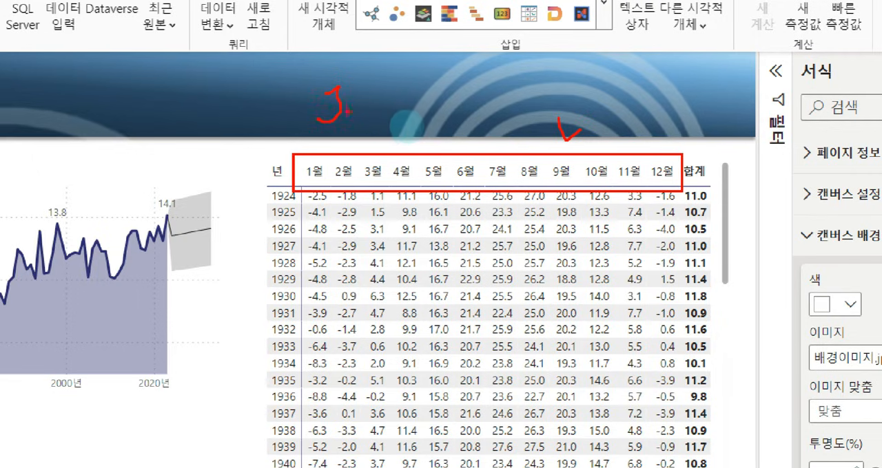
{"action": "left_click_drag", "start_coordinate": [377, 118], "coordinate": [394, 126]}
{"action": "left_click_drag", "start_coordinate": [417, 89], "coordinate": [436, 81]}
{"action": "mouse_move", "coordinate": [431, 114]}
{"action": "left_mouse_down"}
{"action": "mouse_move", "coordinate": [460, 106]}
{"action": "mouse_move", "coordinate": [485, 113]}
{"action": "left_mouse_up"}
{"action": "left_click_drag", "start_coordinate": [487, 77], "coordinate": [501, 144]}
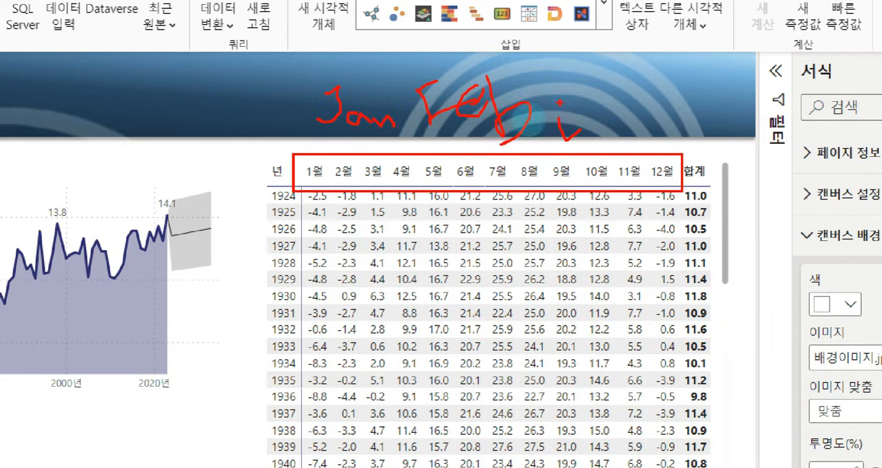
{"action": "key", "text": "Escape"}
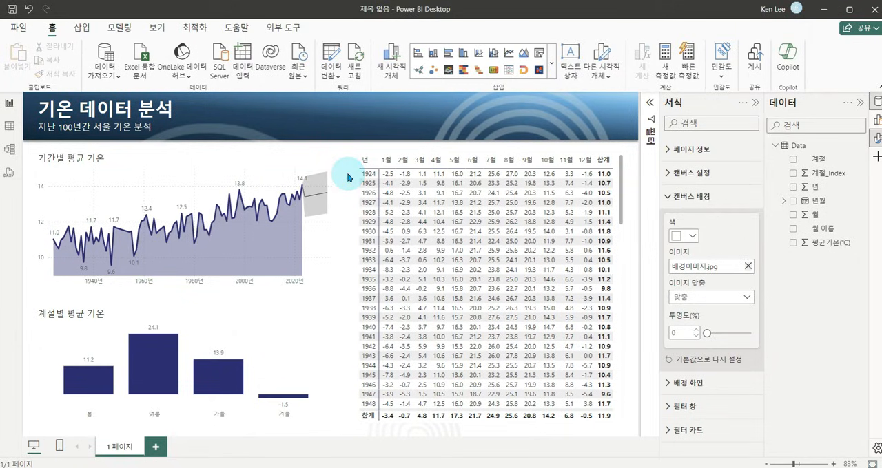
Open the Data query in the Power Query Editor to examine the 월 이름 column and the step that created it.
{"action": "key", "text": "ctrl+1"}
{"action": "left_click", "coordinate": [323, 44]}
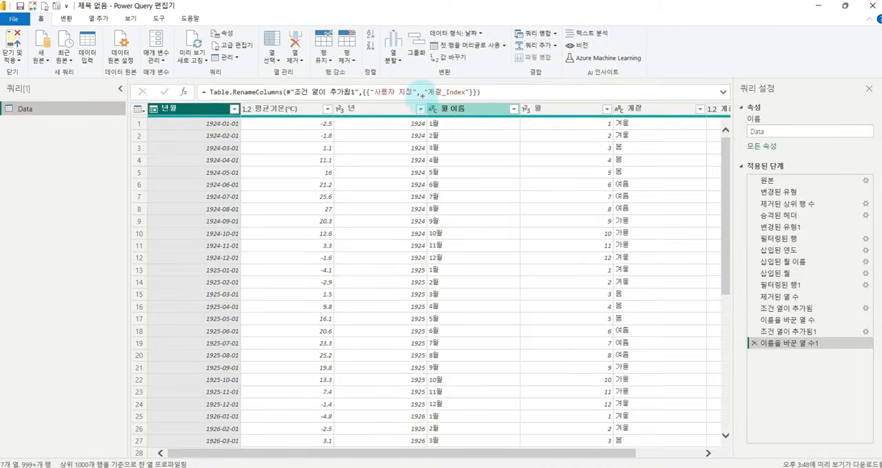
{"action": "mouse_move", "coordinate": [420, 96]}
{"action": "left_mouse_down"}
{"action": "mouse_move", "coordinate": [501, 375]}
{"action": "mouse_move", "coordinate": [507, 452]}
{"action": "mouse_move", "coordinate": [515, 441]}
{"action": "left_mouse_up"}
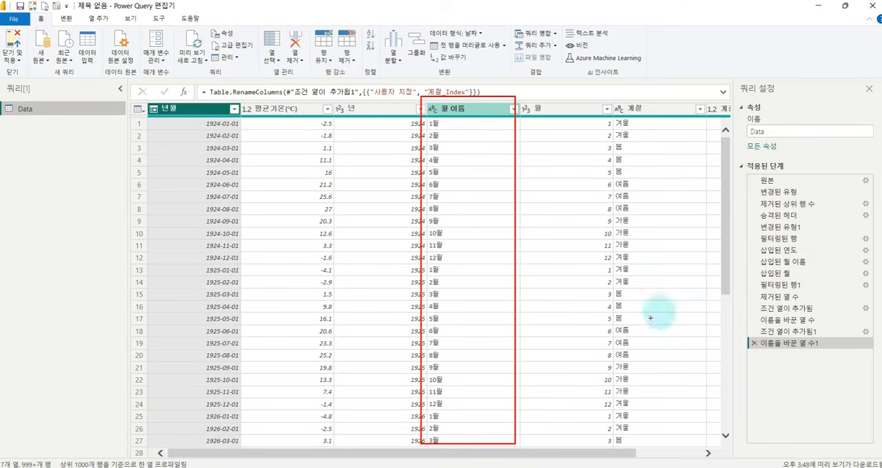
{"action": "key", "text": "Escape"}
{"action": "key", "text": "ctrl+1"}
{"action": "left_click_drag", "start_coordinate": [710, 256], "coordinate": [872, 272]}
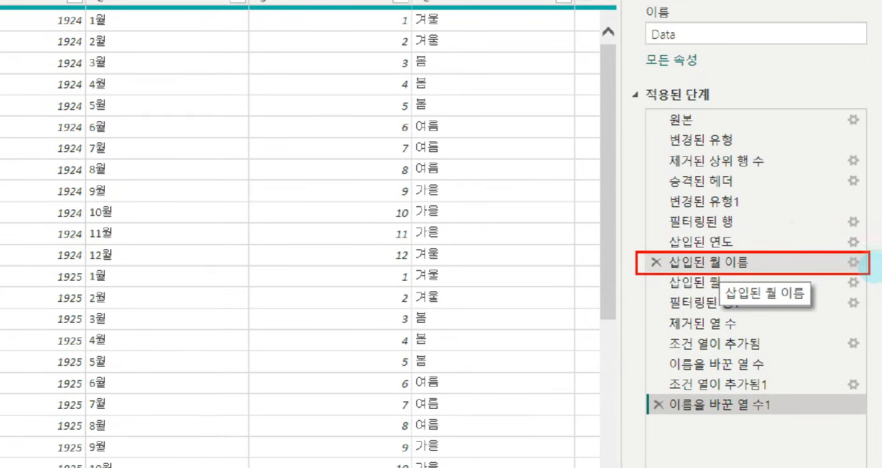
{"action": "key", "text": "Escape"}
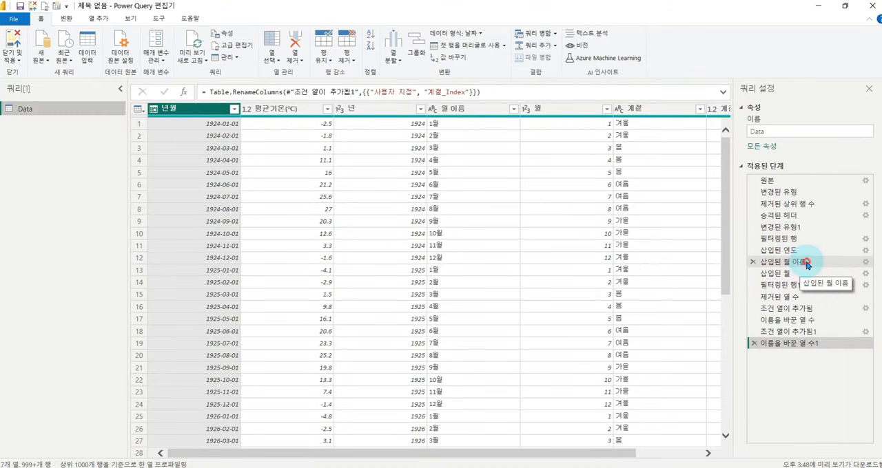
In the 삽입된 월 이름 step's formula, add the culture argument "en-us" to Date.MonthName([년월]).
{"action": "left_click", "coordinate": [805, 262]}
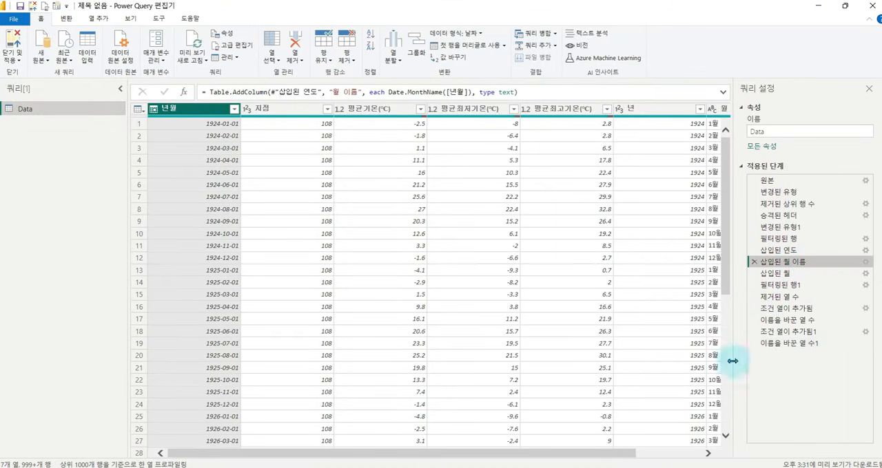
{"action": "left_click_drag", "start_coordinate": [629, 453], "coordinate": [697, 454]}
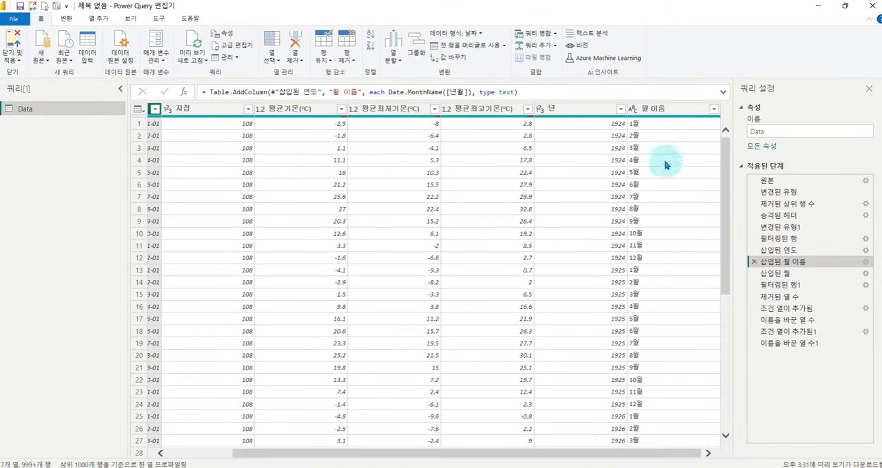
{"action": "left_click", "coordinate": [654, 112]}
{"action": "left_click", "coordinate": [619, 108]}
{"action": "left_click_drag", "start_coordinate": [627, 101], "coordinate": [725, 450]}
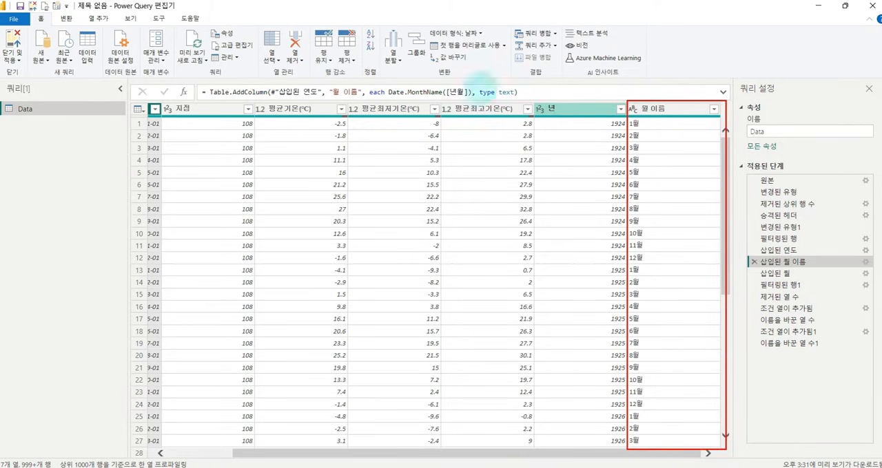
{"action": "key", "text": "Escape"}
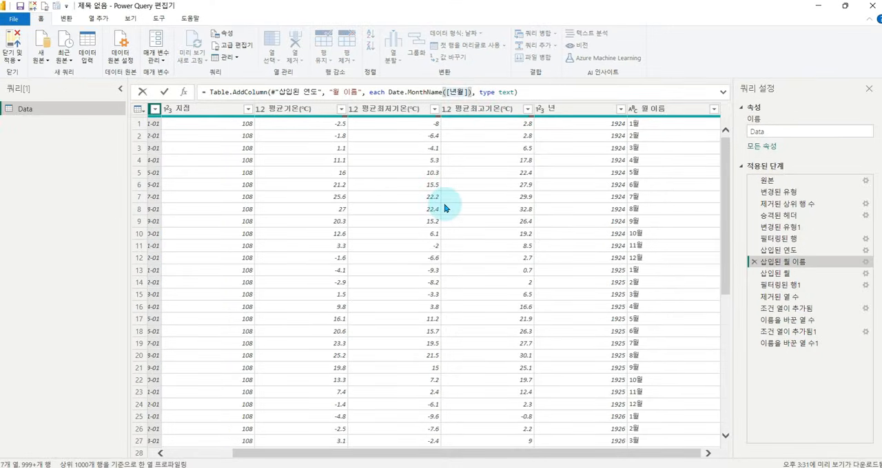
{"action": "type", "text": "\""}
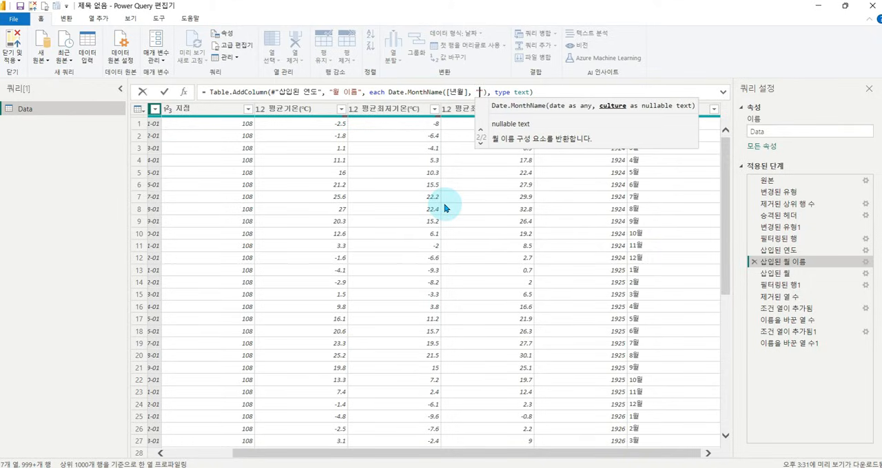
{"action": "type", "text": "en-us"}
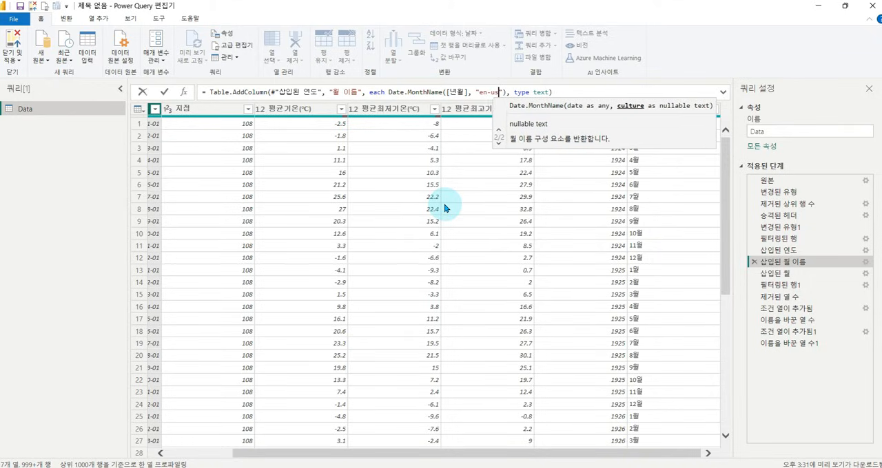
{"action": "type", "text": "\")"}
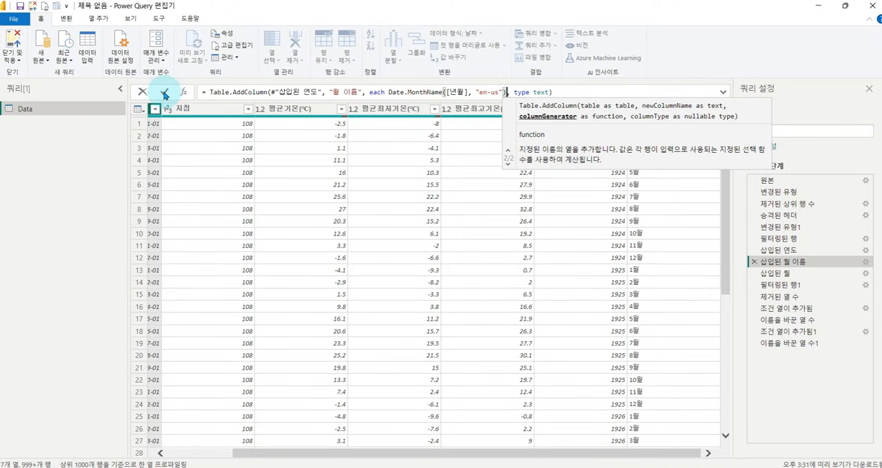
{"action": "left_click", "coordinate": [164, 93]}
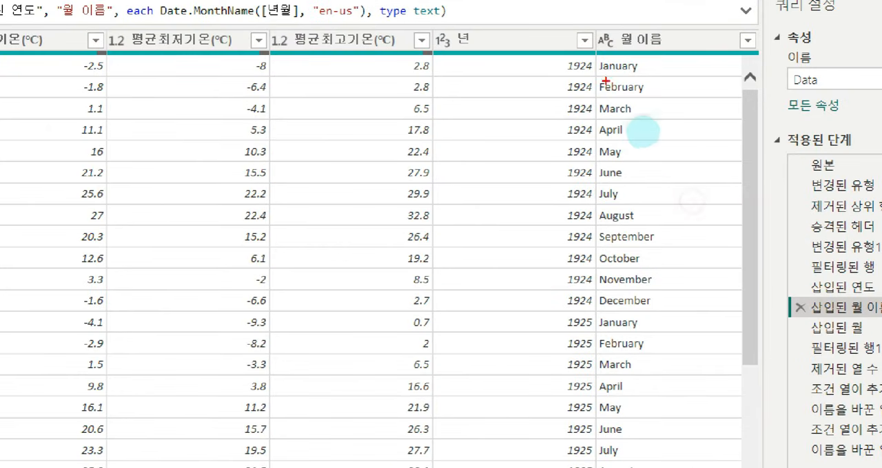
Extract the first 3 characters of the 월 이름 column, inserting this transformation right after the 삽입된 월 이름 step.
{"action": "mouse_move", "coordinate": [597, 58]}
{"action": "left_mouse_down"}
{"action": "mouse_move", "coordinate": [683, 445]}
{"action": "mouse_move", "coordinate": [709, 467]}
{"action": "left_mouse_up"}
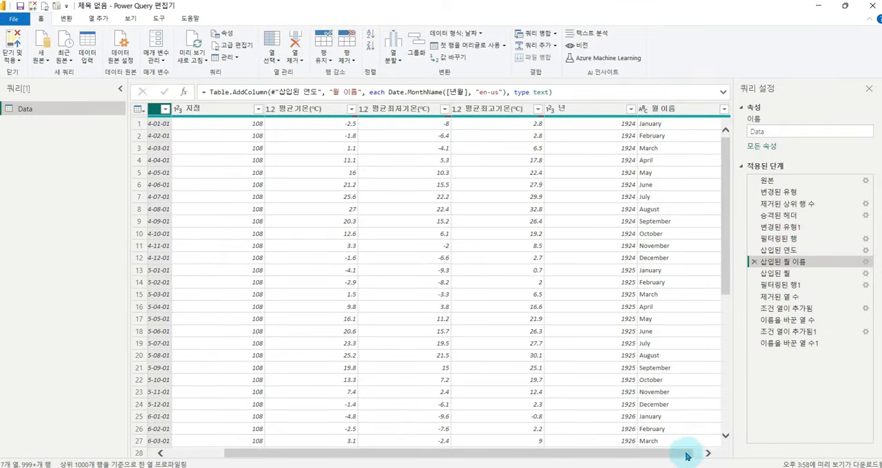
{"action": "left_click", "coordinate": [708, 453]}
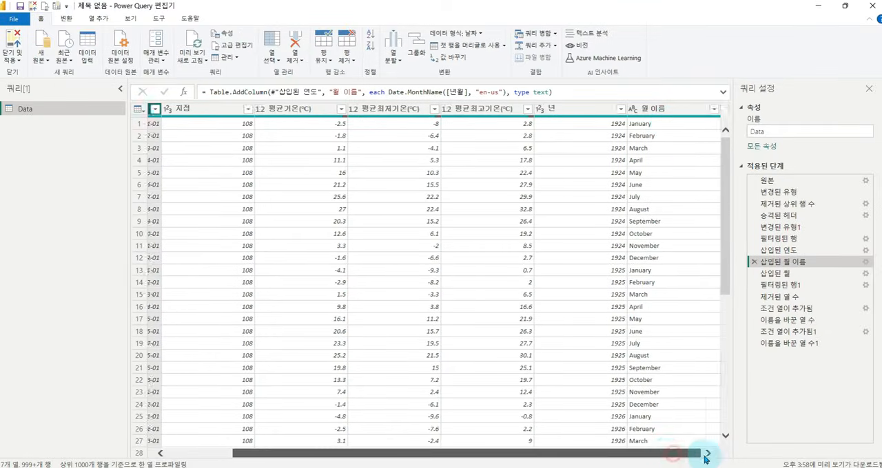
{"action": "left_click", "coordinate": [678, 113]}
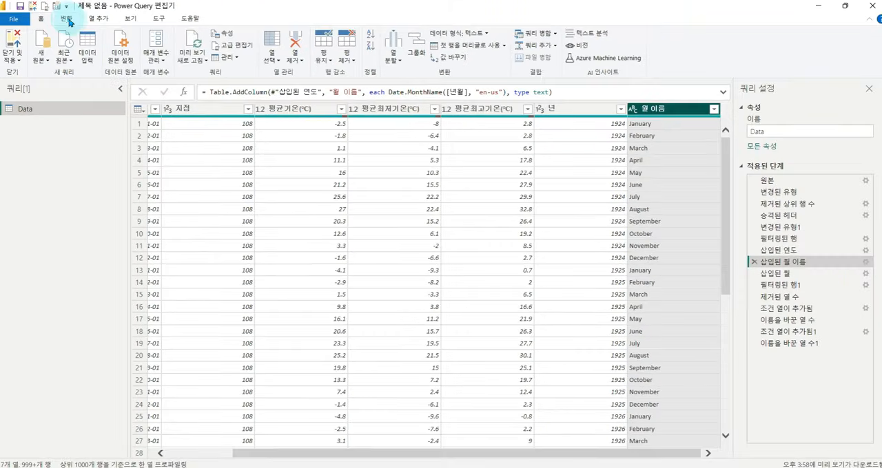
{"action": "left_click", "coordinate": [106, 30]}
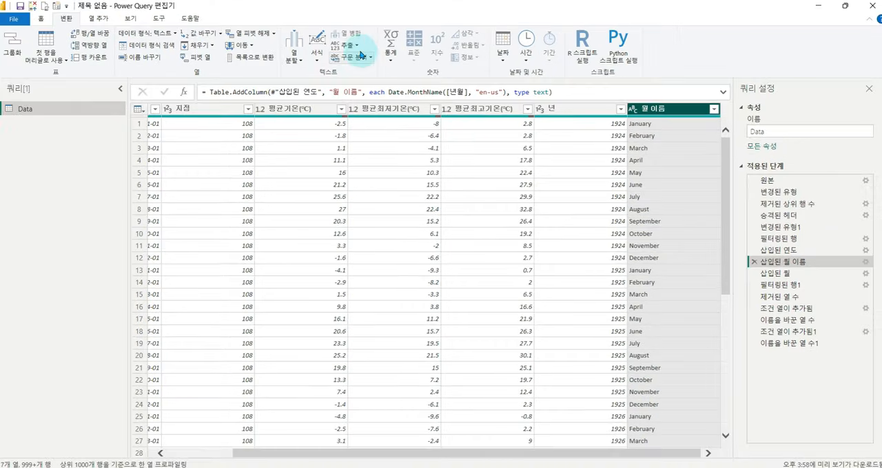
{"action": "left_click", "coordinate": [354, 57]}
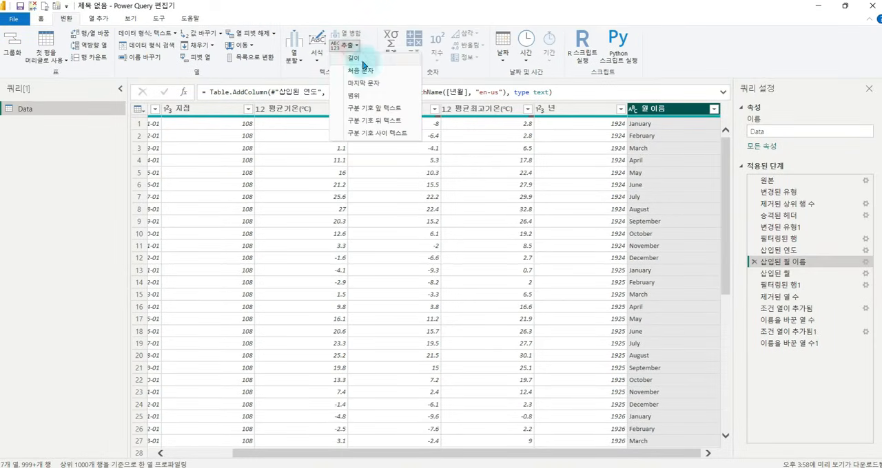
{"action": "left_click", "coordinate": [363, 68]}
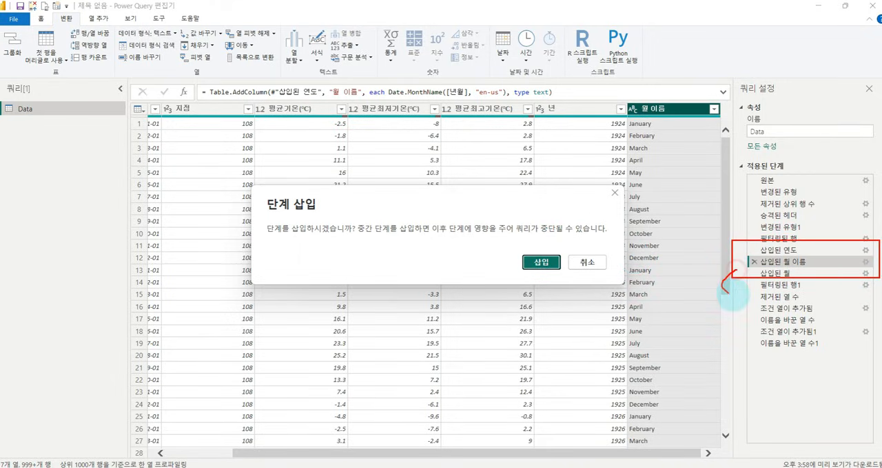
{"action": "left_click_drag", "start_coordinate": [734, 315], "coordinate": [742, 336]}
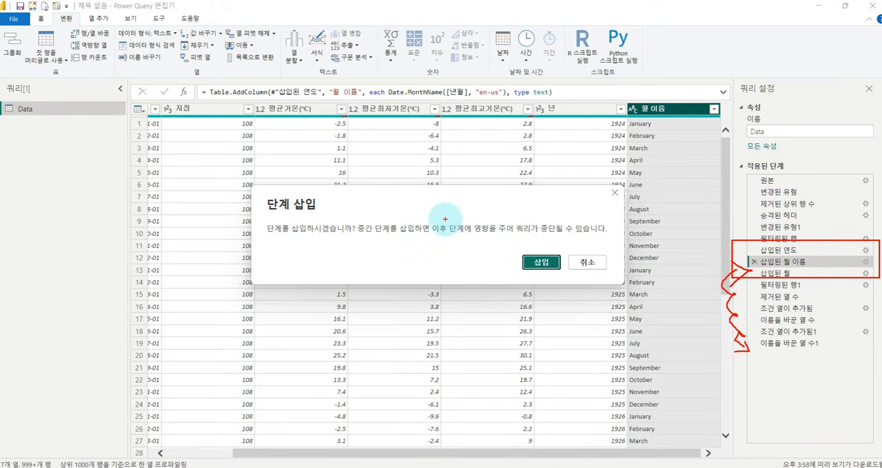
{"action": "left_click_drag", "start_coordinate": [428, 221], "coordinate": [514, 238]}
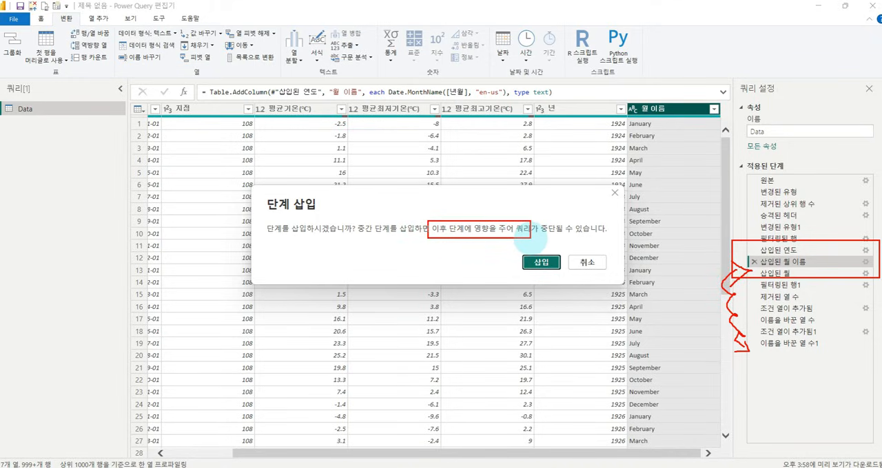
{"action": "left_click_drag", "start_coordinate": [558, 238], "coordinate": [611, 238]}
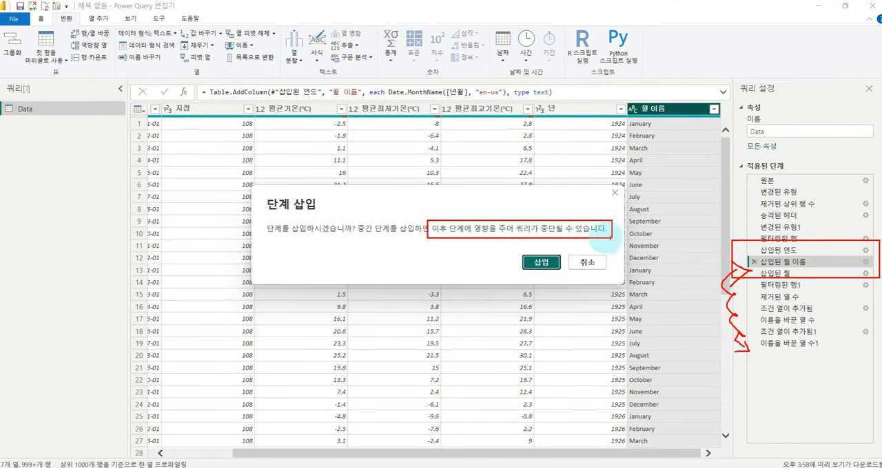
{"action": "key", "text": "Escape"}
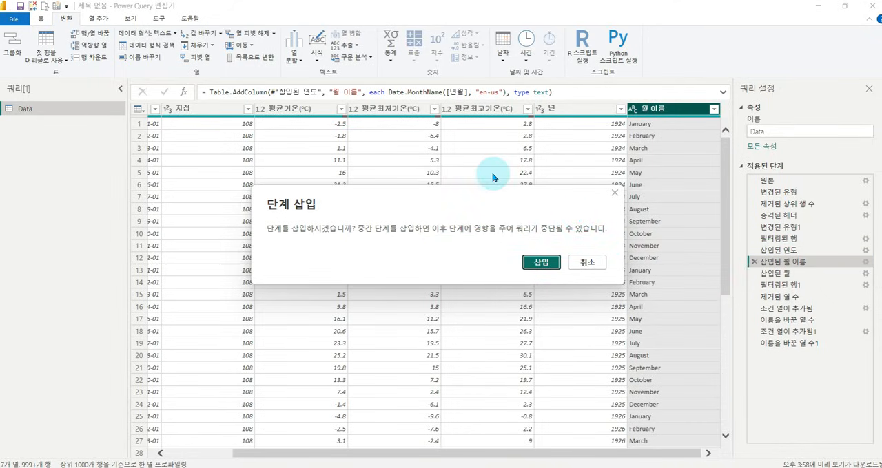
{"action": "left_click", "coordinate": [540, 263]}
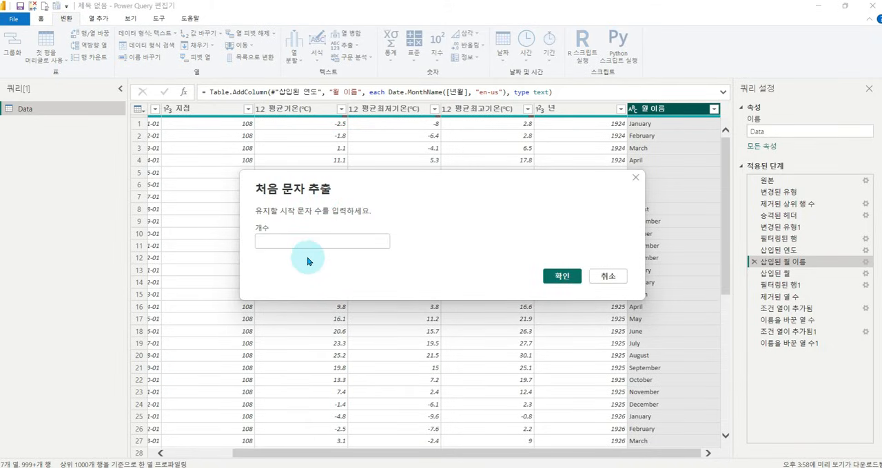
{"action": "type", "text": "3"}
{"action": "left_click", "coordinate": [561, 276]}
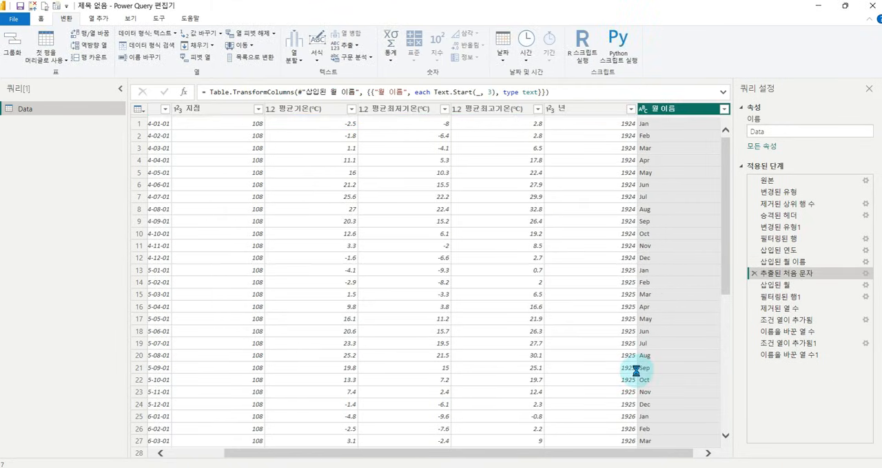
Review the query's applied steps after 추출된 처음 문자 up to 이름을 바꾼 열 수1, and apply the query changes to the report.
{"action": "left_click_drag", "start_coordinate": [673, 452], "coordinate": [710, 453]}
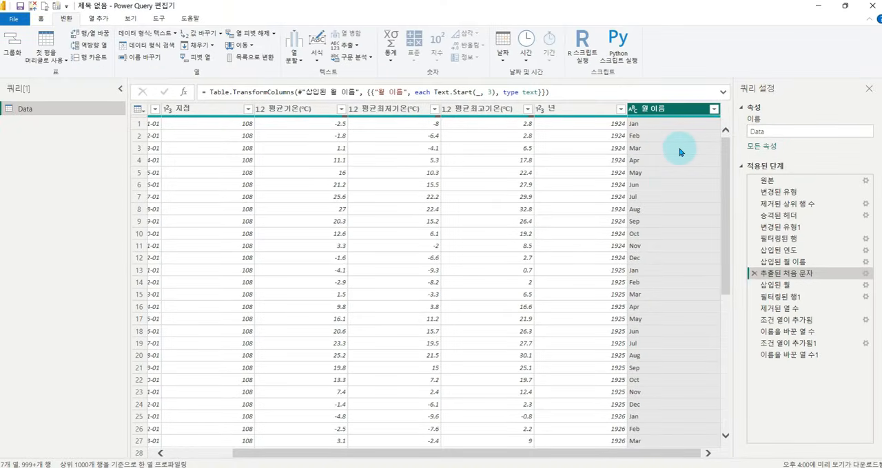
{"action": "left_click", "coordinate": [813, 284]}
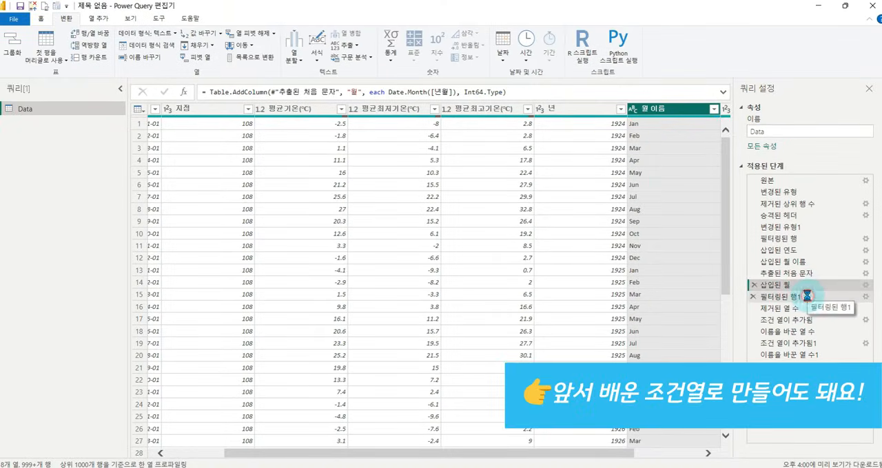
{"action": "left_click", "coordinate": [807, 296]}
{"action": "left_click", "coordinate": [807, 309]}
{"action": "left_click", "coordinate": [788, 355]}
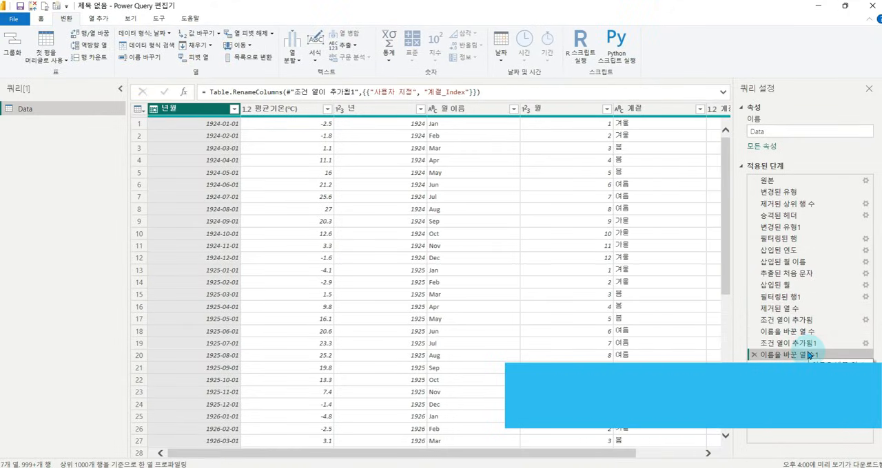
{"action": "left_click_drag", "start_coordinate": [619, 453], "coordinate": [341, 221]}
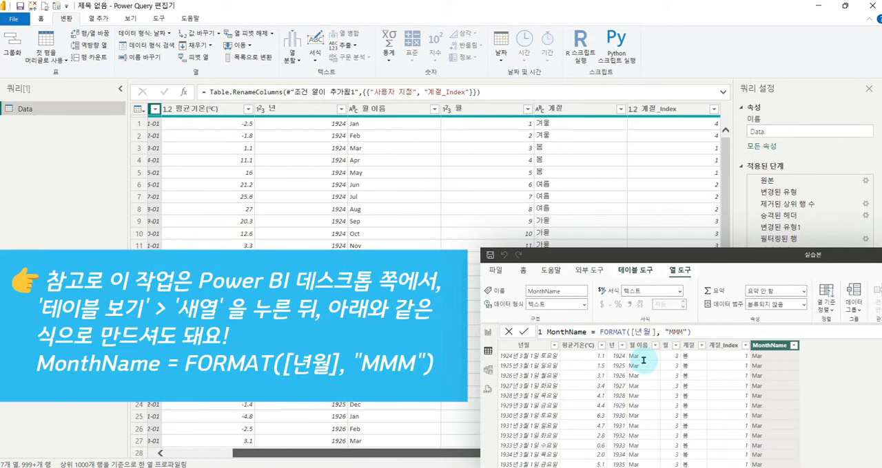
{"action": "left_click", "coordinate": [41, 18]}
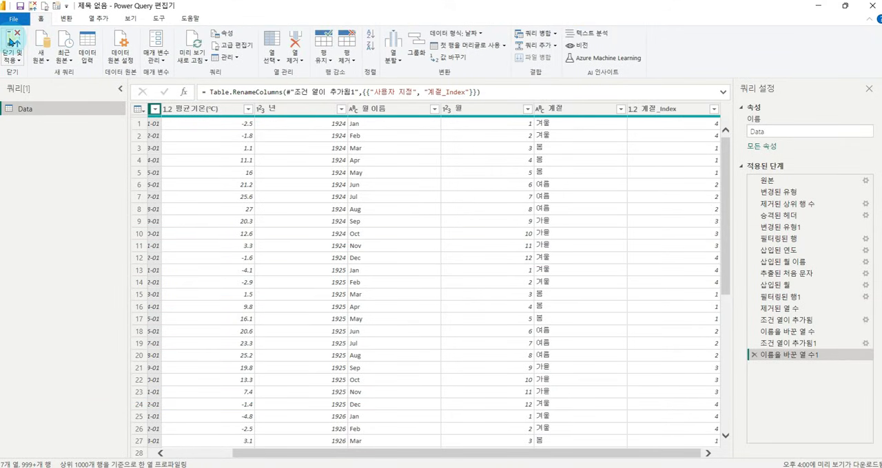
{"action": "left_click", "coordinate": [15, 40]}
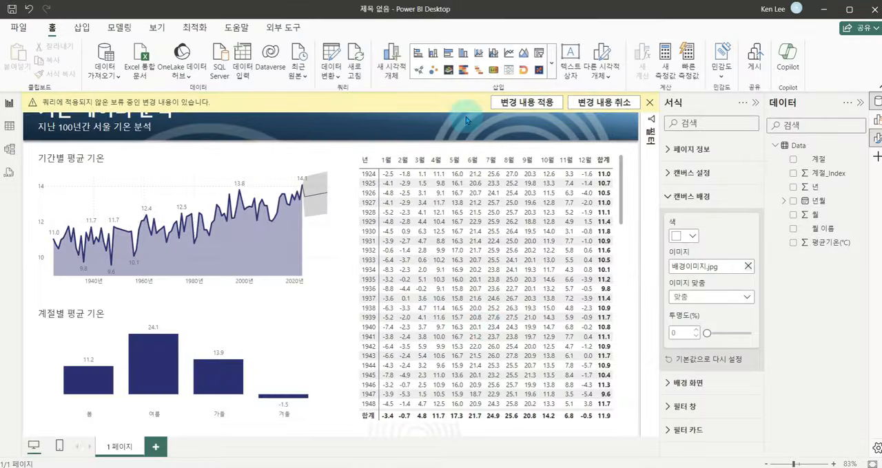
{"action": "key", "text": "ctrl+1"}
{"action": "left_click", "coordinate": [623, 171]}
{"action": "left_click_drag", "start_coordinate": [375, 149], "coordinate": [588, 168]}
{"action": "left_click_drag", "start_coordinate": [550, 103], "coordinate": [589, 80]}
{"action": "key", "text": "Escape"}
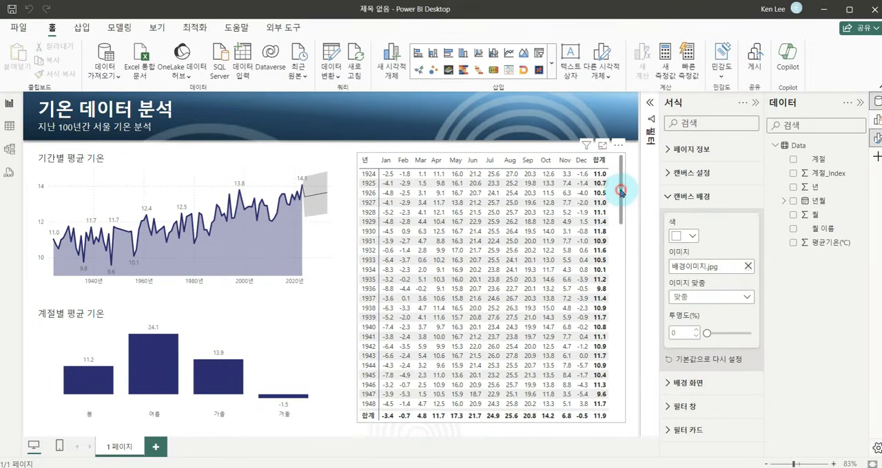
Turn on background color in the matrix's cell elements formatting for the average 평균기온(℃) series.
{"action": "left_click", "coordinate": [620, 192]}
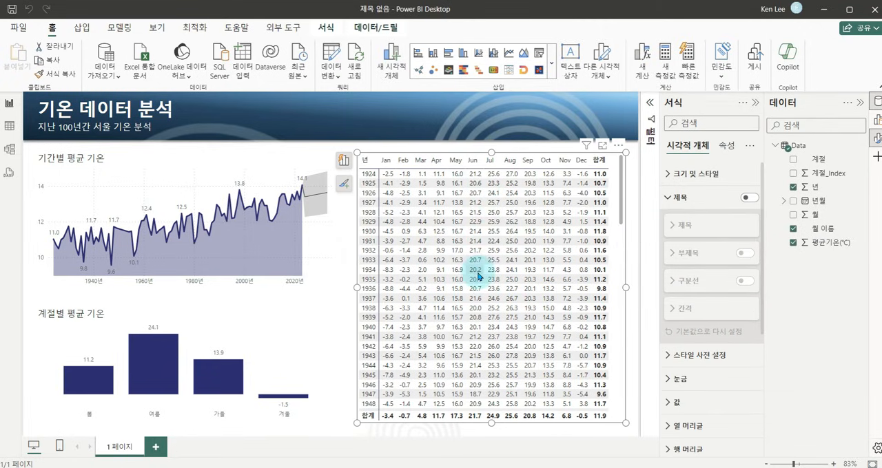
{"action": "left_click", "coordinate": [671, 198]}
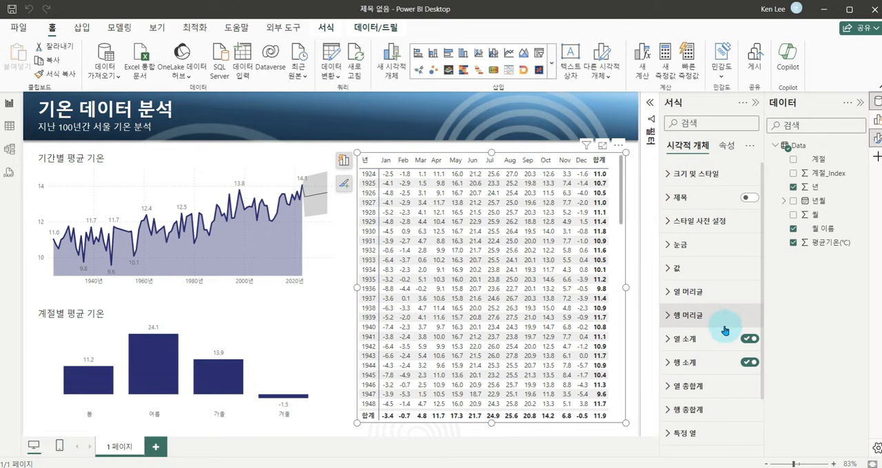
{"action": "scroll", "coordinate": [722, 372], "scroll_direction": "down", "scroll_amount": 3}
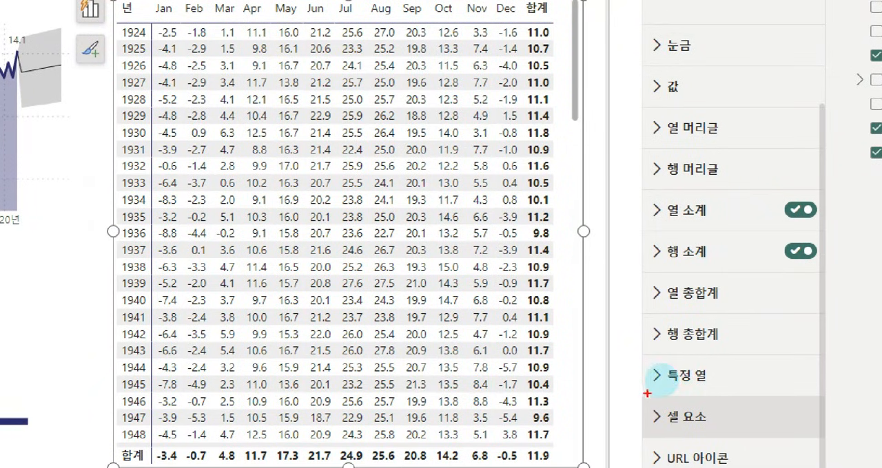
{"action": "mouse_move", "coordinate": [535, 389]}
{"action": "left_mouse_down"}
{"action": "mouse_move", "coordinate": [611, 418]}
{"action": "mouse_move", "coordinate": [805, 433]}
{"action": "left_mouse_up"}
{"action": "key", "text": "Escape"}
{"action": "left_click", "coordinate": [663, 417]}
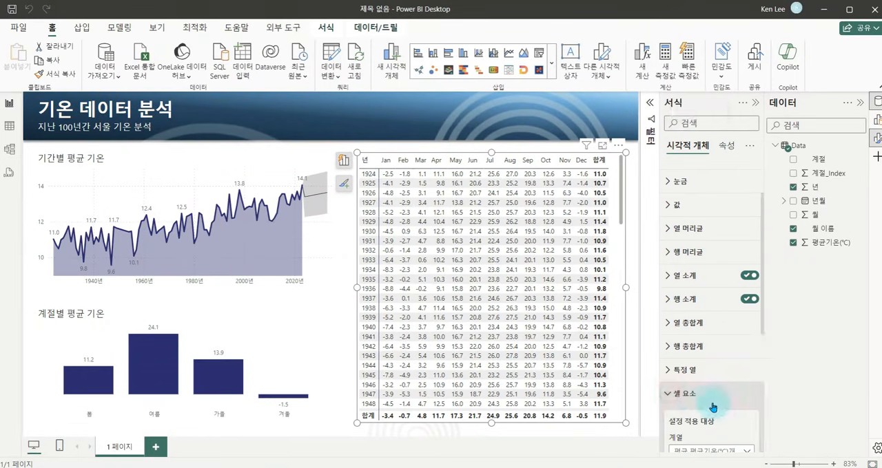
{"action": "scroll", "coordinate": [713, 408], "scroll_direction": "down", "scroll_amount": 3}
{"action": "scroll", "coordinate": [717, 408], "scroll_direction": "down", "scroll_amount": 2}
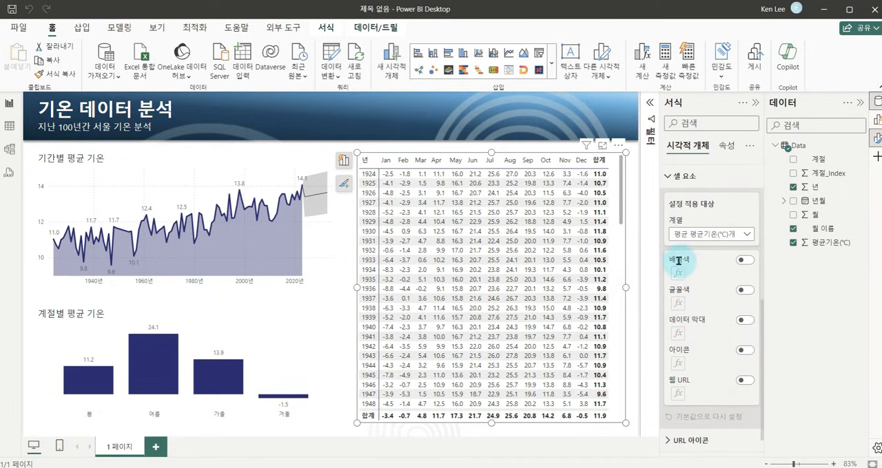
{"action": "left_click", "coordinate": [746, 261]}
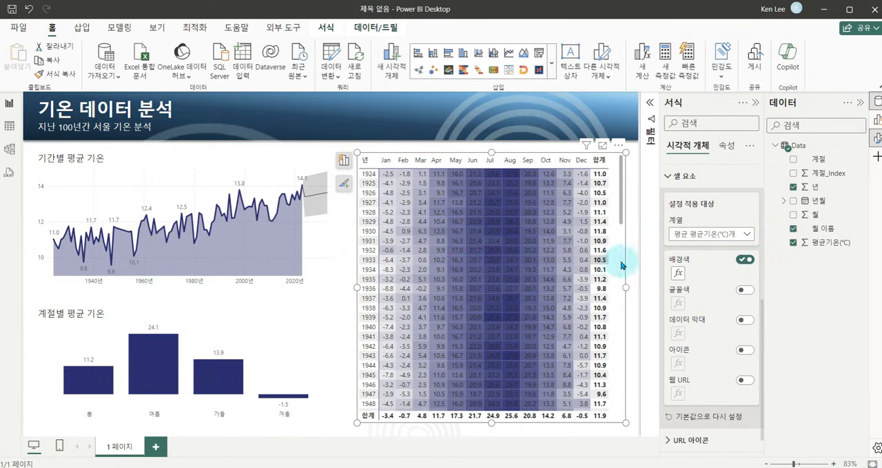
Set the matrix's background color gradient to light blue for the minimum value and red for the maximum value.
{"action": "left_click", "coordinate": [678, 275]}
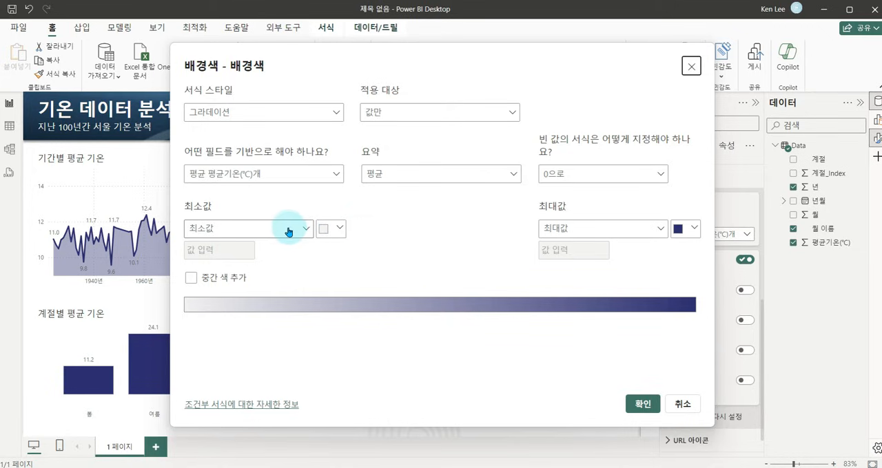
{"action": "left_click", "coordinate": [336, 230]}
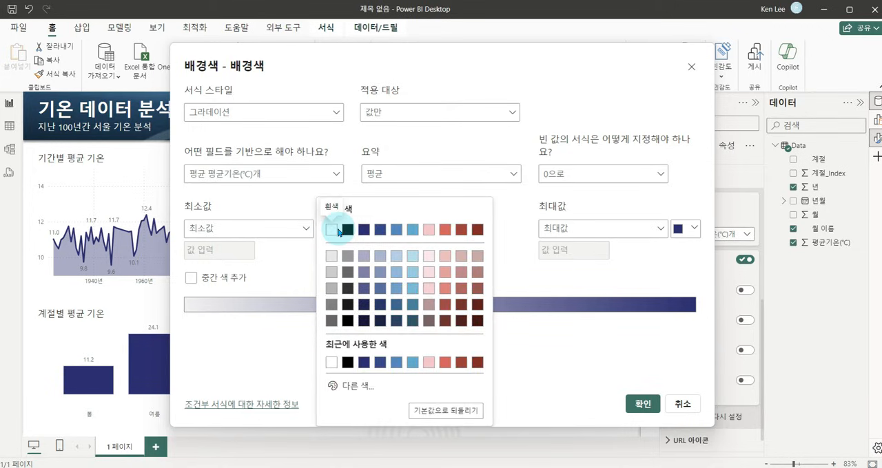
{"action": "left_click", "coordinate": [412, 255]}
{"action": "left_click", "coordinate": [692, 230]}
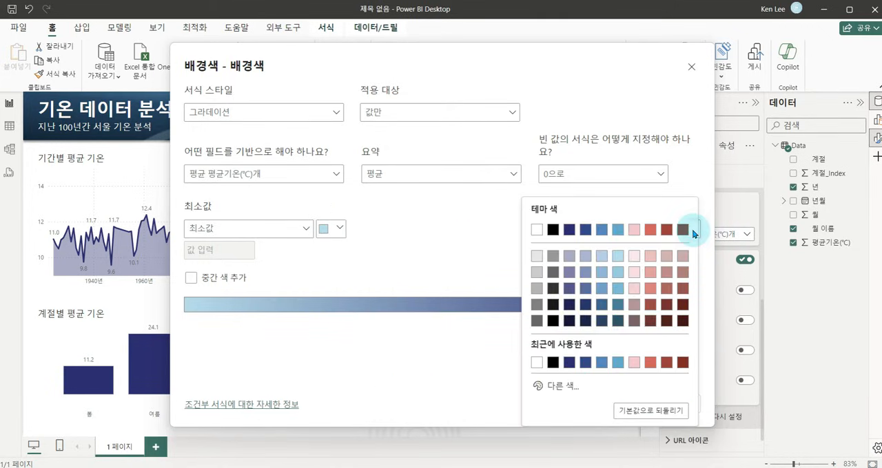
{"action": "left_click", "coordinate": [650, 229]}
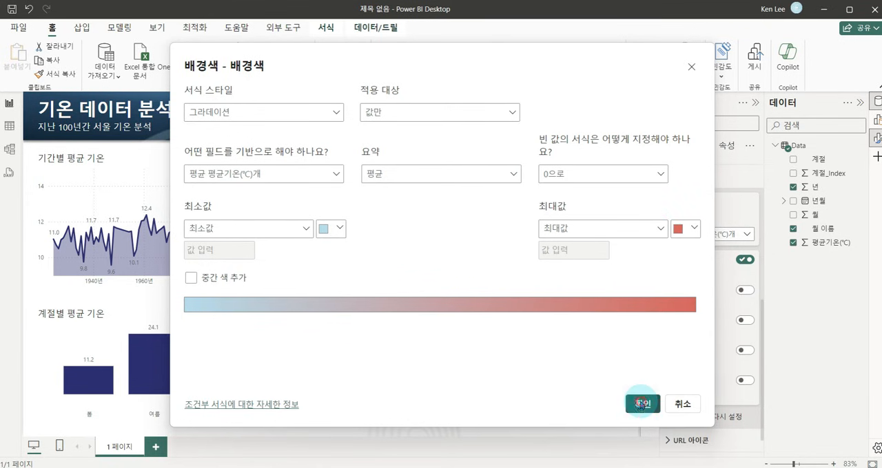
{"action": "left_click", "coordinate": [640, 404]}
{"action": "scroll", "coordinate": [555, 268], "scroll_direction": "up", "scroll_amount": 15}
{"action": "left_click", "coordinate": [628, 269]}
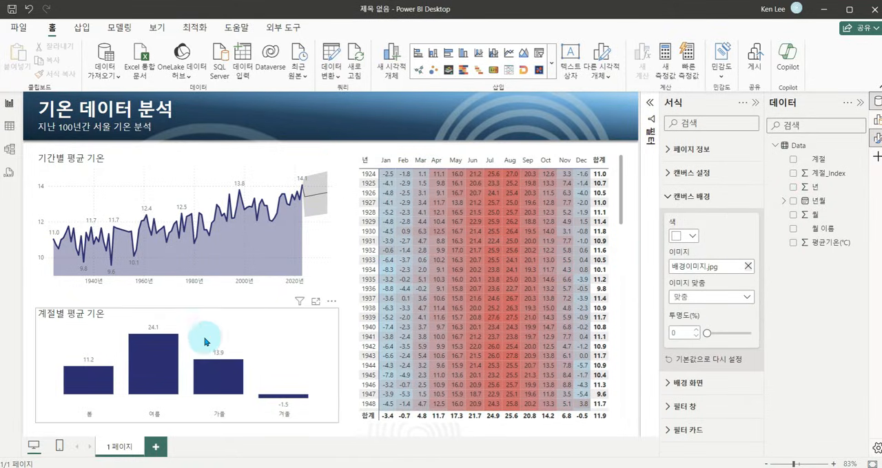
Cross-filter the report by the 봄, 여름 and 가을 bars of the seasonal chart in turn, and clear the selection.
{"action": "left_click", "coordinate": [93, 387]}
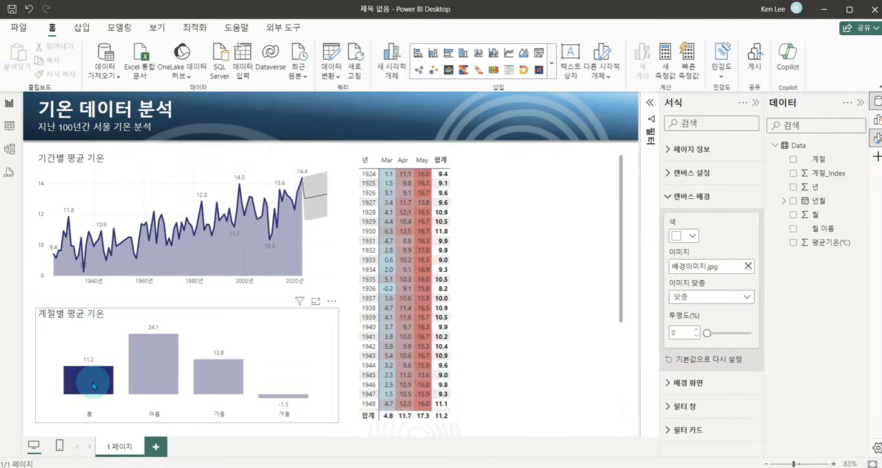
{"action": "left_click", "coordinate": [67, 270]}
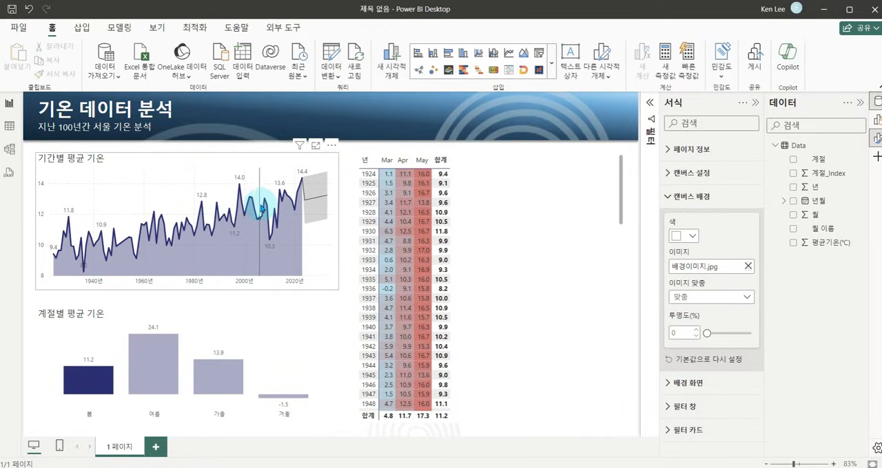
{"action": "left_click", "coordinate": [143, 359]}
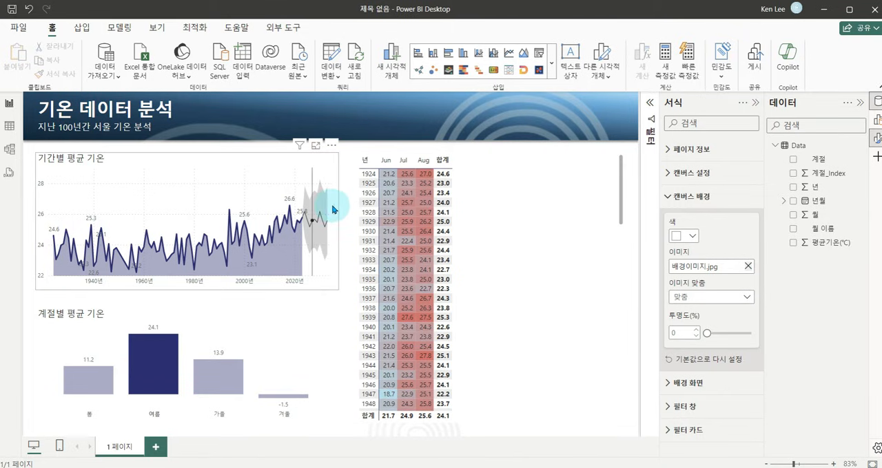
{"action": "left_click", "coordinate": [229, 386]}
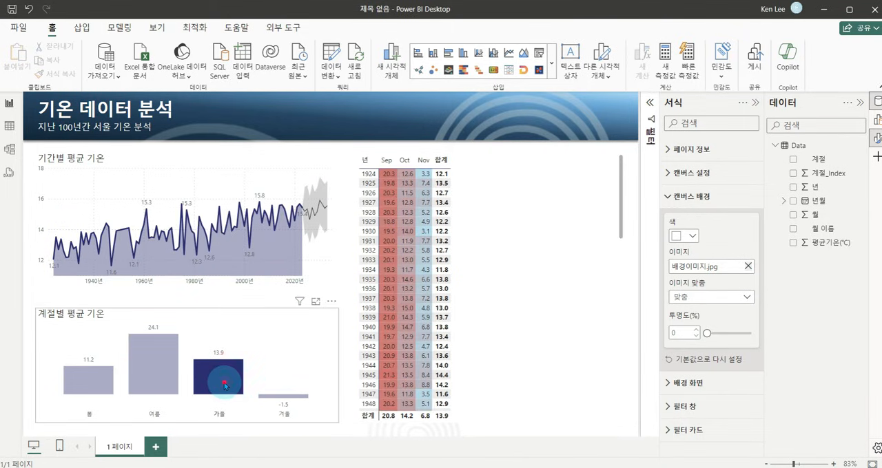
{"action": "left_click", "coordinate": [224, 386]}
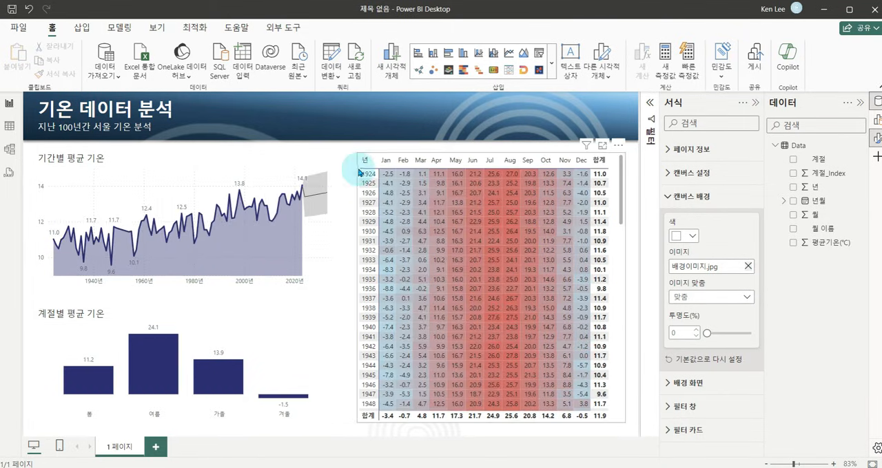
Cross-filter the charts by the matrix's Jan, Aug and Jul columns in turn, and clear the selection.
{"action": "left_click", "coordinate": [387, 161]}
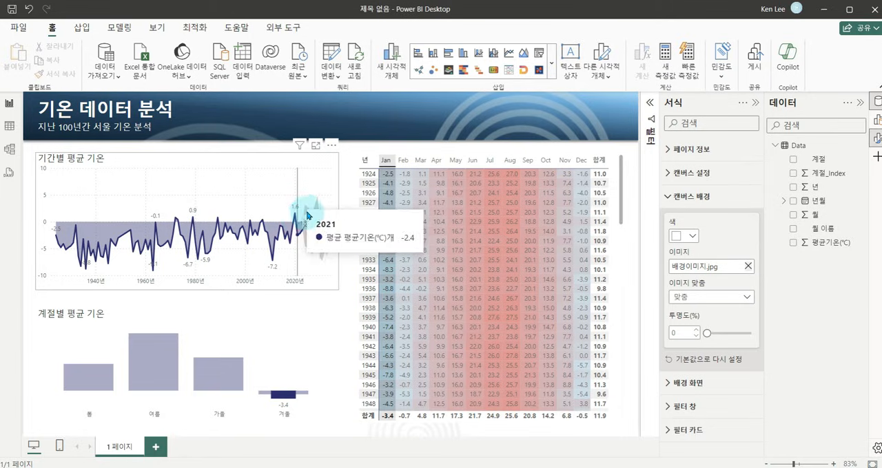
{"action": "left_click", "coordinate": [510, 161]}
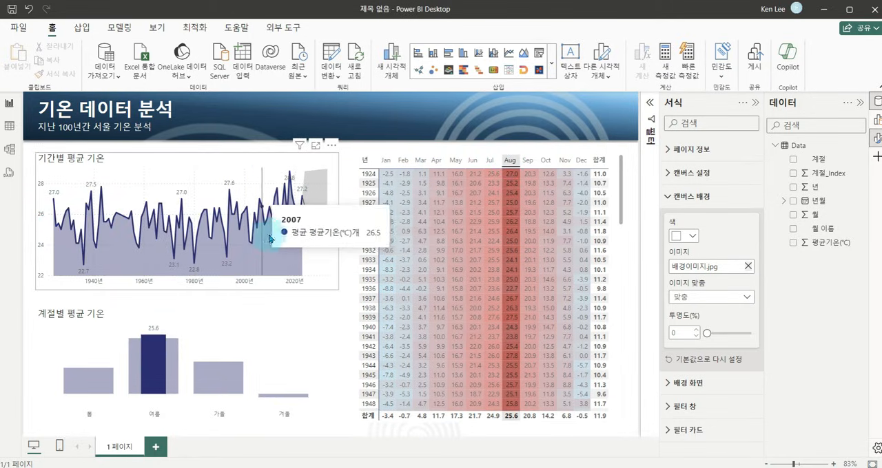
{"action": "left_click", "coordinate": [510, 161]}
{"action": "left_click", "coordinate": [490, 164]}
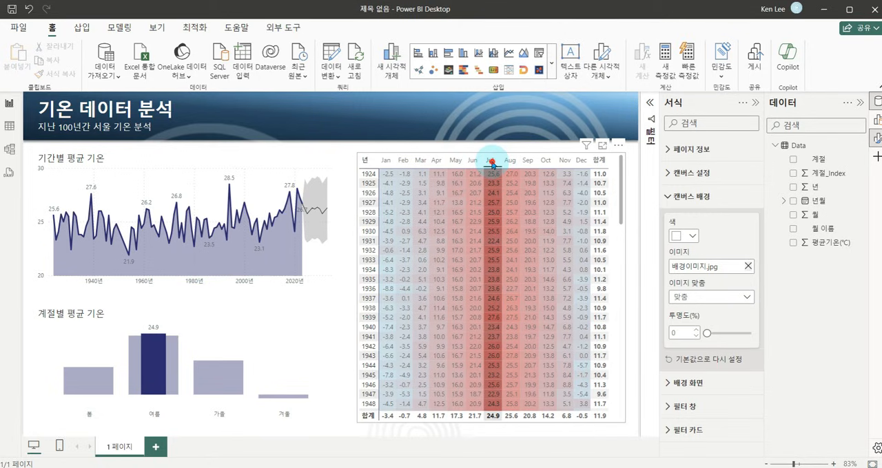
{"action": "left_click", "coordinate": [491, 163]}
Filter the charts by the matrix's 2023 row to compare its seasonal temperatures, and clear the selection.
{"action": "scroll", "coordinate": [448, 231], "scroll_direction": "down", "scroll_amount": 20}
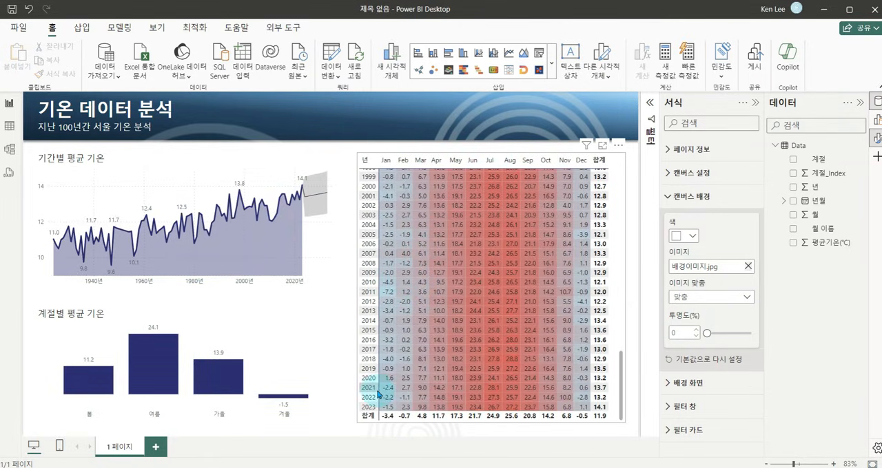
{"action": "left_click", "coordinate": [369, 410]}
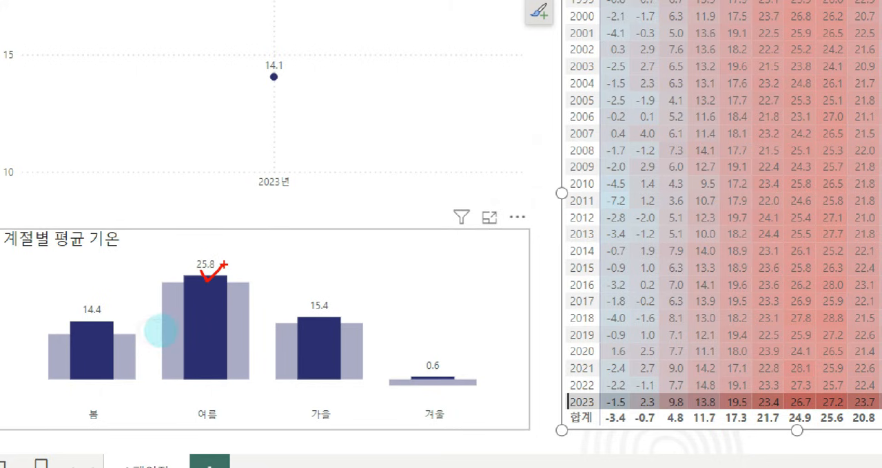
{"action": "left_click_drag", "start_coordinate": [90, 317], "coordinate": [90, 340]}
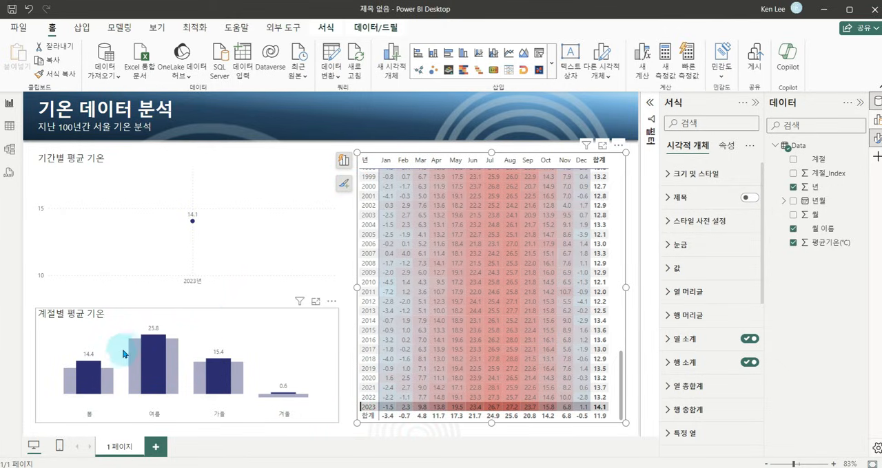
{"action": "right_click", "coordinate": [368, 409]}
{"action": "left_click", "coordinate": [403, 350]}
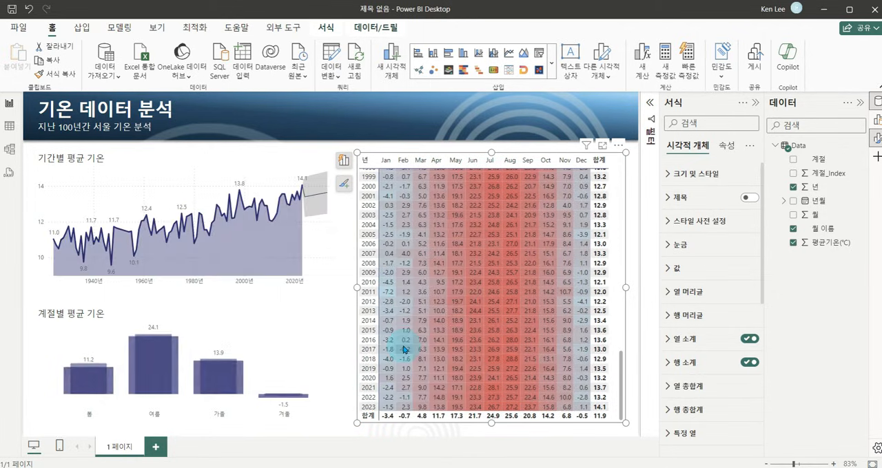
{"action": "left_click", "coordinate": [345, 243]}
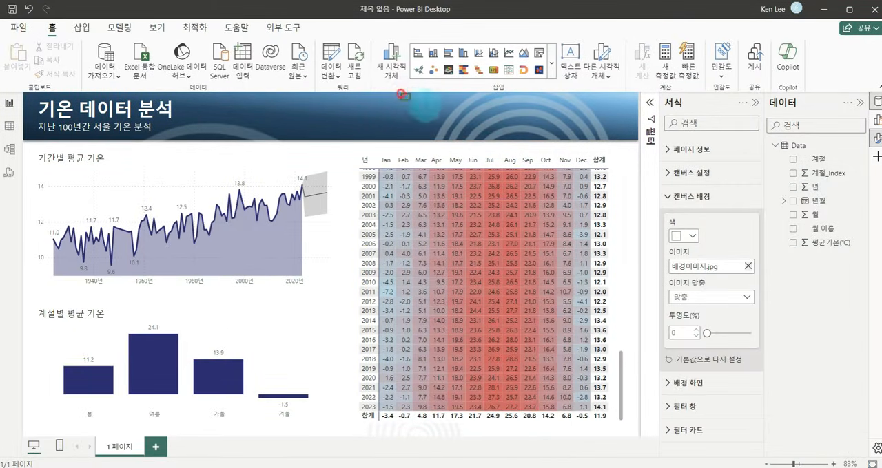
Insert a slicer and fit it into the blue title banner above the matrix.
{"action": "left_click", "coordinate": [538, 55]}
{"action": "left_click_drag", "start_coordinate": [177, 197], "coordinate": [459, 160]}
{"action": "left_click_drag", "start_coordinate": [488, 244], "coordinate": [621, 137]}
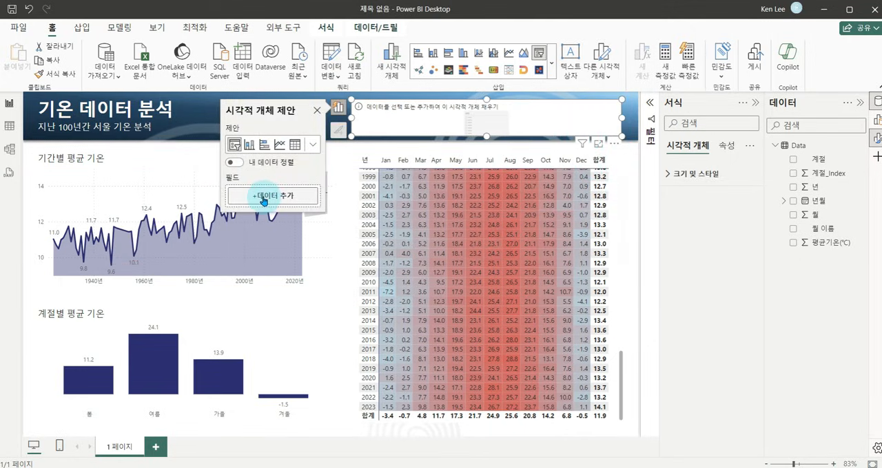
Add the 년 field to the new slicer.
{"action": "left_click", "coordinate": [264, 198]}
{"action": "scroll", "coordinate": [406, 213], "scroll_direction": "down", "scroll_amount": 1}
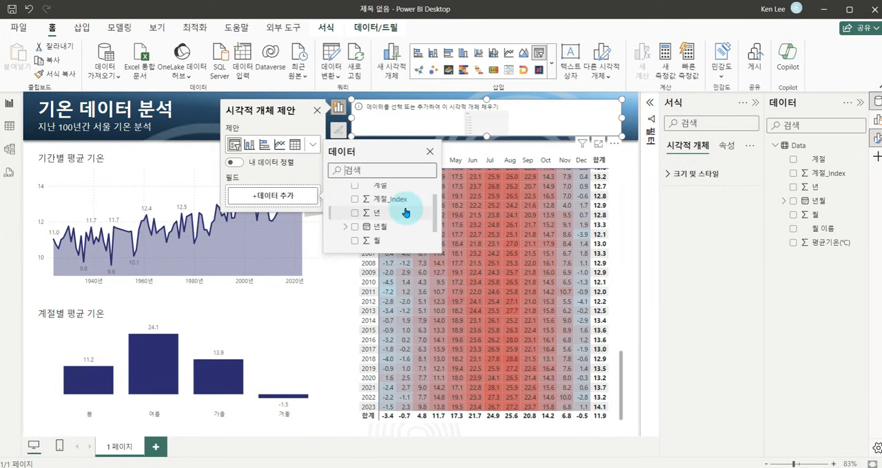
{"action": "scroll", "coordinate": [403, 210], "scroll_direction": "down", "scroll_amount": 1}
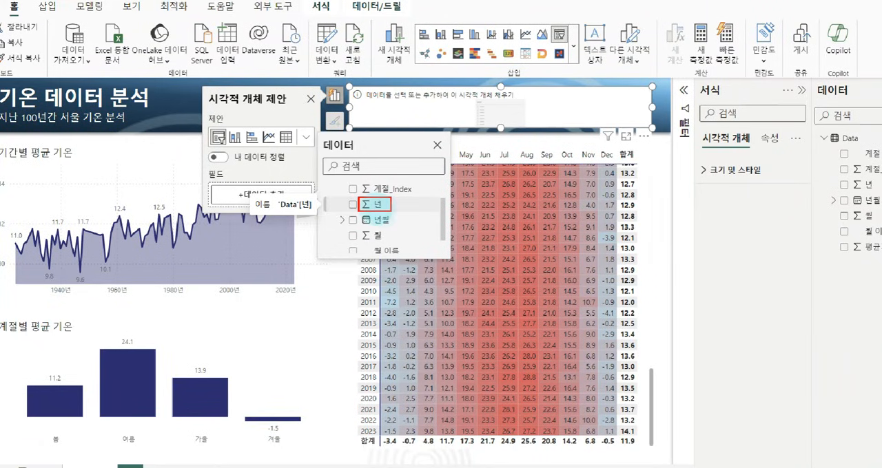
{"action": "left_click", "coordinate": [381, 204]}
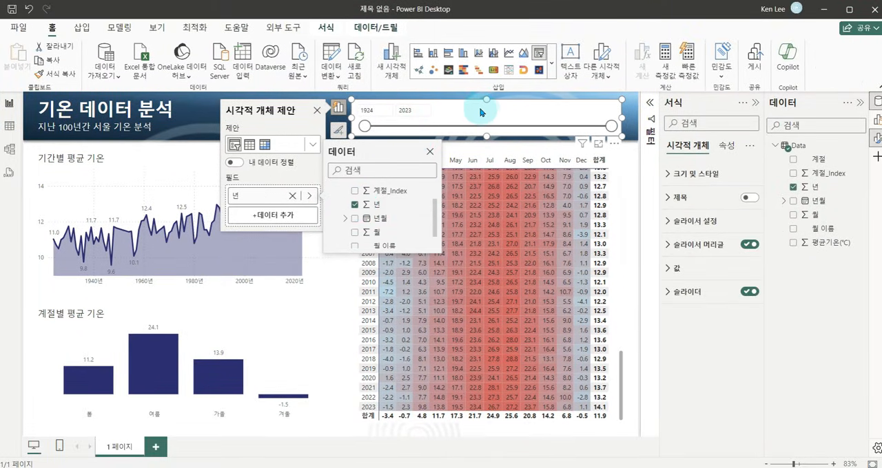
Replace the slicer's 년 field with the 년월 date field and check its start-date calendar.
{"action": "left_click", "coordinate": [354, 205]}
{"action": "left_click", "coordinate": [354, 218]}
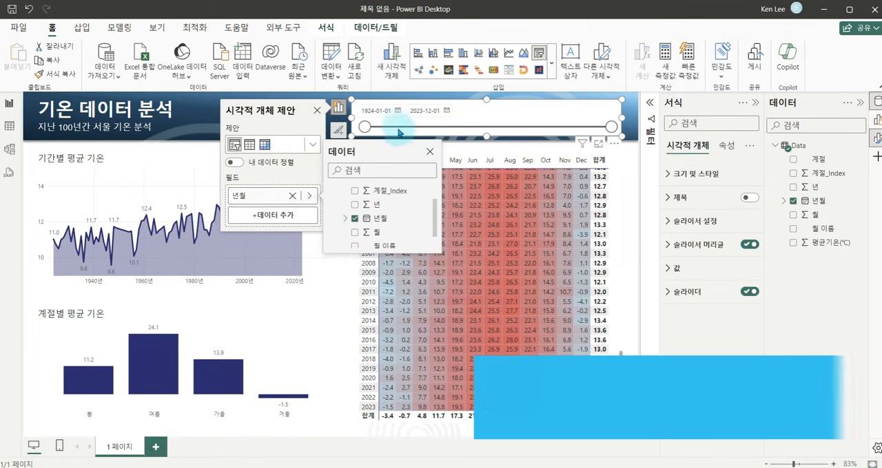
{"action": "left_click", "coordinate": [395, 117]}
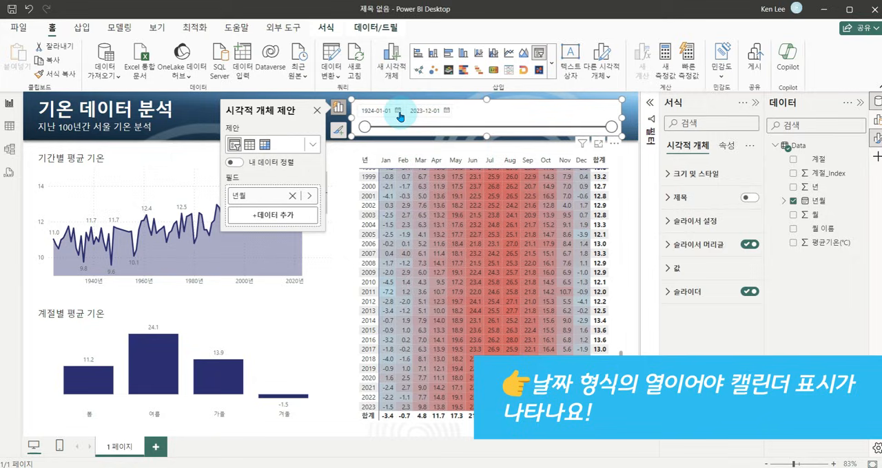
{"action": "left_click", "coordinate": [394, 108]}
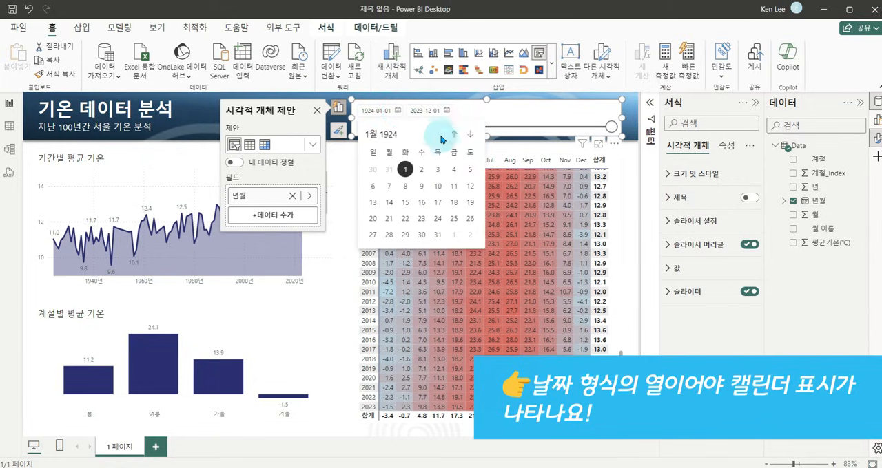
{"action": "left_click", "coordinate": [545, 100]}
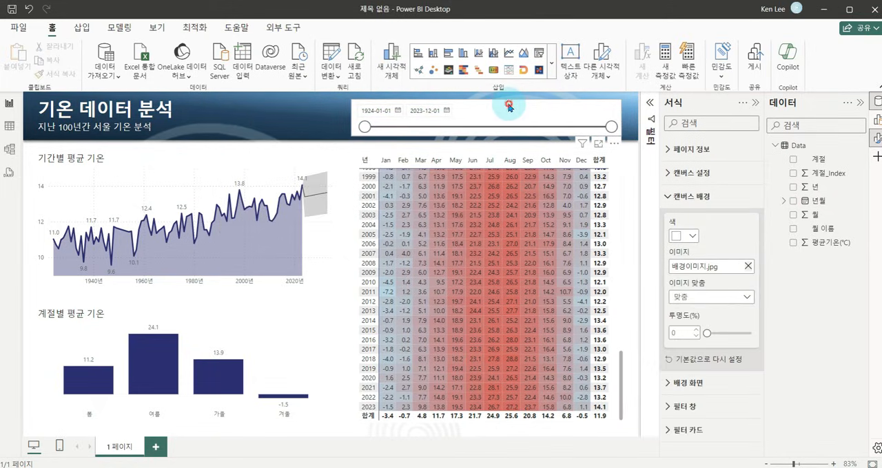
Narrow the date slicer from its left edge and turn off its background so the blue banner shows through.
{"action": "left_click_drag", "start_coordinate": [353, 118], "coordinate": [403, 124]}
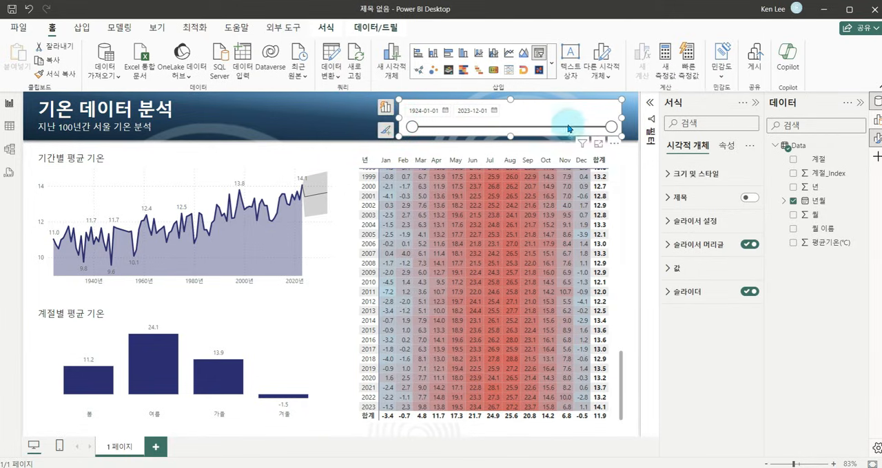
{"action": "left_click", "coordinate": [666, 181]}
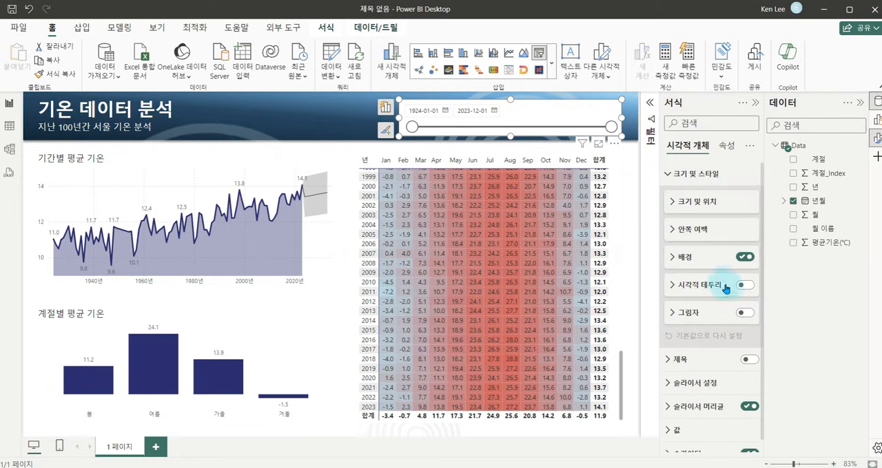
{"action": "scroll", "coordinate": [730, 396], "scroll_direction": "down", "scroll_amount": 1}
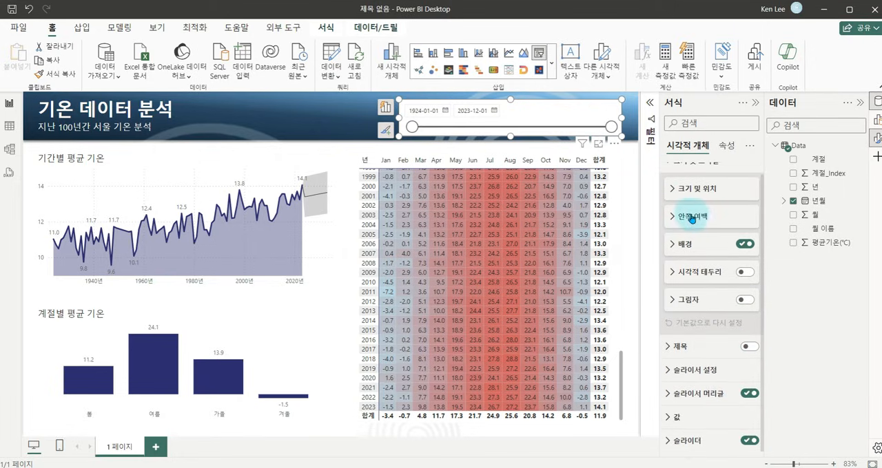
{"action": "left_click", "coordinate": [744, 244]}
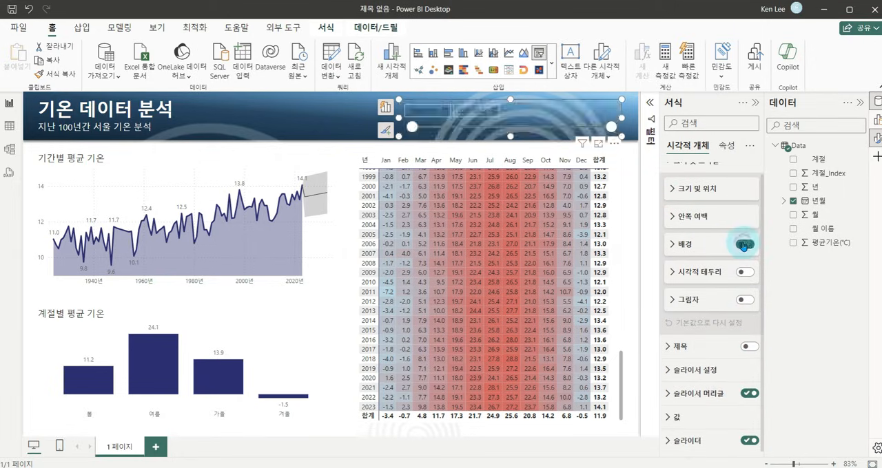
{"action": "scroll", "coordinate": [689, 169], "scroll_direction": "up", "scroll_amount": 1}
{"action": "left_click", "coordinate": [670, 173]}
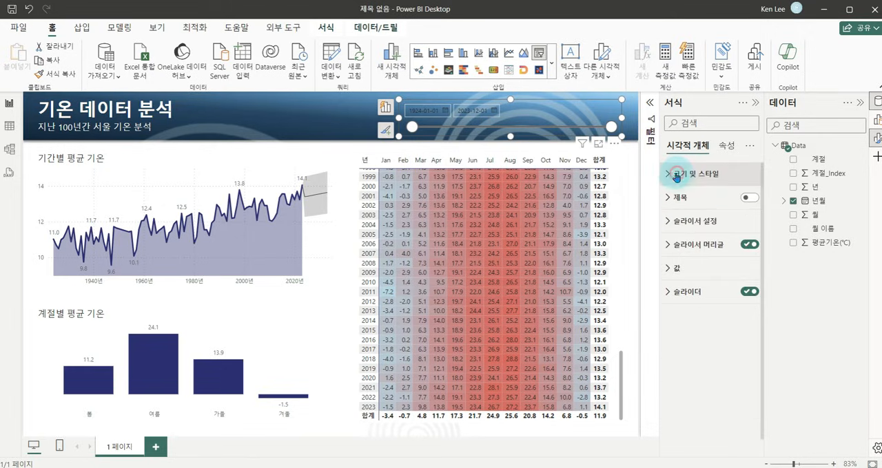
Set the date slicer's value text colour and its slider colour to white.
{"action": "left_click", "coordinate": [682, 270]}
{"action": "left_click", "coordinate": [681, 370]}
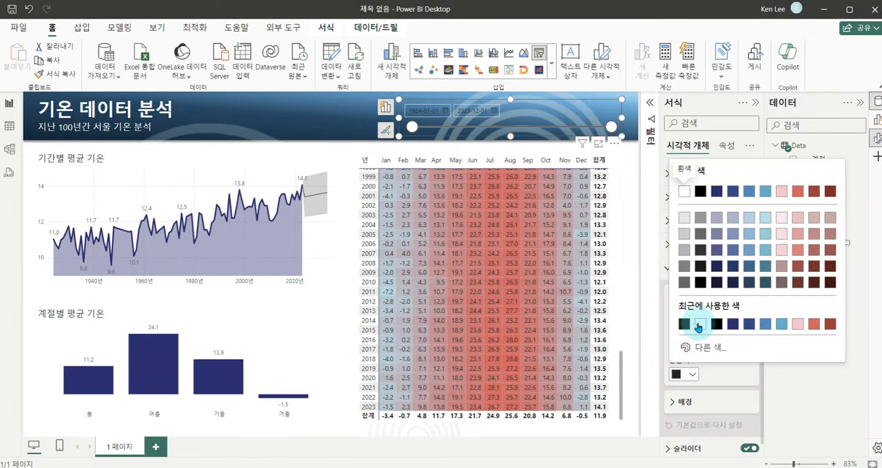
{"action": "left_click", "coordinate": [700, 324]}
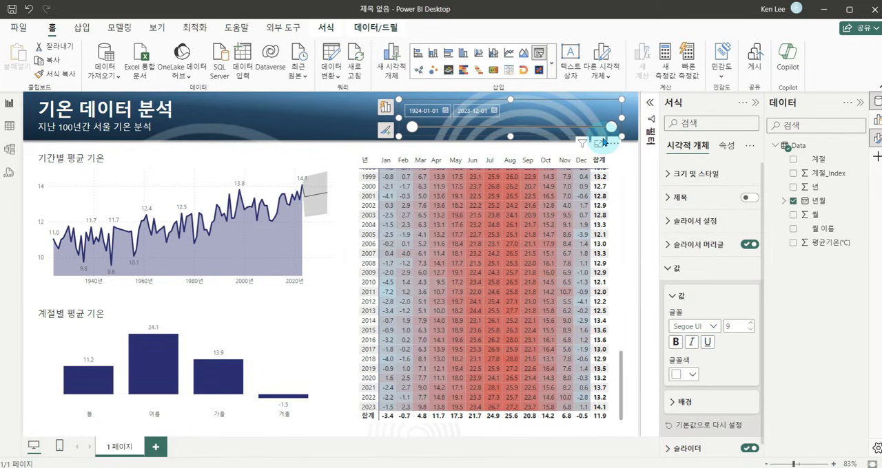
{"action": "left_click", "coordinate": [676, 269]}
{"action": "left_click", "coordinate": [672, 291]}
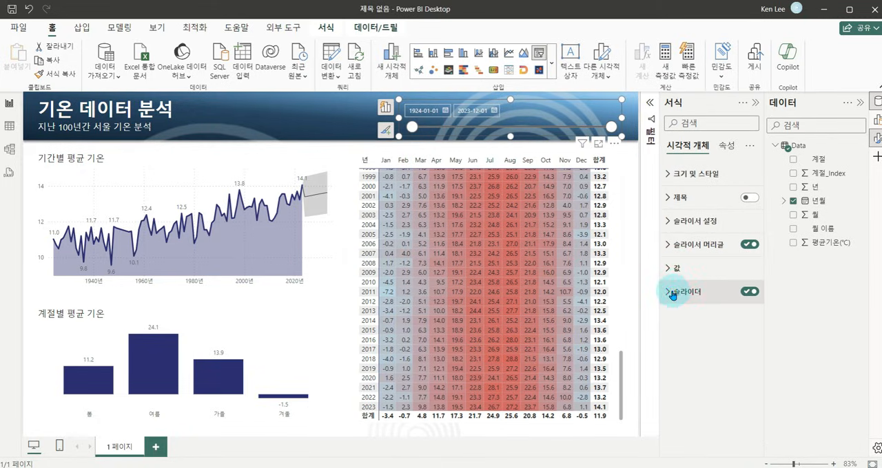
{"action": "left_click", "coordinate": [685, 350]}
{"action": "left_click", "coordinate": [683, 299]}
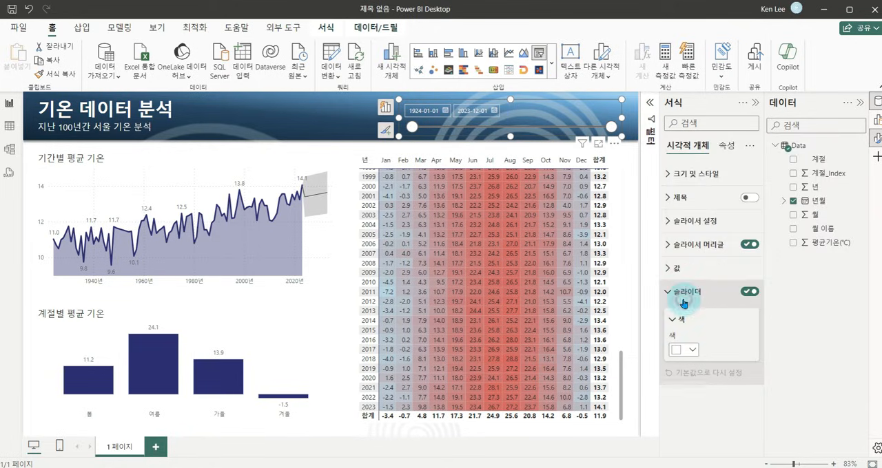
{"action": "left_click", "coordinate": [318, 121]}
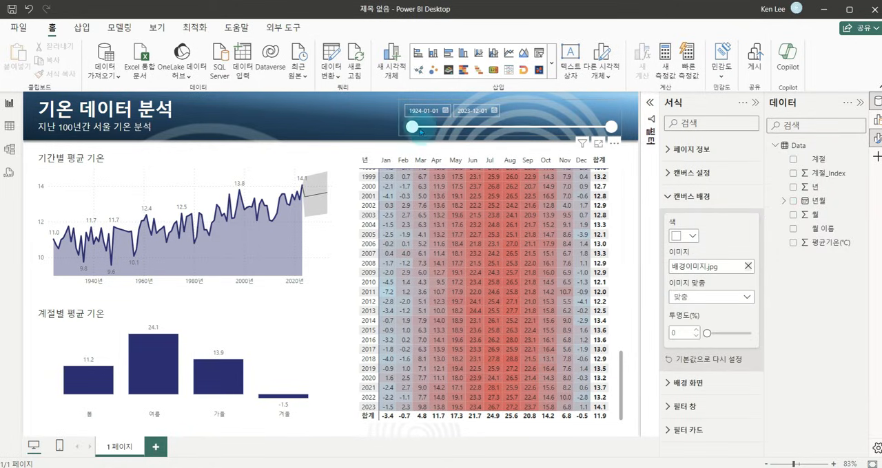
Test the date slicer by limiting the charts and matrix to 1961-10-06 through 1992-07-17.
{"action": "left_click_drag", "start_coordinate": [418, 127], "coordinate": [488, 127]}
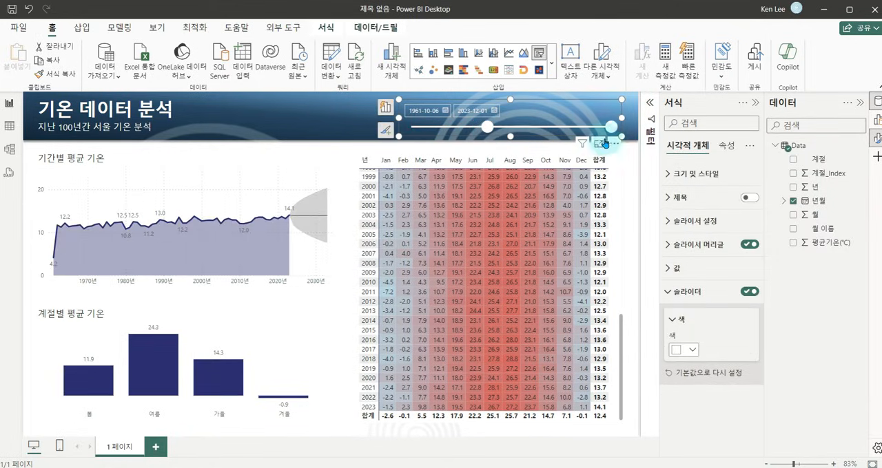
{"action": "left_click_drag", "start_coordinate": [612, 130], "coordinate": [549, 129]}
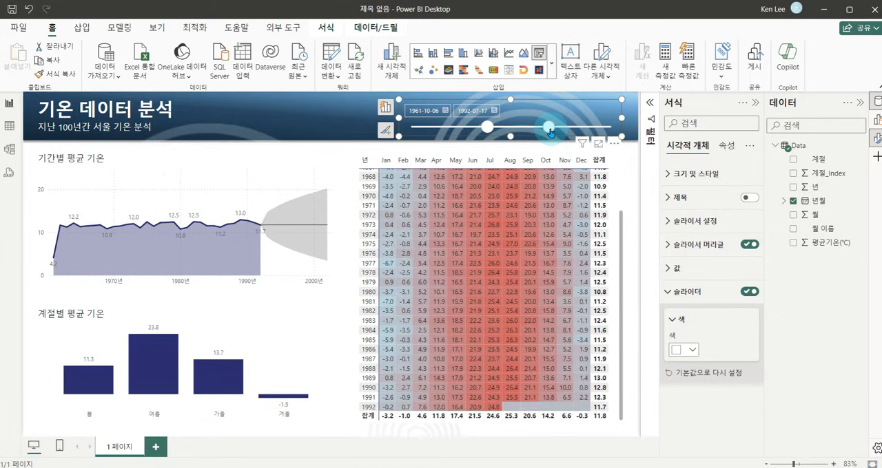
{"action": "key", "text": "ctrl+2"}
{"action": "left_click_drag", "start_coordinate": [379, 130], "coordinate": [240, 213]}
{"action": "left_click_drag", "start_coordinate": [249, 184], "coordinate": [314, 195]}
{"action": "left_click_drag", "start_coordinate": [433, 145], "coordinate": [253, 321]}
{"action": "left_click_drag", "start_coordinate": [255, 286], "coordinate": [336, 275]}
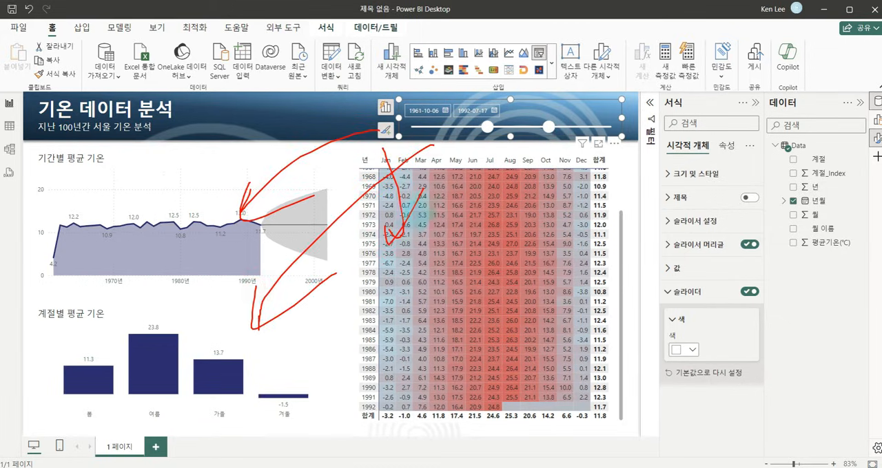
{"action": "key", "text": "Escape"}
Restore the slicer's full range of 1924-01-01 to 2023-12-01 and narrow the slicer a little more from its left edge.
{"action": "left_click_drag", "start_coordinate": [487, 128], "coordinate": [405, 128]}
{"action": "left_click_drag", "start_coordinate": [549, 128], "coordinate": [632, 133]}
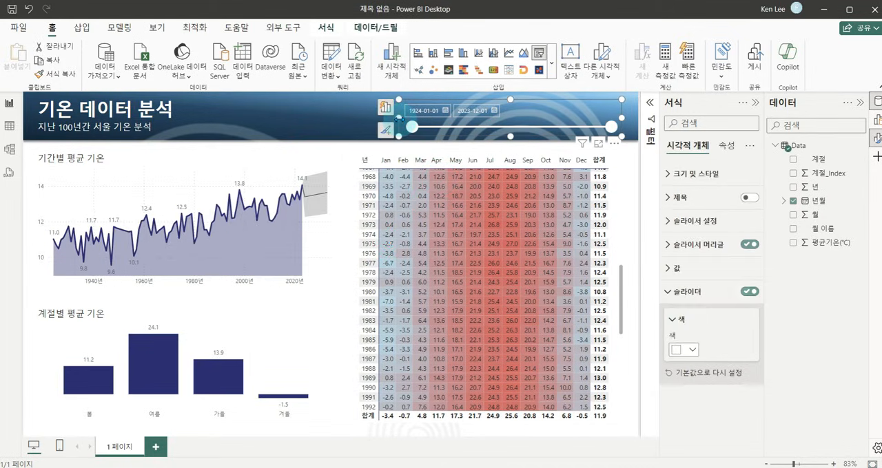
{"action": "left_click", "coordinate": [307, 118]}
{"action": "mouse_move", "coordinate": [195, 95]}
{"action": "left_mouse_down"}
{"action": "mouse_move", "coordinate": [394, 126]}
{"action": "mouse_move", "coordinate": [405, 138]}
{"action": "left_mouse_up"}
{"action": "mouse_move", "coordinate": [265, 134]}
{"action": "left_mouse_down"}
{"action": "mouse_move", "coordinate": [201, 130]}
{"action": "mouse_move", "coordinate": [256, 97]}
{"action": "mouse_move", "coordinate": [246, 128]}
{"action": "mouse_move", "coordinate": [242, 114]}
{"action": "left_mouse_up"}
{"action": "mouse_move", "coordinate": [372, 142]}
{"action": "left_mouse_down"}
{"action": "mouse_move", "coordinate": [414, 97]}
{"action": "mouse_move", "coordinate": [372, 141]}
{"action": "mouse_move", "coordinate": [358, 114]}
{"action": "left_mouse_up"}
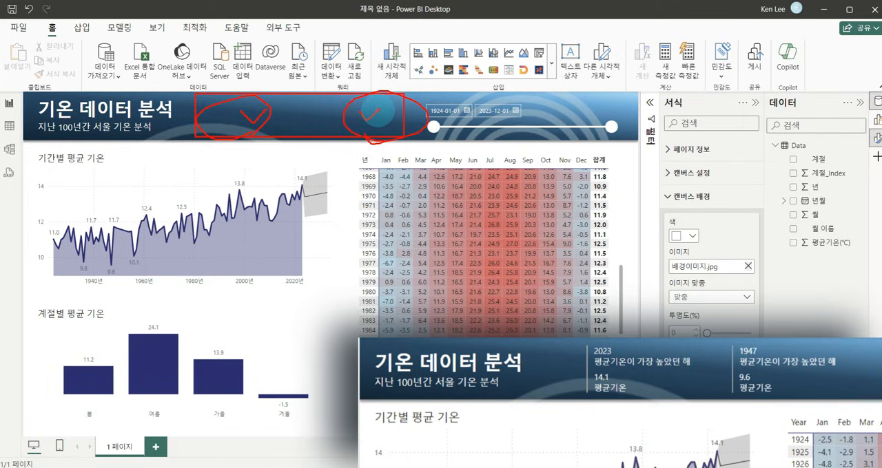
{"action": "key", "text": "Escape"}
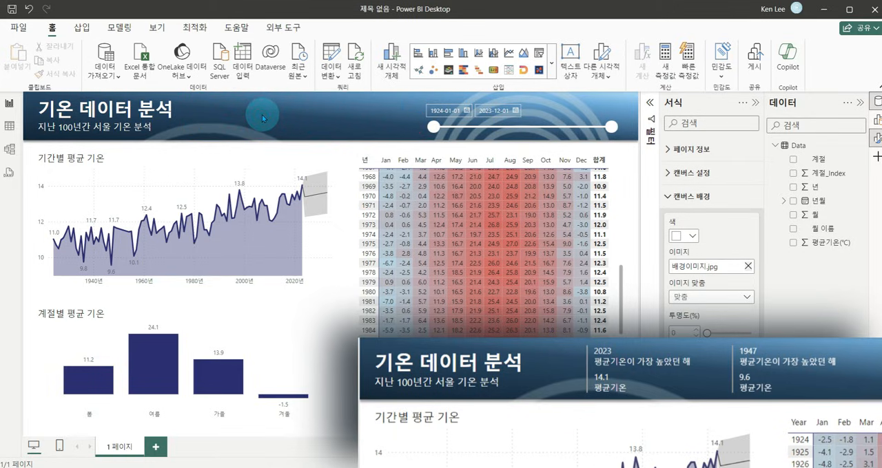
Insert a multi-row card and place it beside the dashboard title, starting at the banner's upper edge.
{"action": "left_click", "coordinate": [551, 63]}
{"action": "scroll", "coordinate": [530, 200], "scroll_direction": "down", "scroll_amount": 5}
{"action": "scroll", "coordinate": [527, 201], "scroll_direction": "up", "scroll_amount": 3}
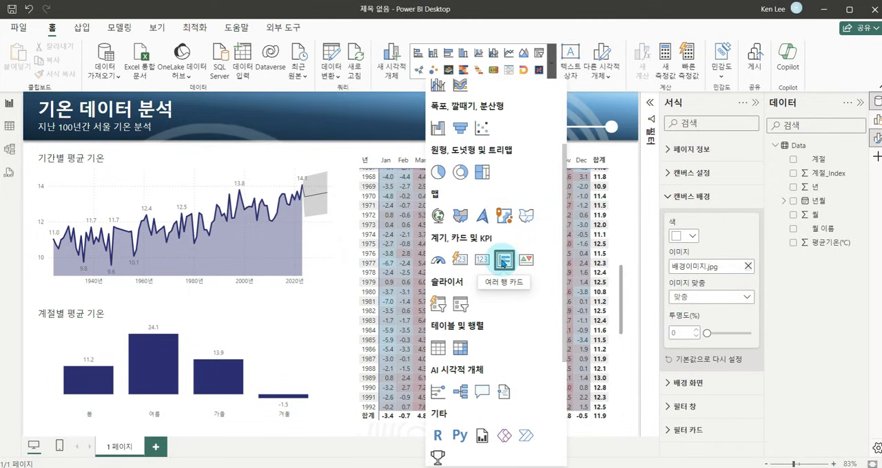
{"action": "left_click", "coordinate": [504, 261]}
{"action": "left_click_drag", "start_coordinate": [191, 205], "coordinate": [310, 178]}
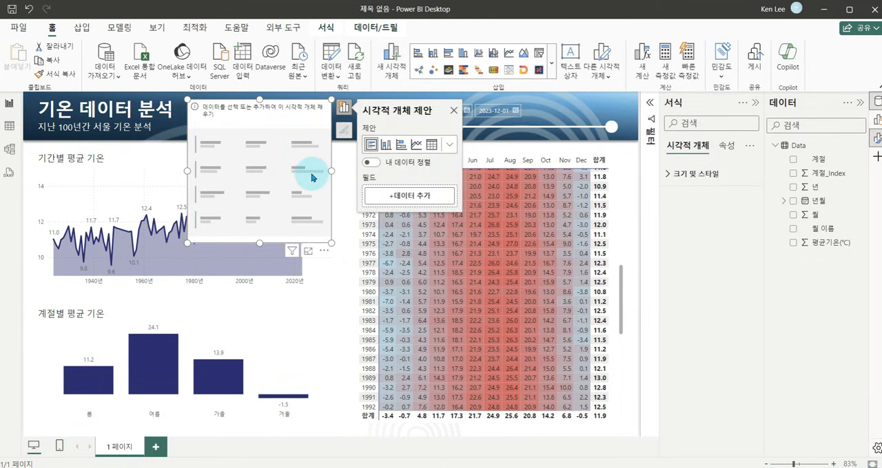
Add the 년 field to the multi-row card and switch it from a sum to unsummarized years.
{"action": "left_click", "coordinate": [409, 197]}
{"action": "scroll", "coordinate": [532, 218], "scroll_direction": "down", "scroll_amount": 1}
{"action": "scroll", "coordinate": [524, 224], "scroll_direction": "up", "scroll_amount": 1}
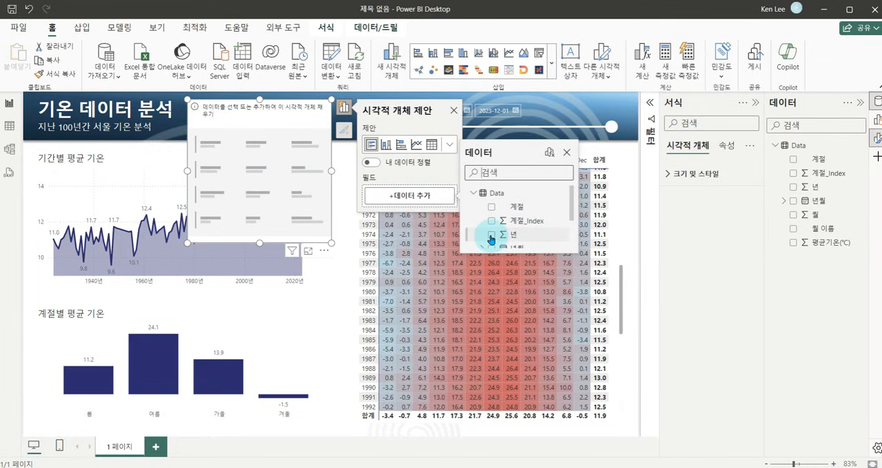
{"action": "left_click", "coordinate": [491, 237]}
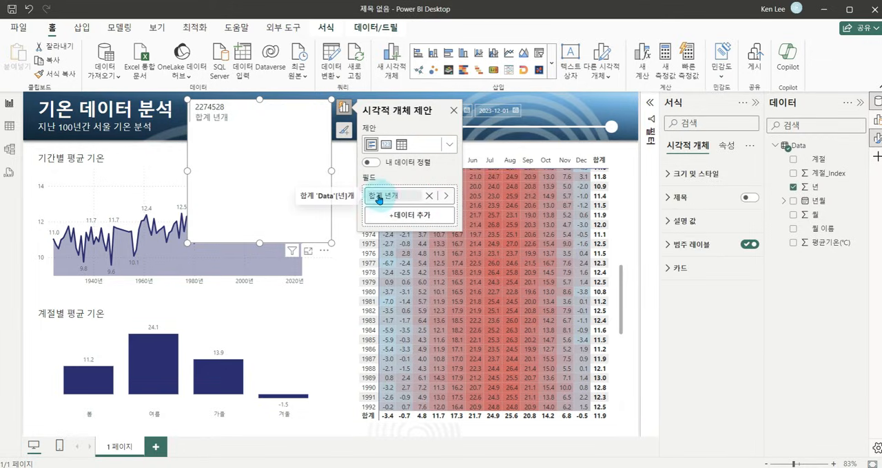
{"action": "left_click", "coordinate": [448, 200]}
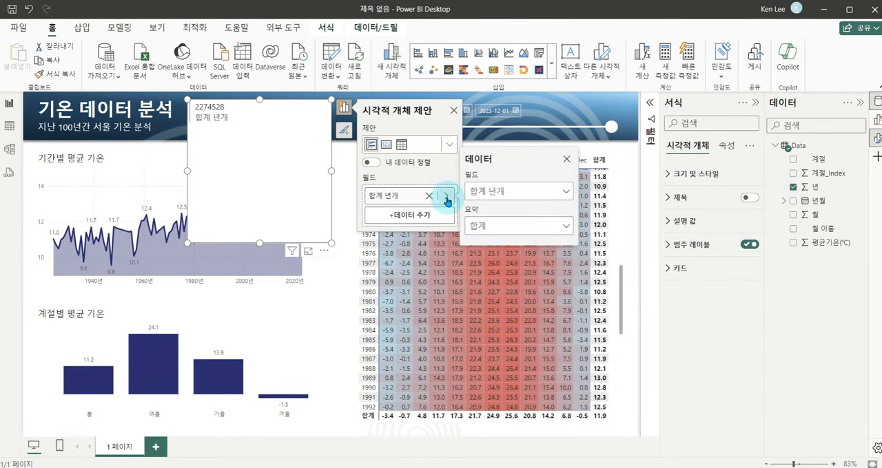
{"action": "left_click", "coordinate": [555, 228]}
{"action": "left_click", "coordinate": [510, 243]}
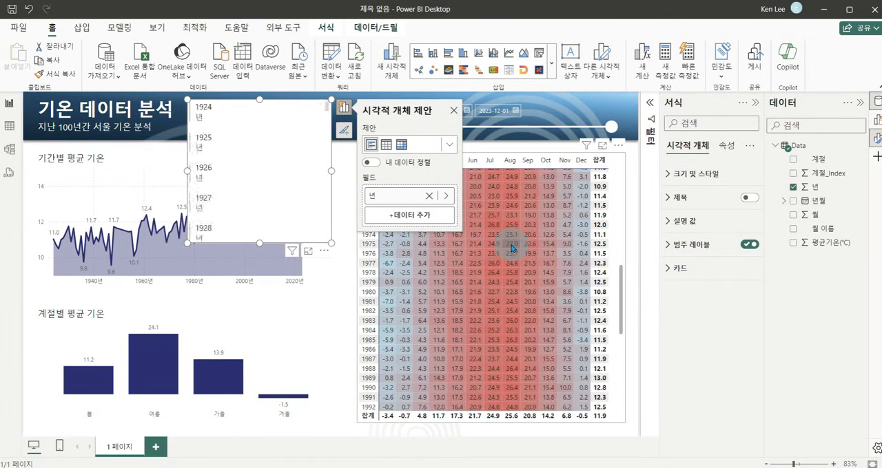
Set the default summarization of the 년 column to 요약 안 함.
{"action": "left_click", "coordinate": [425, 175]}
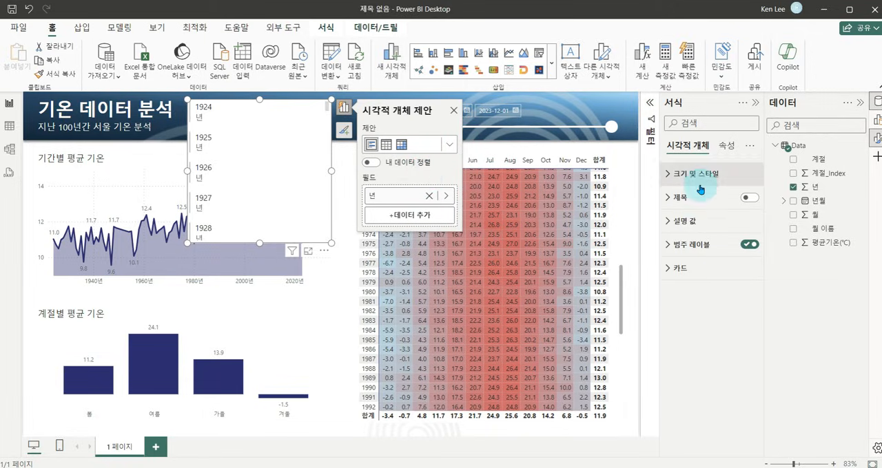
{"action": "left_click", "coordinate": [815, 188]}
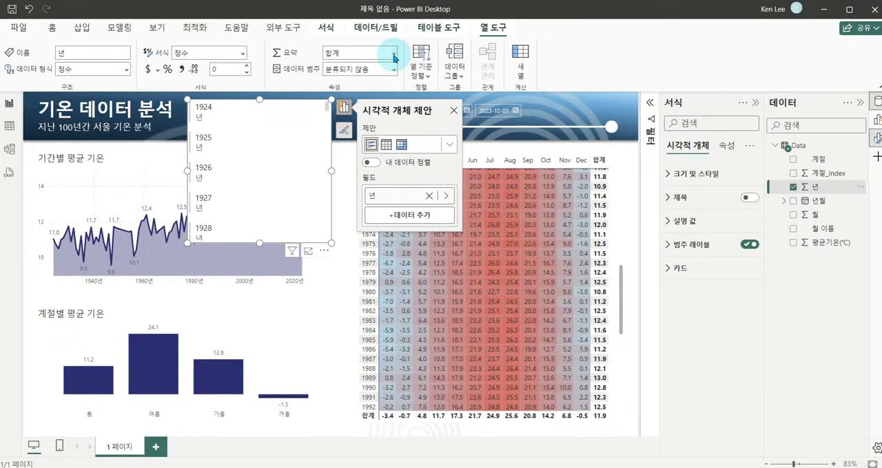
{"action": "left_click", "coordinate": [413, 71]}
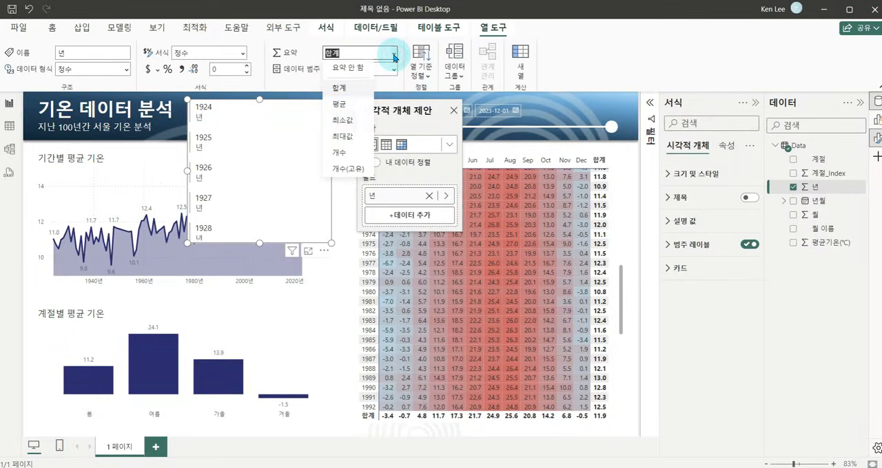
{"action": "left_click", "coordinate": [352, 69]}
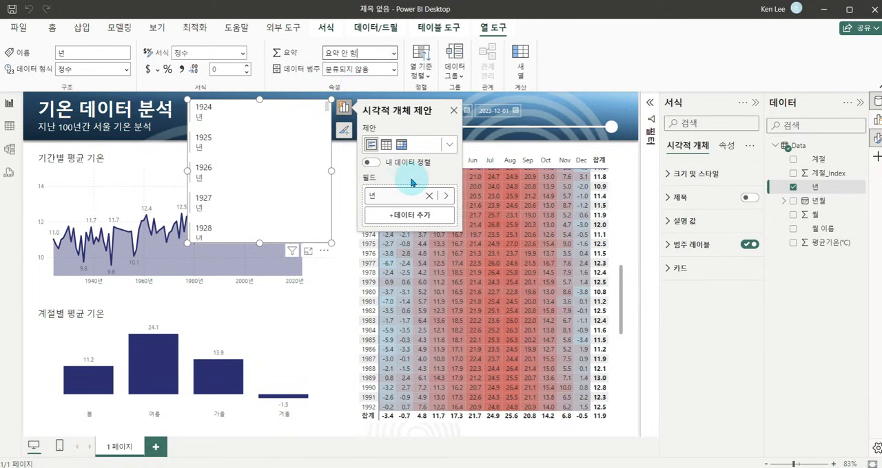
Add the 평균기온(℃) field to the card and narrow the card so each year stacks above its average temperature.
{"action": "left_click", "coordinate": [404, 219]}
{"action": "scroll", "coordinate": [503, 241], "scroll_direction": "down", "scroll_amount": 2}
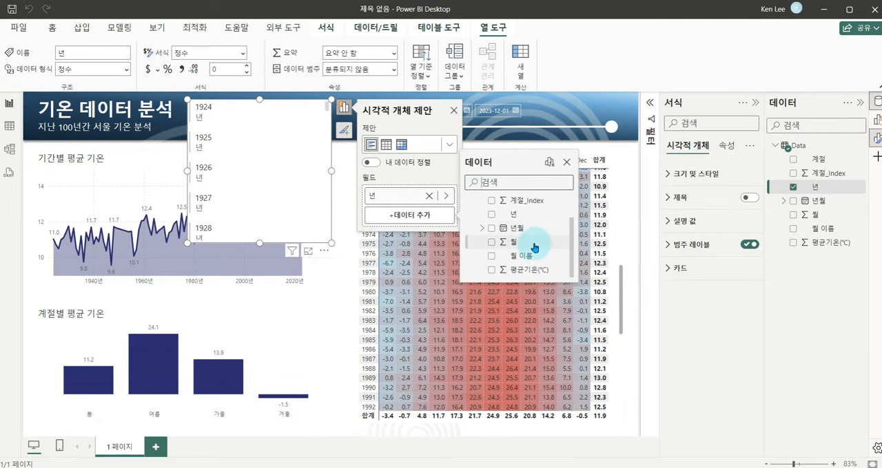
{"action": "left_click", "coordinate": [488, 270]}
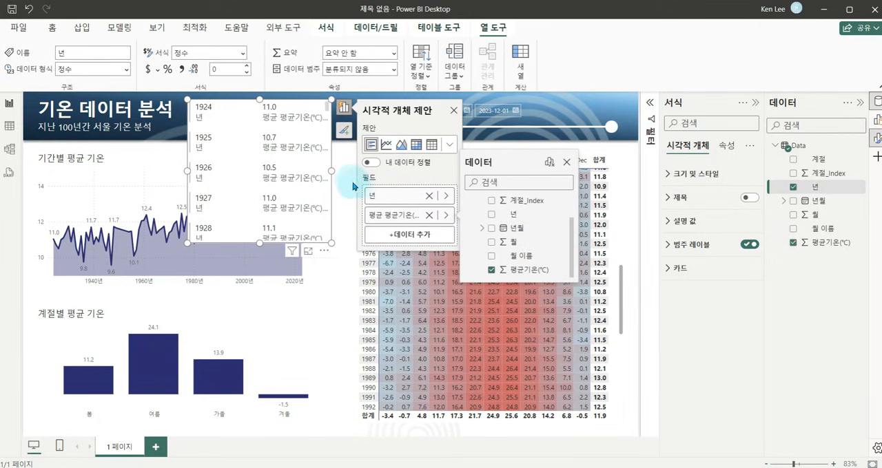
{"action": "left_click_drag", "start_coordinate": [331, 173], "coordinate": [273, 171]}
{"action": "left_click", "coordinate": [215, 108]}
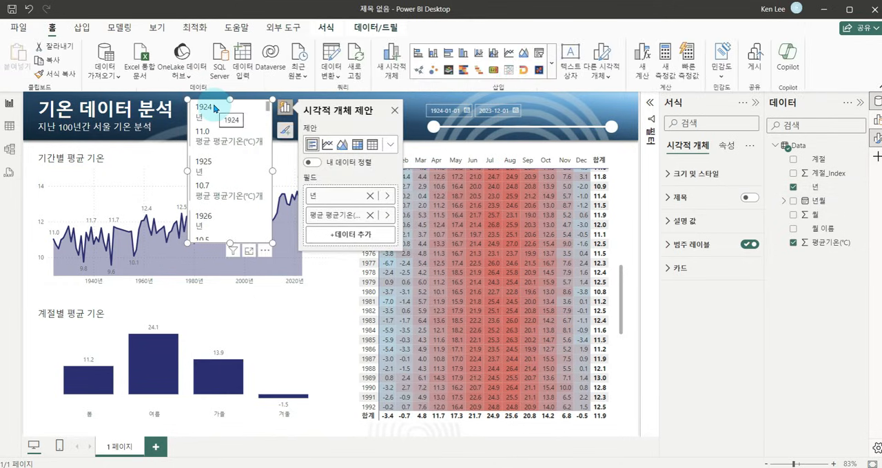
{"action": "scroll", "coordinate": [223, 125], "scroll_direction": "down", "scroll_amount": 5}
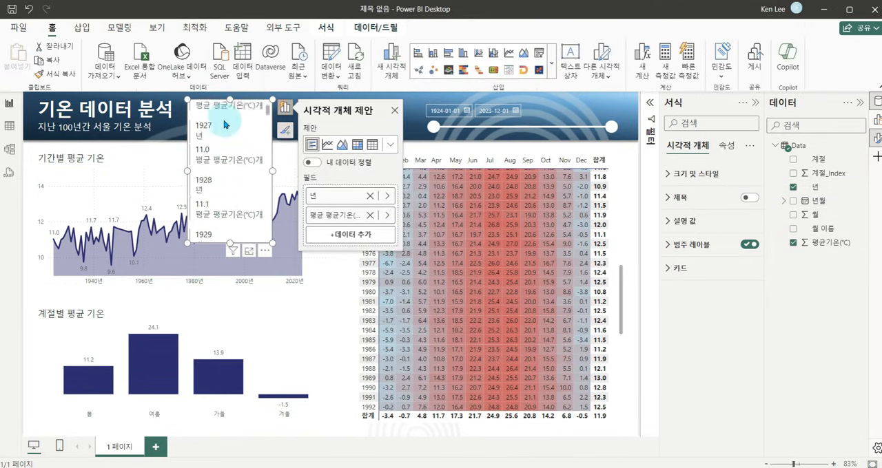
{"action": "scroll", "coordinate": [224, 125], "scroll_direction": "up", "scroll_amount": 5}
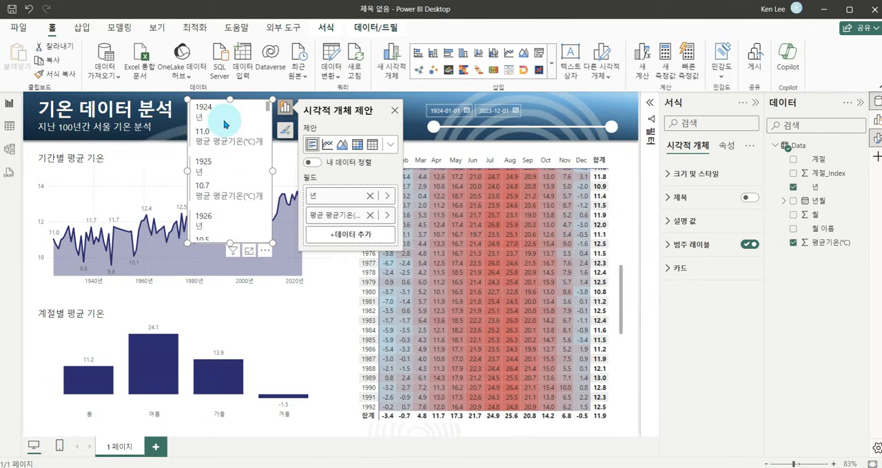
Filter the card's 년 field with 상위 N, showing the 위쪽 1 item by average 평균기온(℃), and apply the filter.
{"action": "left_click", "coordinate": [681, 122]}
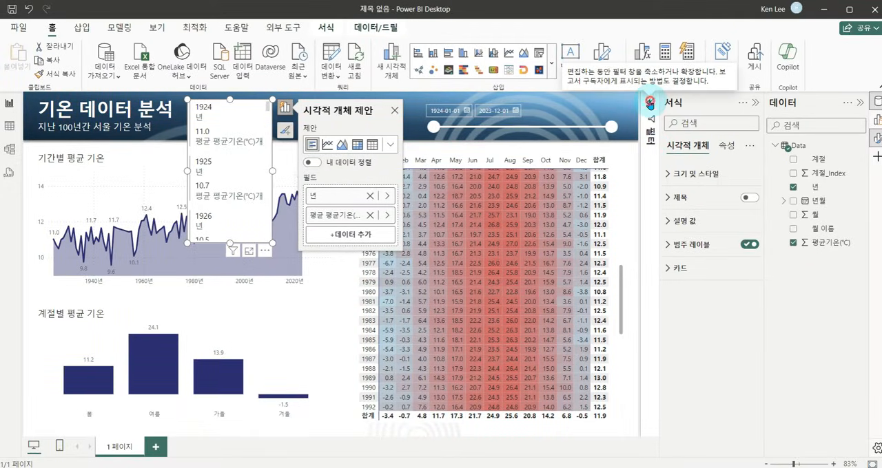
{"action": "left_click", "coordinate": [649, 103]}
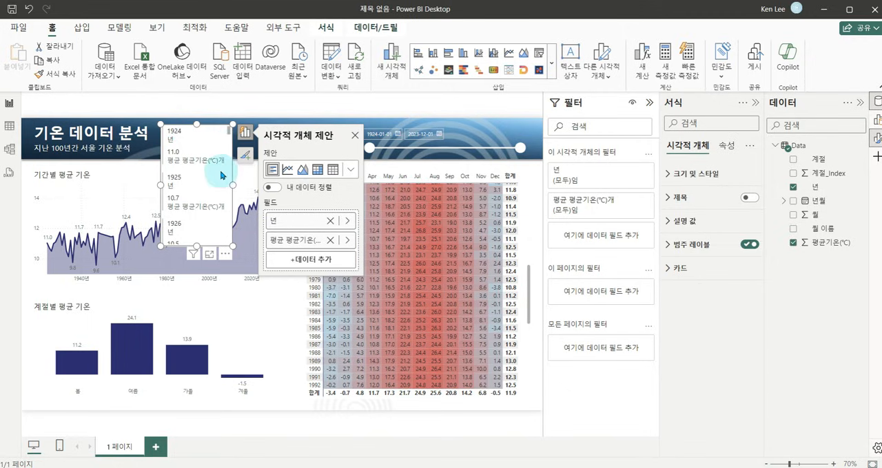
{"action": "left_click", "coordinate": [632, 174]}
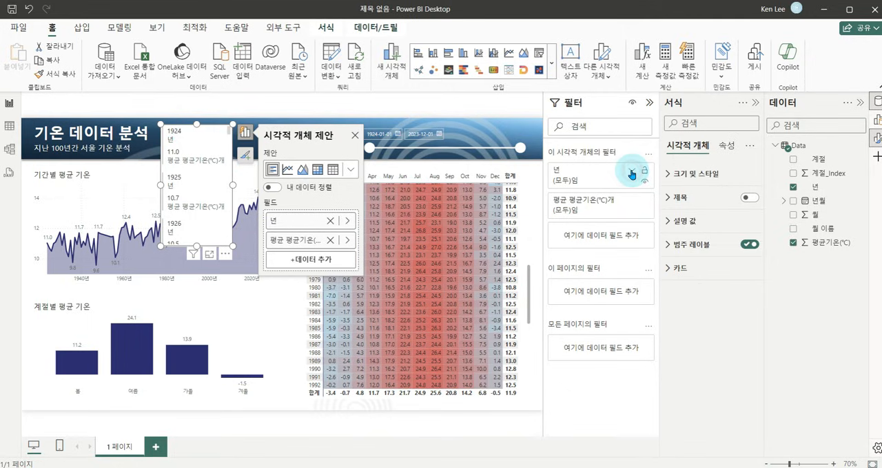
{"action": "left_click", "coordinate": [634, 209]}
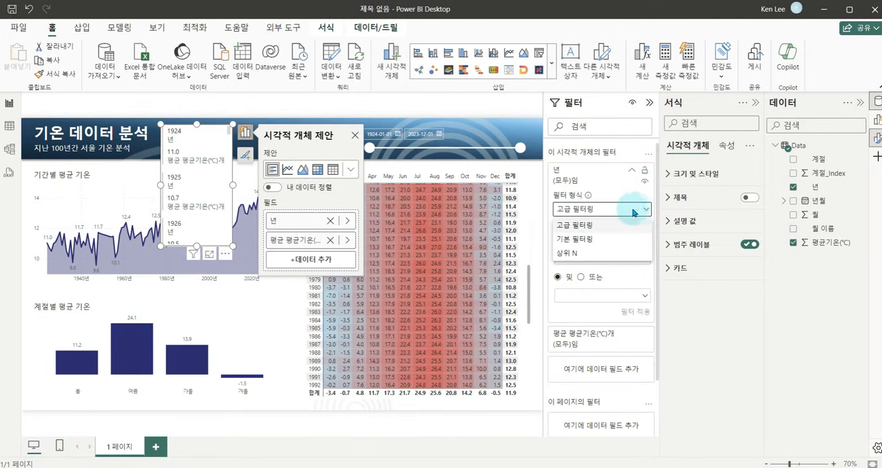
{"action": "left_click", "coordinate": [587, 259]}
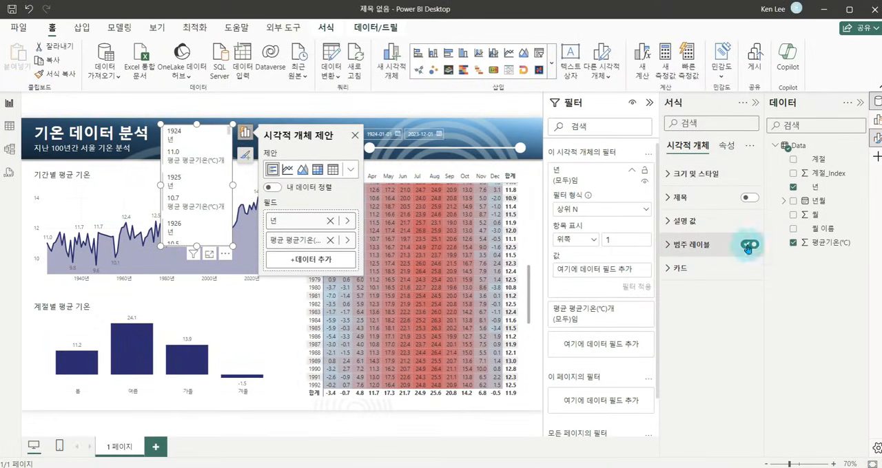
{"action": "left_click_drag", "start_coordinate": [823, 242], "coordinate": [628, 278]}
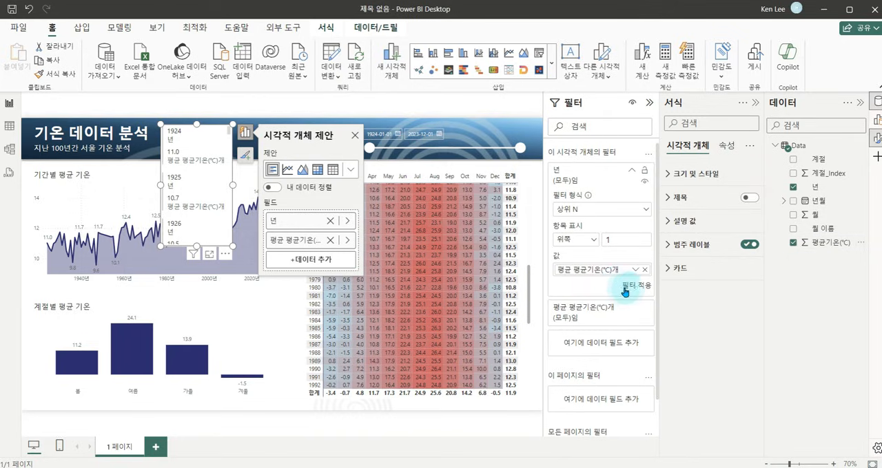
{"action": "left_click", "coordinate": [635, 287]}
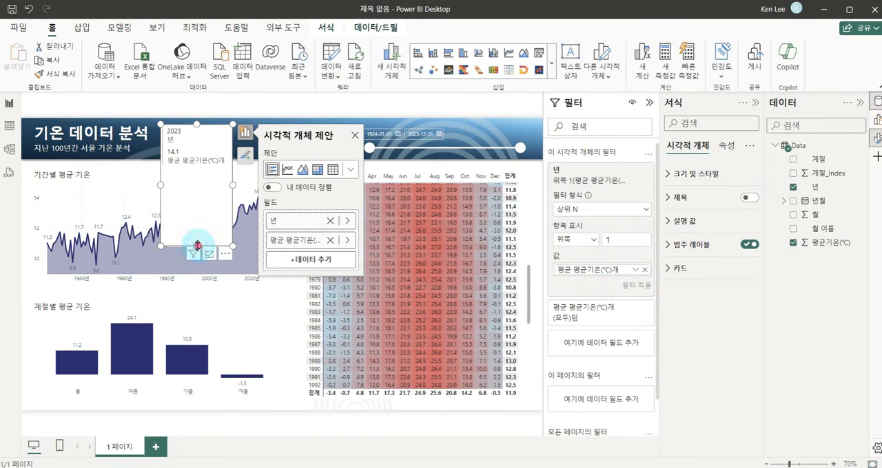
Shorten the card to fit its single entry and move it up to the banner's upper edge beside the title.
{"action": "left_click_drag", "start_coordinate": [197, 246], "coordinate": [203, 186]}
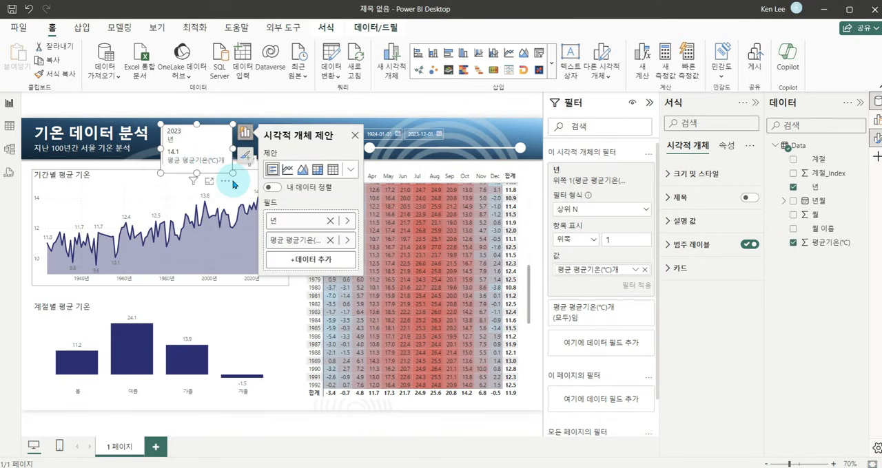
{"action": "left_click_drag", "start_coordinate": [227, 185], "coordinate": [235, 179]}
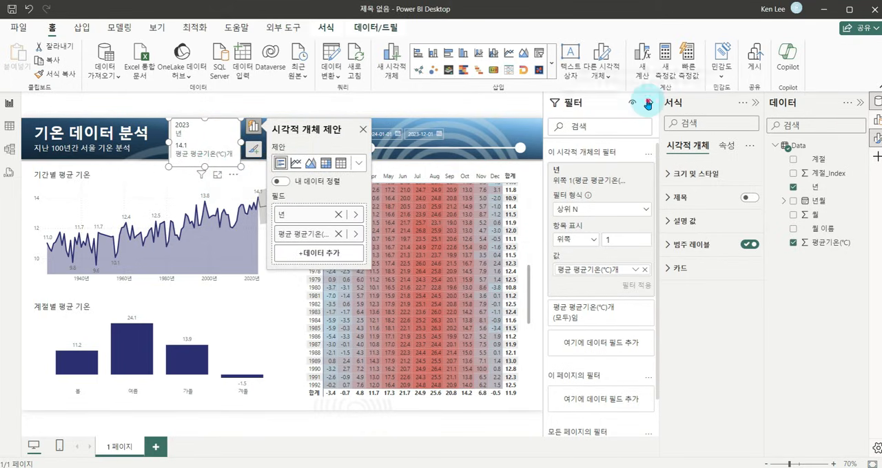
{"action": "left_click", "coordinate": [648, 103]}
{"action": "left_click", "coordinate": [756, 103]}
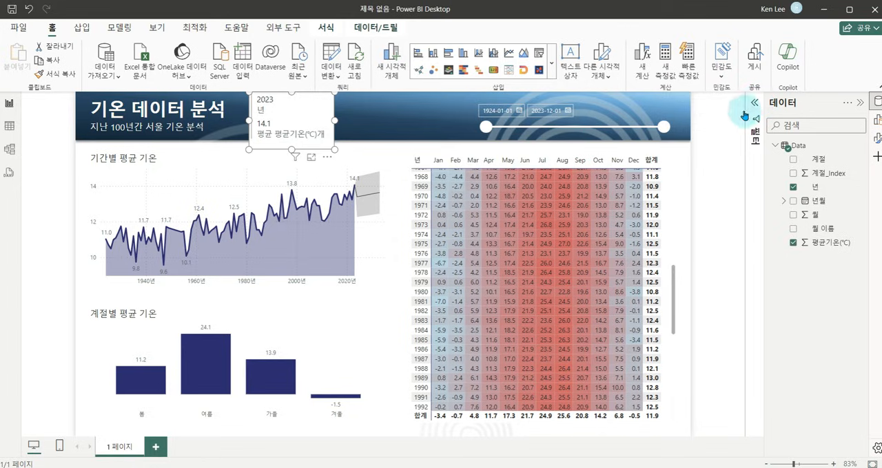
{"action": "left_click", "coordinate": [487, 145]}
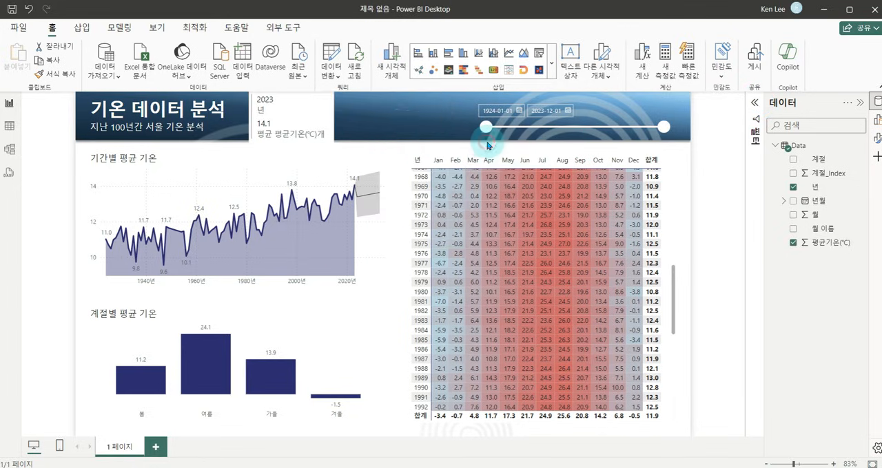
{"action": "left_click", "coordinate": [315, 147]}
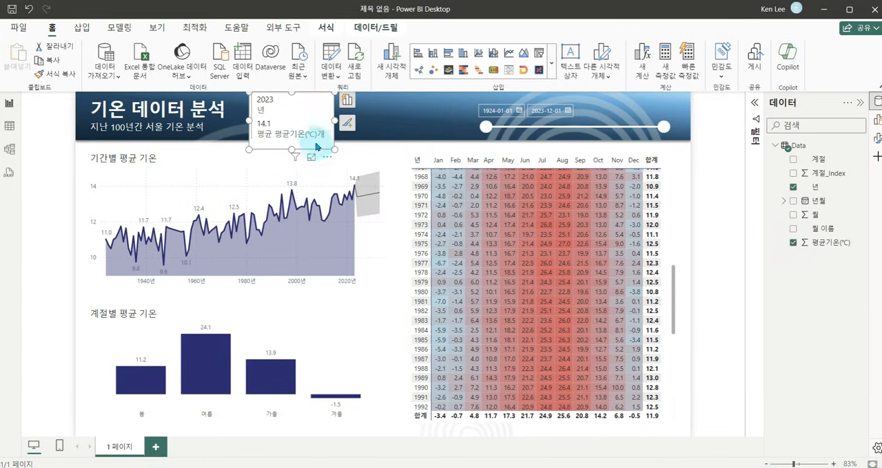
Turn off the multi-row card's background so the banner shows through.
{"action": "left_click", "coordinate": [345, 122]}
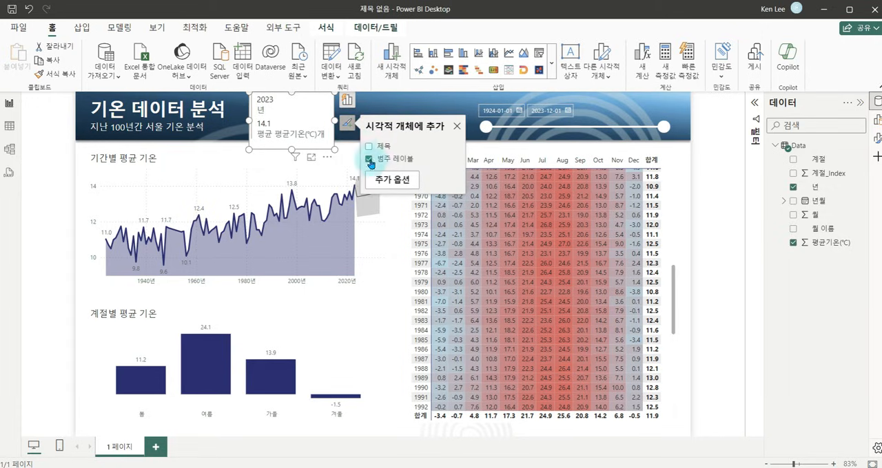
{"action": "left_click", "coordinate": [392, 179]}
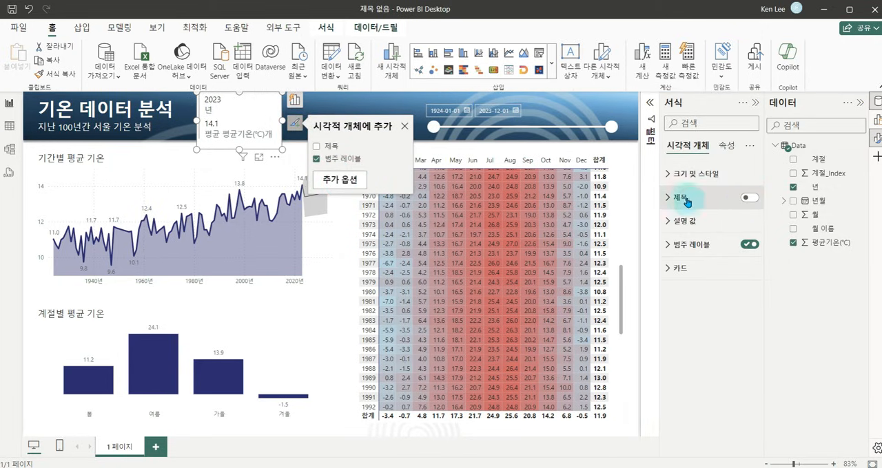
{"action": "left_click", "coordinate": [672, 174]}
{"action": "left_click", "coordinate": [744, 394]}
{"action": "left_click", "coordinate": [668, 173]}
Set the card's callout values and category labels to white.
{"action": "left_click", "coordinate": [672, 222]}
{"action": "left_click", "coordinate": [694, 310]}
{"action": "key", "text": "Escape"}
{"action": "left_click", "coordinate": [674, 225]}
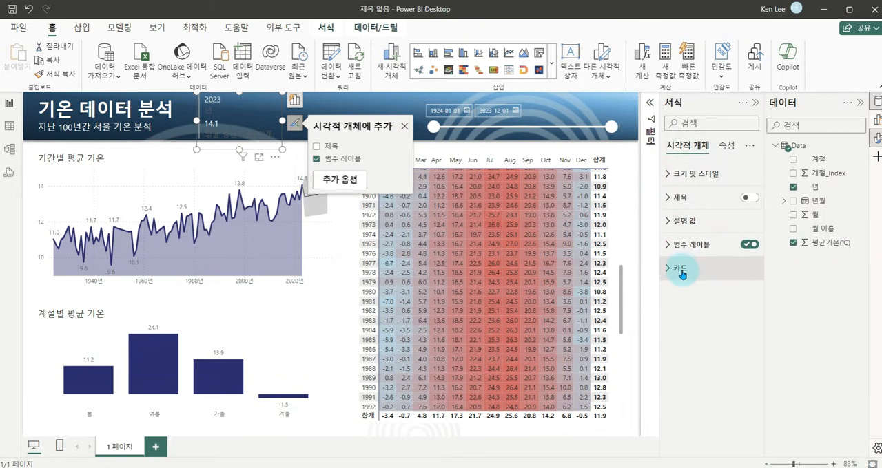
{"action": "left_click", "coordinate": [669, 246]}
{"action": "left_click", "coordinate": [692, 333]}
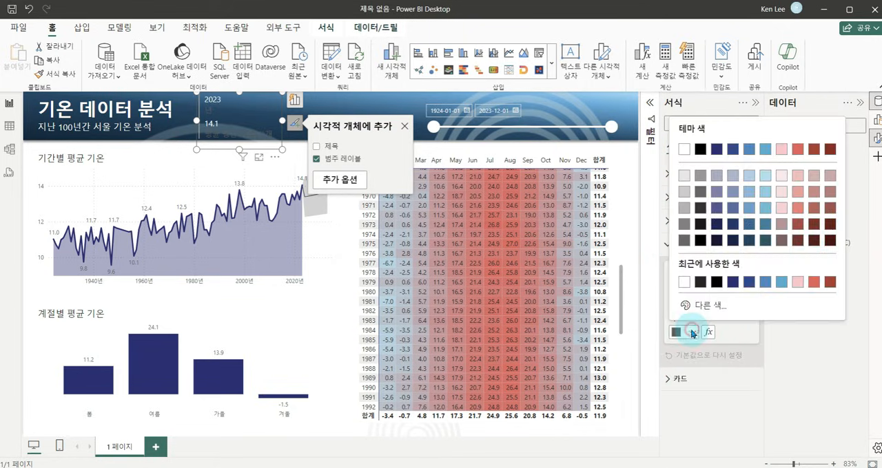
{"action": "left_click", "coordinate": [684, 282]}
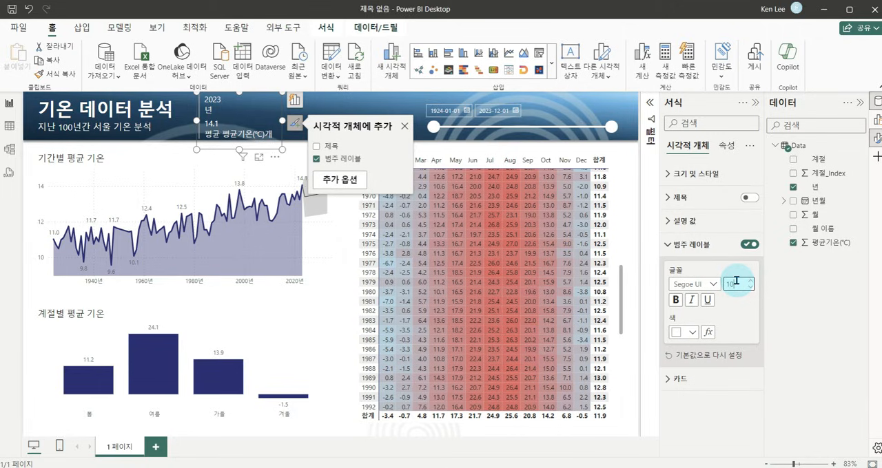
{"action": "left_click", "coordinate": [682, 221]}
{"action": "left_click", "coordinate": [689, 221]}
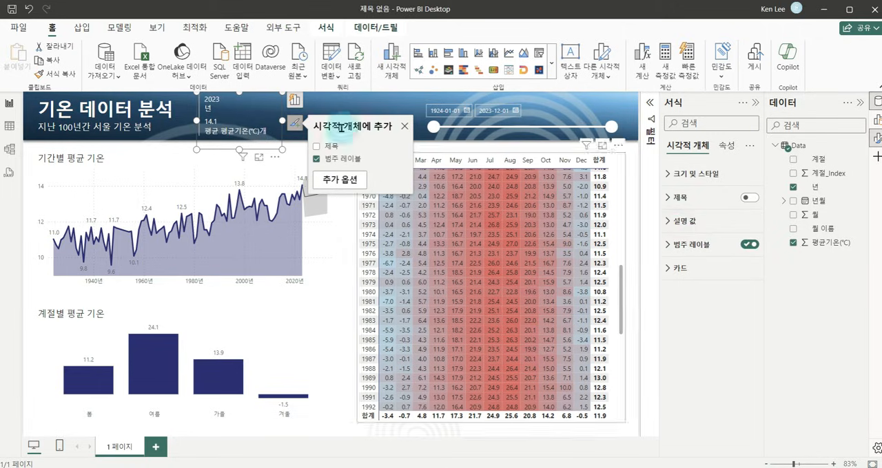
Rename the card's year field as 평균기온이 가장 높았던 해 and its temperature field as 평균기온.
{"action": "left_click", "coordinate": [295, 140]}
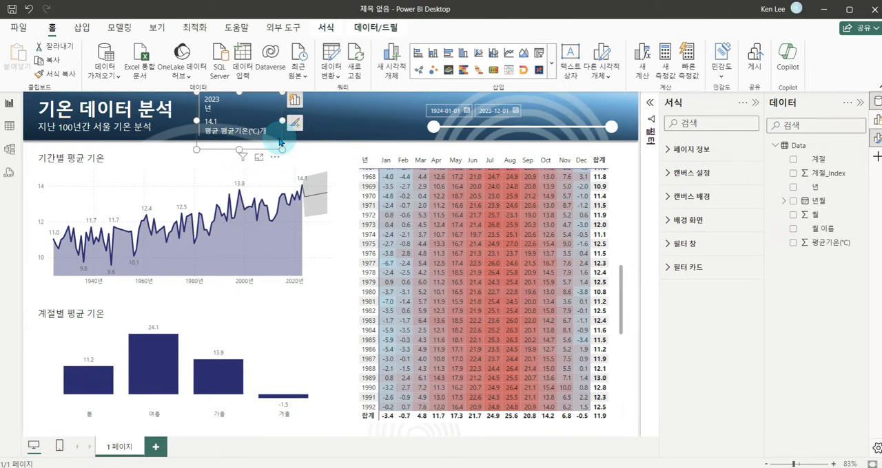
{"action": "left_click", "coordinate": [279, 142]}
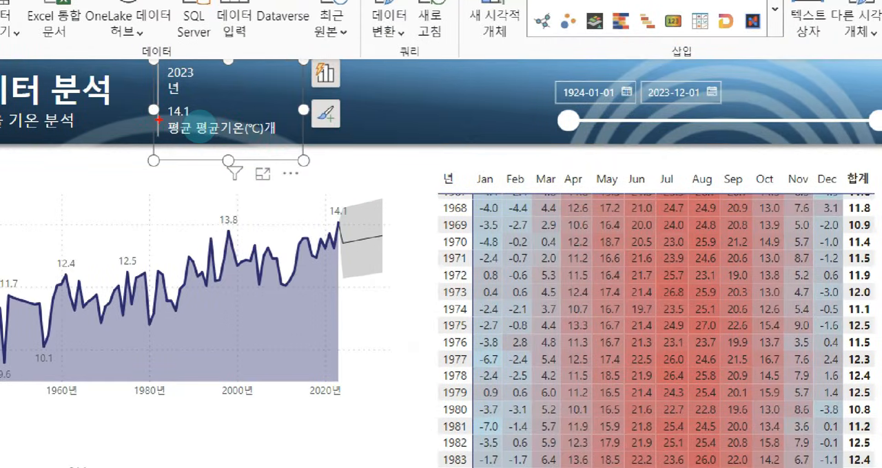
{"action": "left_click", "coordinate": [203, 129]}
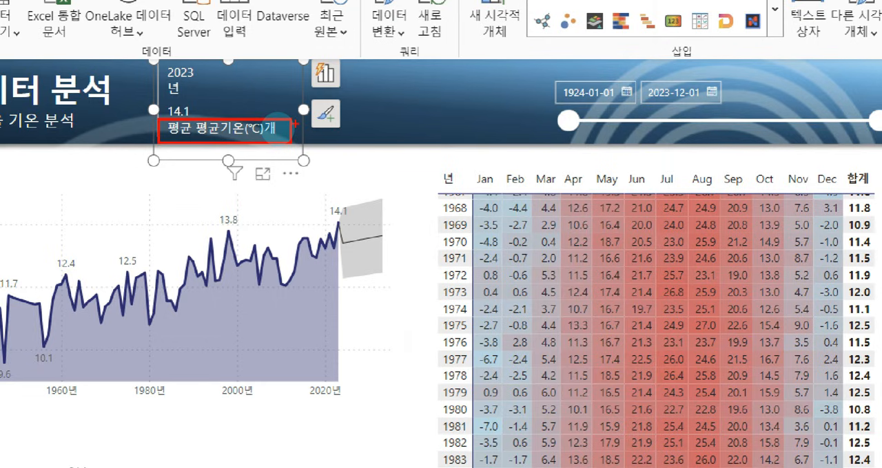
{"action": "left_click", "coordinate": [197, 91]}
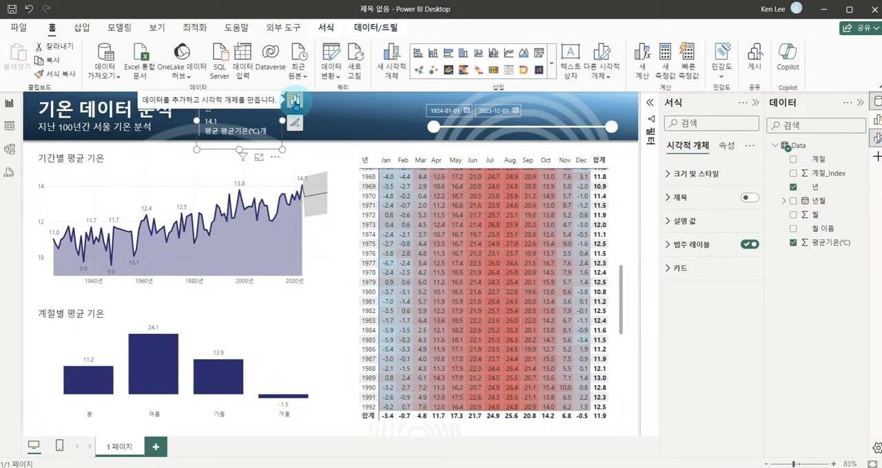
{"action": "left_click", "coordinate": [295, 102]}
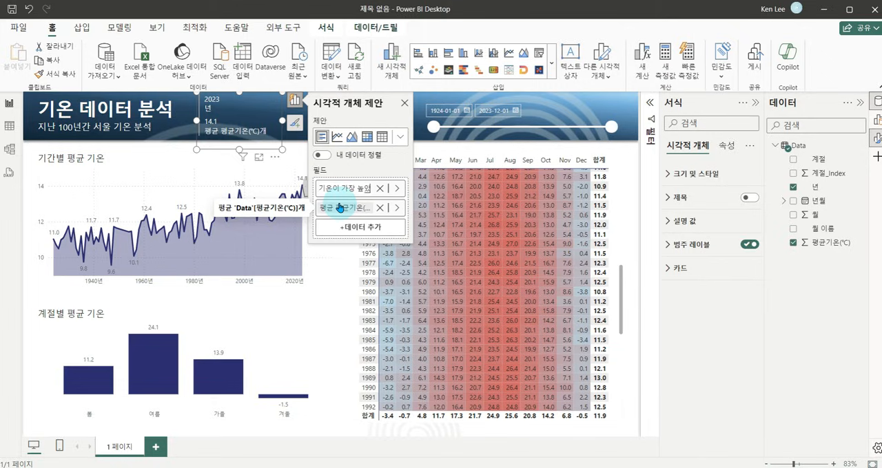
{"action": "left_click", "coordinate": [340, 207]}
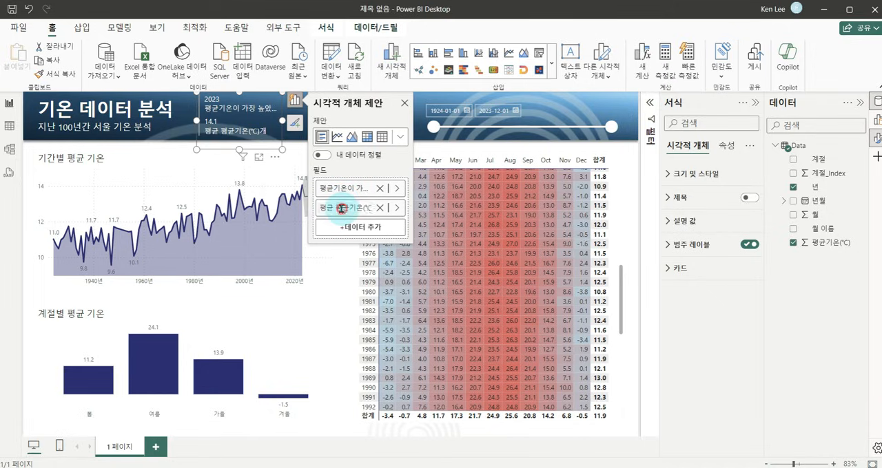
{"action": "double_click", "coordinate": [340, 207]}
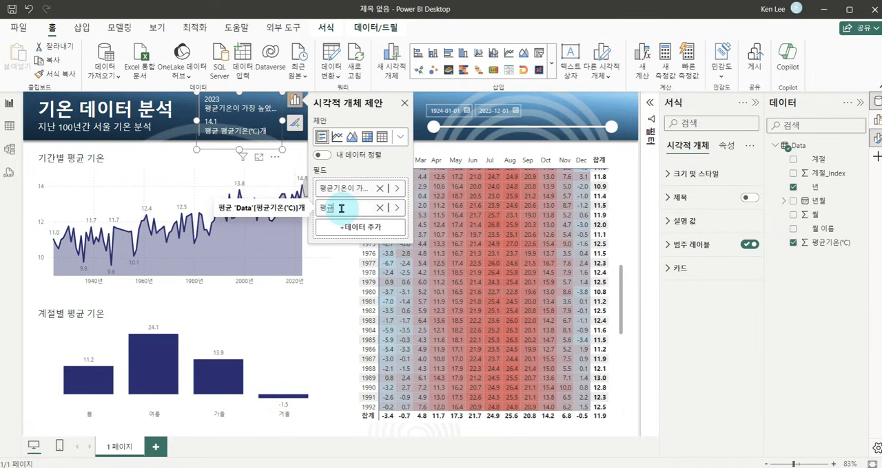
{"action": "type", "text": "평균기온"}
{"action": "key", "text": "Return"}
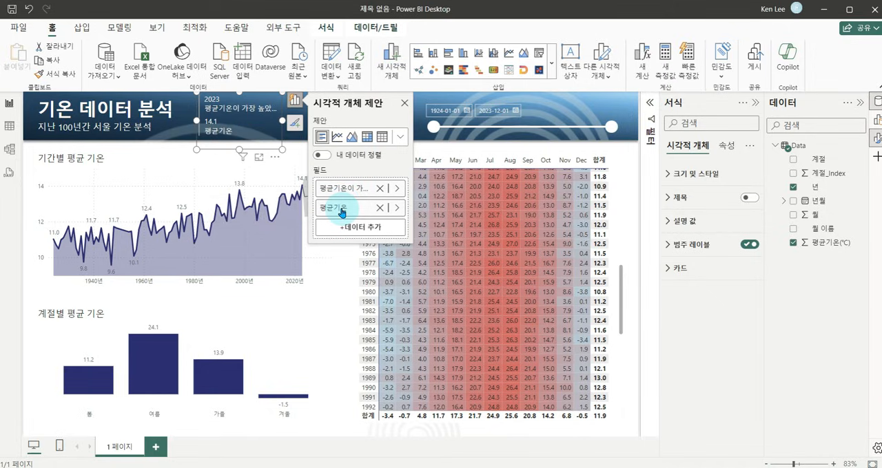
Widen the card until the label 평균기온이 가장 높았던 해 fits in full.
{"action": "left_click", "coordinate": [288, 122]}
{"action": "left_click", "coordinate": [298, 123]}
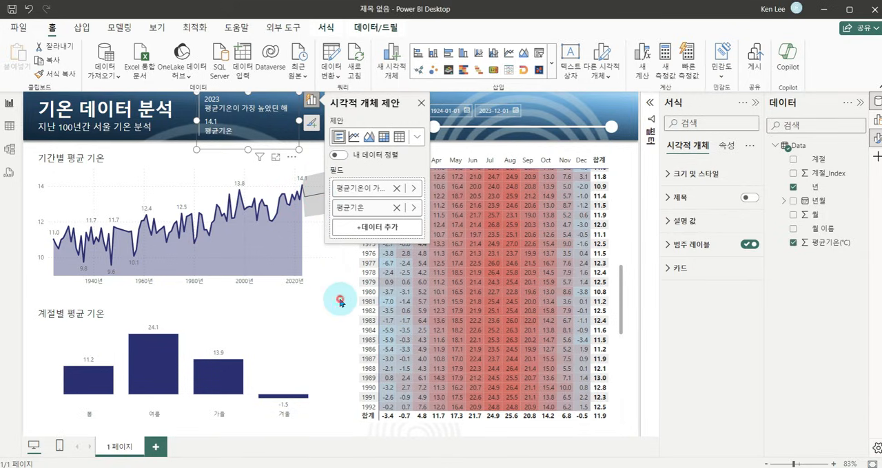
{"action": "left_click", "coordinate": [340, 301]}
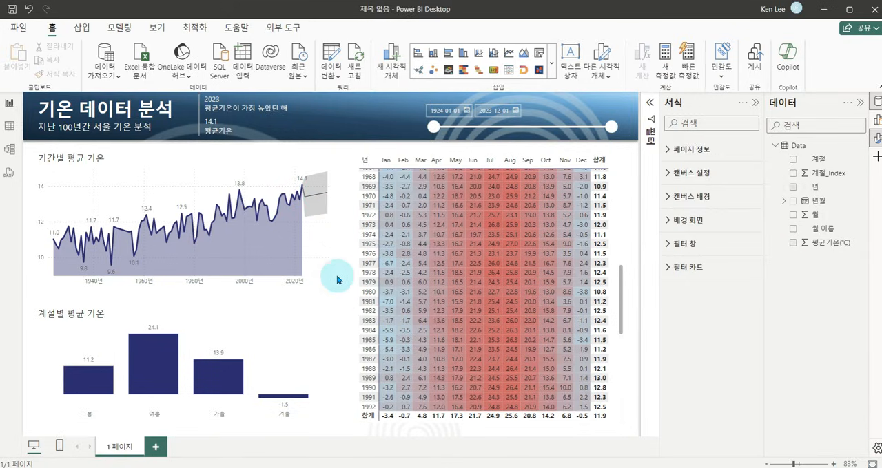
Duplicate the hottest-year card and place the copy between the original and the date slicer.
{"action": "left_click", "coordinate": [227, 145]}
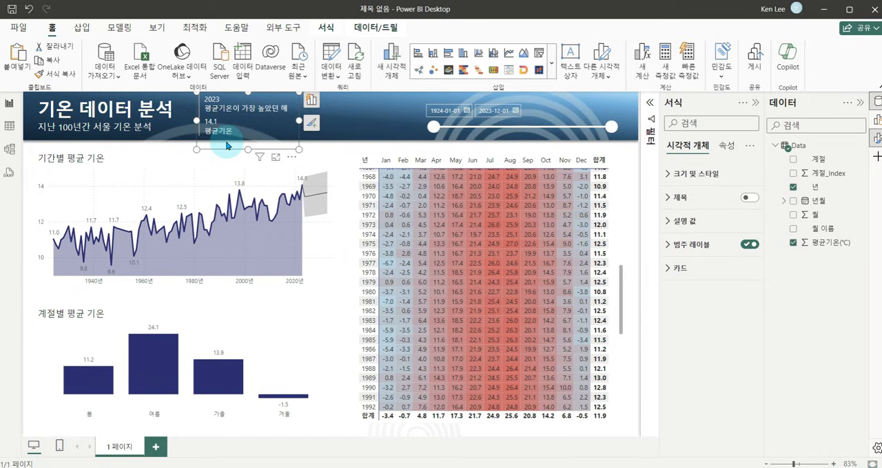
{"action": "key", "text": "ctrl+v"}
{"action": "left_click_drag", "start_coordinate": [237, 142], "coordinate": [356, 143]}
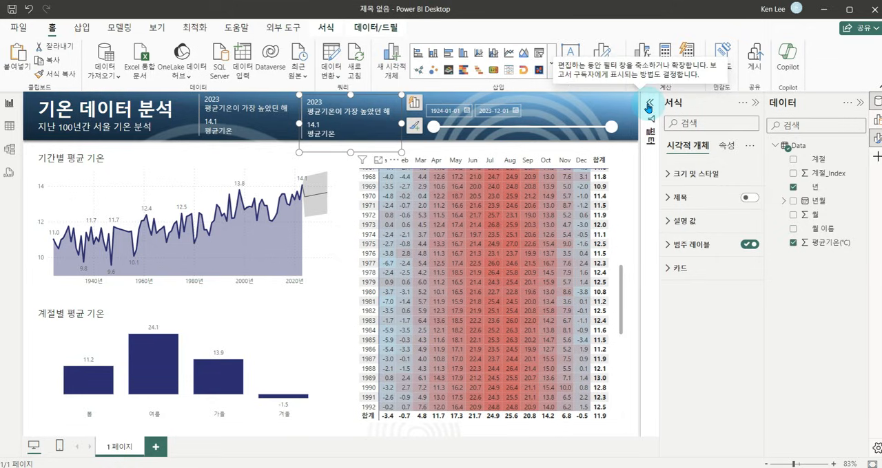
Switch the copied card's 상위 N filter on the year field to 아래쪽 1 and apply it.
{"action": "left_click", "coordinate": [648, 108]}
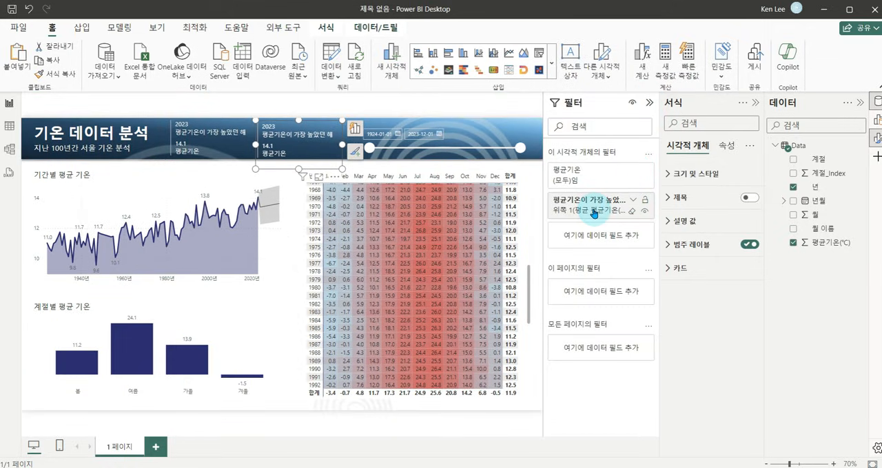
{"action": "left_click", "coordinate": [633, 199]}
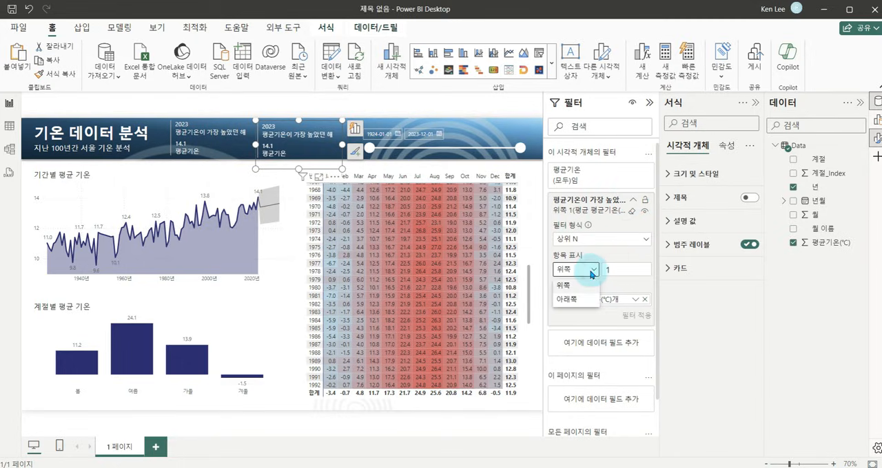
{"action": "left_click", "coordinate": [571, 300]}
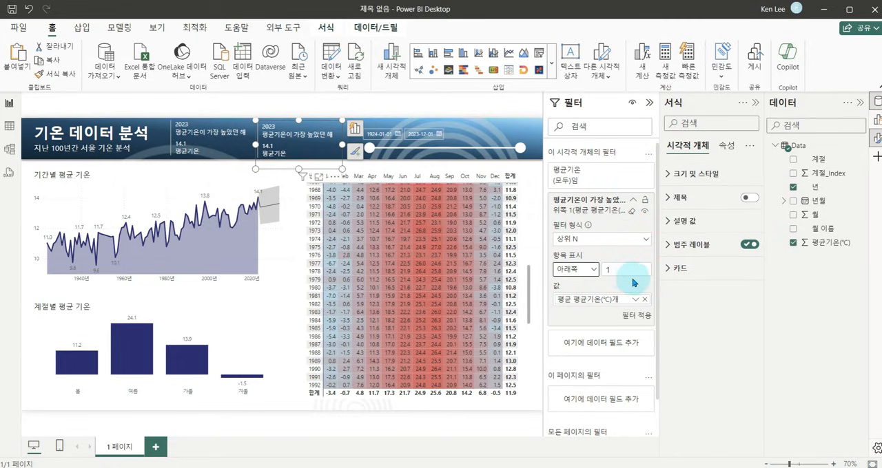
{"action": "left_click", "coordinate": [634, 316]}
{"action": "left_click", "coordinate": [649, 102]}
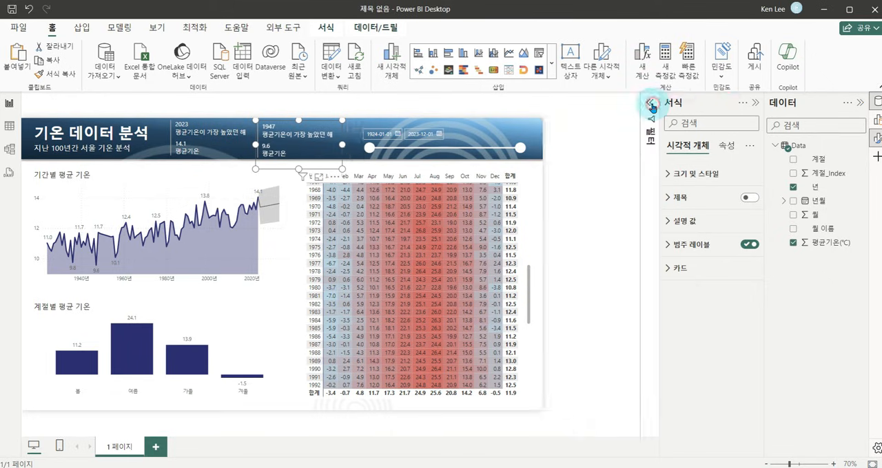
Rename the copied card's year field as 평균기온이 가장 낮았던 해.
{"action": "left_click", "coordinate": [755, 103]}
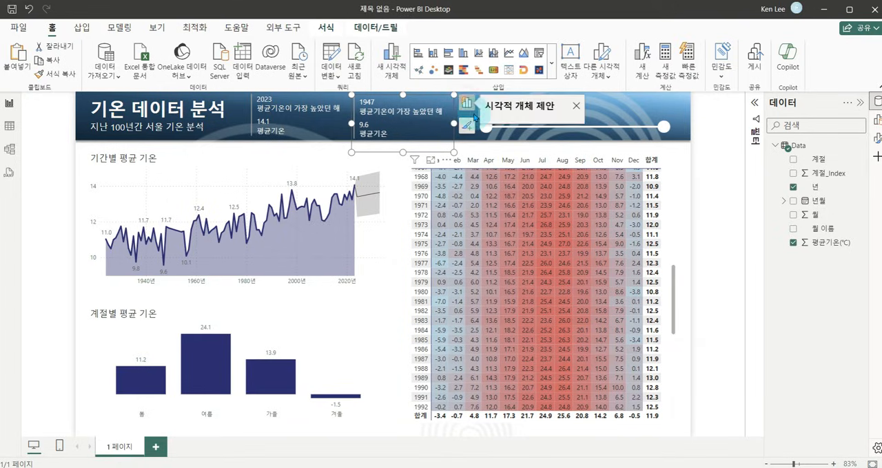
{"action": "left_click", "coordinate": [536, 59]}
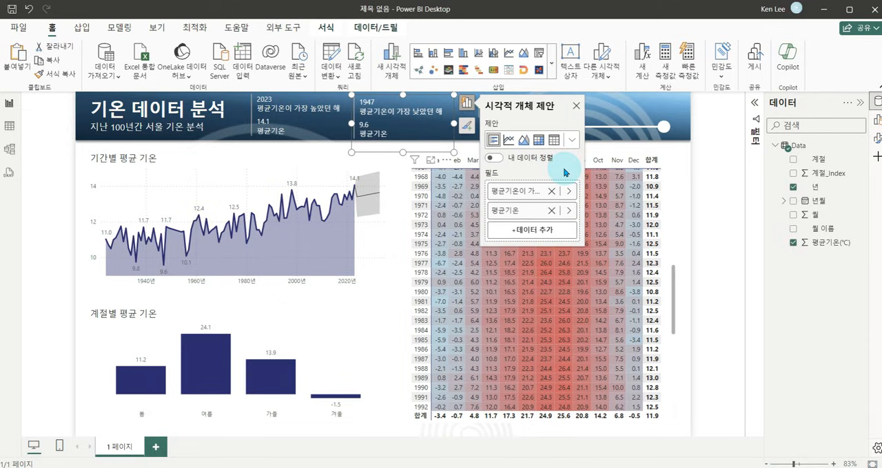
{"action": "left_click_drag", "start_coordinate": [583, 156], "coordinate": [620, 158]}
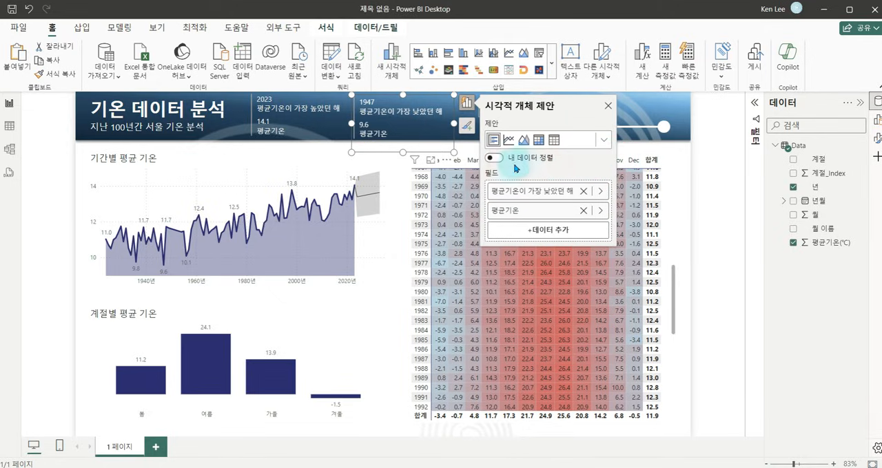
{"action": "left_click", "coordinate": [401, 202]}
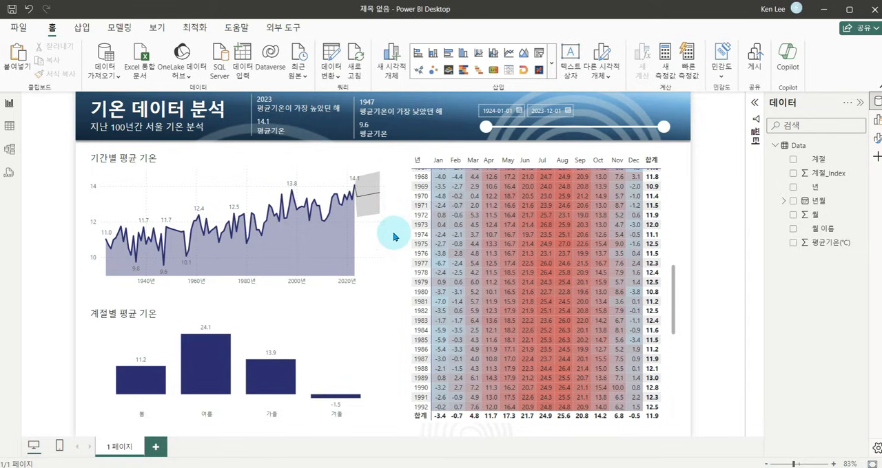
{"action": "mouse_move", "coordinate": [290, 307]}
{"action": "left_mouse_down"}
{"action": "mouse_move", "coordinate": [364, 321]}
{"action": "mouse_move", "coordinate": [377, 336]}
{"action": "left_mouse_up"}
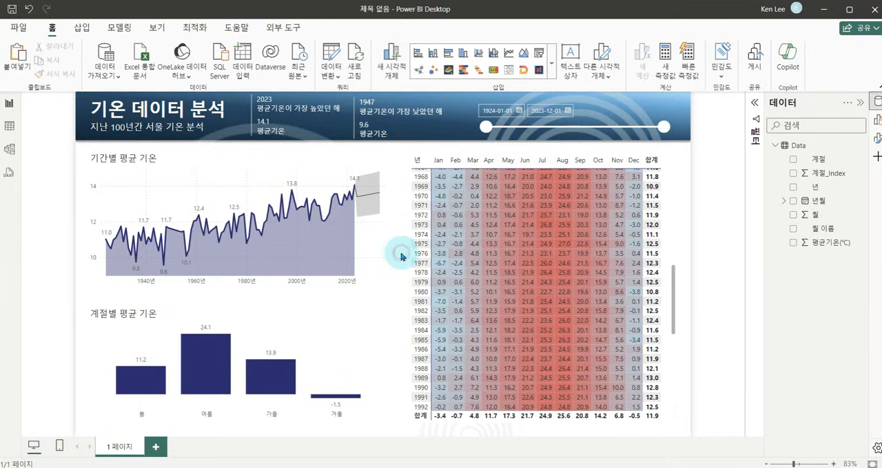
Add a second report page and insert a line chart enlarged to span most of the page width.
{"action": "left_click", "coordinate": [156, 448]}
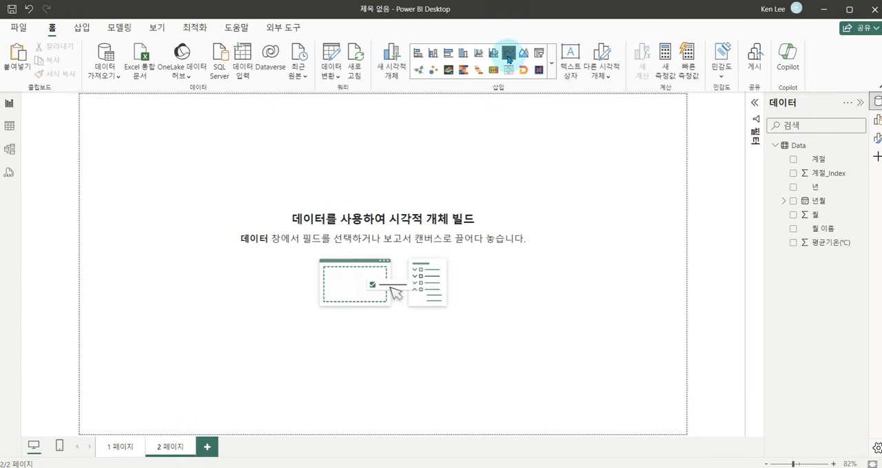
{"action": "left_click", "coordinate": [508, 54]}
{"action": "left_click_drag", "start_coordinate": [182, 185], "coordinate": [207, 254]}
{"action": "left_click_drag", "start_coordinate": [246, 291], "coordinate": [660, 414]}
Assign 년 to the line chart's X axis and 평균기온(℃) to its Y axis.
{"action": "left_click", "coordinate": [595, 257]}
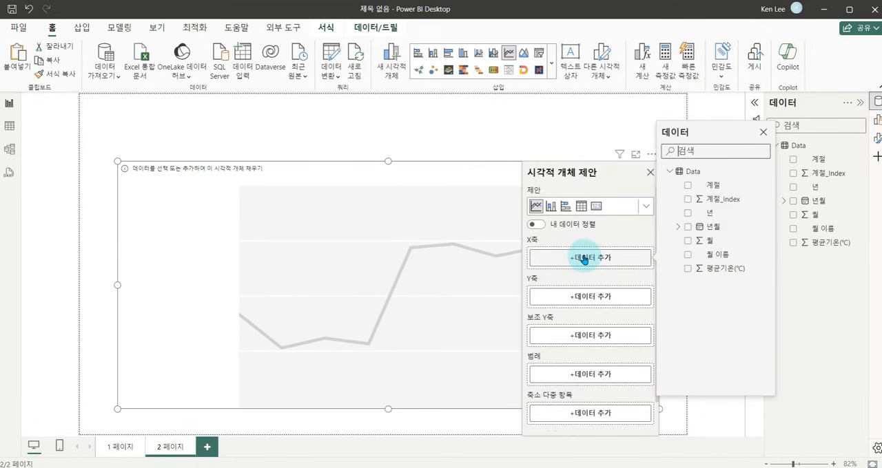
{"action": "left_click", "coordinate": [688, 213]}
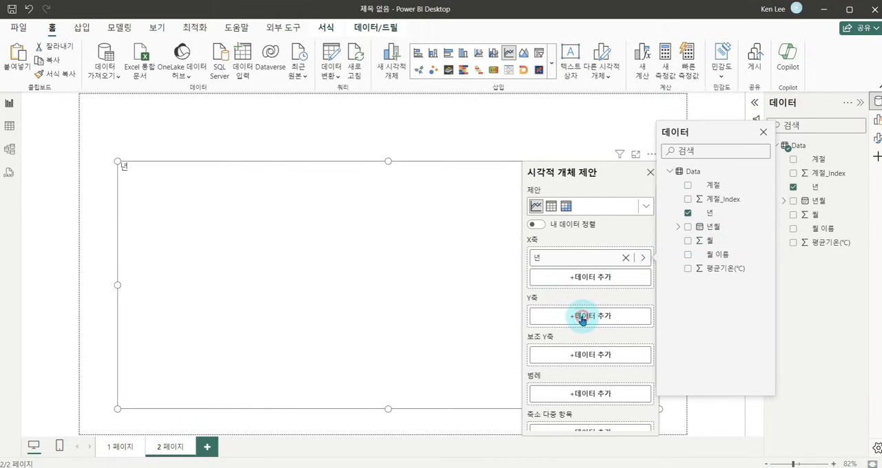
{"action": "left_click", "coordinate": [582, 316]}
{"action": "left_click", "coordinate": [688, 331]}
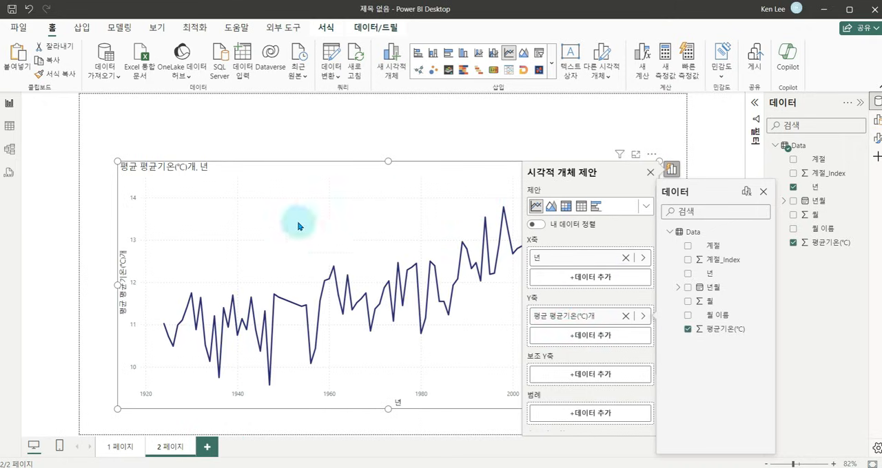
{"action": "left_click", "coordinate": [586, 237]}
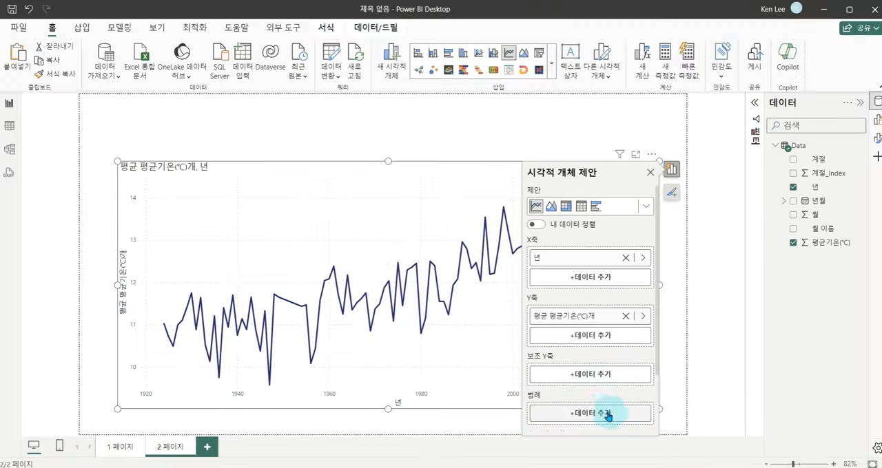
Split the line chart by season by adding 계절 as its legend.
{"action": "left_click", "coordinate": [590, 414]}
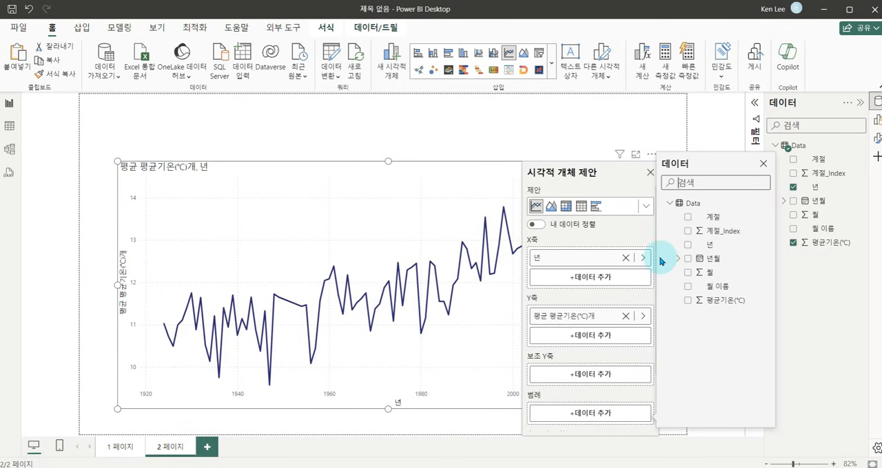
{"action": "left_click", "coordinate": [686, 219]}
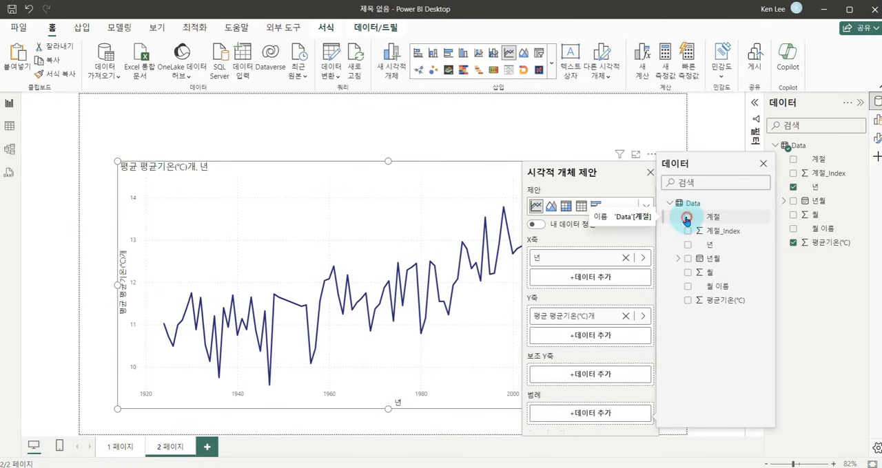
{"action": "left_click", "coordinate": [464, 137]}
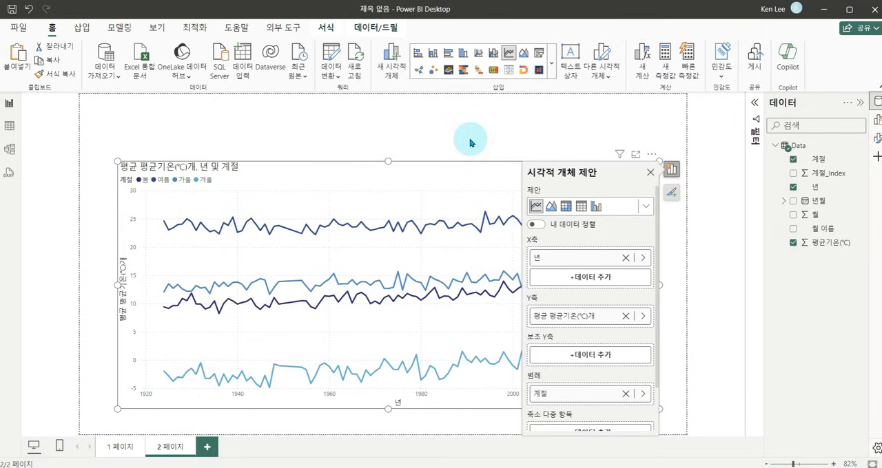
{"action": "left_click", "coordinate": [468, 138]}
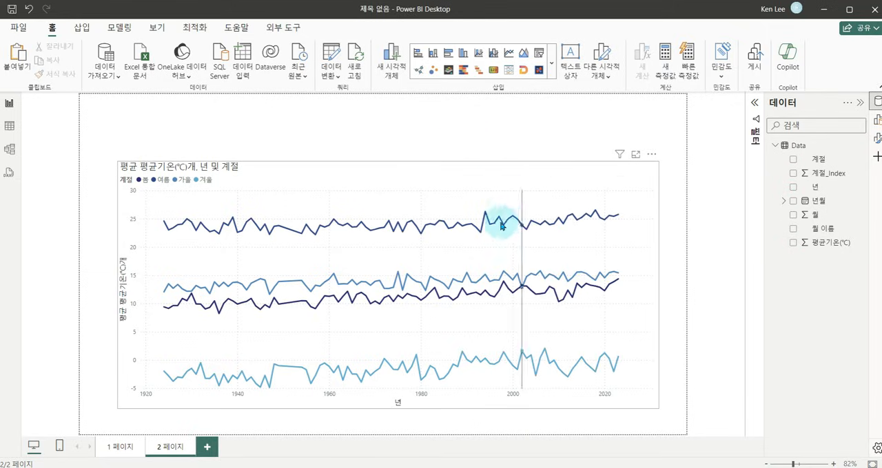
Recolor the 여름 line in the seasonal chart with the custom orange #F58C02.
{"action": "left_click", "coordinate": [532, 173]}
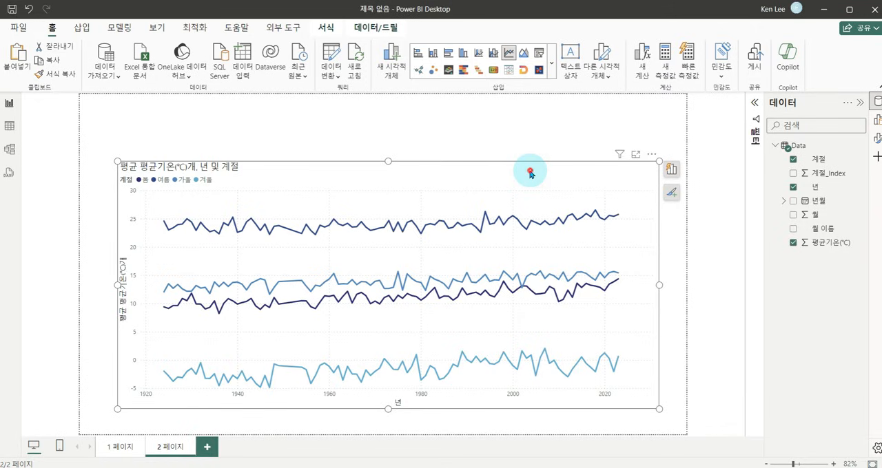
{"action": "double_click", "coordinate": [529, 173]}
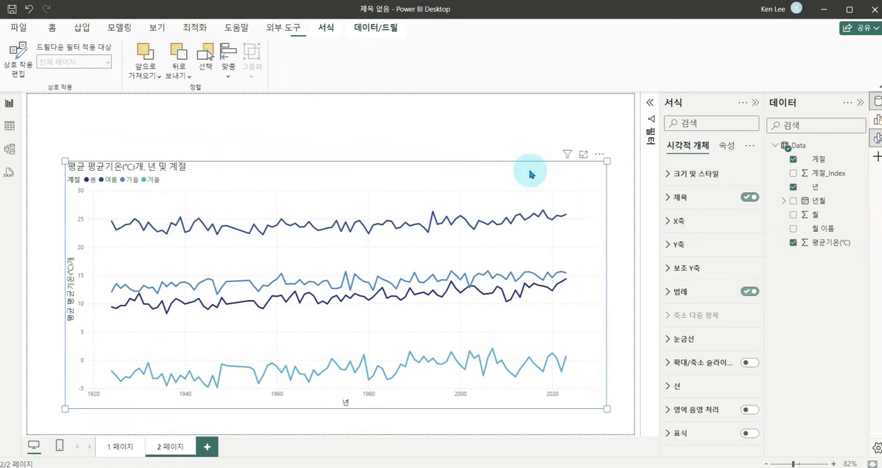
{"action": "left_click", "coordinate": [377, 229]}
{"action": "left_click", "coordinate": [372, 227]}
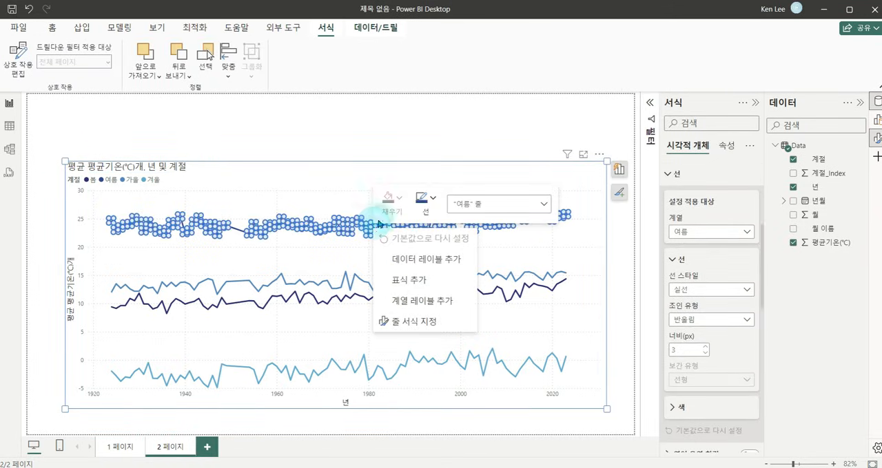
{"action": "left_click", "coordinate": [432, 201]}
{"action": "left_click", "coordinate": [409, 416]}
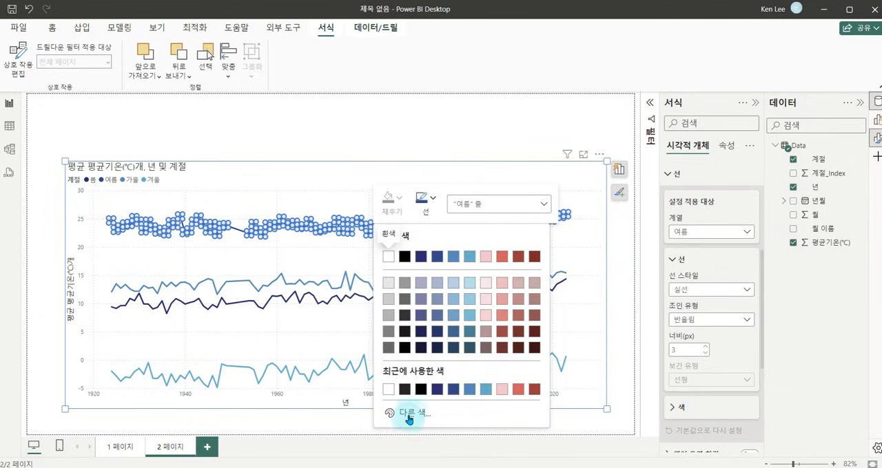
{"action": "left_click", "coordinate": [398, 376]}
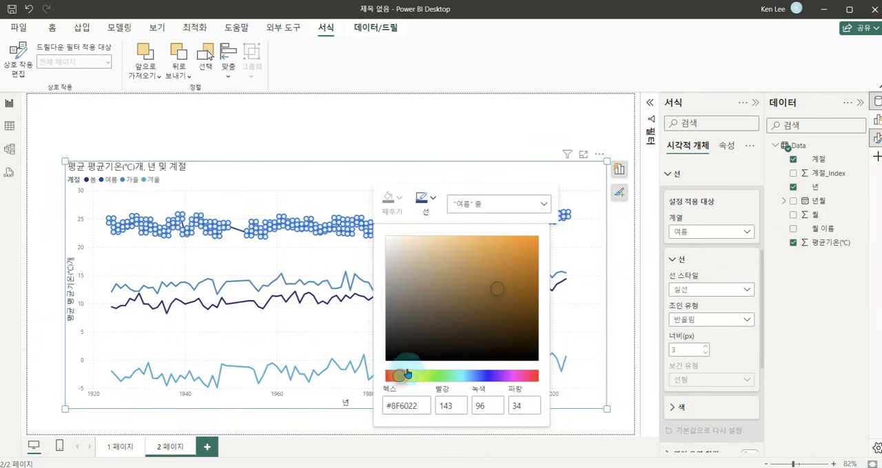
{"action": "left_click", "coordinate": [529, 255]}
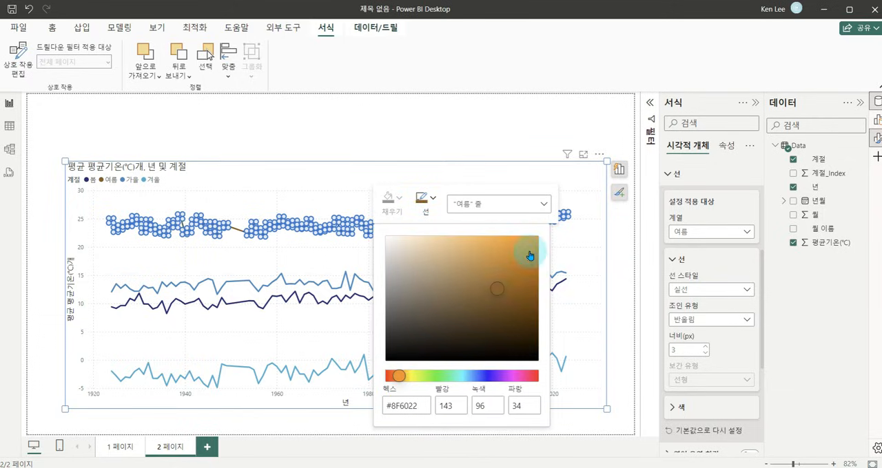
{"action": "left_click", "coordinate": [441, 177]}
Recolor the 가을 line in the seasonal chart with a custom dark brown.
{"action": "left_click", "coordinate": [497, 278]}
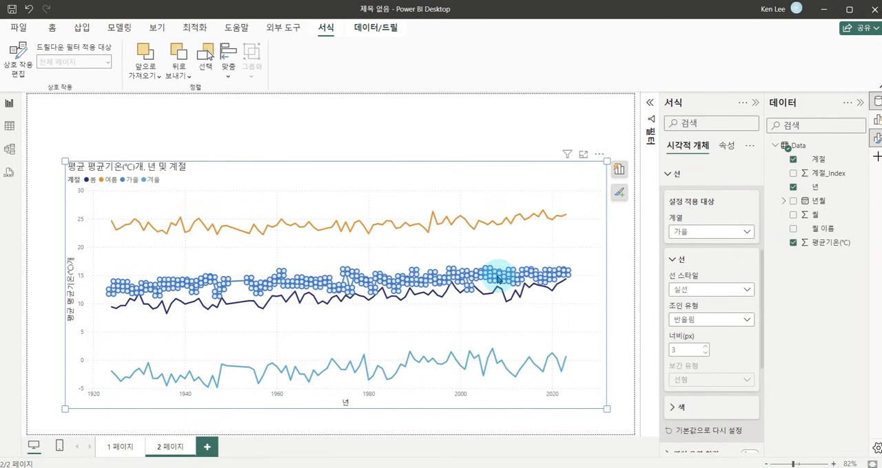
{"action": "right_click", "coordinate": [498, 279]}
{"action": "left_click", "coordinate": [558, 254]}
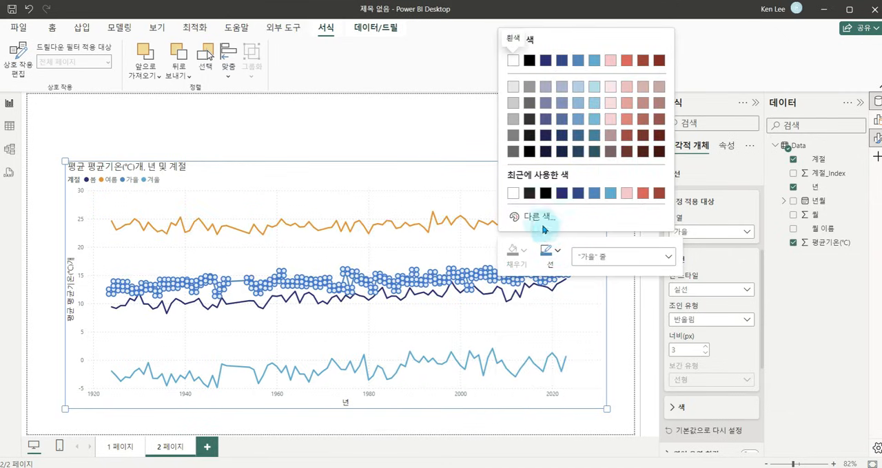
{"action": "left_click", "coordinate": [543, 219]}
{"action": "left_click_drag", "start_coordinate": [531, 180], "coordinate": [525, 181]}
{"action": "left_click", "coordinate": [653, 99]}
{"action": "left_click", "coordinate": [523, 180]}
{"action": "left_click", "coordinate": [659, 109]}
{"action": "left_click", "coordinate": [540, 254]}
{"action": "left_click", "coordinate": [482, 157]}
Recolor the 봄 line in the seasonal chart with a custom green.
{"action": "double_click", "coordinate": [510, 172]}
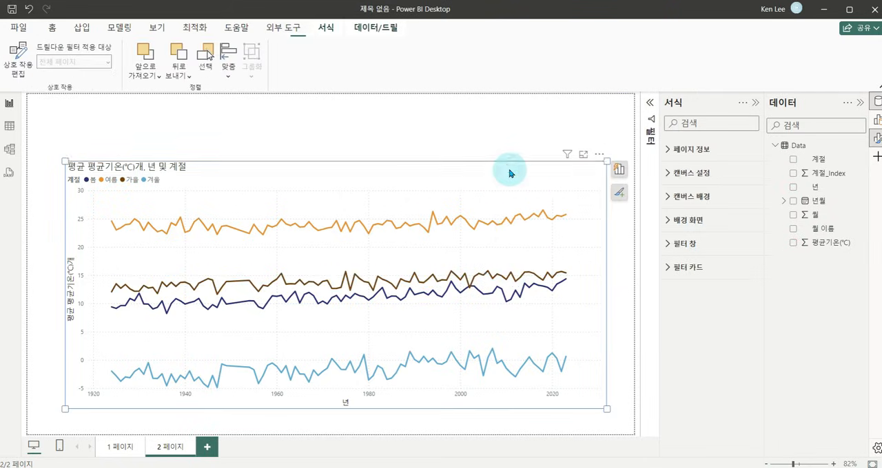
{"action": "right_click", "coordinate": [481, 290]}
{"action": "left_click", "coordinate": [540, 265]}
{"action": "left_click", "coordinate": [525, 229]}
{"action": "left_click", "coordinate": [542, 195]}
{"action": "left_click", "coordinate": [639, 73]}
{"action": "left_click", "coordinate": [441, 175]}
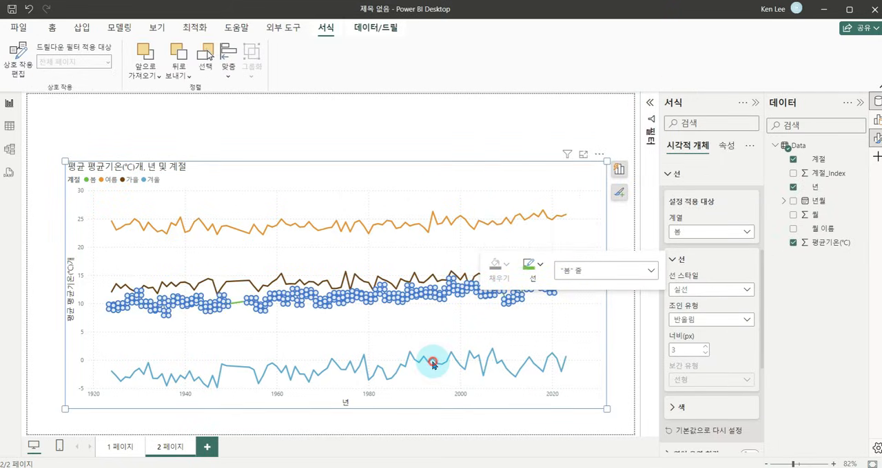
Recolor the 겨울 line in the seasonal chart with a medium blue.
{"action": "right_click", "coordinate": [434, 362]}
{"action": "left_click", "coordinate": [493, 336]}
{"action": "left_click", "coordinate": [502, 171]}
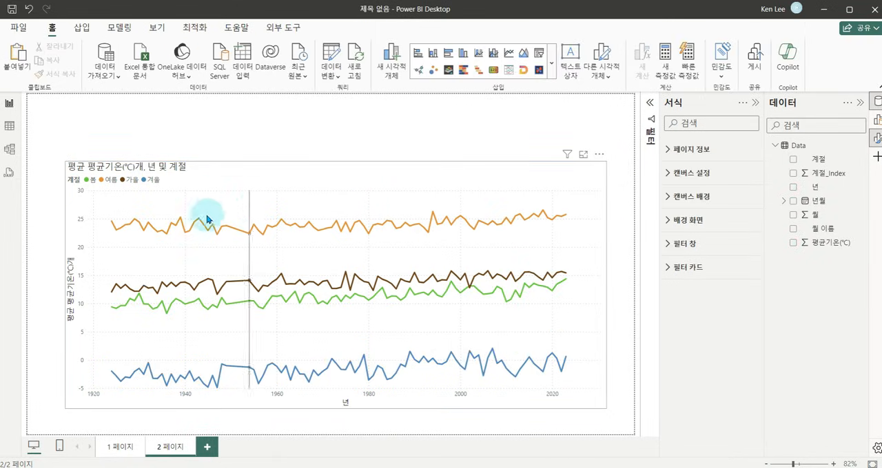
Highlight the 봄 and 가을 lines through the chart legend, singly and together, and clear the highlighting.
{"action": "left_click", "coordinate": [92, 185]}
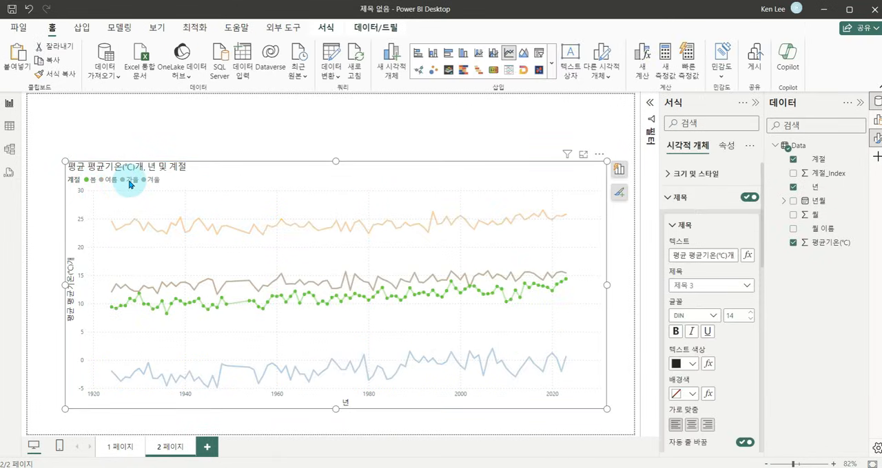
{"action": "left_click", "coordinate": [130, 181]}
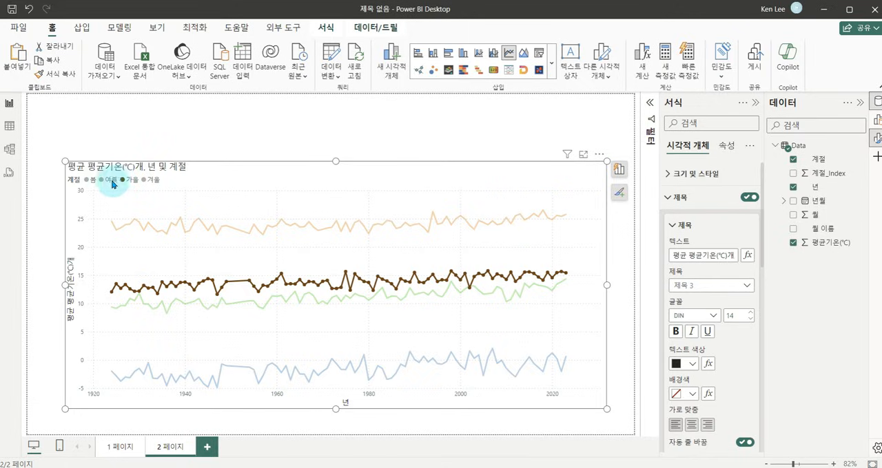
{"action": "left_click", "coordinate": [89, 181], "text": "ctrl"}
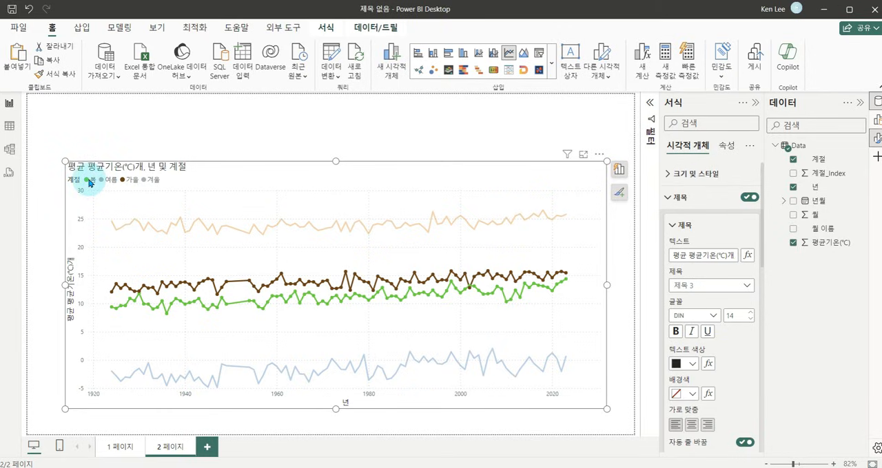
{"action": "left_click", "coordinate": [90, 181]}
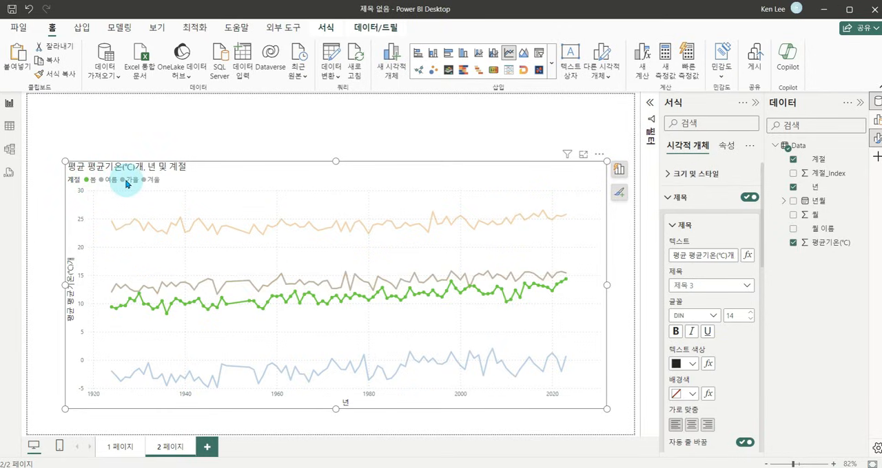
{"action": "left_click", "coordinate": [126, 181], "text": "ctrl"}
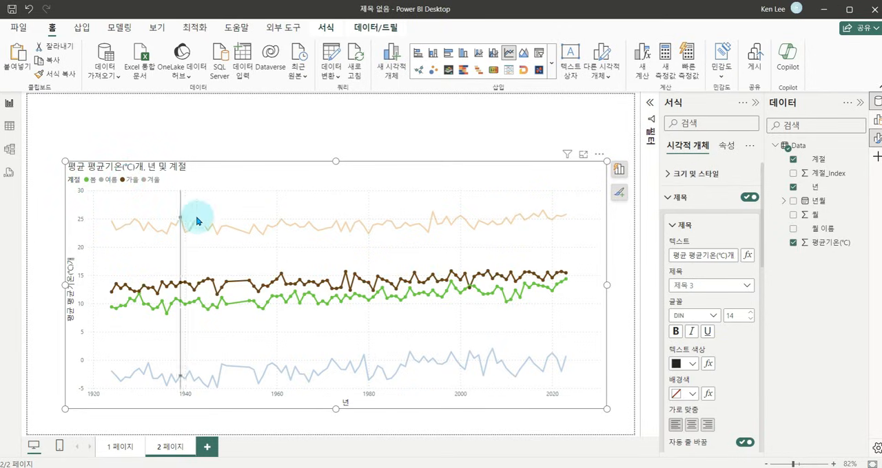
{"action": "left_click", "coordinate": [127, 182]}
{"action": "left_click", "coordinate": [128, 181]}
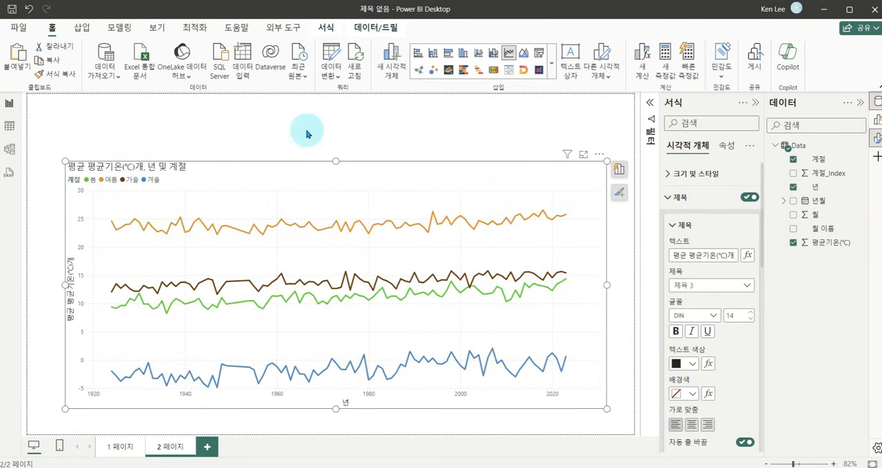
{"action": "left_click", "coordinate": [477, 136]}
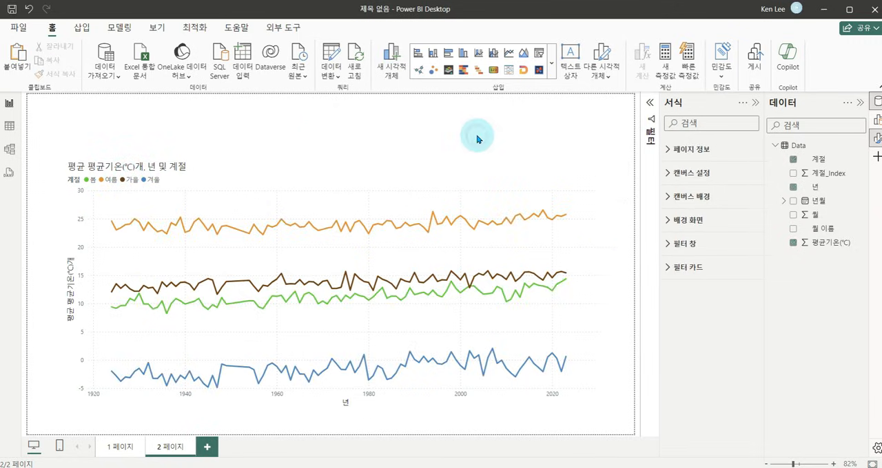
Insert a slicer on 계절 and size it as a wide, short box above the line chart's right half.
{"action": "left_click", "coordinate": [539, 53]}
{"action": "left_click_drag", "start_coordinate": [151, 233], "coordinate": [473, 197]}
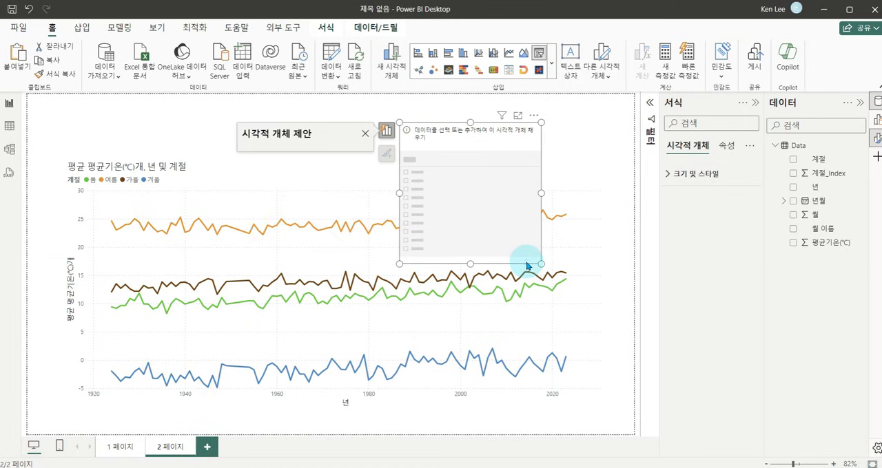
{"action": "left_click_drag", "start_coordinate": [536, 255], "coordinate": [592, 160]}
{"action": "left_click", "coordinate": [301, 219]}
{"action": "left_click", "coordinate": [403, 227]}
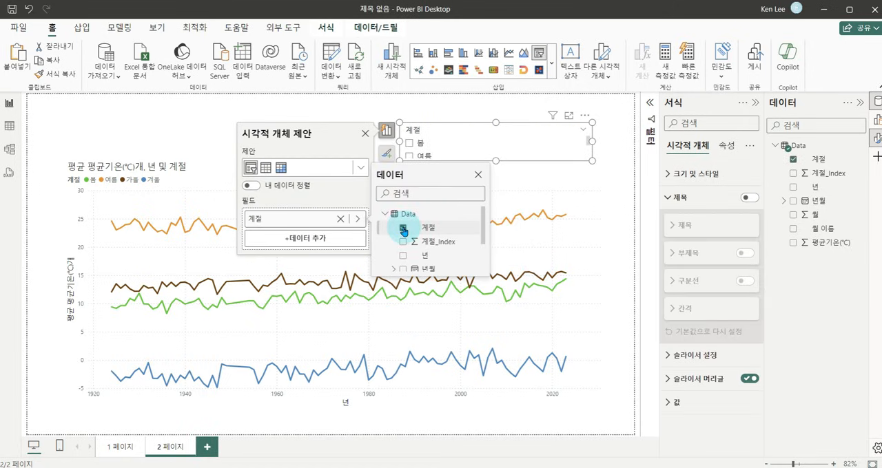
{"action": "left_click", "coordinate": [498, 163]}
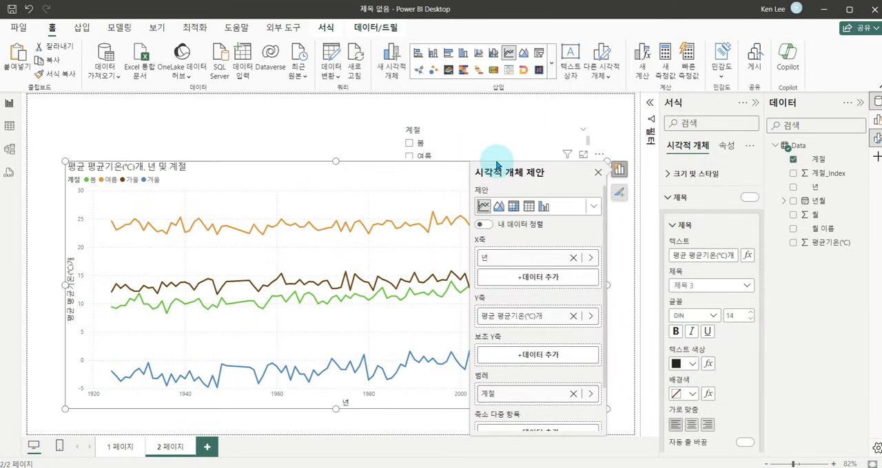
{"action": "mouse_move", "coordinate": [496, 162]}
{"action": "left_mouse_down"}
{"action": "mouse_move", "coordinate": [501, 243]}
{"action": "mouse_move", "coordinate": [494, 191]}
{"action": "mouse_move", "coordinate": [502, 172]}
{"action": "left_mouse_up"}
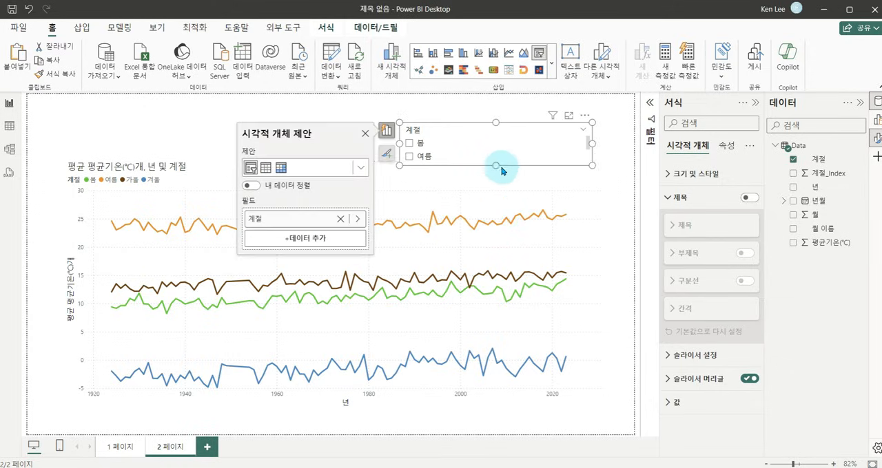
Set the 계절 slicer's style to 타일 and fit it as a single row of tiles above the chart's right end.
{"action": "left_click", "coordinate": [665, 198]}
{"action": "left_click", "coordinate": [688, 222]}
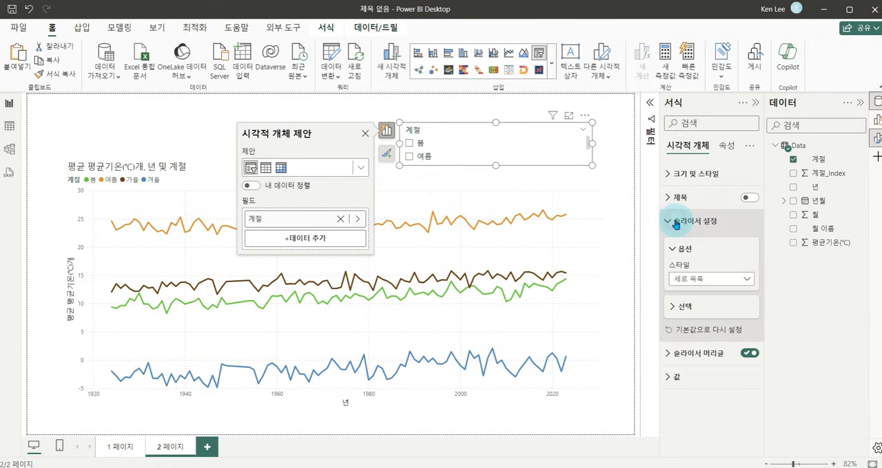
{"action": "left_click", "coordinate": [741, 281]}
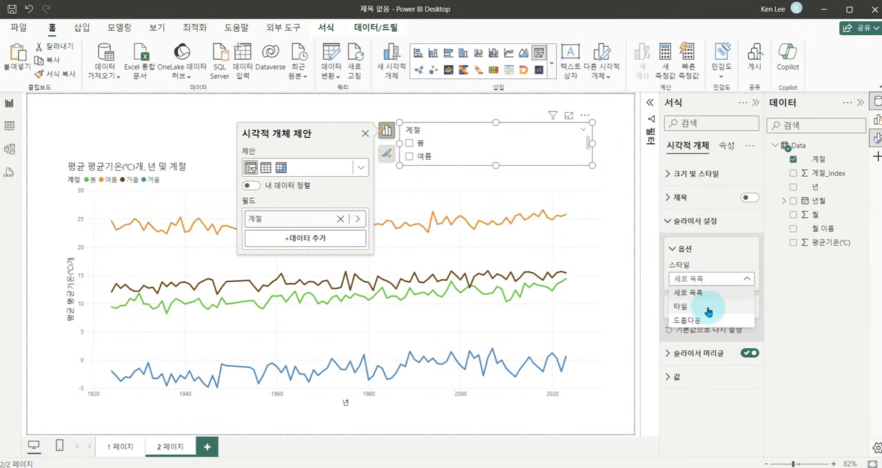
{"action": "left_click", "coordinate": [701, 306]}
{"action": "left_click_drag", "start_coordinate": [496, 165], "coordinate": [545, 131]}
{"action": "left_click", "coordinate": [474, 112]}
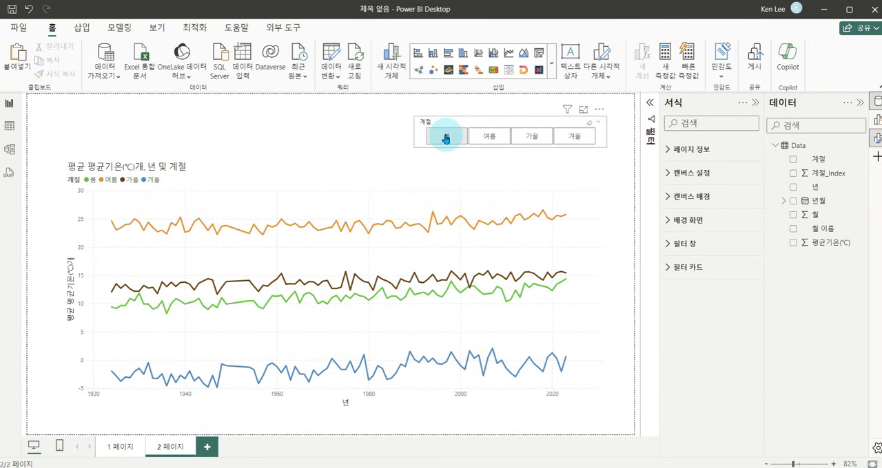
Filter the line chart by each season tile singly and by 봄 and 가을 together, and clear the slicer selection.
{"action": "left_click", "coordinate": [446, 137]}
{"action": "left_click", "coordinate": [491, 137]}
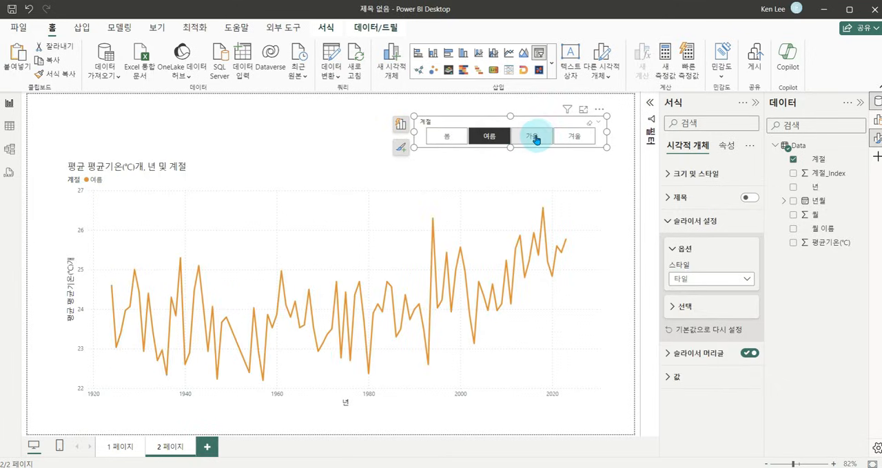
{"action": "left_click", "coordinate": [541, 140]}
{"action": "left_click", "coordinate": [572, 137]}
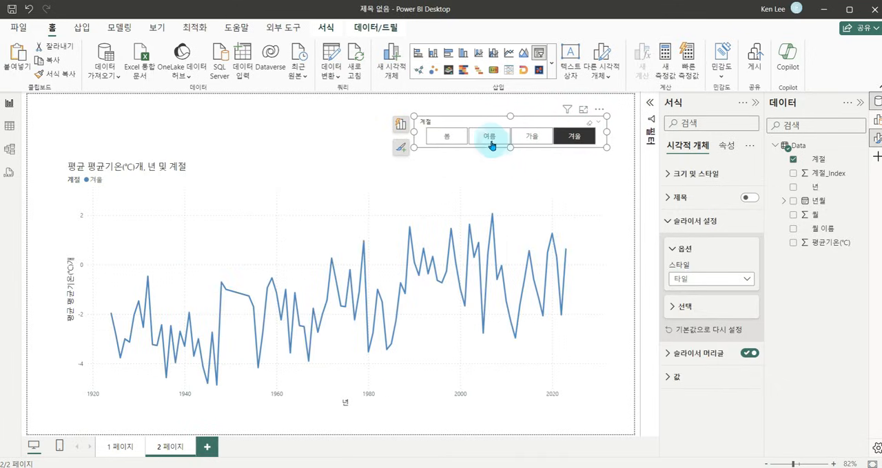
{"action": "left_click", "coordinate": [449, 137]}
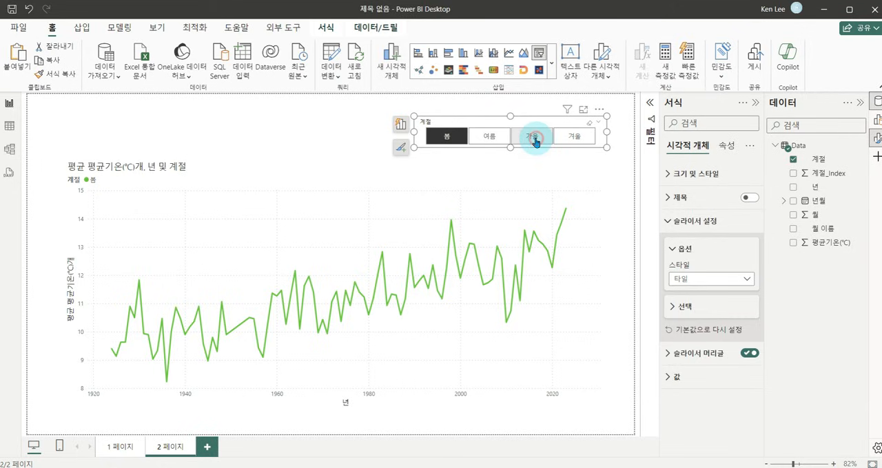
{"action": "left_click", "coordinate": [536, 139], "text": "ctrl"}
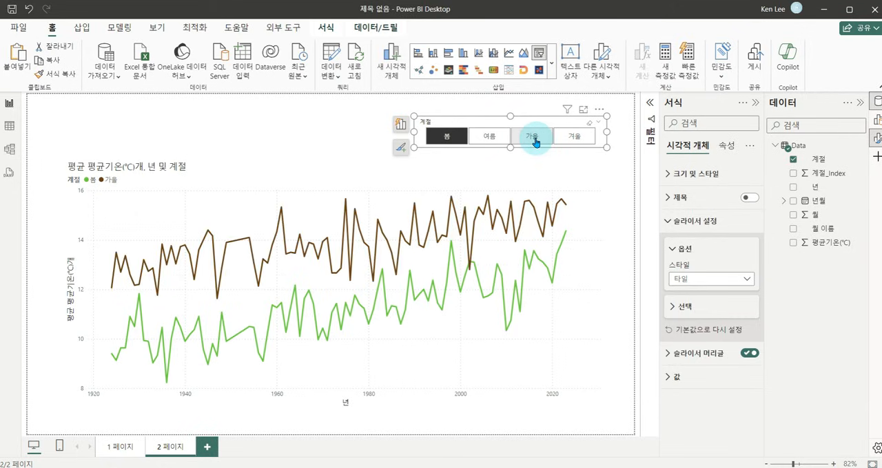
{"action": "left_click", "coordinate": [589, 126]}
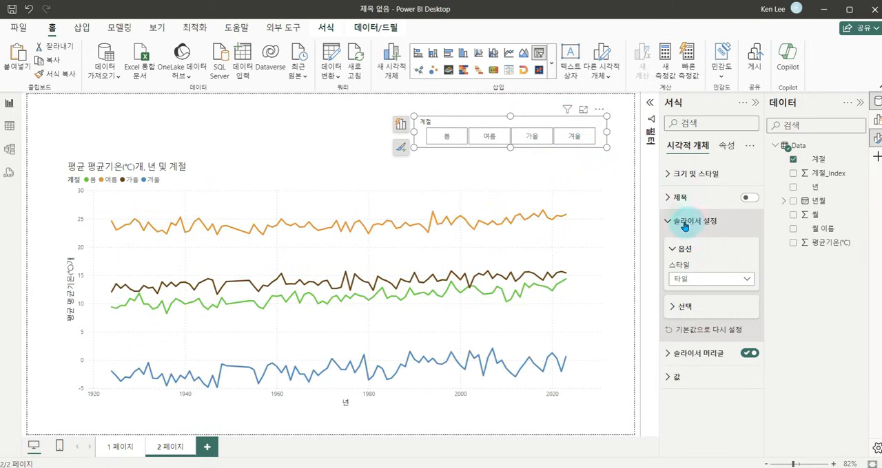
Turn off the slicer's 'Ctrl 키를 통한 다중 선택' option in its selection settings.
{"action": "left_click_drag", "start_coordinate": [660, 214], "coordinate": [732, 231]}
{"action": "left_click_drag", "start_coordinate": [666, 299], "coordinate": [708, 314]}
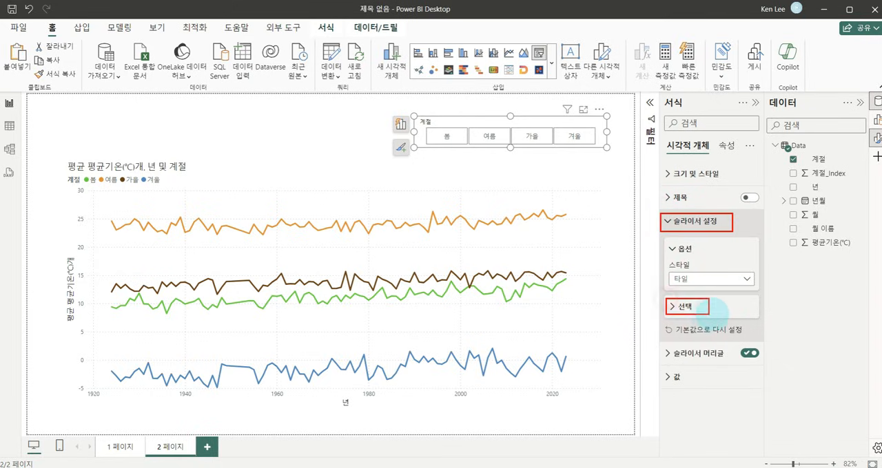
{"action": "left_click", "coordinate": [677, 311]}
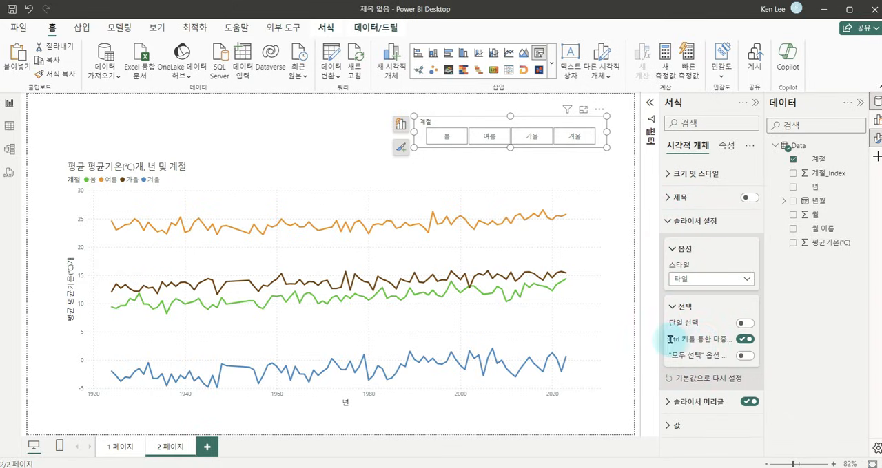
{"action": "left_click_drag", "start_coordinate": [660, 340], "coordinate": [648, 339]}
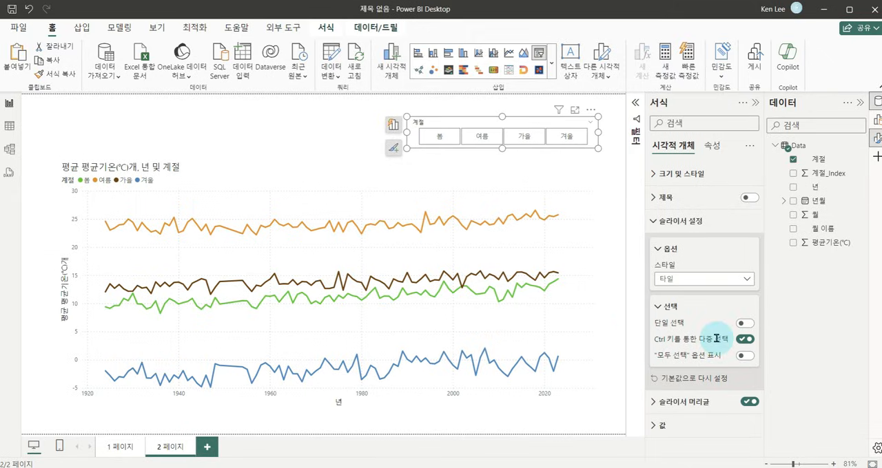
{"action": "left_click", "coordinate": [742, 340]}
Test the slicer's multiple selection with 봄 and 여름, clear the selection and collapse the slicer settings.
{"action": "left_click", "coordinate": [435, 137]}
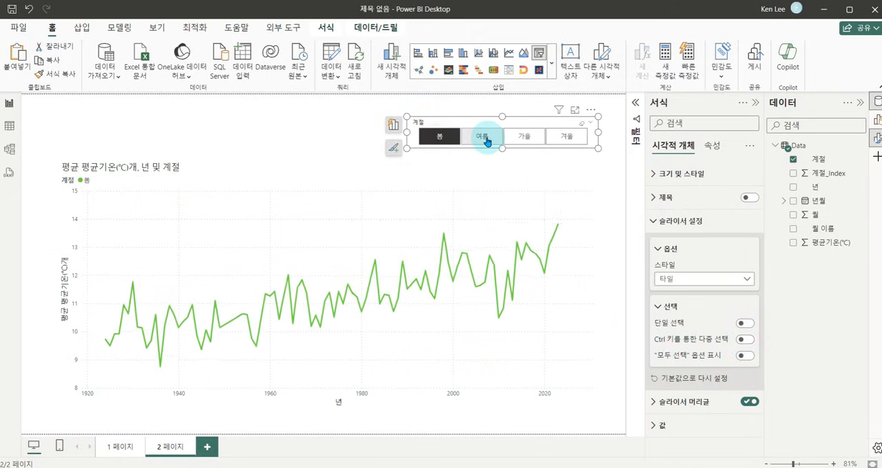
{"action": "left_click", "coordinate": [485, 140]}
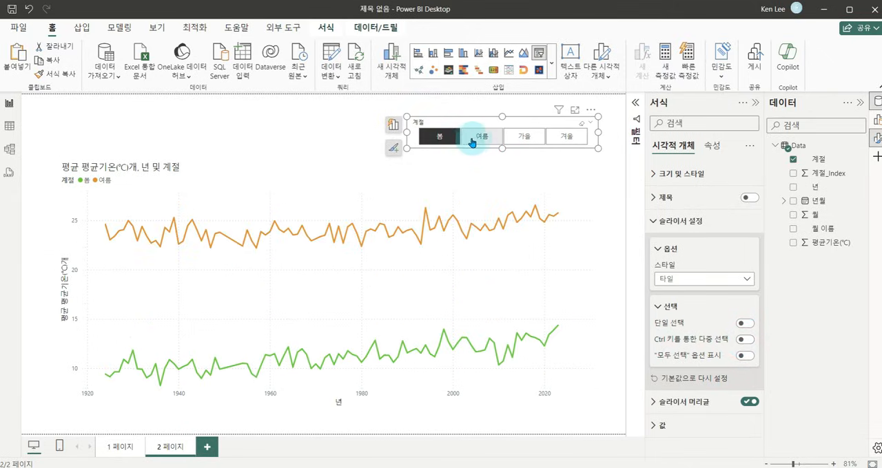
{"action": "left_click", "coordinate": [581, 126]}
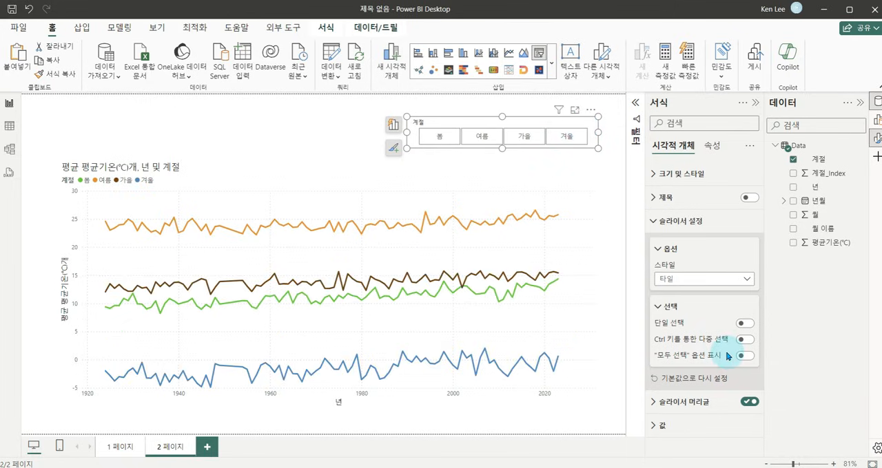
{"action": "left_click", "coordinate": [656, 224]}
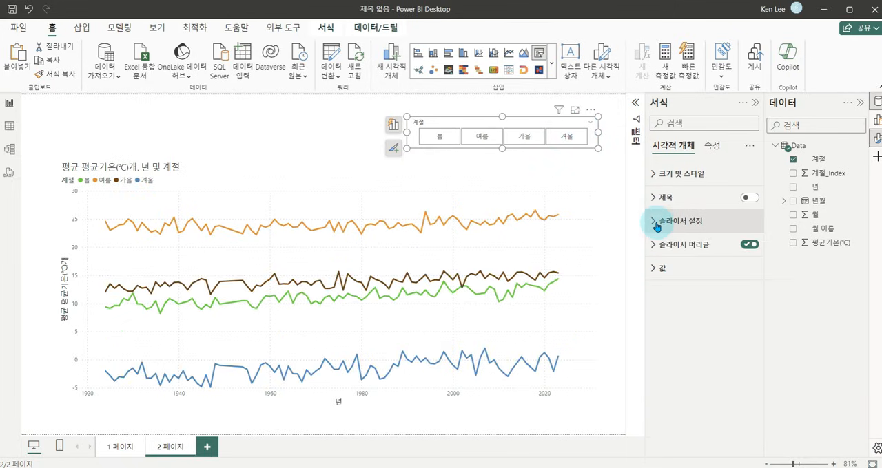
Turn on the shadow (그림자) for the seasonal line chart.
{"action": "left_click", "coordinate": [292, 128]}
{"action": "left_click", "coordinate": [319, 185]}
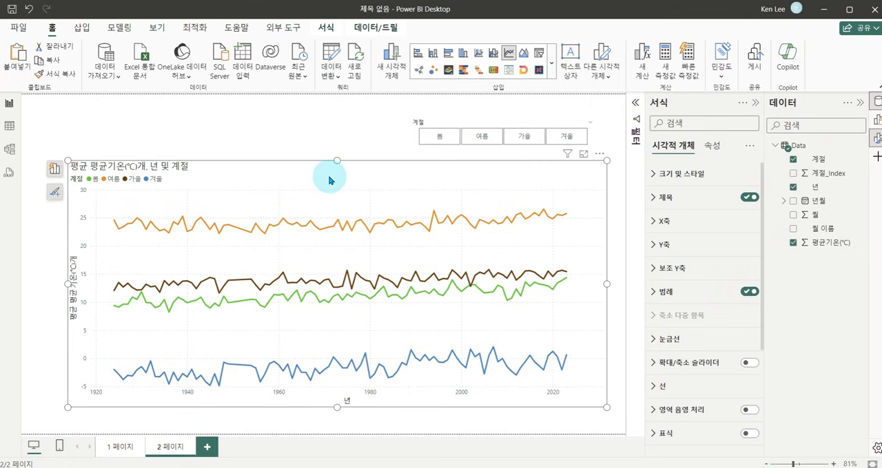
{"action": "left_click", "coordinate": [669, 174]}
{"action": "scroll", "coordinate": [703, 258], "scroll_direction": "down", "scroll_amount": 3}
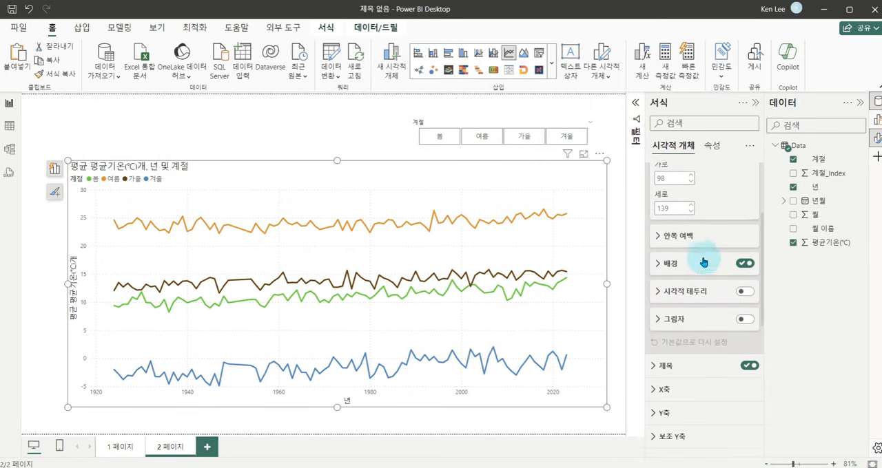
{"action": "scroll", "coordinate": [667, 275], "scroll_direction": "up", "scroll_amount": 3}
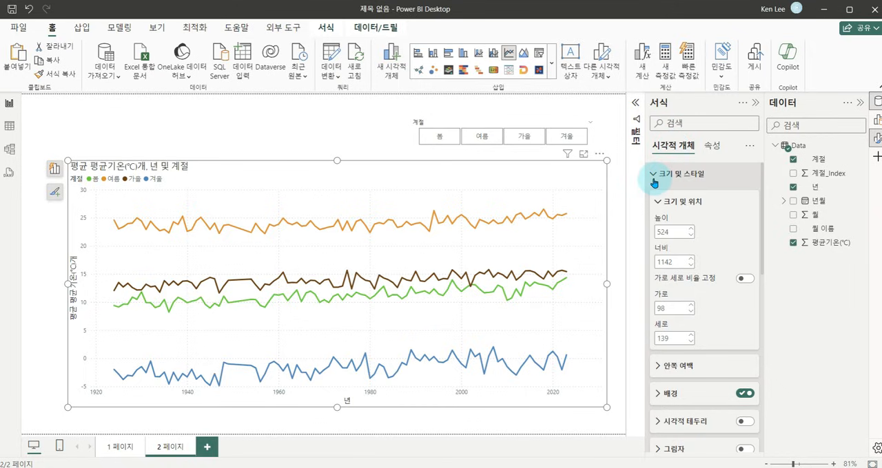
{"action": "left_click", "coordinate": [654, 178]}
{"action": "left_click", "coordinate": [656, 176]}
{"action": "scroll", "coordinate": [689, 276], "scroll_direction": "down", "scroll_amount": 3}
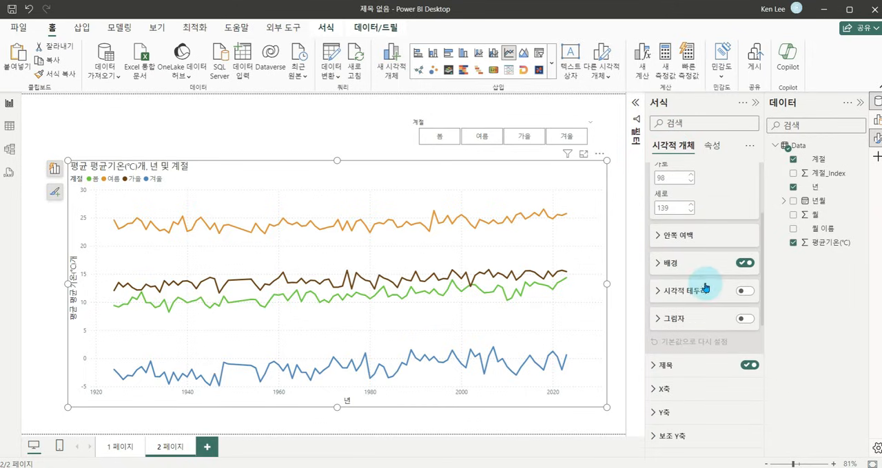
{"action": "left_click", "coordinate": [745, 319]}
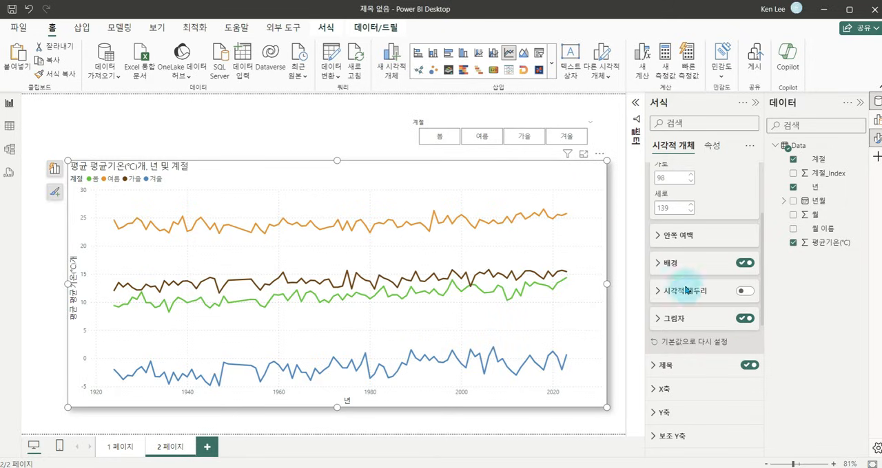
Turn on the line chart's visual border (시각적 테두리) with rounded corners of 5 px.
{"action": "left_click", "coordinate": [744, 291]}
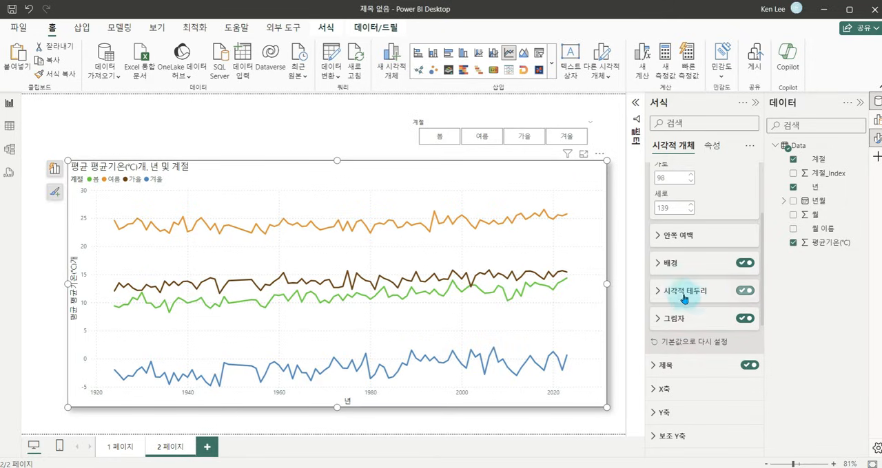
{"action": "left_click", "coordinate": [682, 293]}
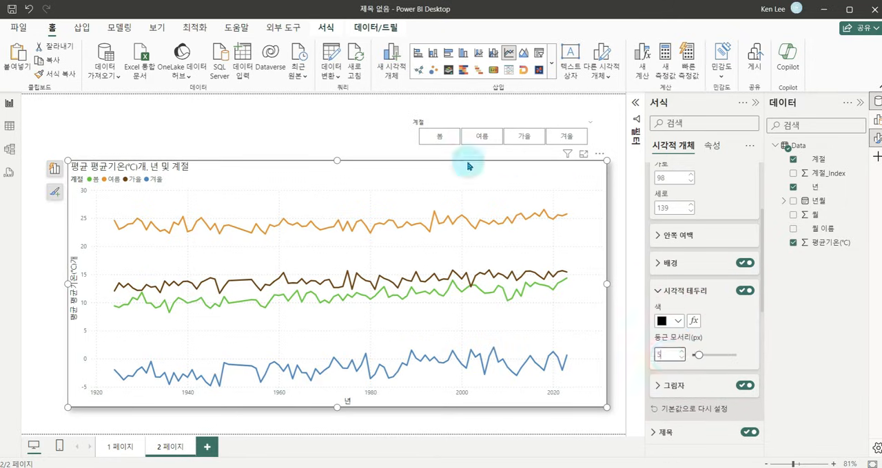
{"action": "left_click", "coordinate": [301, 115]}
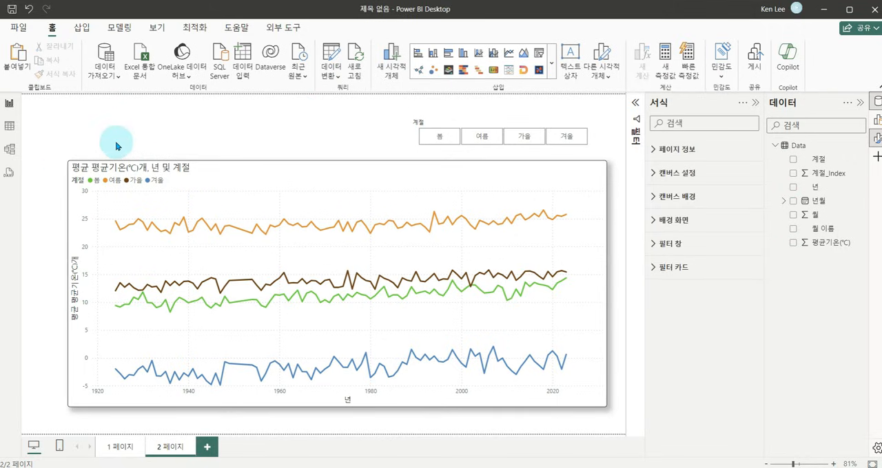
Insert a text box and size it as a wide, short box above the line chart's left part.
{"action": "left_click", "coordinate": [570, 62]}
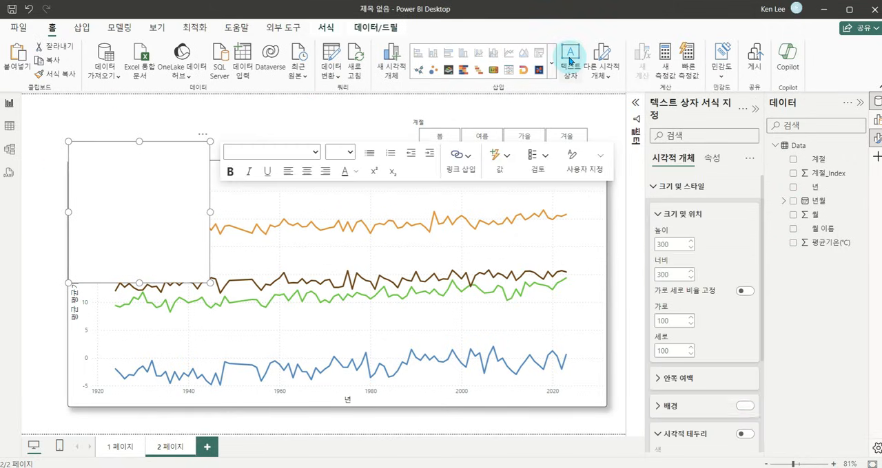
{"action": "left_click_drag", "start_coordinate": [202, 138], "coordinate": [201, 118]}
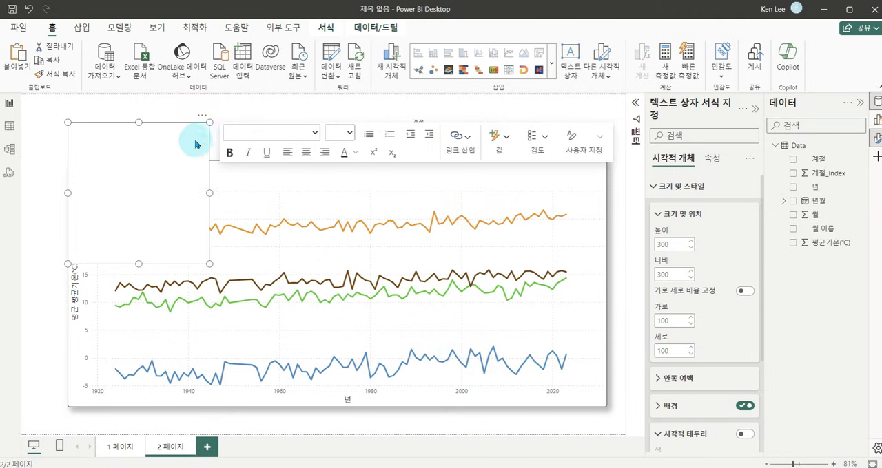
{"action": "left_click_drag", "start_coordinate": [209, 264], "coordinate": [274, 148]}
Enter the page title '계절별 기온 변화 추이' in the text box and format it as larger, bold text.
{"action": "left_click", "coordinate": [230, 126]}
{"action": "type", "text": "계절별 기온 변화 추이"}
{"action": "key", "text": "ctrl+a"}
{"action": "left_click", "coordinate": [197, 176]}
{"action": "left_click", "coordinate": [190, 297]}
{"action": "key", "text": "ctrl+b"}
{"action": "left_click", "coordinate": [314, 144]}
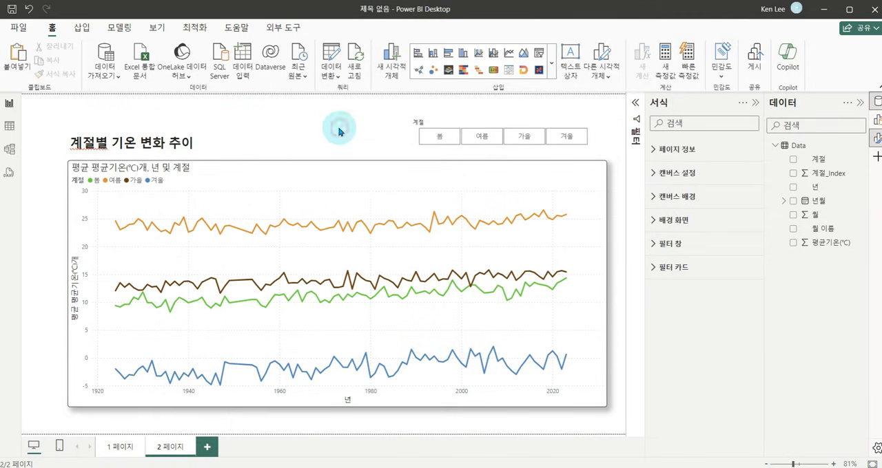
Add data labels (데이터 레이블) to the seasonal line chart.
{"action": "left_click", "coordinate": [394, 173]}
{"action": "left_click", "coordinate": [56, 191]}
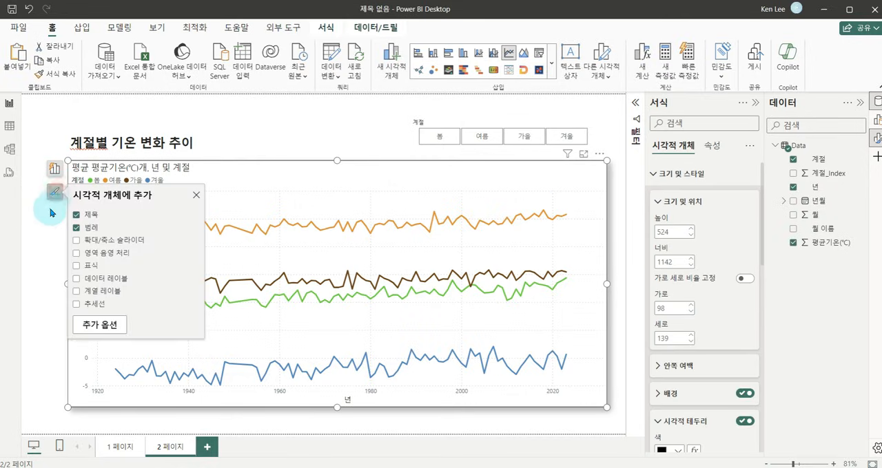
{"action": "left_click", "coordinate": [77, 282]}
{"action": "left_click", "coordinate": [244, 132]}
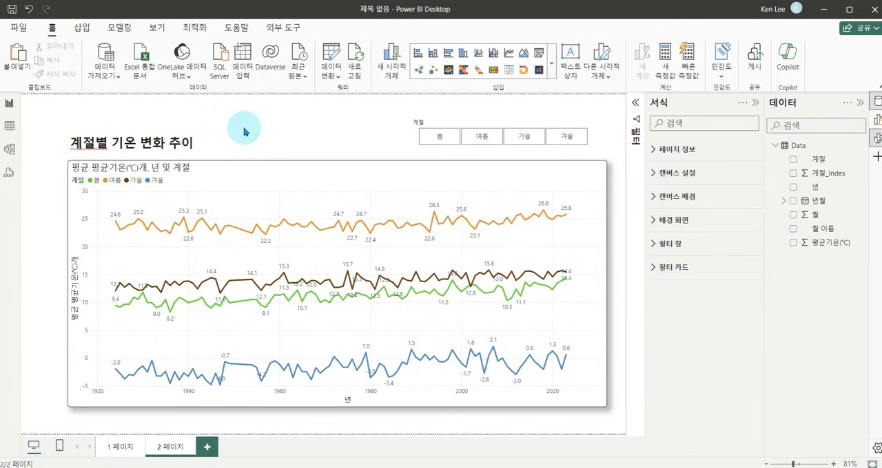
{"action": "left_click", "coordinate": [308, 145]}
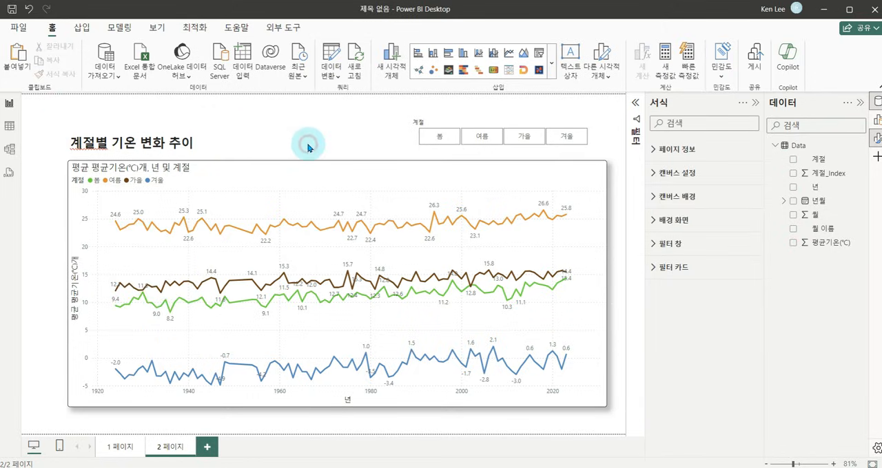
Rename the first report page Main and the second page '#계절별 추세 비교'.
{"action": "double_click", "coordinate": [117, 449]}
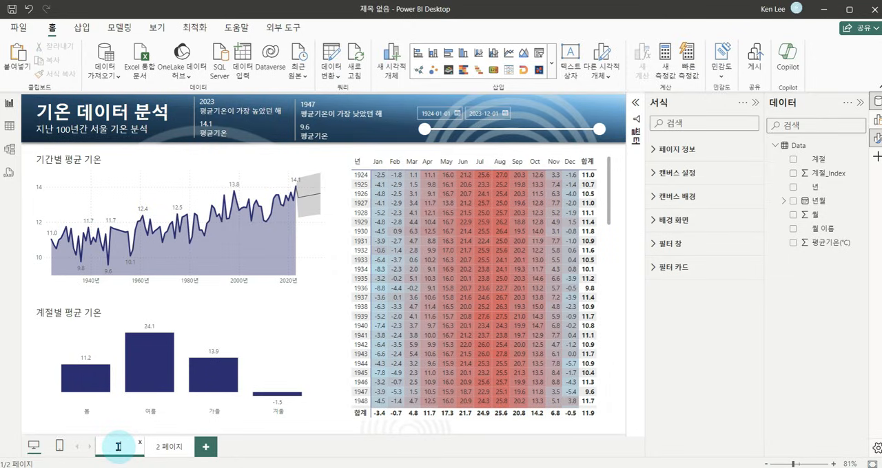
{"action": "double_click", "coordinate": [157, 446]}
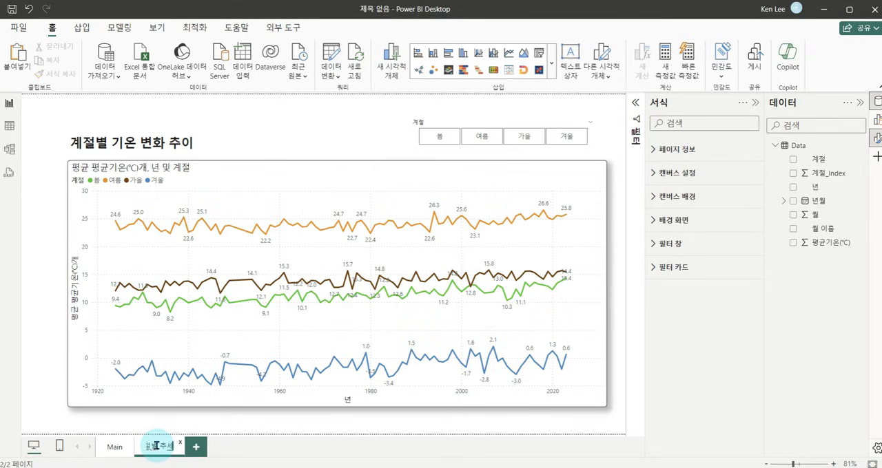
{"action": "key", "text": "Return"}
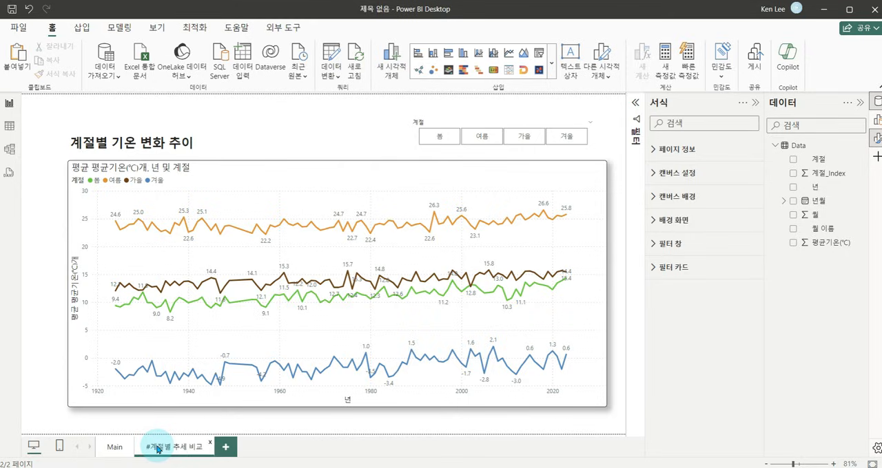
Insert a page navigator (페이지 탐색기) on the Main page.
{"action": "left_click", "coordinate": [115, 449]}
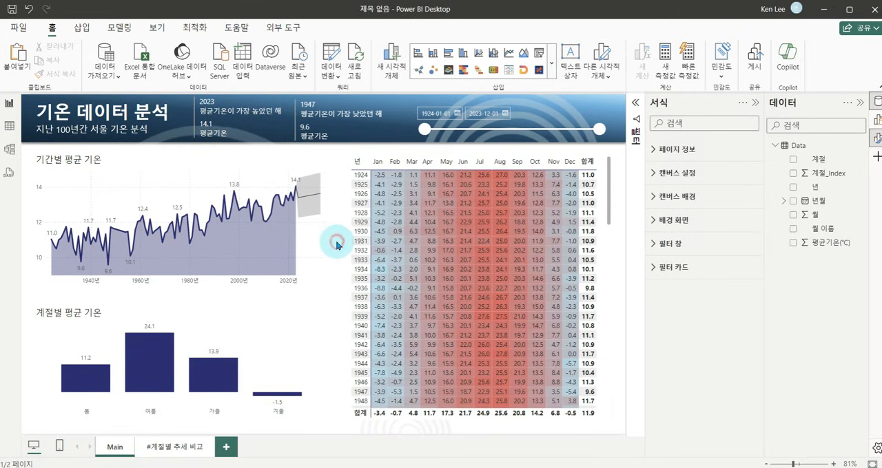
{"action": "left_click", "coordinate": [82, 28]}
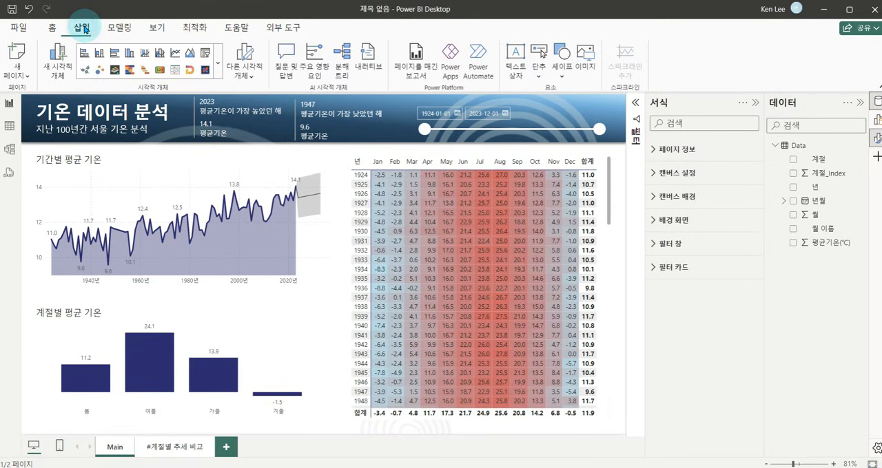
{"action": "key", "text": "ctrl+1"}
{"action": "left_click", "coordinate": [538, 61]}
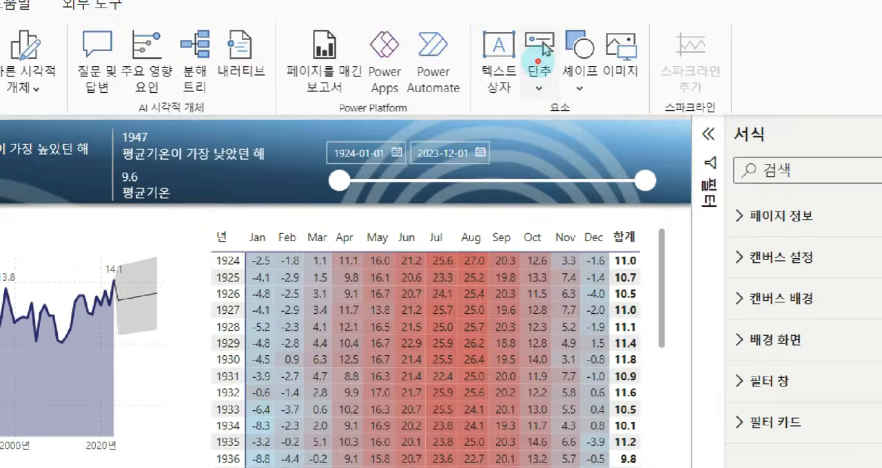
{"action": "left_click_drag", "start_coordinate": [509, 23], "coordinate": [560, 94]}
{"action": "key", "text": "Escape"}
{"action": "left_click", "coordinate": [540, 75]}
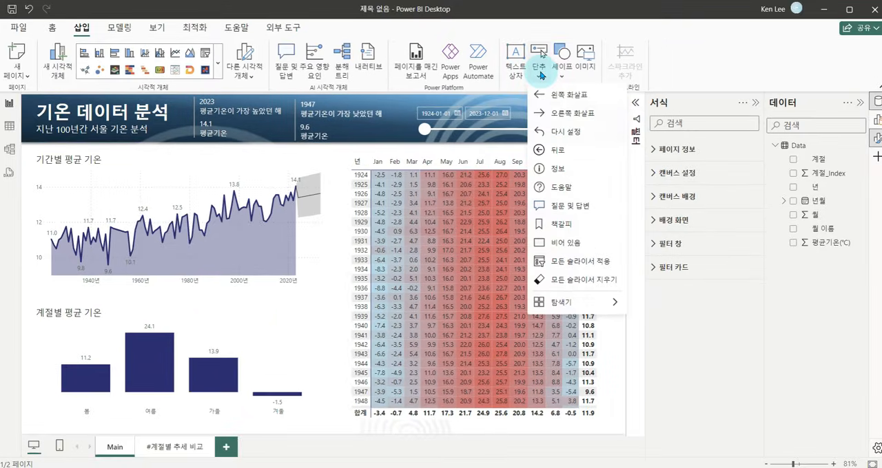
{"action": "mouse_move", "coordinate": [597, 310]}
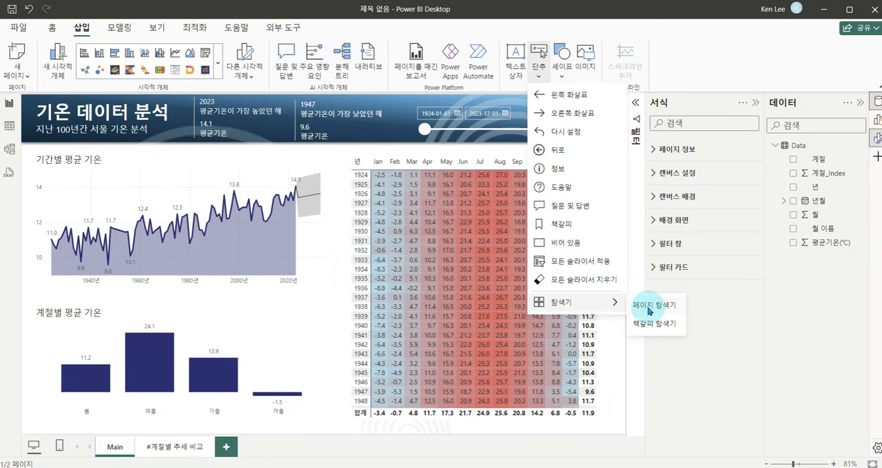
{"action": "key", "text": "ctrl+1"}
{"action": "left_click", "coordinate": [630, 298]}
{"action": "left_click_drag", "start_coordinate": [632, 296], "coordinate": [684, 315]}
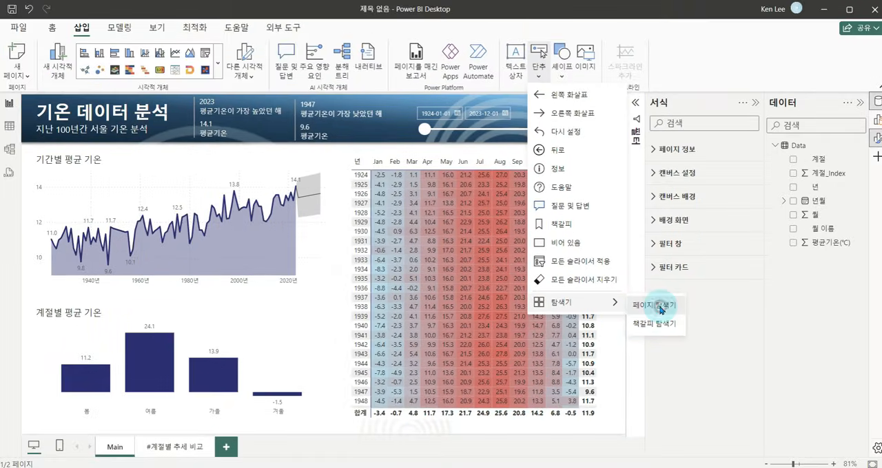
{"action": "left_click", "coordinate": [658, 303]}
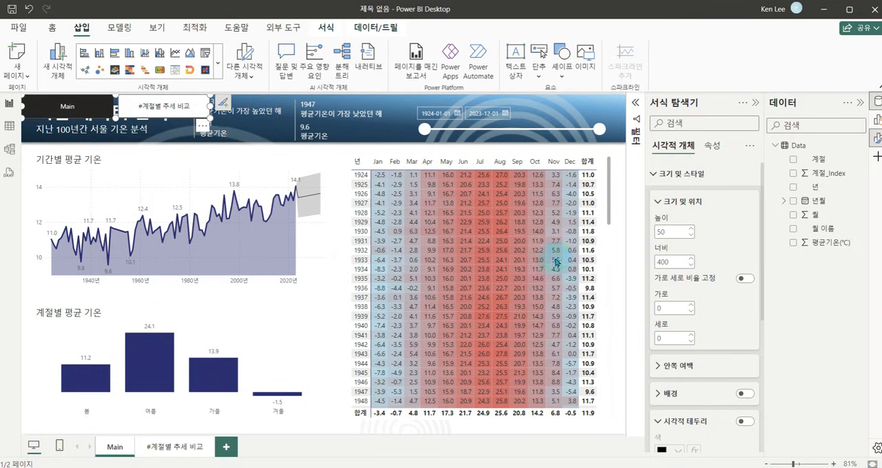
Shrink the page navigator to about 279 wide and 41 high, place it beside the 계절별 평균 기온 title, and test its seasonal page button.
{"action": "left_click_drag", "start_coordinate": [210, 100], "coordinate": [324, 297]}
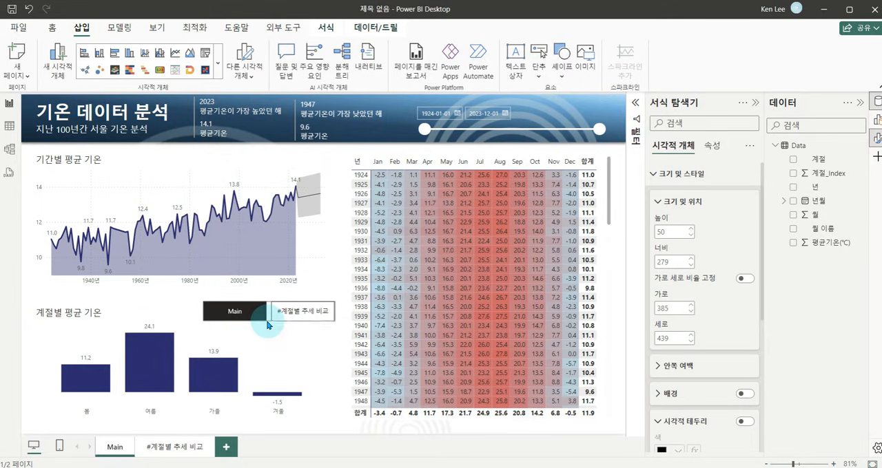
{"action": "left_click", "coordinate": [339, 278]}
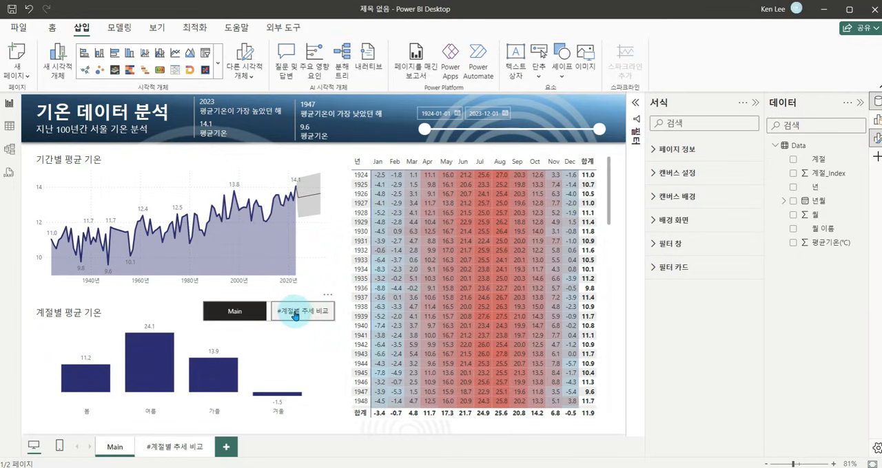
{"action": "left_click", "coordinate": [295, 311], "text": "ctrl"}
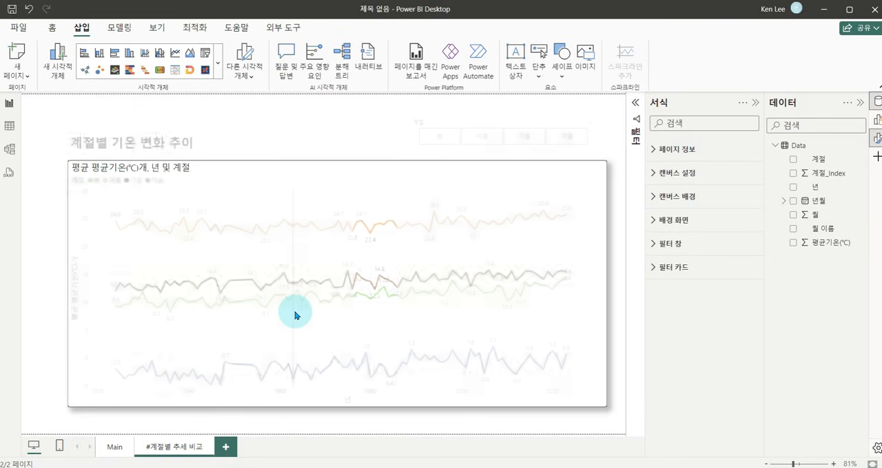
Copy the page navigator from Main to the seasonal page and place it above the line chart.
{"action": "left_click", "coordinate": [111, 450]}
{"action": "left_click", "coordinate": [296, 312]}
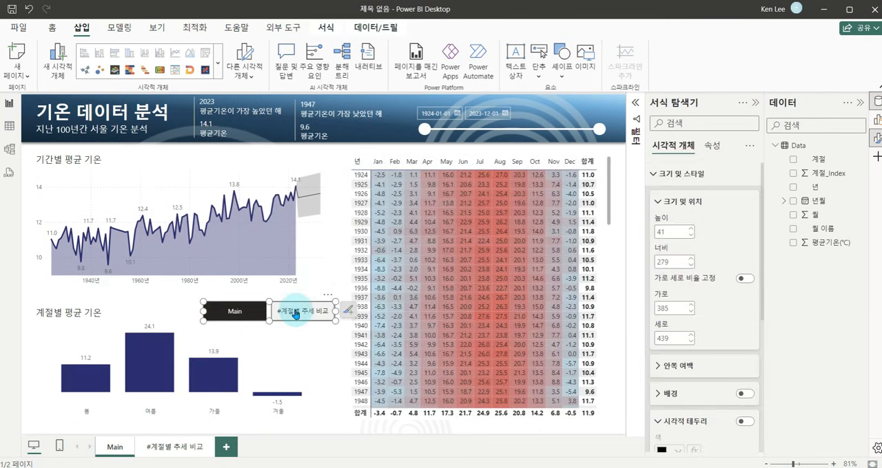
{"action": "left_click", "coordinate": [185, 446]}
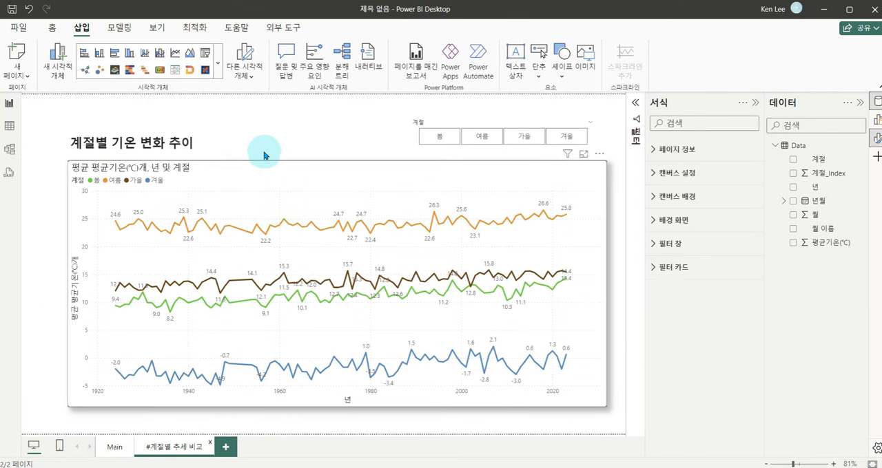
{"action": "left_click", "coordinate": [252, 128]}
{"action": "left_click", "coordinate": [198, 124]}
{"action": "key", "text": "ctrl+v"}
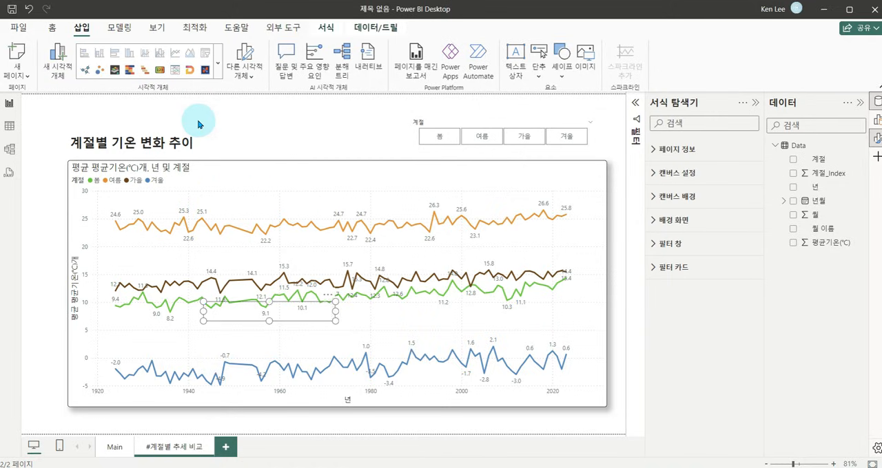
{"action": "left_click", "coordinate": [331, 298]}
{"action": "left_click_drag", "start_coordinate": [340, 187], "coordinate": [360, 102]}
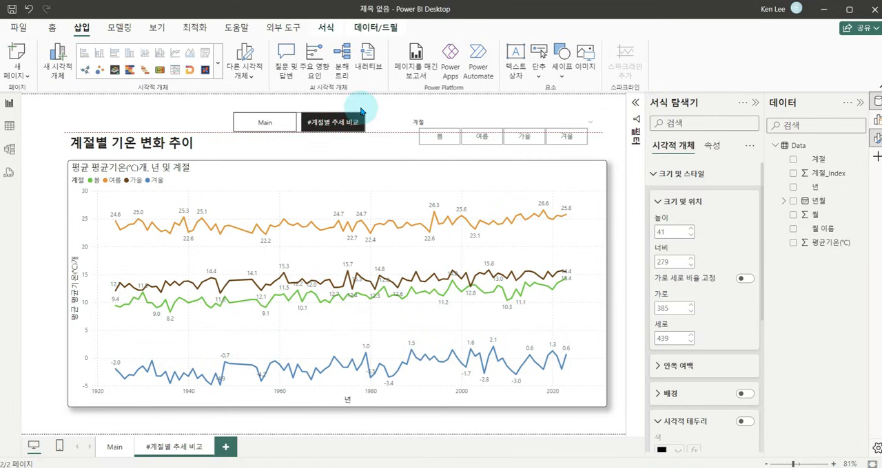
Test switching between both pages with the navigators and delete the copy on the seasonal page.
{"action": "left_click", "coordinate": [263, 122], "text": "ctrl"}
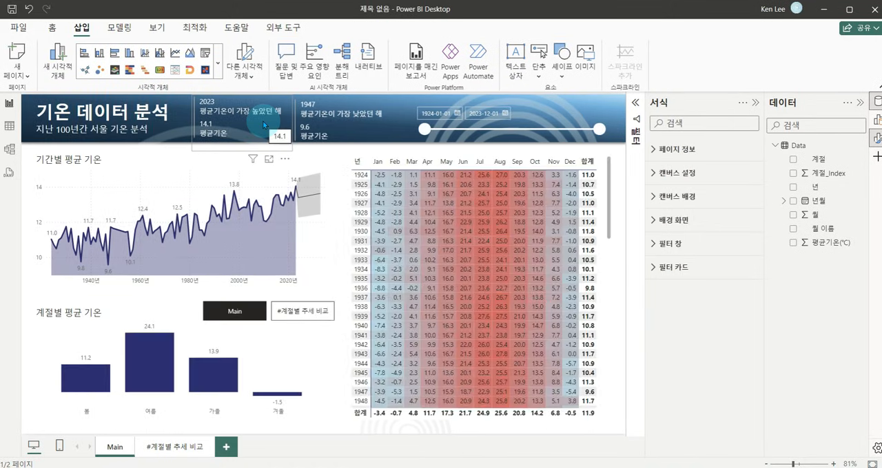
{"action": "left_click", "coordinate": [293, 315], "text": "ctrl"}
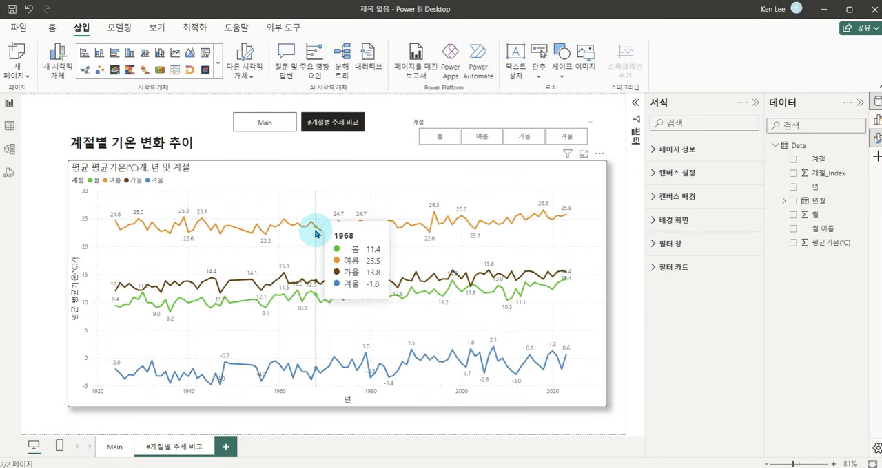
{"action": "left_click", "coordinate": [331, 126]}
{"action": "key", "text": "Escape"}
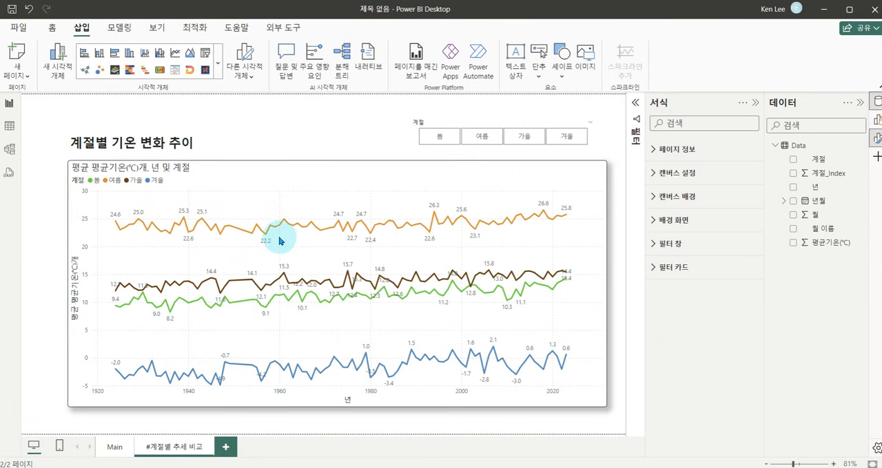
Turn off hidden pages (숨겨진 페이지 표시) in the Main page's navigator and hide its Main button.
{"action": "left_click", "coordinate": [114, 447]}
{"action": "left_click", "coordinate": [289, 316]}
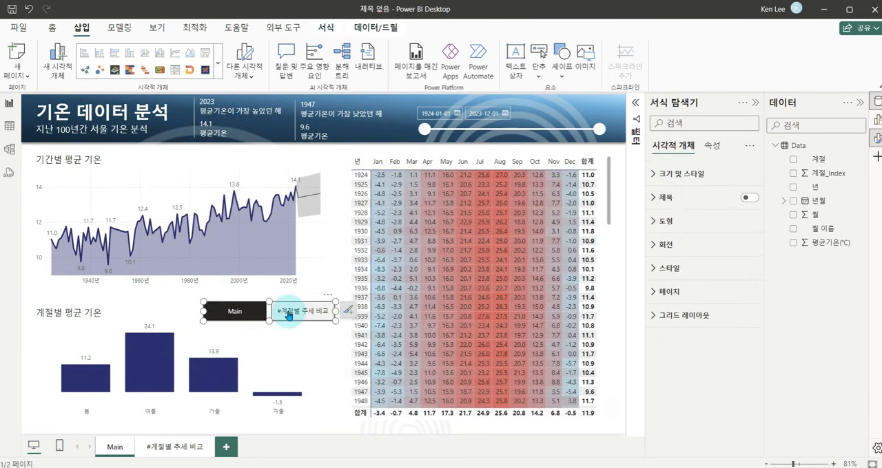
{"action": "left_click", "coordinate": [666, 292]}
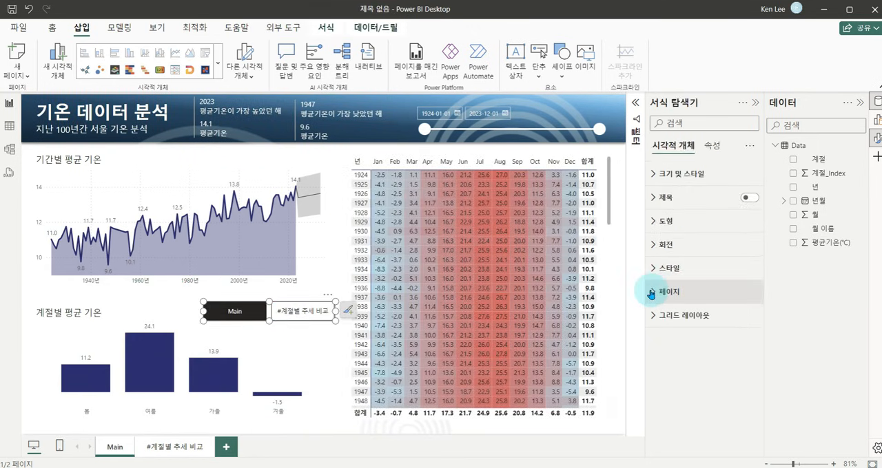
{"action": "left_click", "coordinate": [651, 292]}
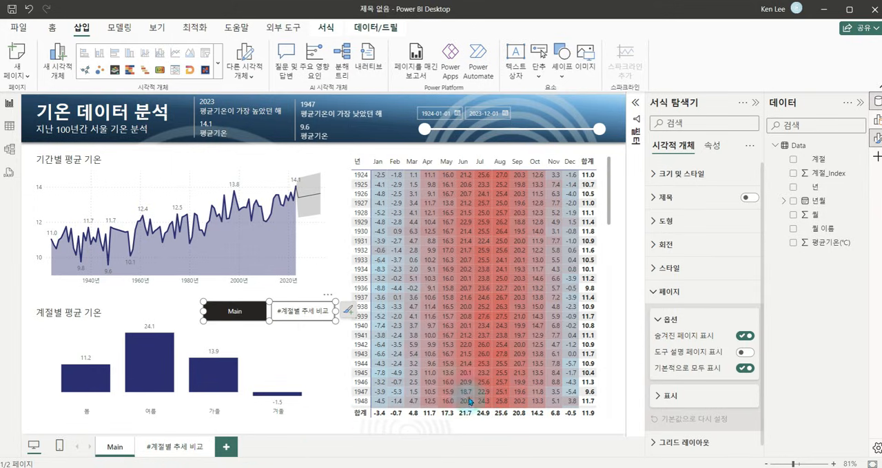
{"action": "left_click", "coordinate": [737, 337]}
{"action": "left_click", "coordinate": [665, 397]}
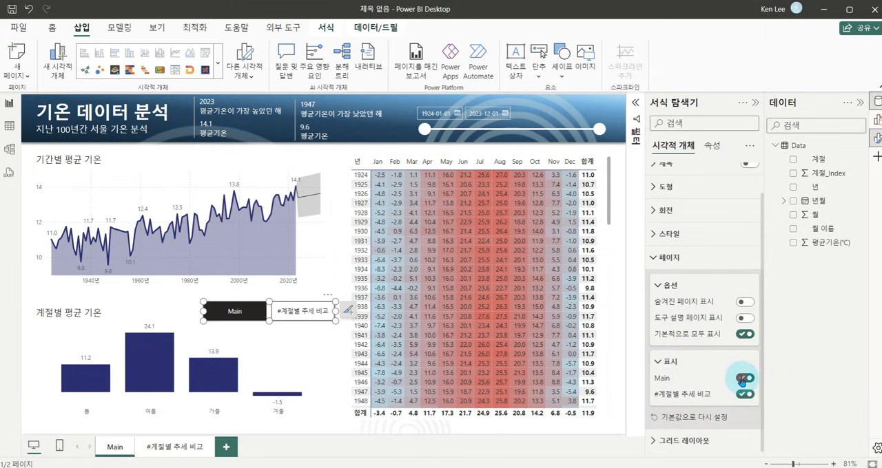
{"action": "left_click", "coordinate": [741, 379]}
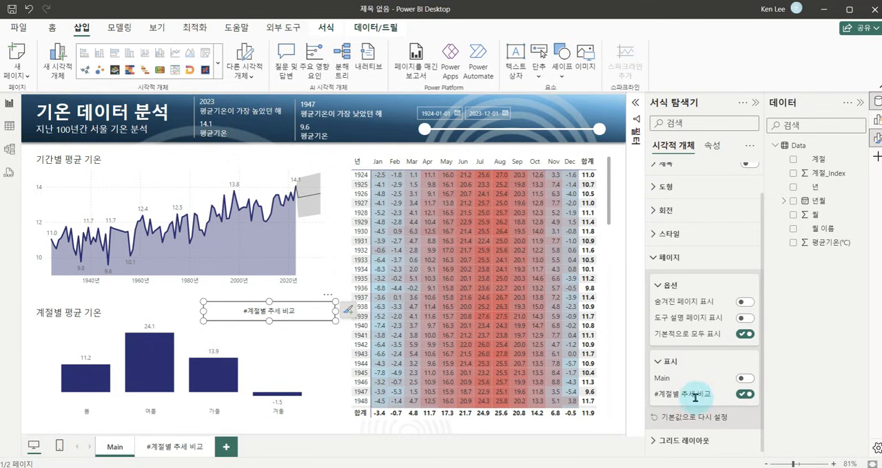
Narrow the remaining '#계절별 추세 비교' navigator button and change its shape to pill (알약).
{"action": "left_click_drag", "start_coordinate": [203, 311], "coordinate": [242, 313]}
{"action": "mouse_move", "coordinate": [306, 317]}
{"action": "left_mouse_down"}
{"action": "mouse_move", "coordinate": [294, 318]}
{"action": "mouse_move", "coordinate": [306, 315]}
{"action": "left_mouse_up"}
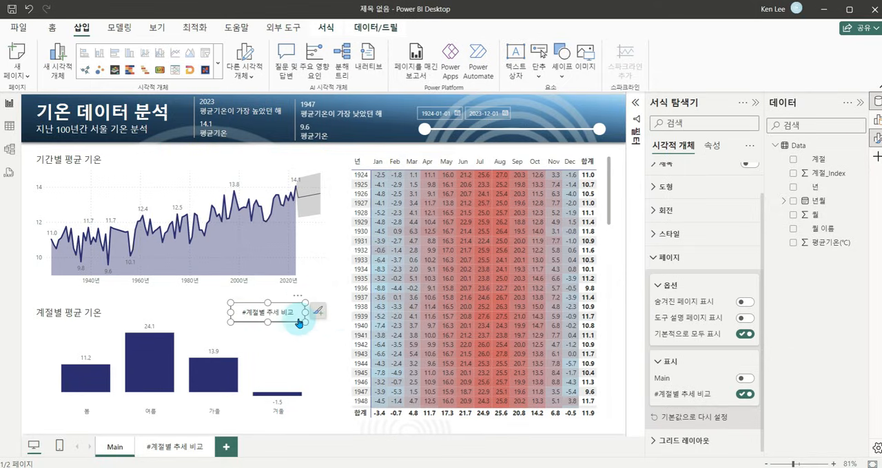
{"action": "left_click", "coordinate": [659, 259]}
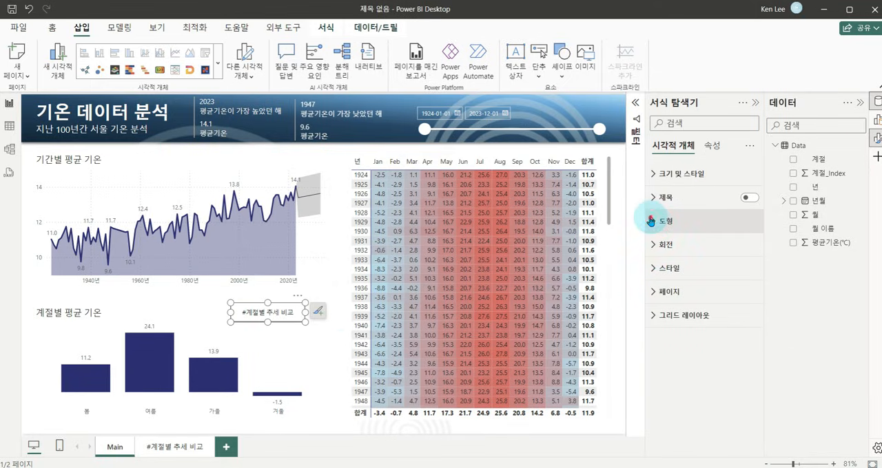
{"action": "left_click", "coordinate": [661, 221]}
{"action": "left_click", "coordinate": [744, 280]}
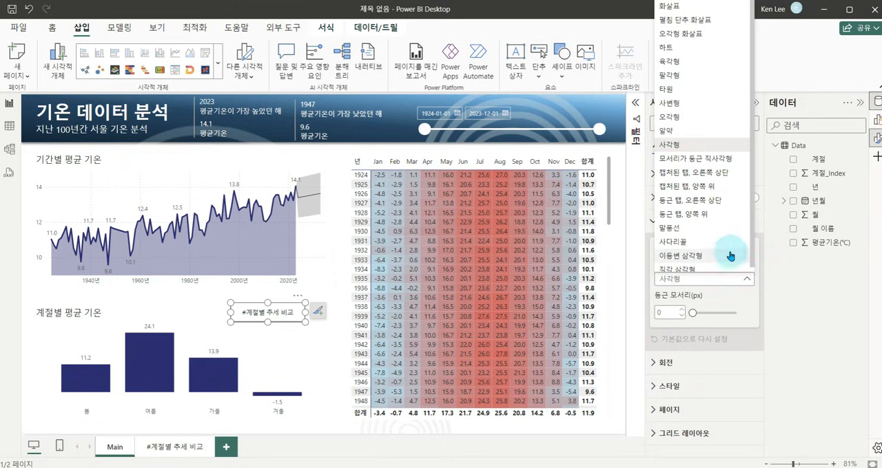
{"action": "left_click", "coordinate": [681, 132]}
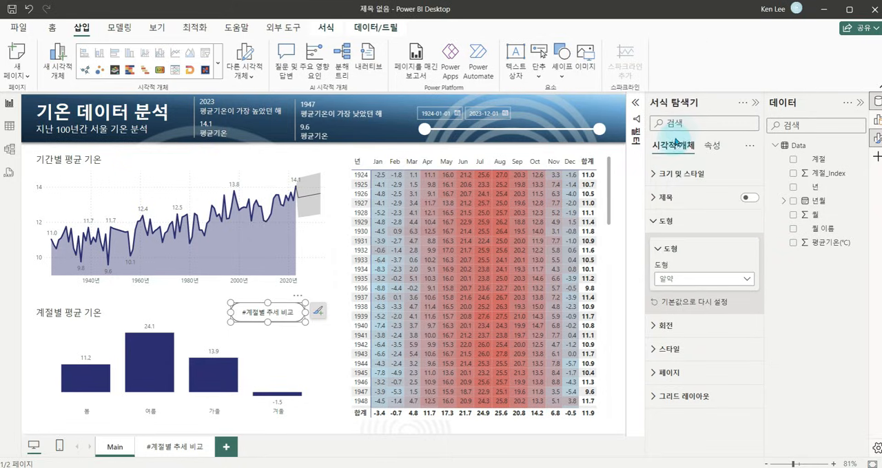
Move the pill-shaped button slightly down to line up with the 계절별 평균 기온 title.
{"action": "left_click", "coordinate": [337, 284]}
{"action": "left_click_drag", "start_coordinate": [283, 315], "coordinate": [287, 319]}
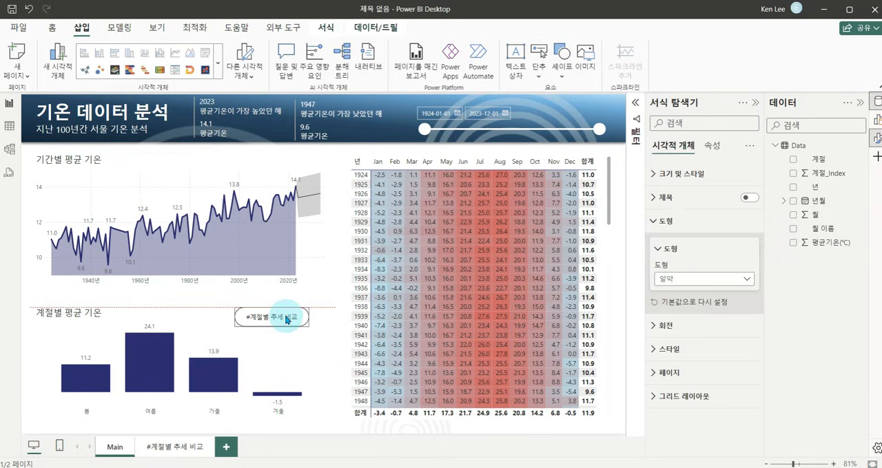
{"action": "left_click", "coordinate": [336, 257]}
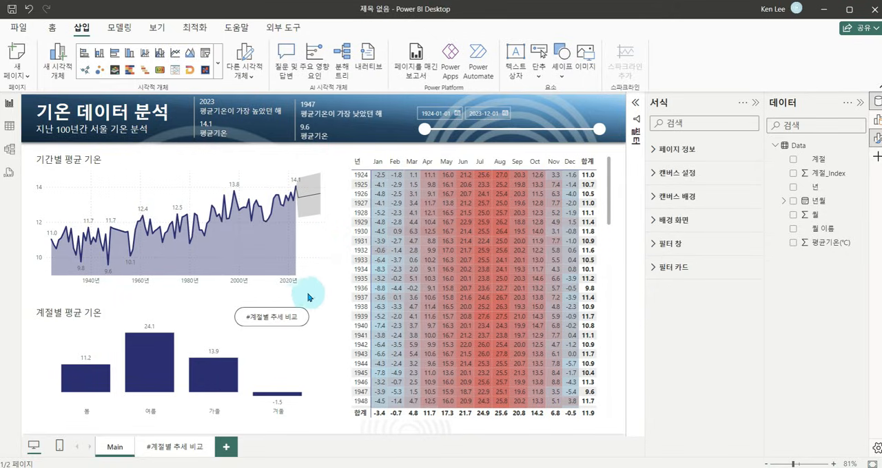
Insert a back button (뒤로) on the seasonal page and enlarge it in the upper-left corner of the canvas.
{"action": "left_click", "coordinate": [268, 320], "text": "ctrl"}
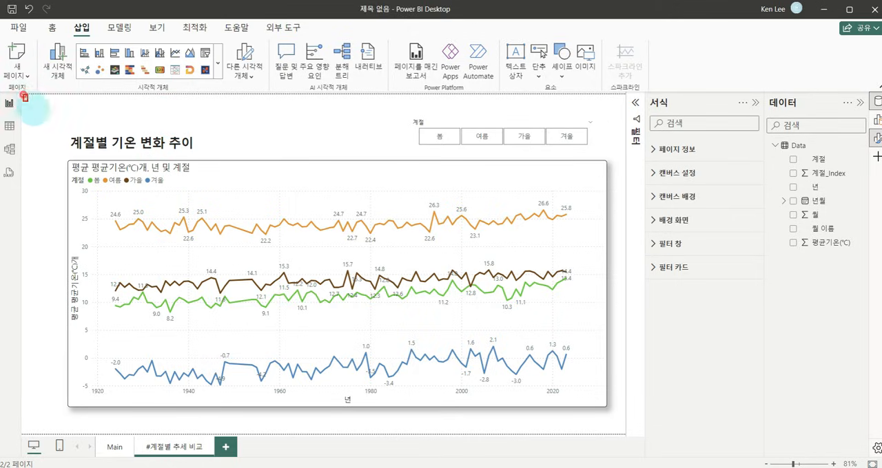
{"action": "left_click", "coordinate": [538, 71]}
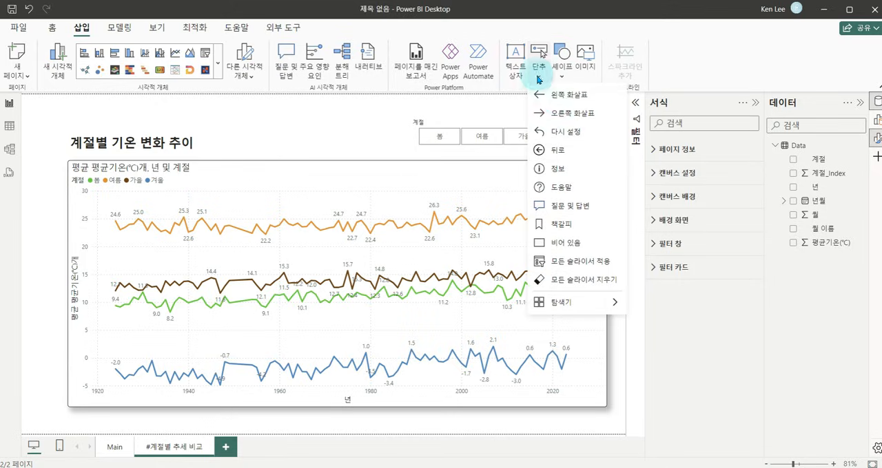
{"action": "left_click", "coordinate": [553, 151]}
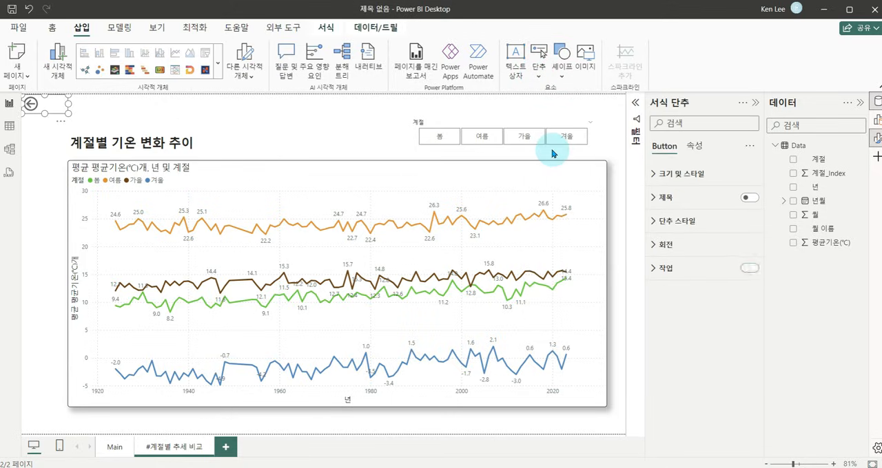
{"action": "left_click_drag", "start_coordinate": [69, 114], "coordinate": [75, 127]}
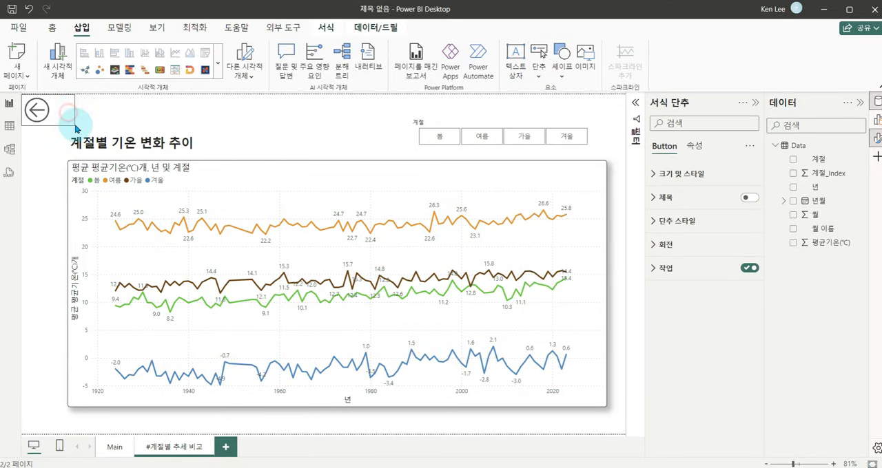
{"action": "left_click", "coordinate": [330, 125]}
Test moving between the Main and seasonal pages with the back button and the '#계절별 추세 비교' button.
{"action": "left_click", "coordinate": [38, 112], "text": "ctrl"}
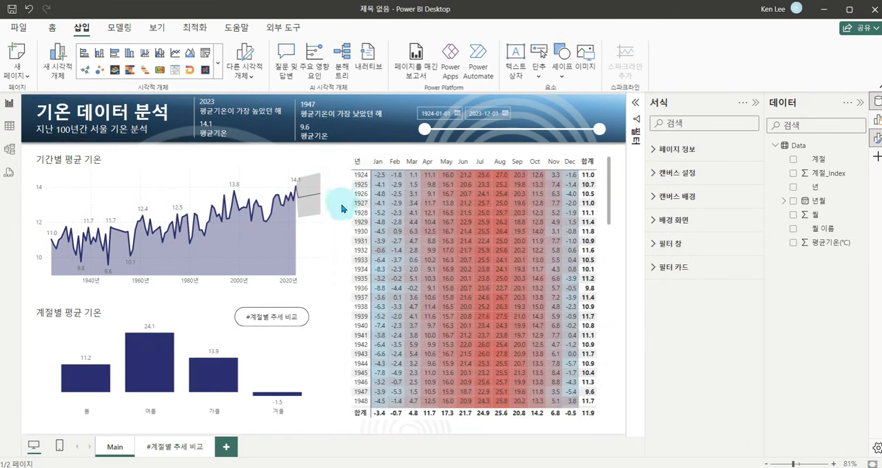
{"action": "left_click", "coordinate": [266, 318], "text": "ctrl"}
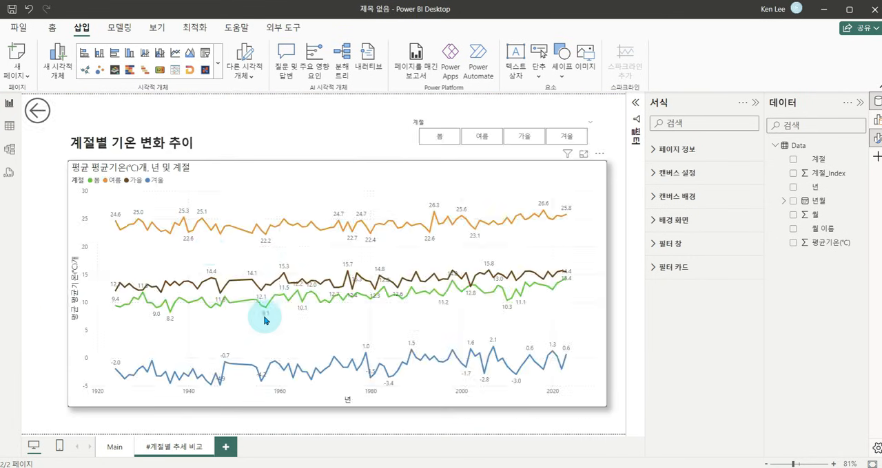
{"action": "left_click", "coordinate": [38, 112], "text": "ctrl"}
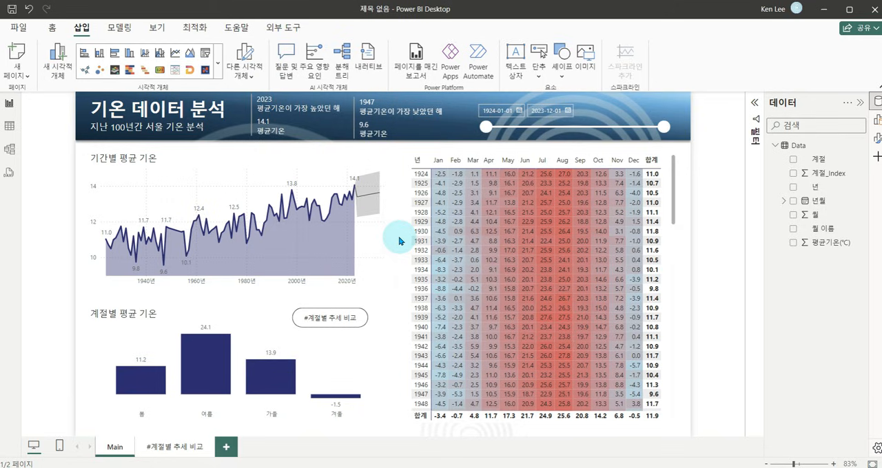
Read the average temperatures for 1924 and 2023 in the 기간별 평균 기온 chart.
{"action": "left_click", "coordinate": [52, 27]}
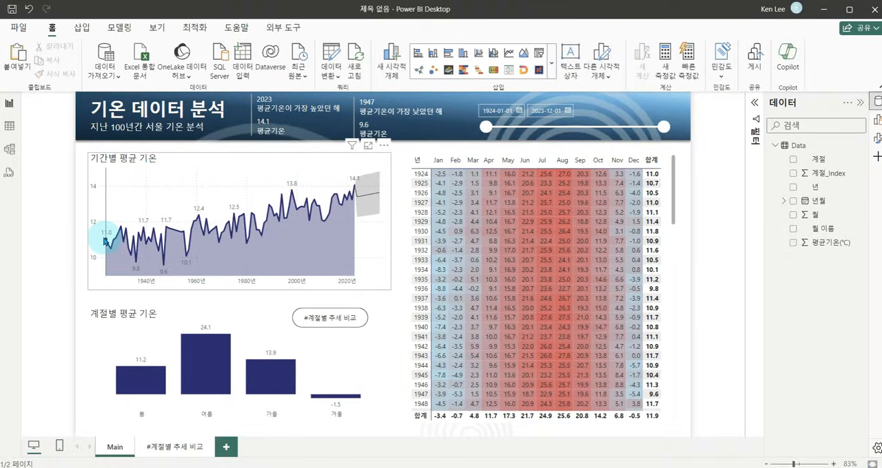
{"action": "mouse_move", "coordinate": [120, 280]}
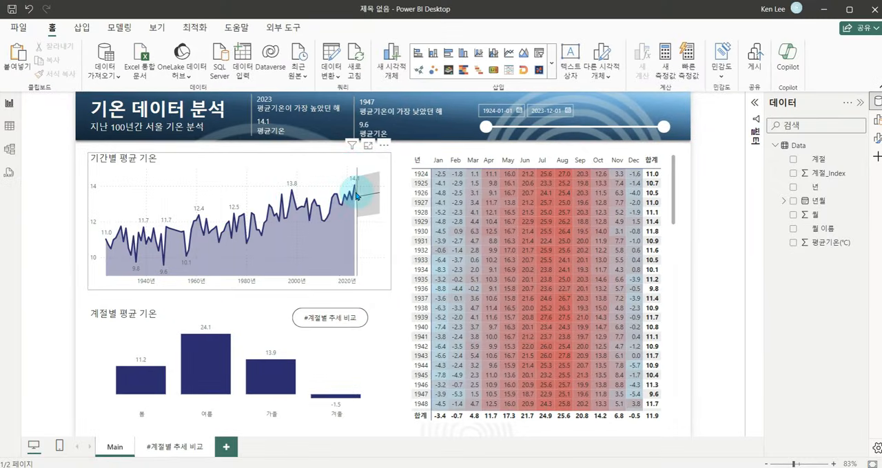
{"action": "mouse_move", "coordinate": [355, 195]}
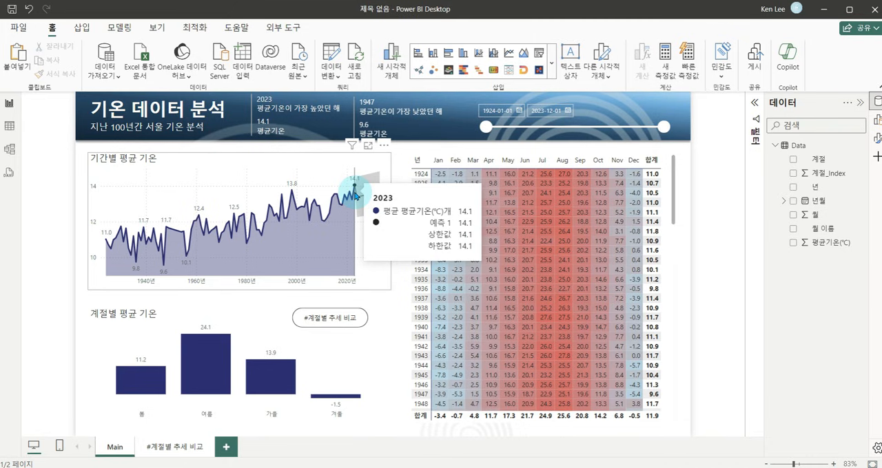